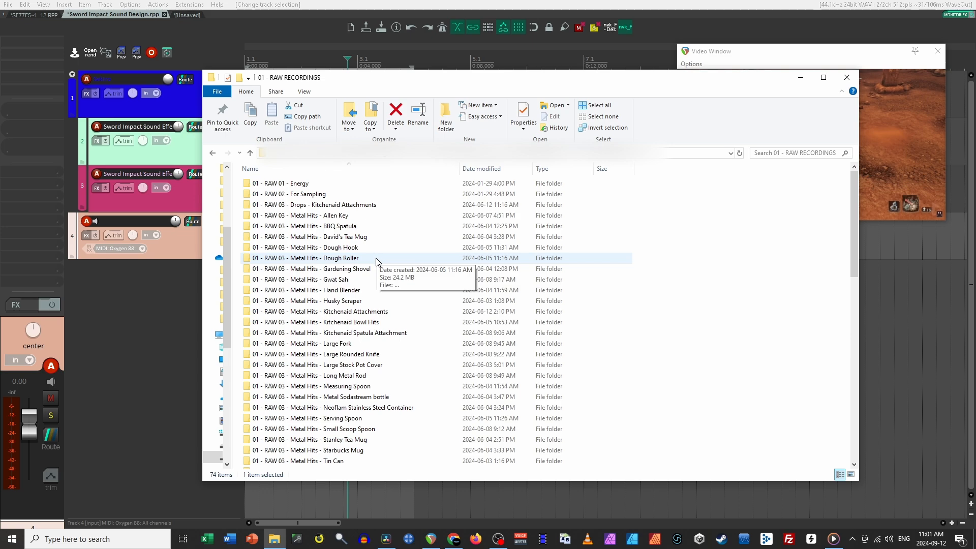
Open the "Ringouts - Kitchenaid Spatula and Serving Spoon on String" raw recordings folder and audition a few ringouts, including 003 and 008.
{"action": "scroll", "coordinate": [376, 261], "scroll_direction": "down", "scroll_amount": 1}
{"action": "scroll", "coordinate": [369, 265], "scroll_direction": "down", "scroll_amount": 2}
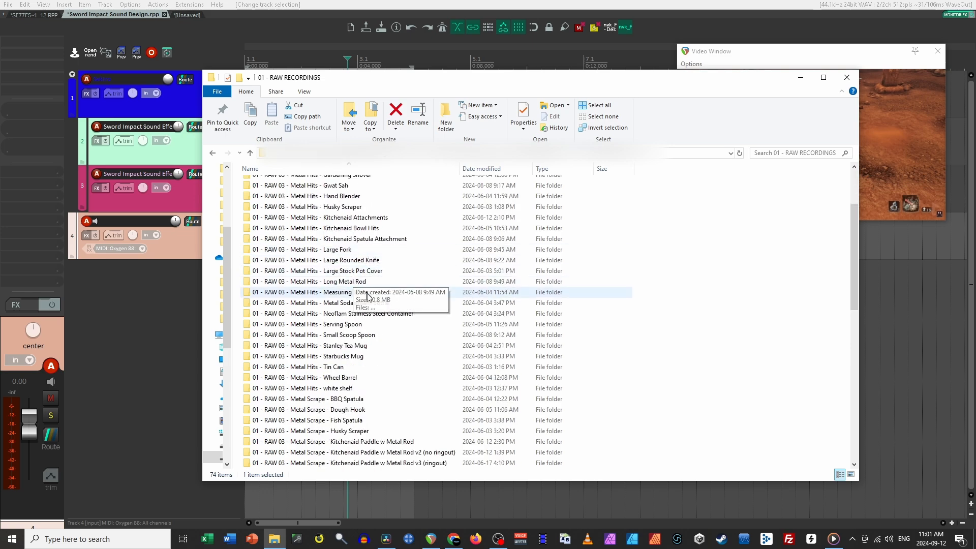
{"action": "scroll", "coordinate": [401, 308], "scroll_direction": "down", "scroll_amount": 5}
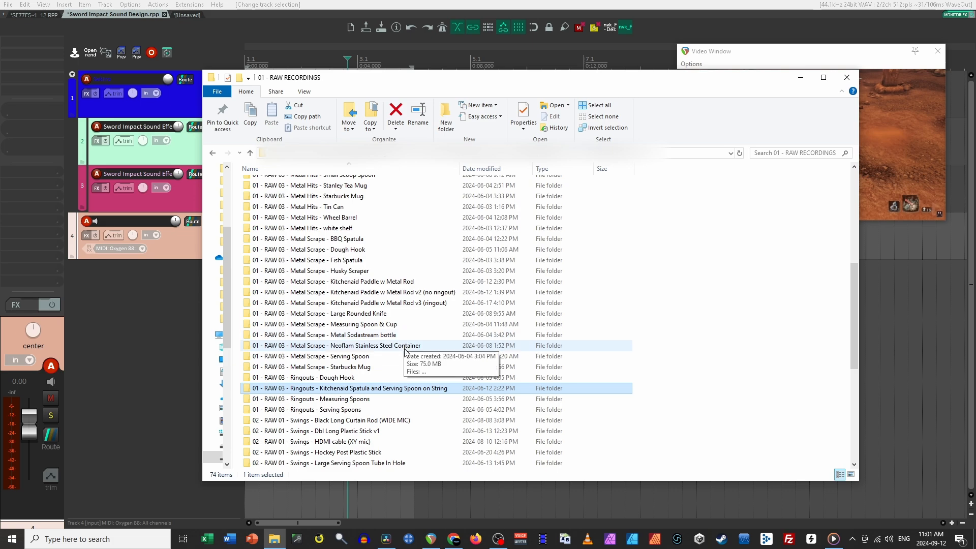
{"action": "double_click", "coordinate": [378, 390]}
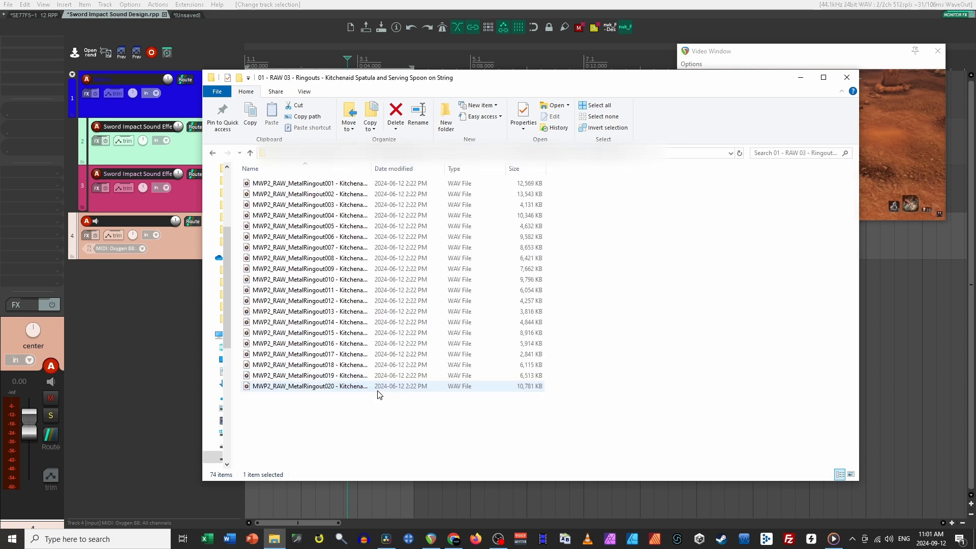
{"action": "double_click", "coordinate": [345, 206]}
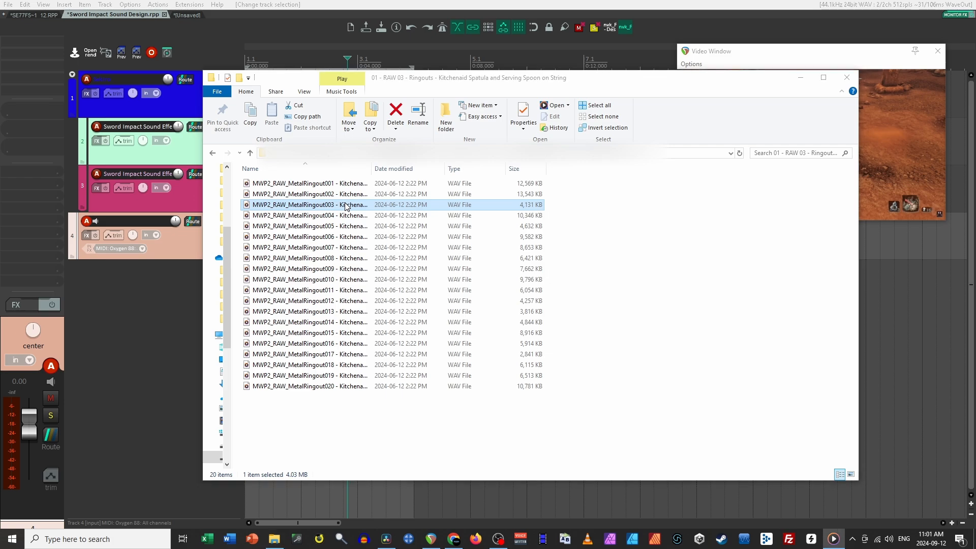
{"action": "left_click", "coordinate": [366, 259]}
{"action": "double_click", "coordinate": [367, 259]}
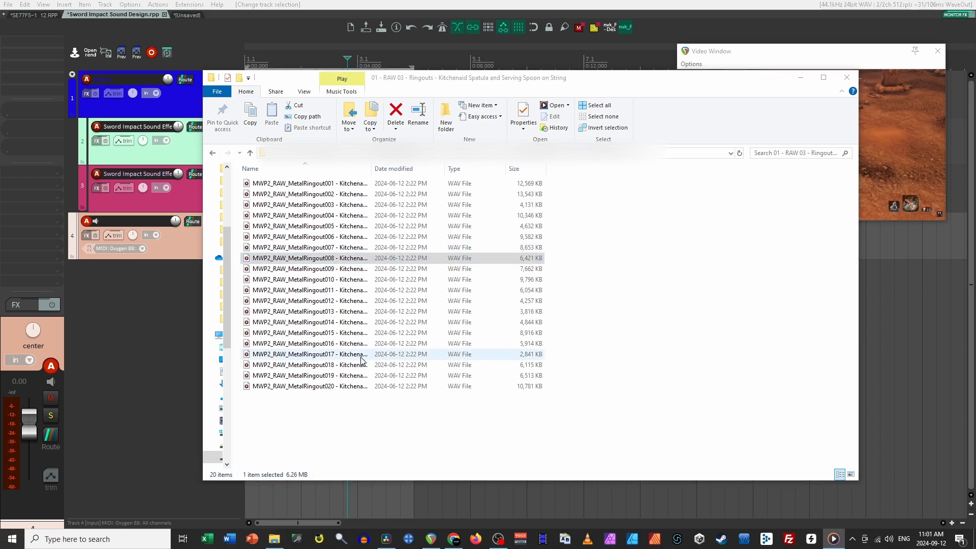
{"action": "left_click", "coordinate": [362, 376]}
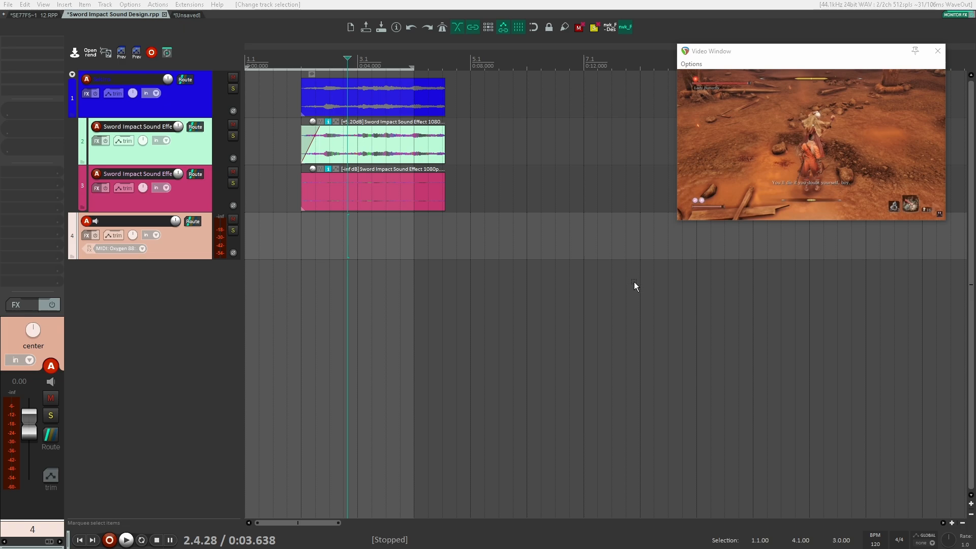
Generate randomized layered variations after the video clip from database sounds matching "hit", using nvk_CREATE's multi-layer mode.
{"action": "left_click", "coordinate": [472, 235]}
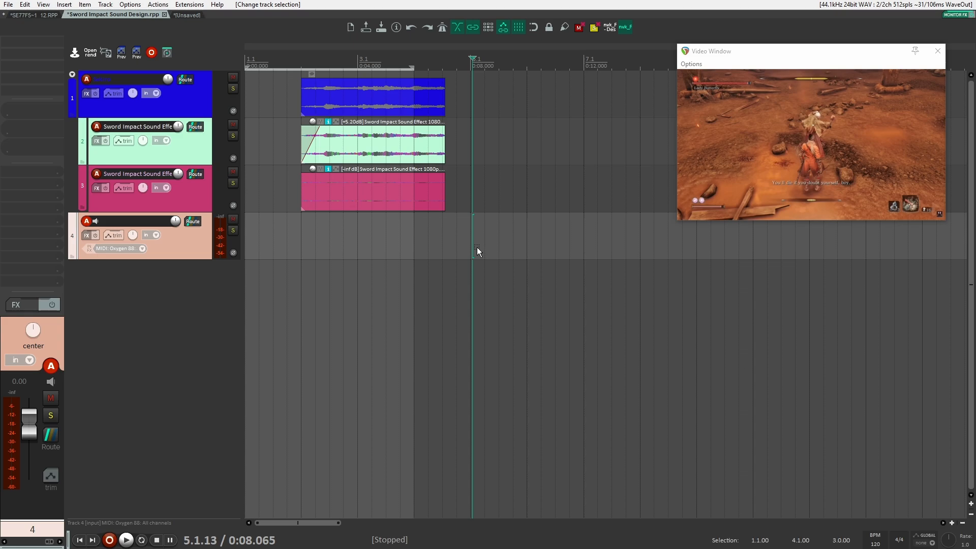
{"action": "key", "text": "Tab"}
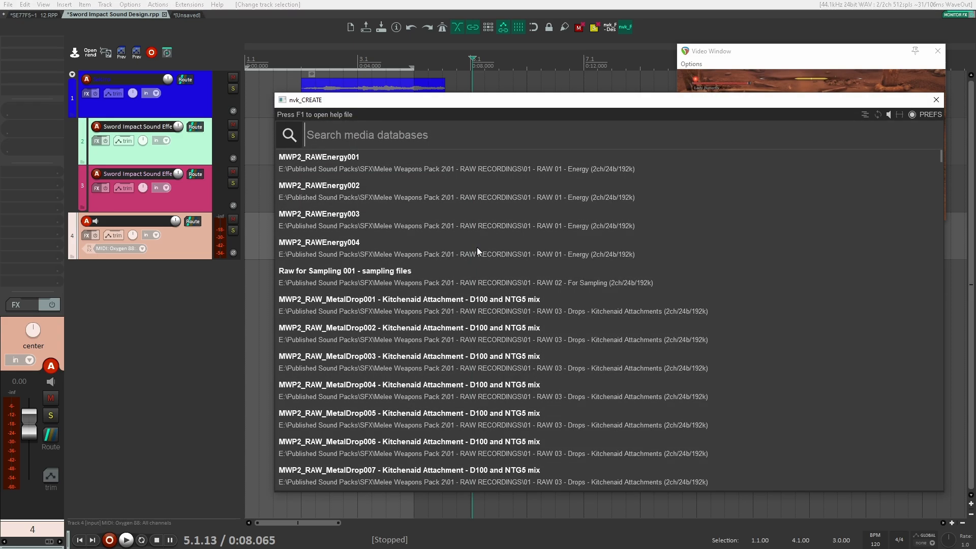
{"action": "key", "text": "Tab"}
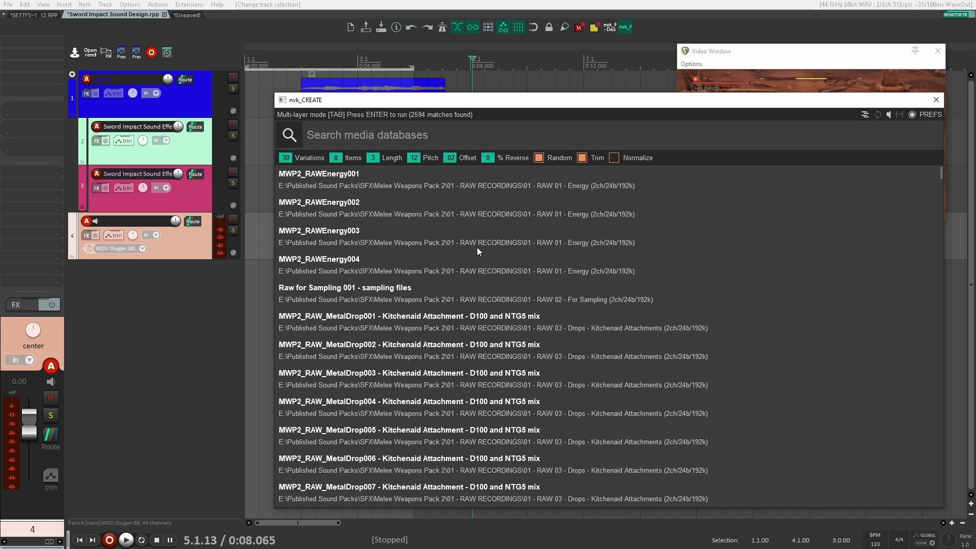
{"action": "type", "text": "hit"}
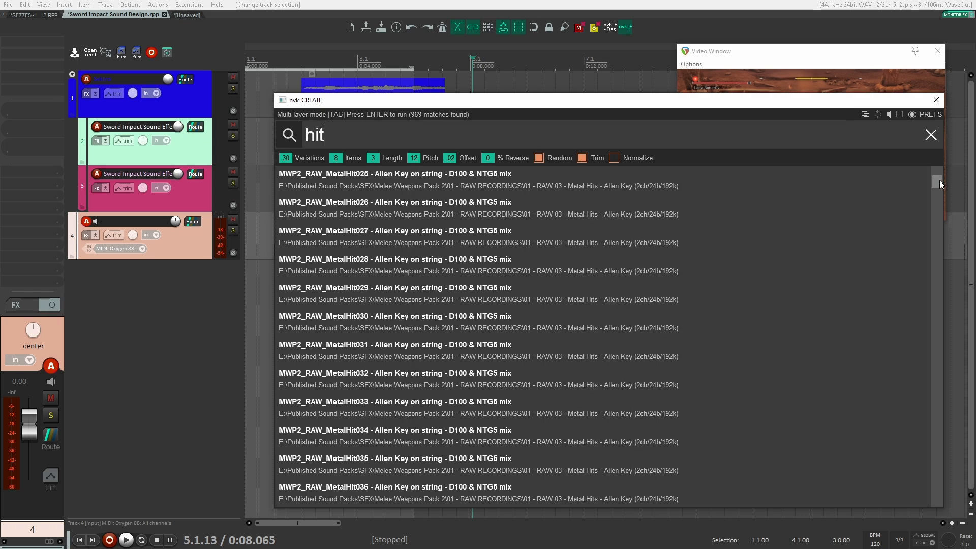
{"action": "mouse_move", "coordinate": [940, 180]}
{"action": "left_mouse_down"}
{"action": "mouse_move", "coordinate": [940, 432]}
{"action": "mouse_move", "coordinate": [928, 434]}
{"action": "mouse_move", "coordinate": [923, 179]}
{"action": "left_mouse_up"}
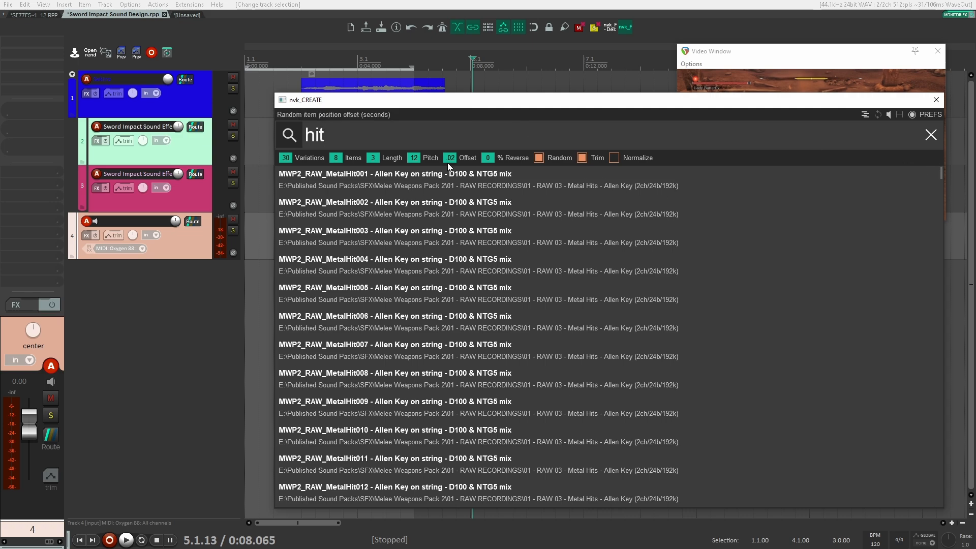
{"action": "key", "text": "Return"}
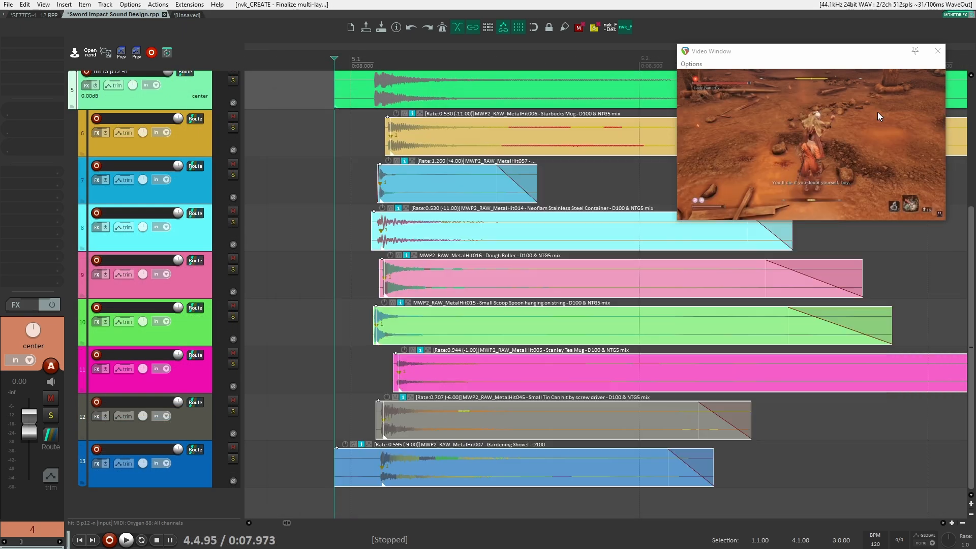
Play back the first generated variation on the "hit l3 p12 -n" folder track.
{"action": "scroll", "coordinate": [448, 299], "scroll_direction": "up", "scroll_amount": 4}
{"action": "left_click", "coordinate": [301, 289]}
{"action": "scroll", "coordinate": [301, 289], "scroll_direction": "down", "scroll_amount": 2}
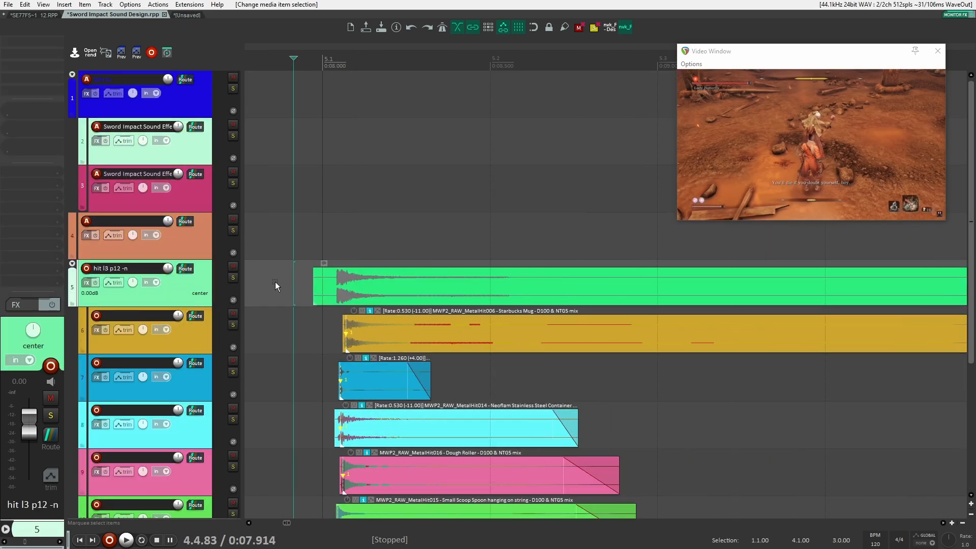
{"action": "scroll", "coordinate": [275, 283], "scroll_direction": "down", "scroll_amount": 7}
{"action": "left_click_drag", "start_coordinate": [297, 281], "coordinate": [420, 251]}
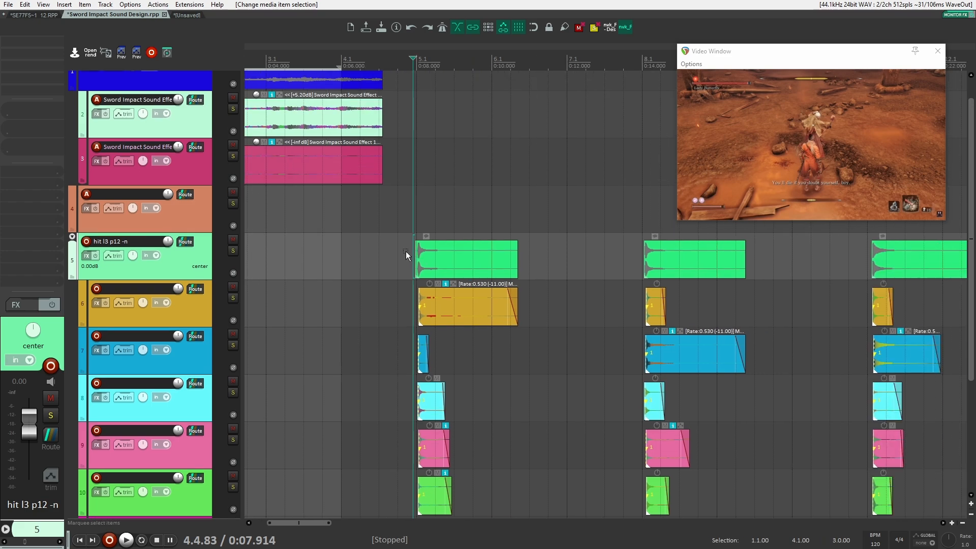
{"action": "left_click", "coordinate": [407, 249]}
{"action": "key", "text": "space"}
{"action": "key", "text": "space"}
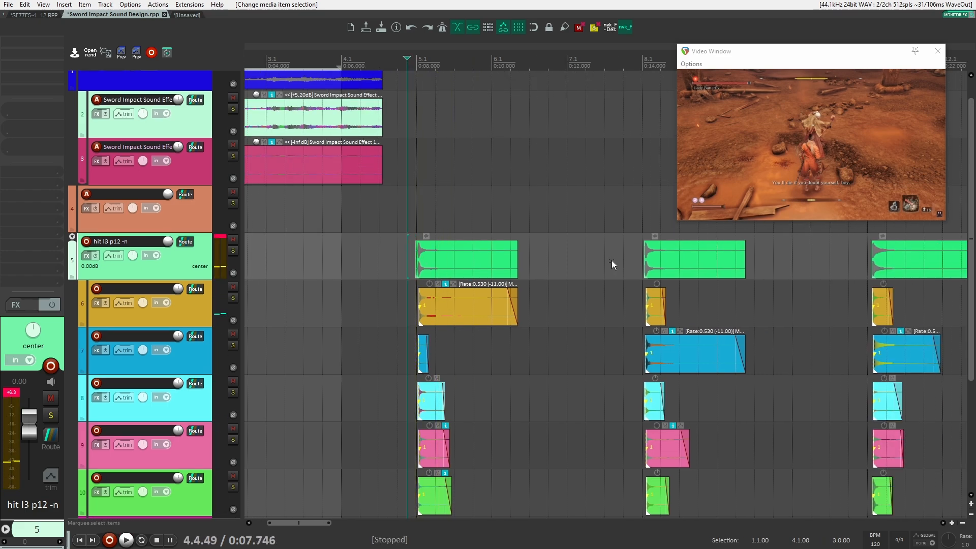
Audition the following generated hit variations one by one to pick a suitable one.
{"action": "left_click", "coordinate": [612, 261]}
{"action": "left_click", "coordinate": [484, 255]}
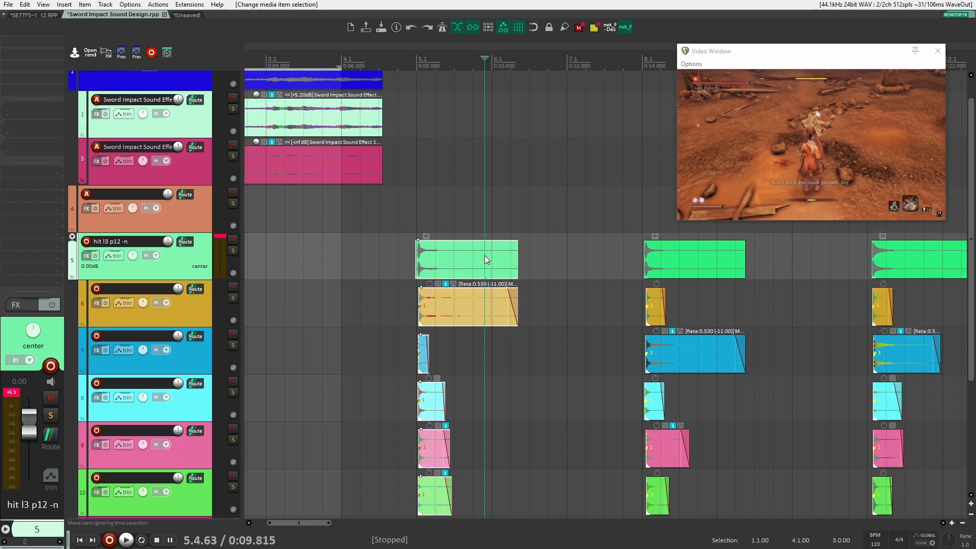
{"action": "key", "text": "ctrl+Right"}
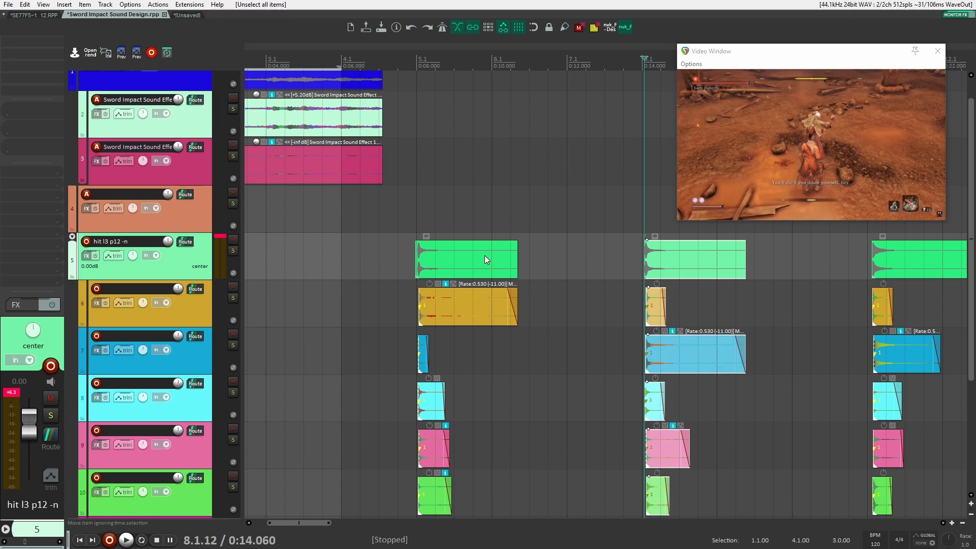
{"action": "scroll", "coordinate": [484, 255], "scroll_direction": "down", "scroll_amount": 4}
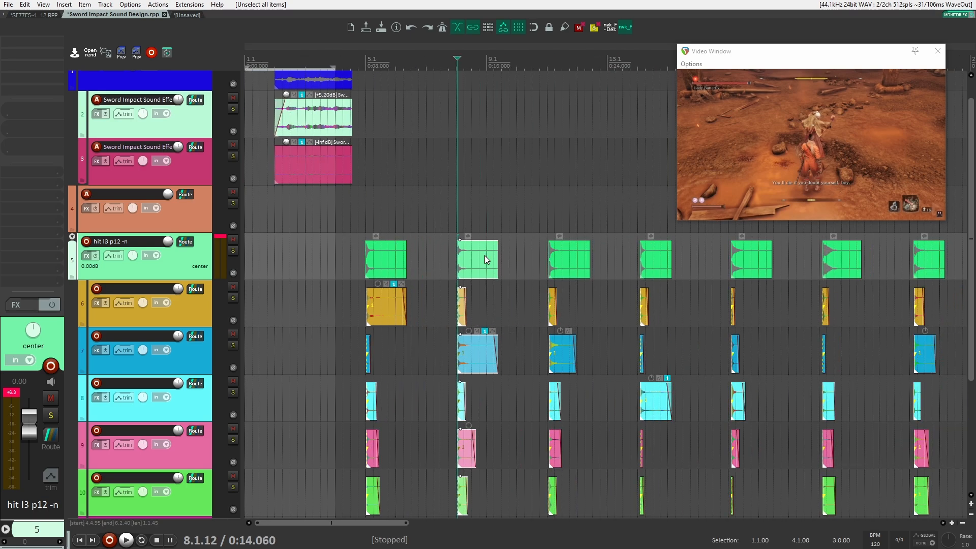
{"action": "key", "text": "space"}
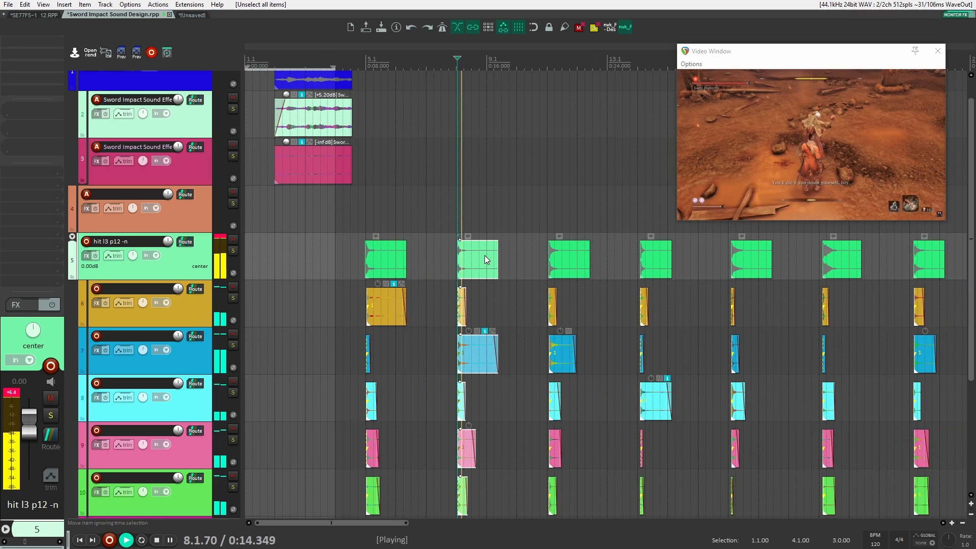
{"action": "key", "text": "space"}
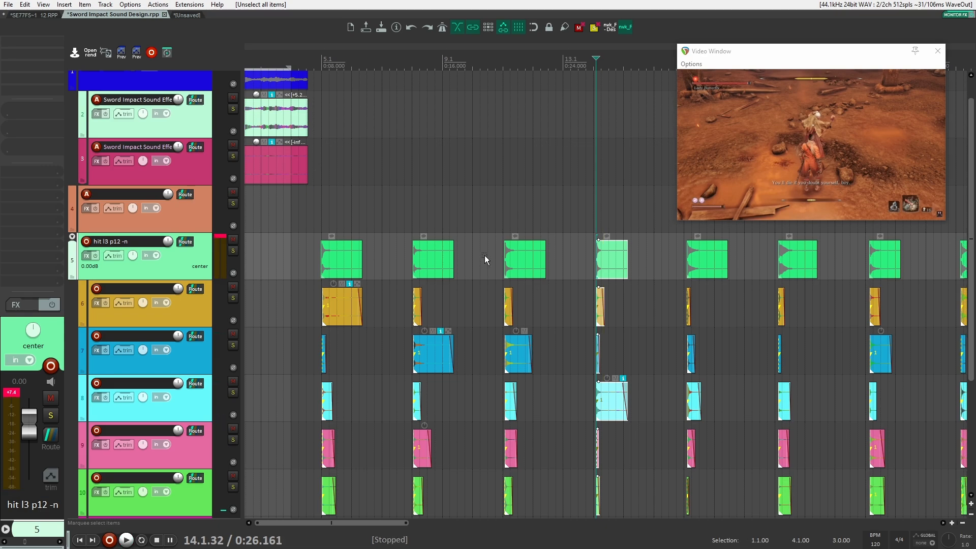
Move the fourth hit variation with all its layers ahead of the first variation, apart from the others.
{"action": "scroll", "coordinate": [484, 255], "scroll_direction": "down", "scroll_amount": 1}
{"action": "left_click_drag", "start_coordinate": [349, 210], "coordinate": [324, 259]}
{"action": "left_click", "coordinate": [587, 254]}
{"action": "left_click_drag", "start_coordinate": [377, 222], "coordinate": [595, 263]}
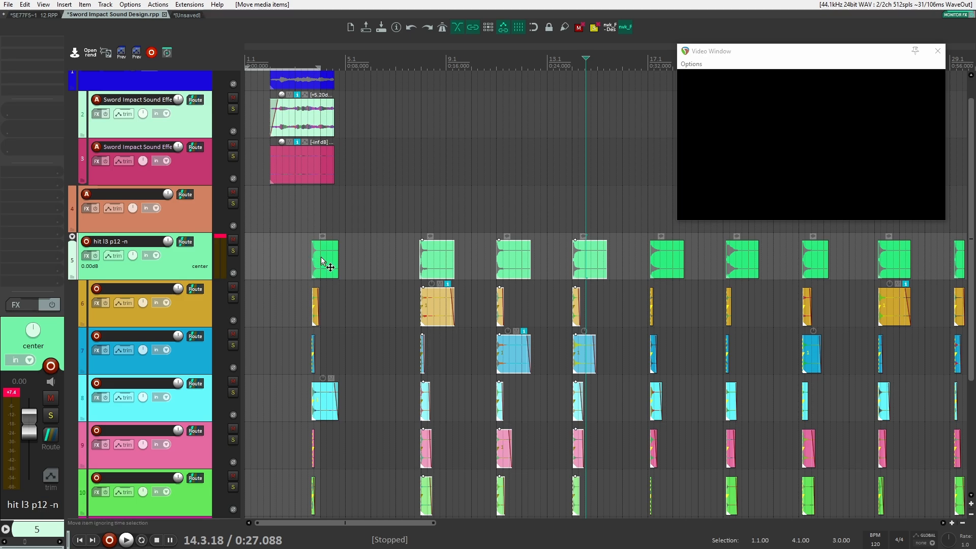
{"action": "left_click_drag", "start_coordinate": [323, 259], "coordinate": [379, 259]}
Play the sword impact video from about 2 seconds and compare it with the chosen hit variation.
{"action": "left_click", "coordinate": [273, 203]}
{"action": "scroll", "coordinate": [273, 203], "scroll_direction": "up", "scroll_amount": 5}
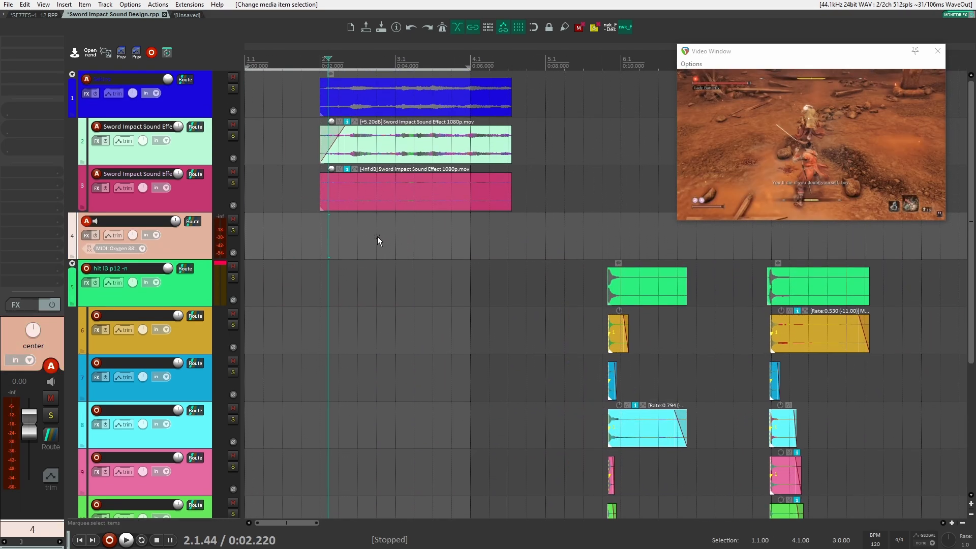
{"action": "key", "text": "space"}
{"action": "key", "text": "space"}
{"action": "left_click", "coordinate": [598, 261]}
{"action": "key", "text": "space"}
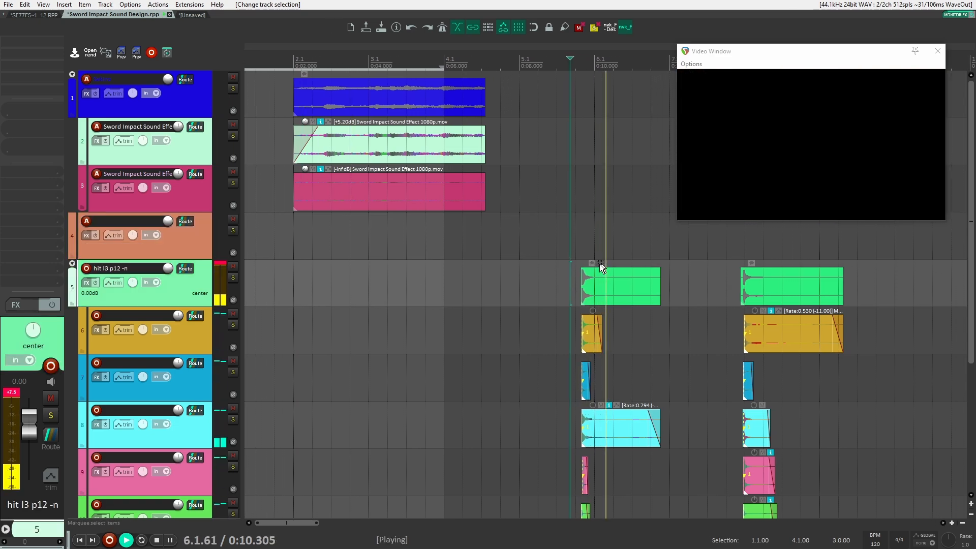
{"action": "key", "text": "space"}
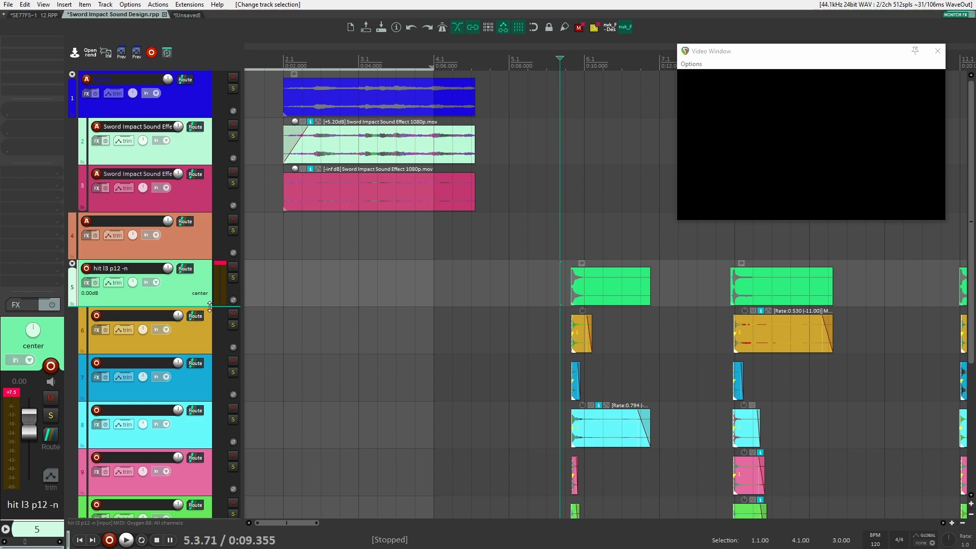
Add the OTT compressor to the hit folder track, set Upward and Downward to 0 %, and lower the Depth.
{"action": "key", "text": "o"}
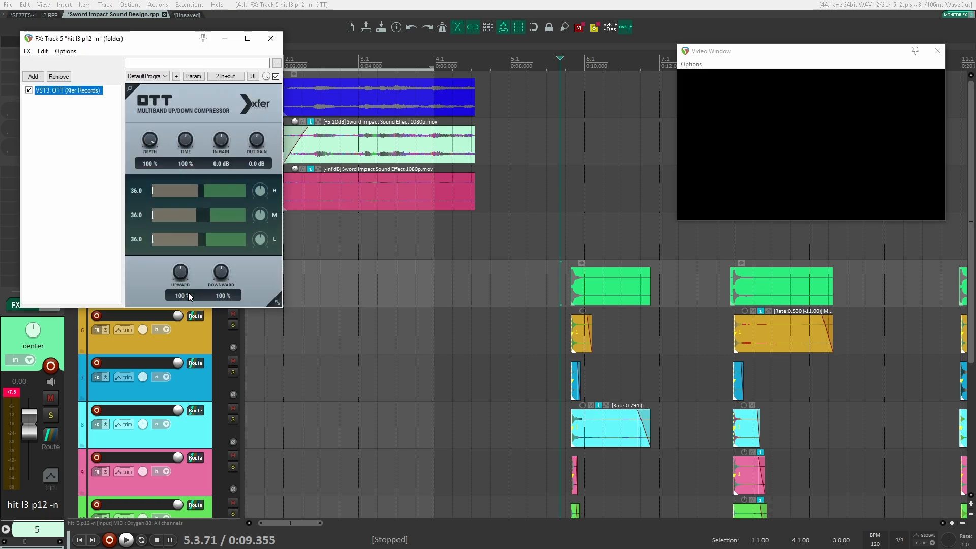
{"action": "left_click_drag", "start_coordinate": [233, 279], "coordinate": [175, 295]}
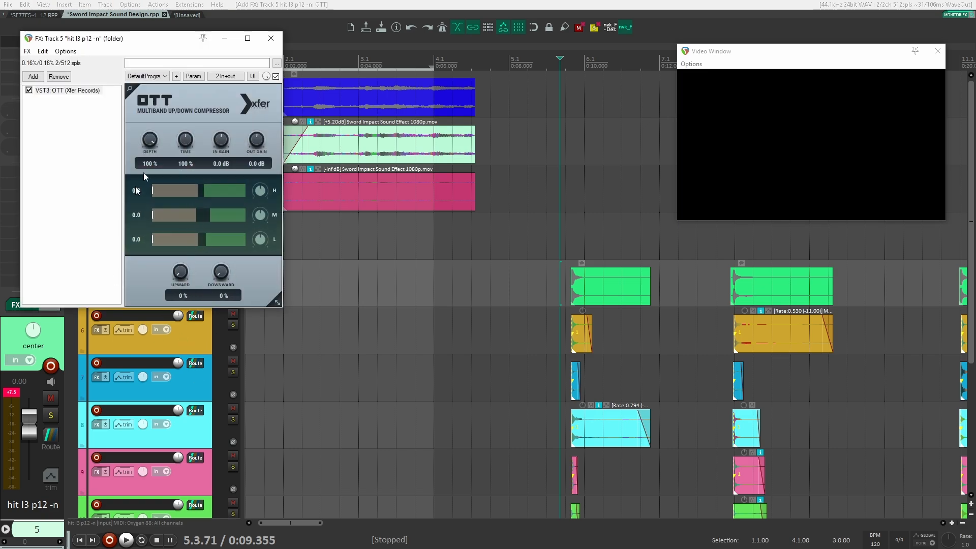
{"action": "left_click_drag", "start_coordinate": [149, 139], "coordinate": [142, 202]}
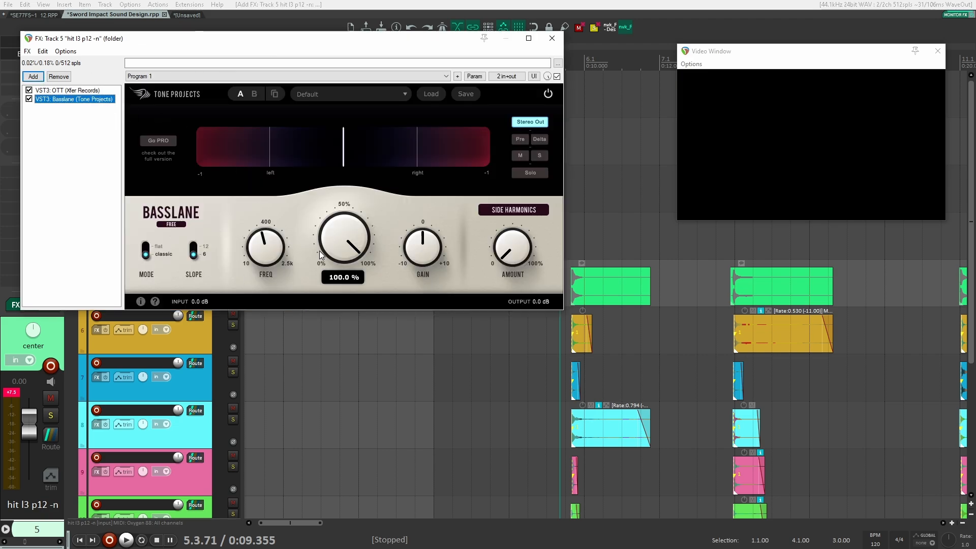
In Basslane, raise the frequency above 400, narrow the width to just under 50%, set Side Harmonics to 45.3%, and audition the hit.
{"action": "left_click_drag", "start_coordinate": [266, 242], "coordinate": [267, 238]}
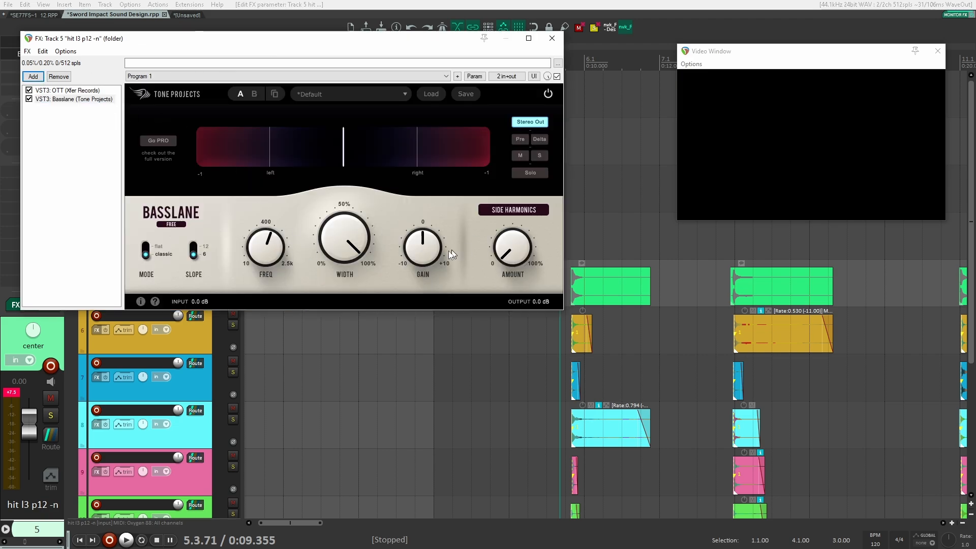
{"action": "left_click_drag", "start_coordinate": [344, 238], "coordinate": [345, 385]}
{"action": "left_click_drag", "start_coordinate": [507, 280], "coordinate": [519, 239]}
{"action": "key", "text": "space"}
{"action": "key", "text": "space"}
{"action": "key", "text": "space"}
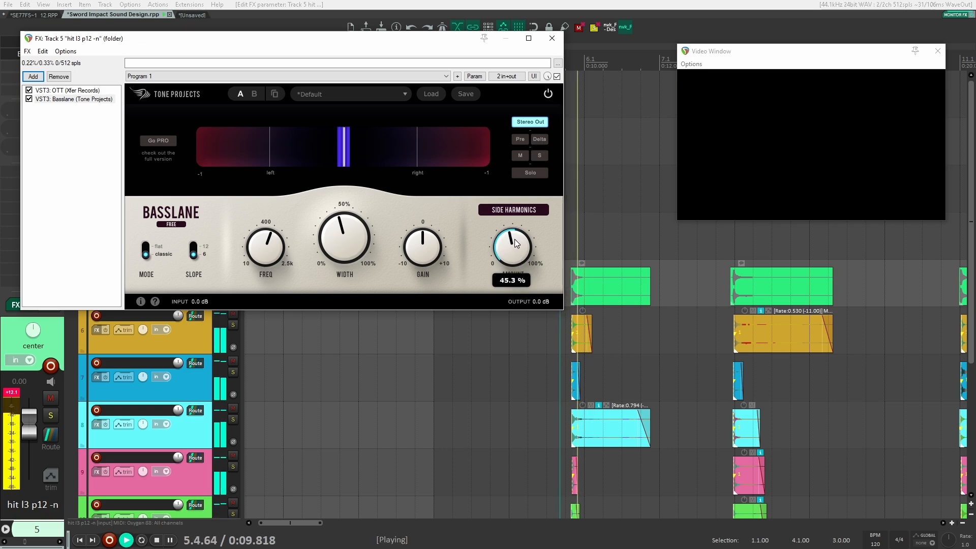
{"action": "key", "text": "space"}
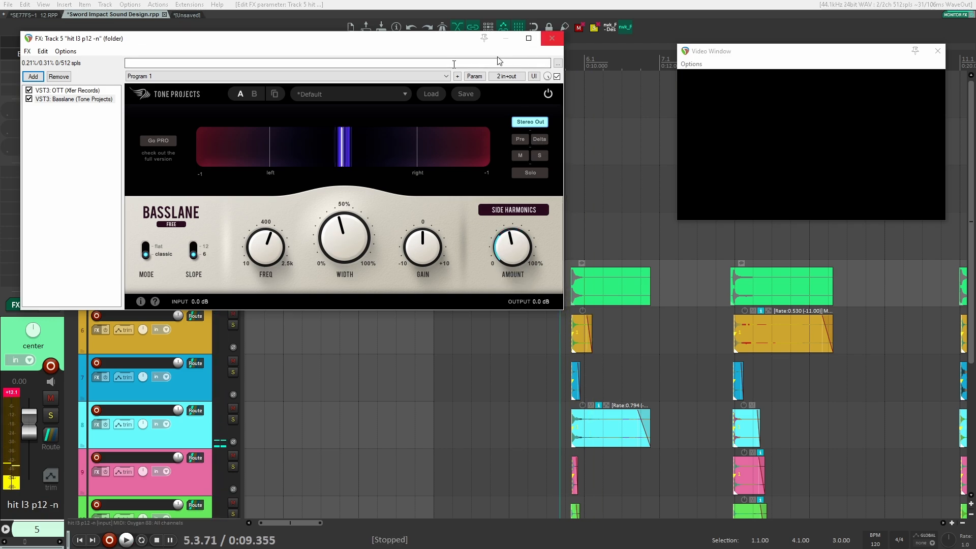
Find the effects matching "shaper" and add kHs Shaper Table to the hit folder track after Basslane.
{"action": "left_click", "coordinate": [34, 76]}
{"action": "type", "text": "sha"}
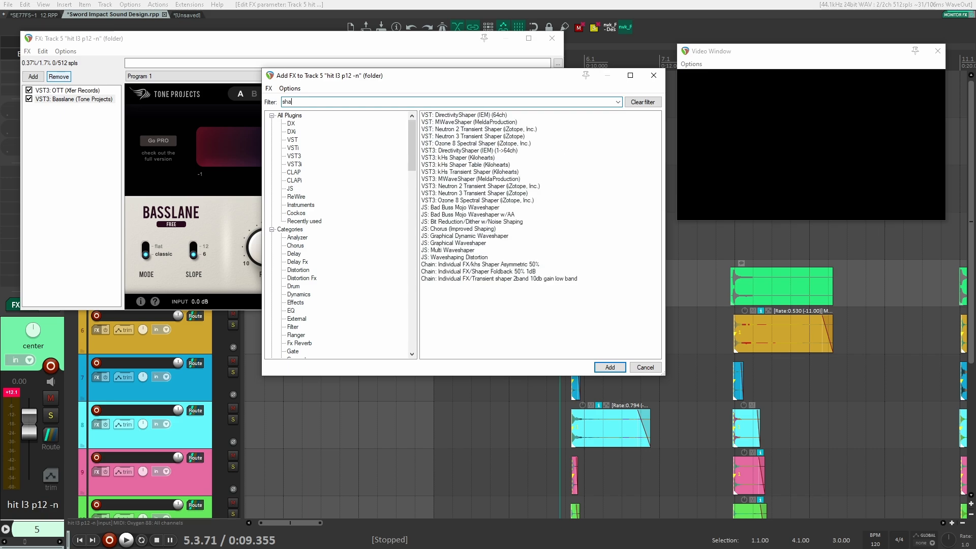
{"action": "type", "text": "per"}
{"action": "key", "text": "Down"}
{"action": "key", "text": "Down"}
{"action": "key", "text": "Down"}
{"action": "key", "text": "Down"}
{"action": "key", "text": "Down"}
{"action": "key", "text": "Down"}
{"action": "key", "text": "Down"}
{"action": "key", "text": "Down"}
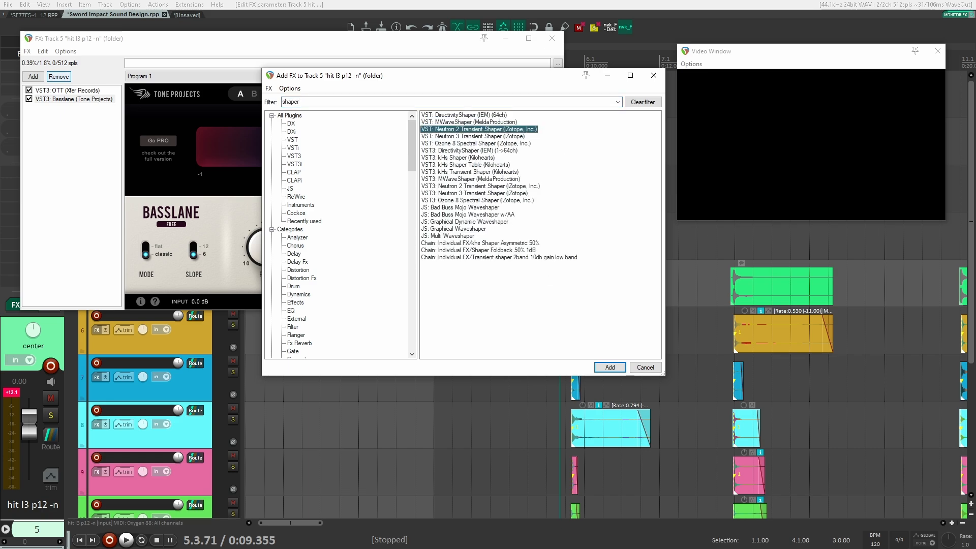
{"action": "key", "text": "Return"}
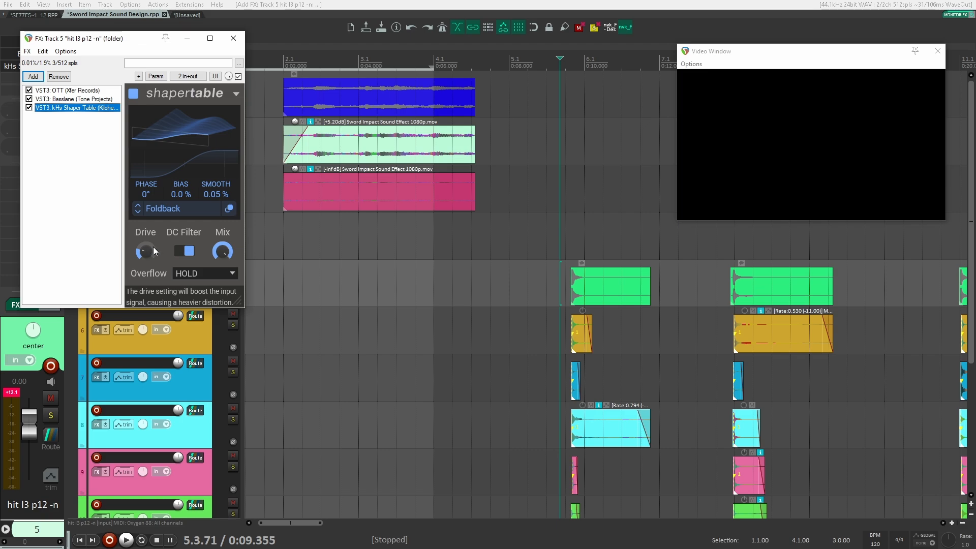
Lower the Shaper Table Mix to a small amount and audition the hit with the reduced distortion.
{"action": "left_click_drag", "start_coordinate": [222, 250], "coordinate": [222, 277]}
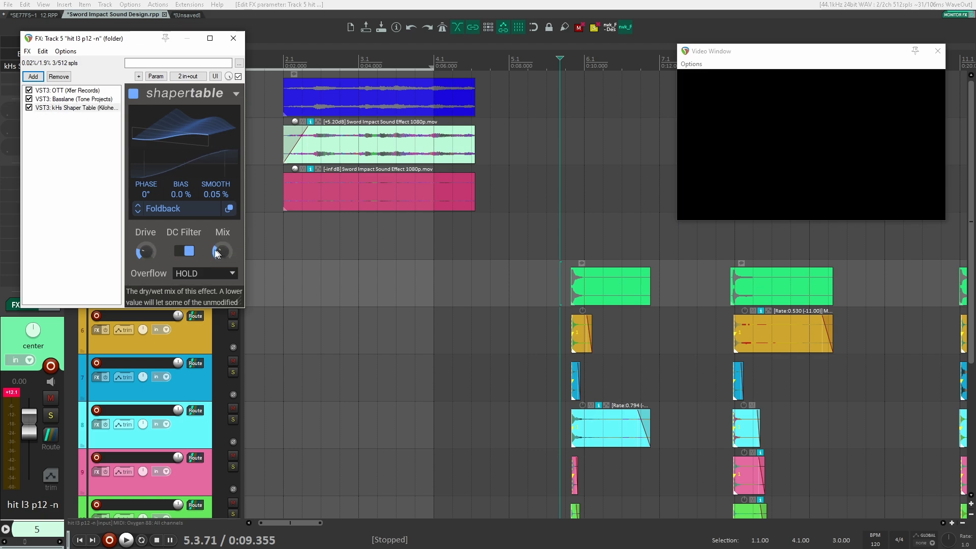
{"action": "key", "text": "space"}
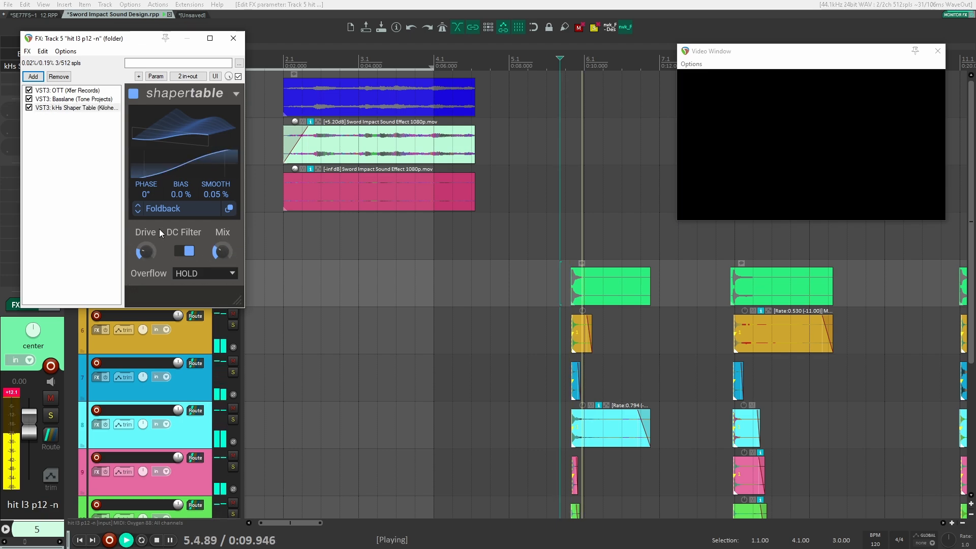
{"action": "key", "text": "space"}
{"action": "key", "text": "space"}
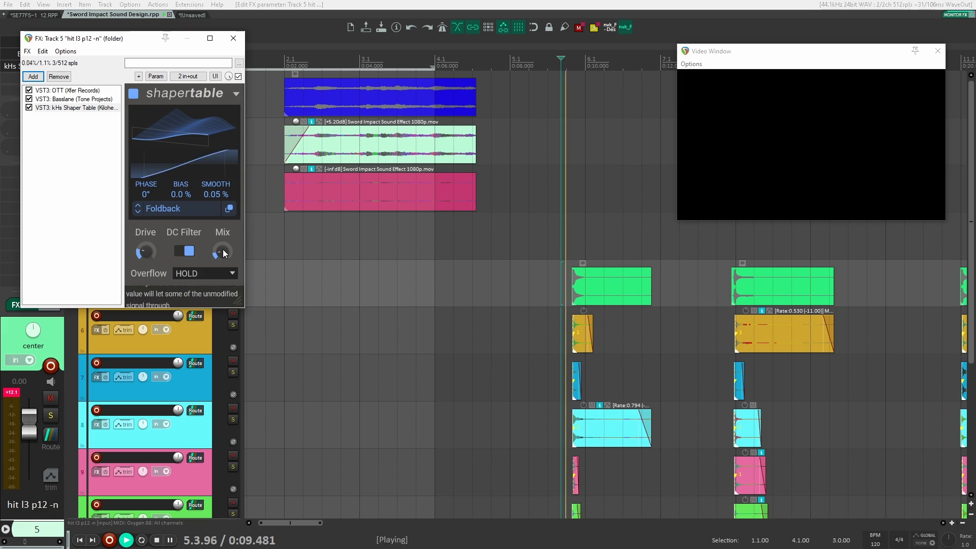
{"action": "key", "text": "space"}
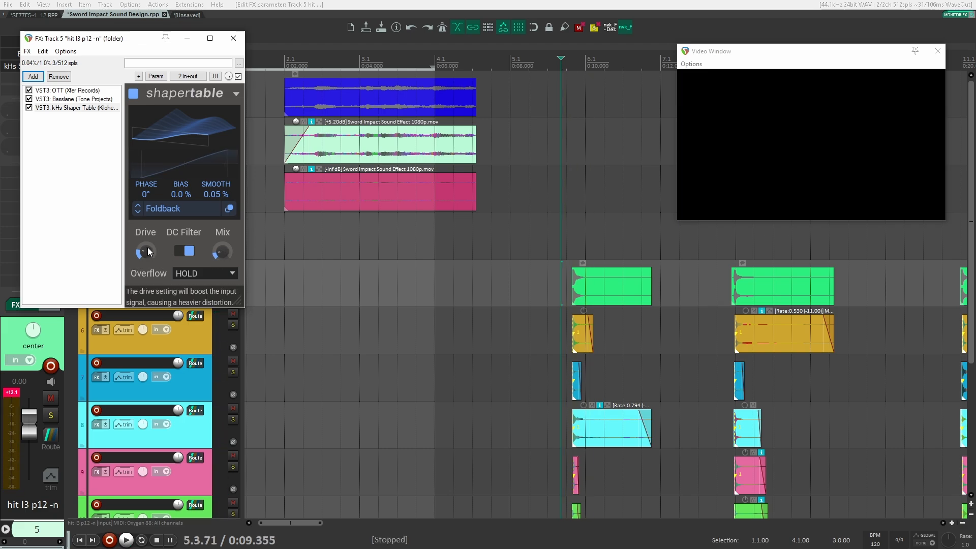
{"action": "key", "text": "space"}
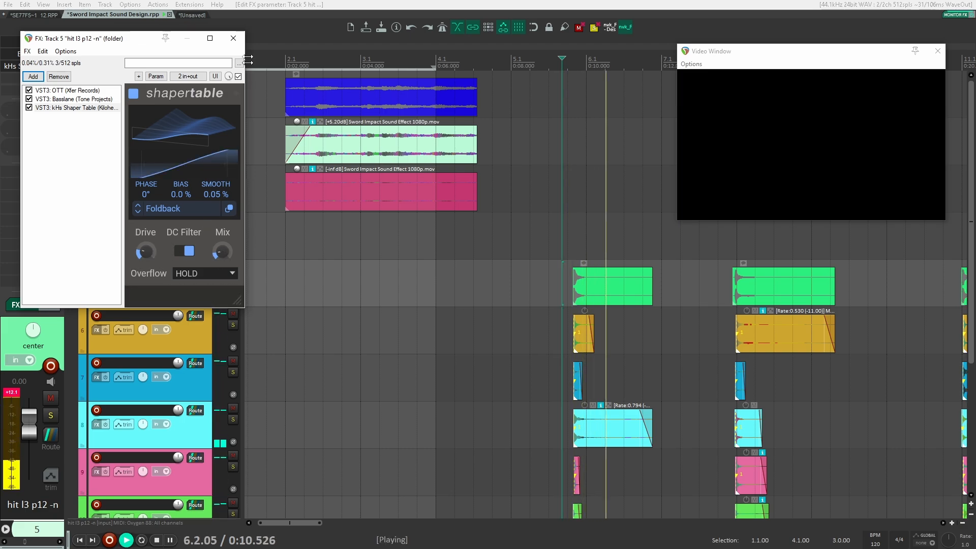
{"action": "key", "text": "space"}
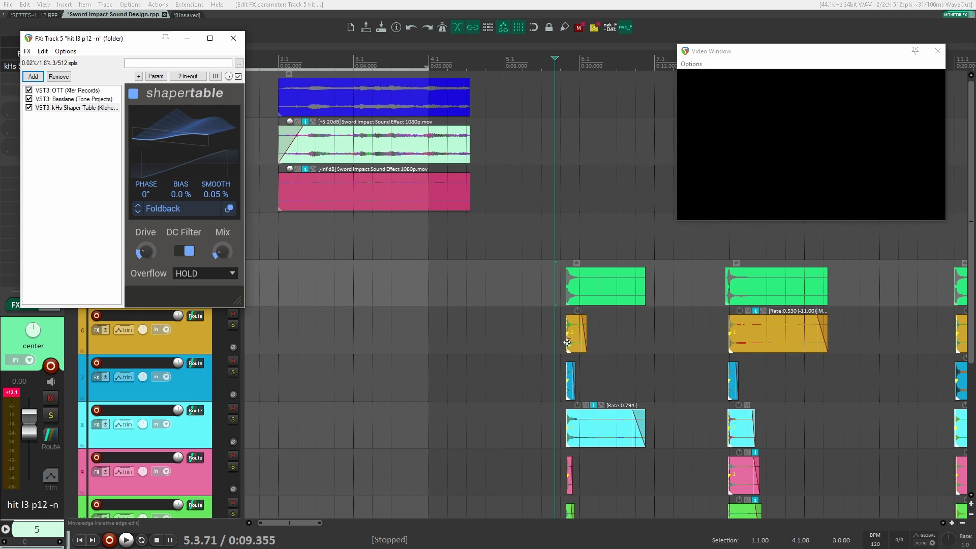
Play the first processed hit variation again and close the folder track's effects window.
{"action": "left_click", "coordinate": [620, 344]}
{"action": "scroll", "coordinate": [621, 341], "scroll_direction": "up", "scroll_amount": 3}
{"action": "scroll", "coordinate": [539, 285], "scroll_direction": "up", "scroll_amount": 5}
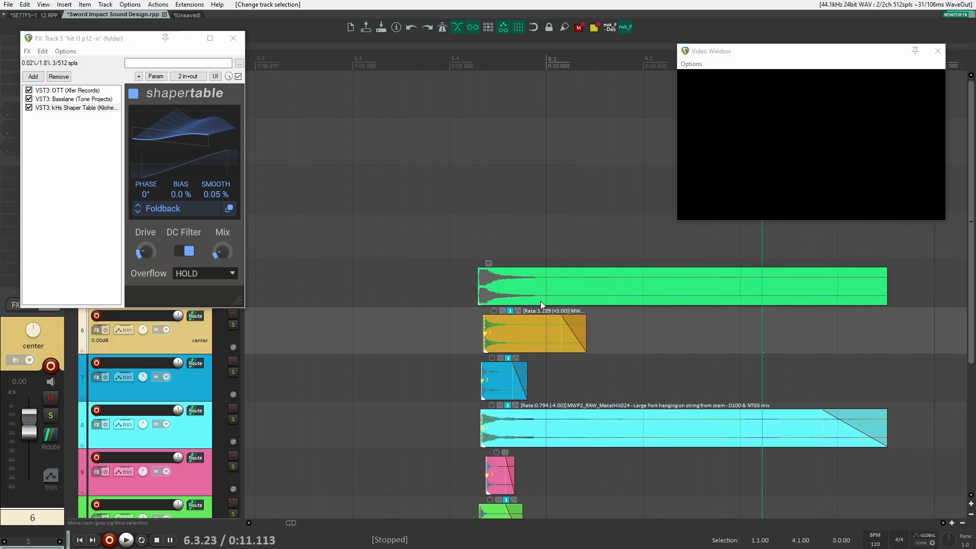
{"action": "scroll", "coordinate": [574, 304], "scroll_direction": "down", "scroll_amount": 4}
{"action": "scroll", "coordinate": [575, 316], "scroll_direction": "up", "scroll_amount": 4}
{"action": "scroll", "coordinate": [450, 268], "scroll_direction": "down", "scroll_amount": 2}
{"action": "left_click", "coordinate": [449, 267]}
{"action": "scroll", "coordinate": [452, 269], "scroll_direction": "down", "scroll_amount": 1}
{"action": "key", "text": "space"}
{"action": "scroll", "coordinate": [454, 270], "scroll_direction": "down", "scroll_amount": 2}
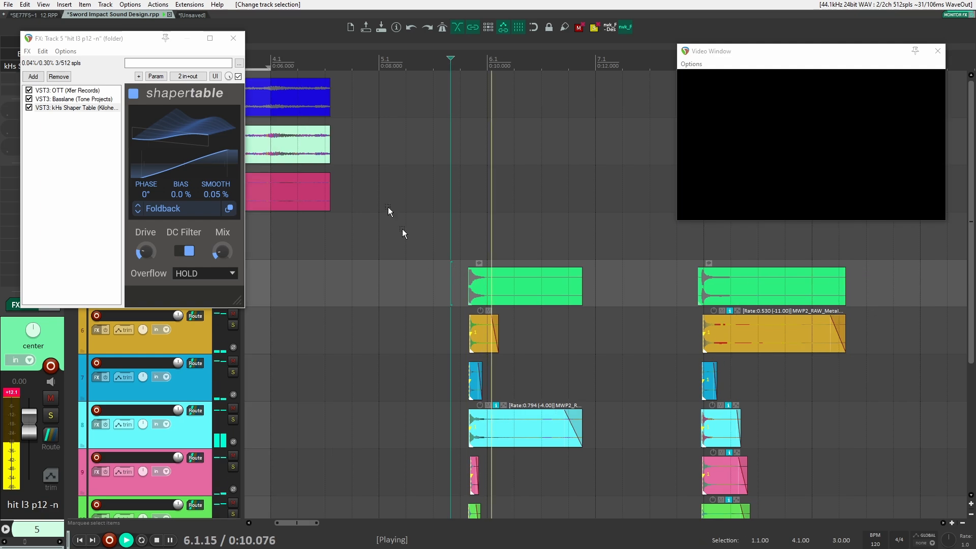
{"action": "key", "text": "space"}
{"action": "left_click", "coordinate": [234, 38]}
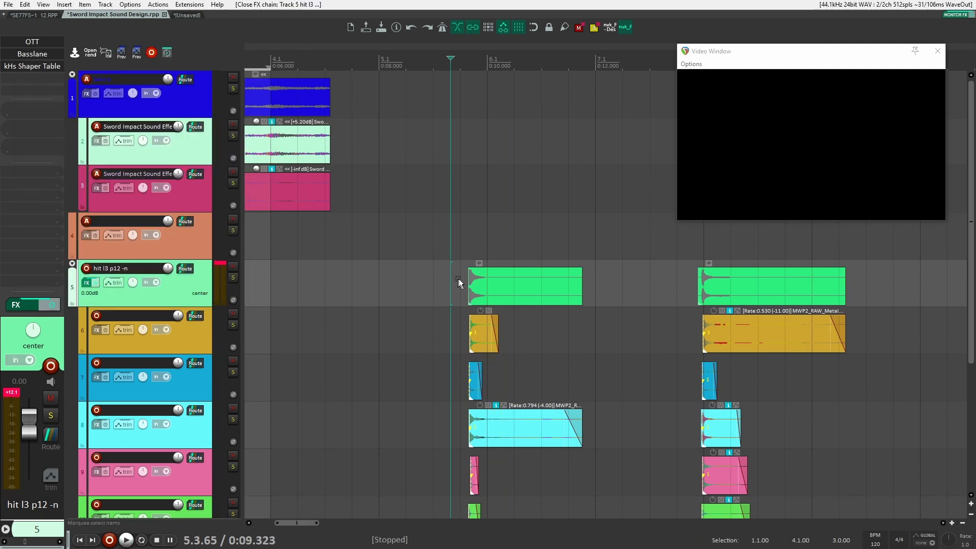
Audition the other hit variations along the folder track, including the ones at about 0:26 and 0:32.
{"action": "left_click", "coordinate": [499, 286]}
{"action": "scroll", "coordinate": [523, 283], "scroll_direction": "down", "scroll_amount": 3}
{"action": "left_click_drag", "start_coordinate": [520, 283], "coordinate": [499, 286]}
{"action": "left_click_drag", "start_coordinate": [588, 279], "coordinate": [411, 273]}
{"action": "left_click", "coordinate": [411, 273]}
{"action": "scroll", "coordinate": [440, 274], "scroll_direction": "down", "scroll_amount": 3}
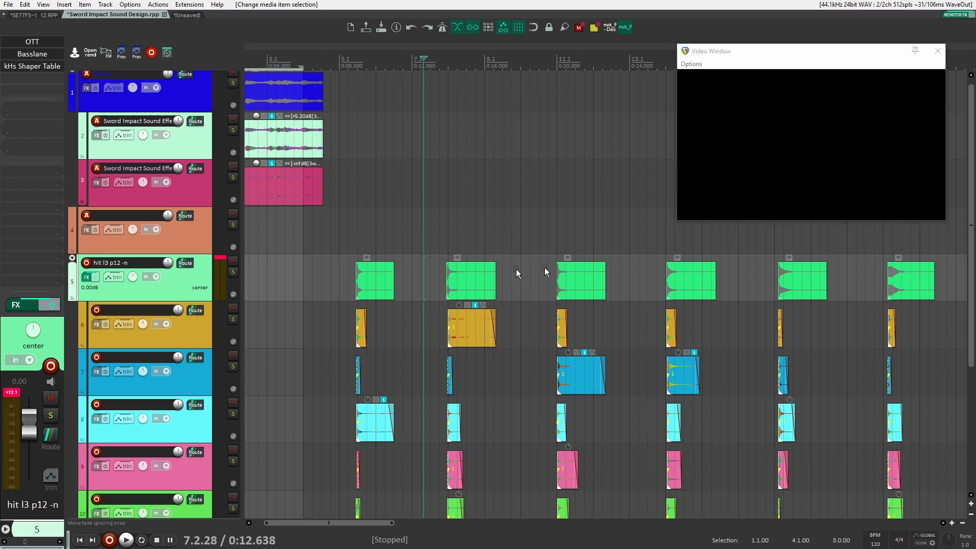
{"action": "left_click_drag", "start_coordinate": [593, 261], "coordinate": [528, 263]}
{"action": "left_click", "coordinate": [565, 276]}
{"action": "key", "text": "ctrl+Right"}
{"action": "key", "text": "ctrl+Right"}
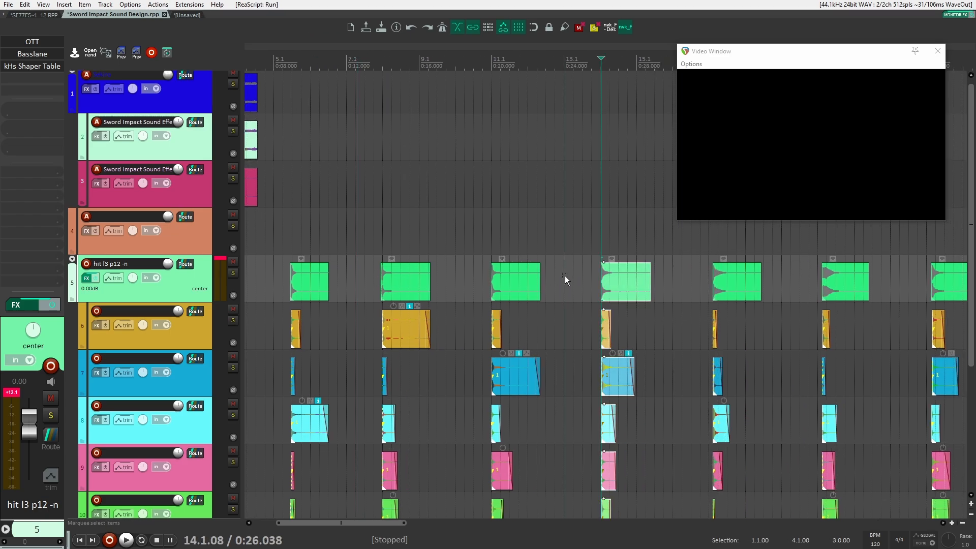
{"action": "key", "text": "space"}
{"action": "key", "text": "space"}
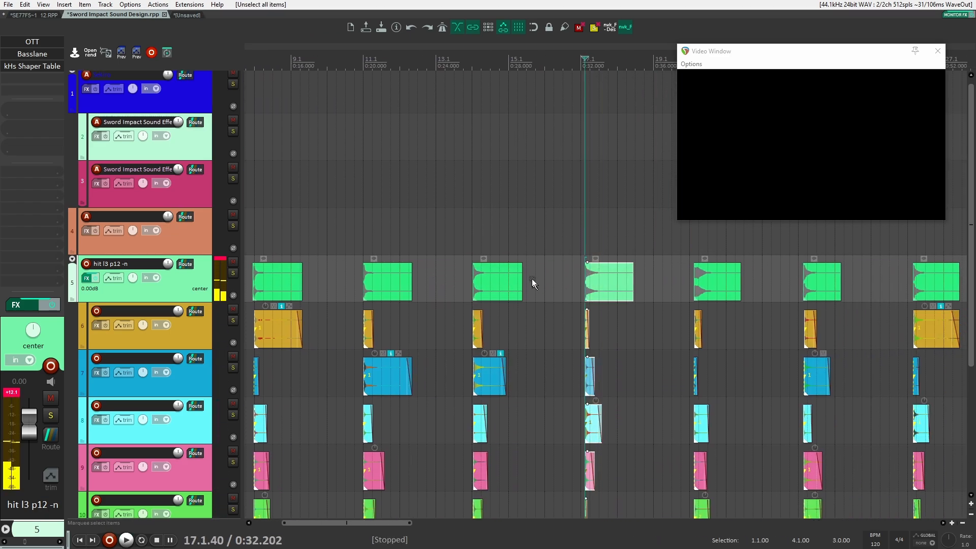
Move the hit variation from about 0:32 beside the first one and delete the variations left between them and 0:37.
{"action": "scroll", "coordinate": [532, 282], "scroll_direction": "down", "scroll_amount": 1}
{"action": "left_click_drag", "start_coordinate": [440, 270], "coordinate": [578, 270]}
{"action": "scroll", "coordinate": [578, 270], "scroll_direction": "down", "scroll_amount": 1}
{"action": "left_click_drag", "start_coordinate": [442, 237], "coordinate": [440, 283]}
{"action": "key", "text": "Delete"}
Audition the hit variation at about 0:38 and move it next to the two kept variations.
{"action": "left_click", "coordinate": [706, 281]}
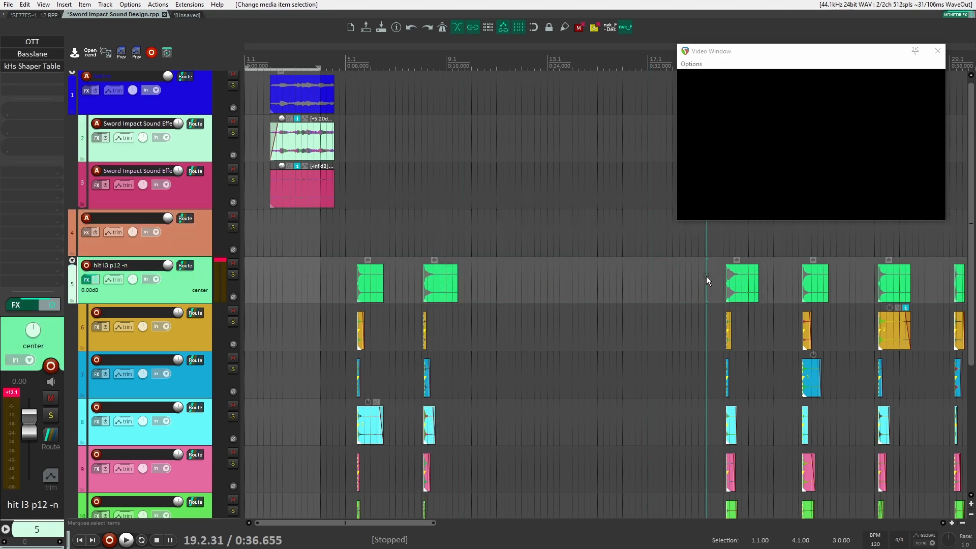
{"action": "key", "text": "ctrl+Right"}
{"action": "key", "text": "space"}
{"action": "scroll", "coordinate": [706, 308], "scroll_direction": "down", "scroll_amount": 1}
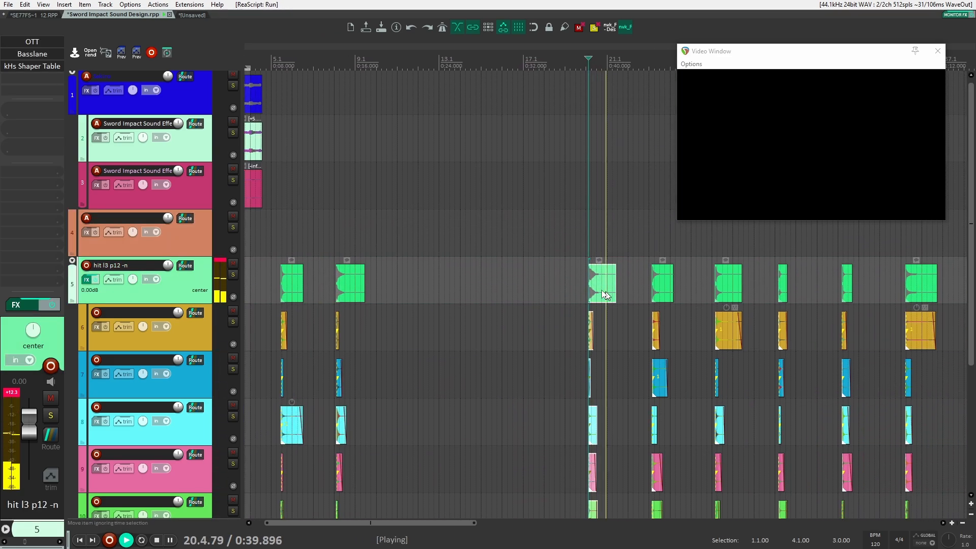
{"action": "key", "text": "space"}
{"action": "left_click_drag", "start_coordinate": [594, 283], "coordinate": [391, 277]}
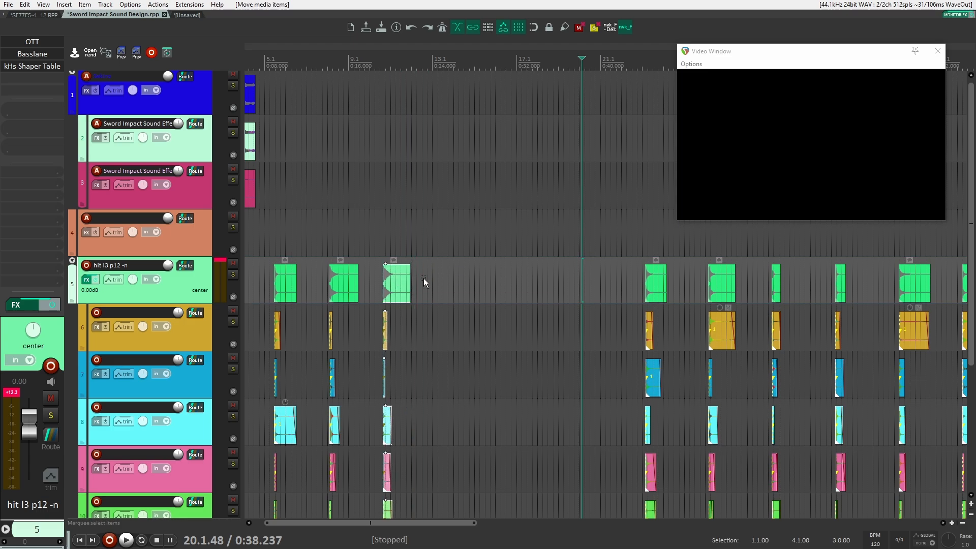
Move the first two kept hits further along the timeline and place the third under the video's impact at about 0:02.9.
{"action": "left_click", "coordinate": [423, 281]}
{"action": "left_click_drag", "start_coordinate": [273, 242], "coordinate": [368, 280]}
{"action": "left_click_drag", "start_coordinate": [404, 274], "coordinate": [305, 269]}
{"action": "scroll", "coordinate": [374, 270], "scroll_direction": "up", "scroll_amount": 3}
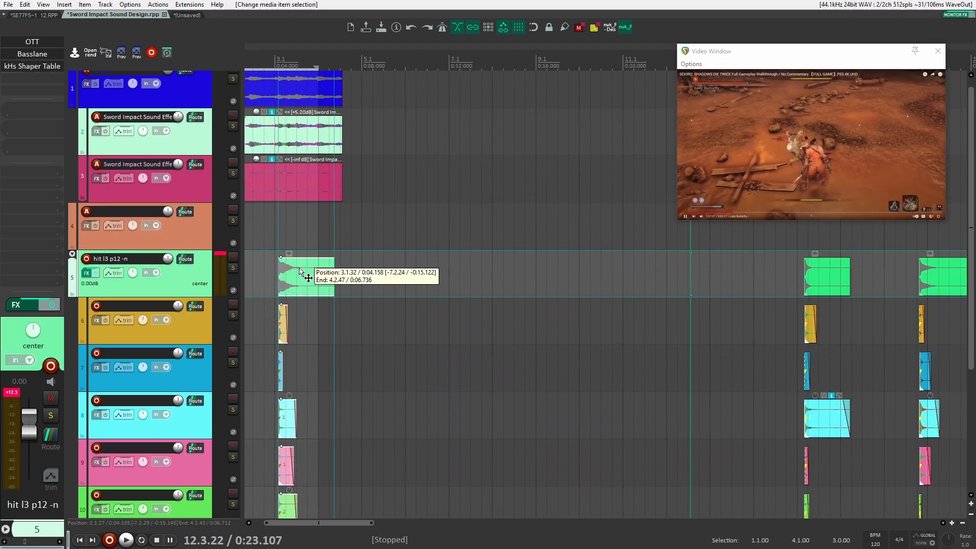
{"action": "scroll", "coordinate": [558, 263], "scroll_direction": "left", "scroll_amount": 3}
{"action": "scroll", "coordinate": [310, 234], "scroll_direction": "up", "scroll_amount": 2}
{"action": "scroll", "coordinate": [509, 285], "scroll_direction": "up", "scroll_amount": 2}
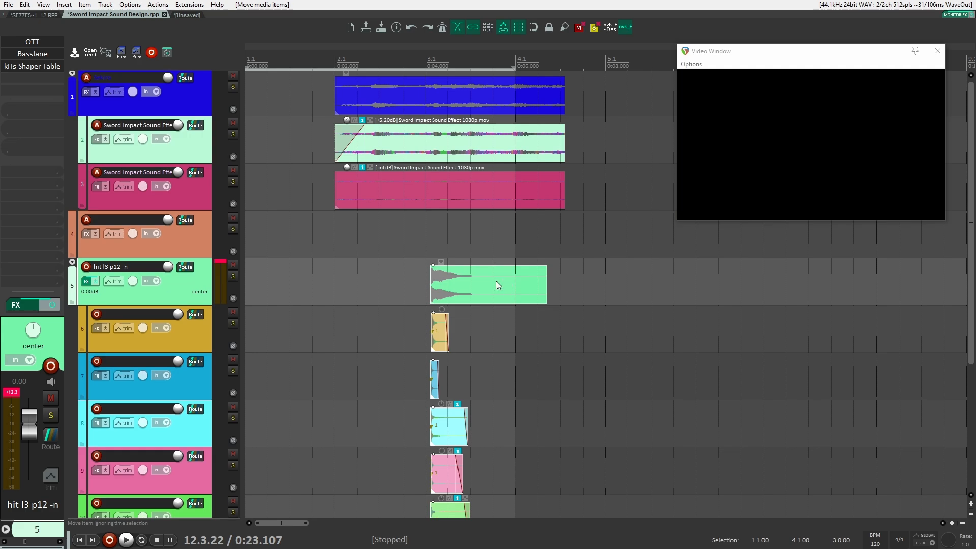
{"action": "left_click_drag", "start_coordinate": [497, 283], "coordinate": [398, 291]}
Place the edit cursor on the sword impact frame at 0:02.929 and add a marker there.
{"action": "left_click", "coordinate": [398, 290]}
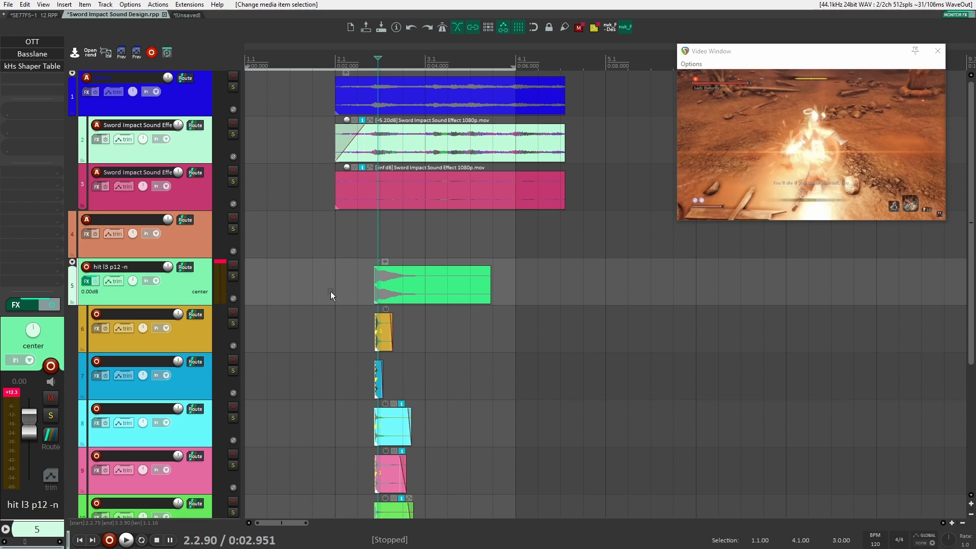
{"action": "key", "text": "Left"}
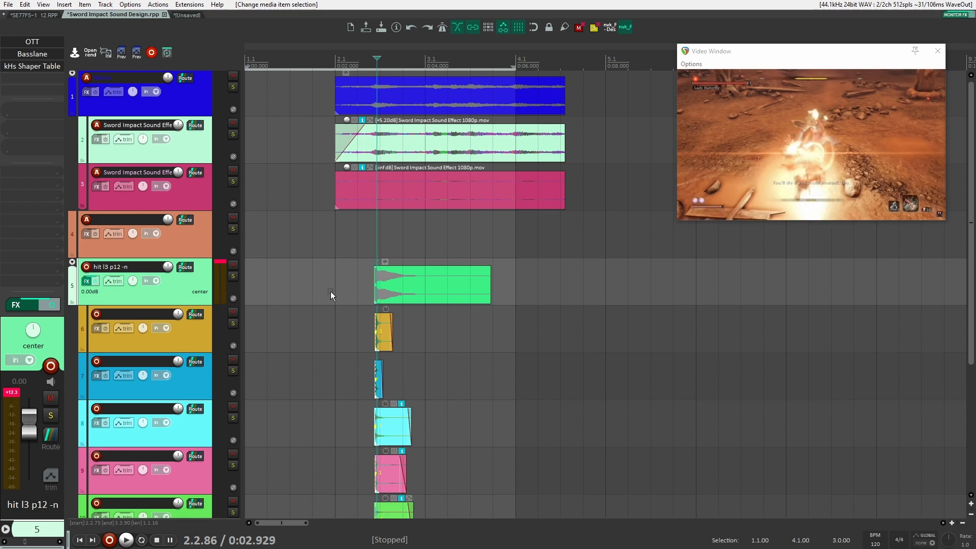
{"action": "key", "text": "shift+m"}
{"action": "key", "text": "Return"}
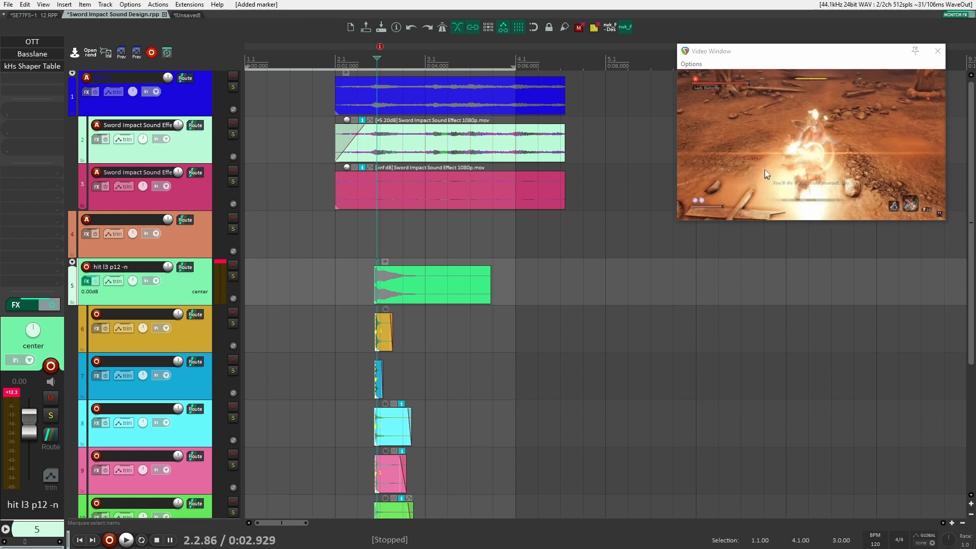
Shift the video window slightly aside and align the start of the hit with the impact marker.
{"action": "left_click_drag", "start_coordinate": [752, 60], "coordinate": [730, 60]}
{"action": "left_click_drag", "start_coordinate": [384, 294], "coordinate": [423, 285]}
{"action": "left_click_drag", "start_coordinate": [305, 249], "coordinate": [298, 234]}
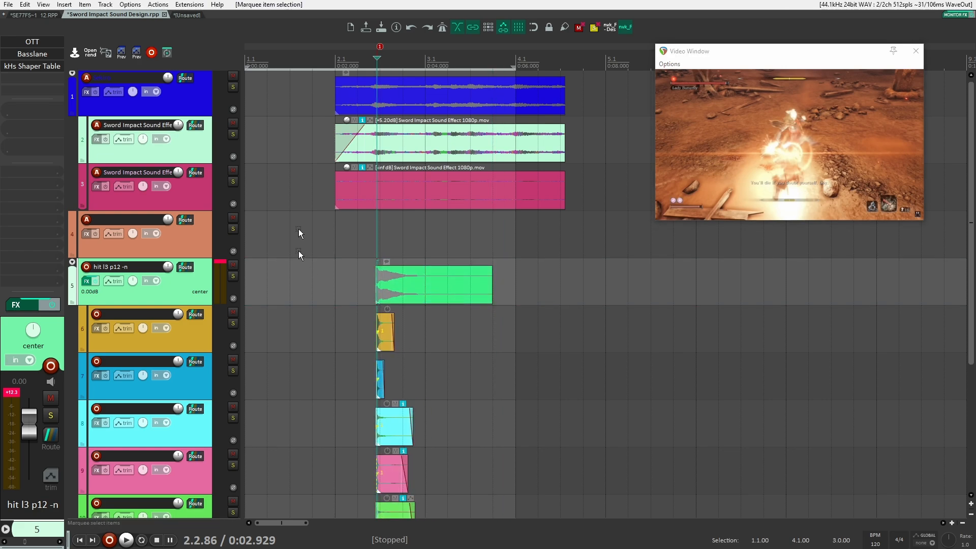
Mute the reference video's audio track and play the new hit against the picture from about 0:02.
{"action": "left_click", "coordinate": [233, 123]}
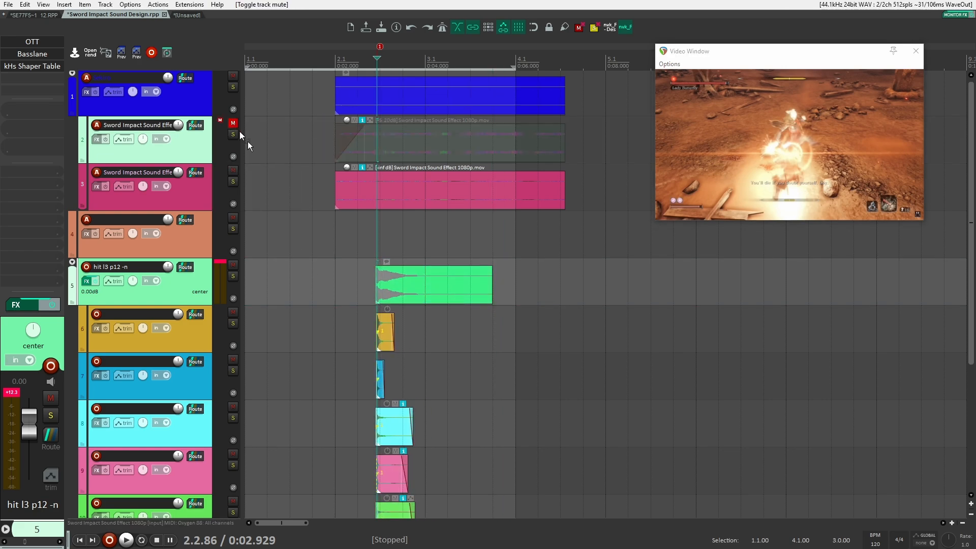
{"action": "key", "text": "space"}
{"action": "left_click", "coordinate": [343, 266]}
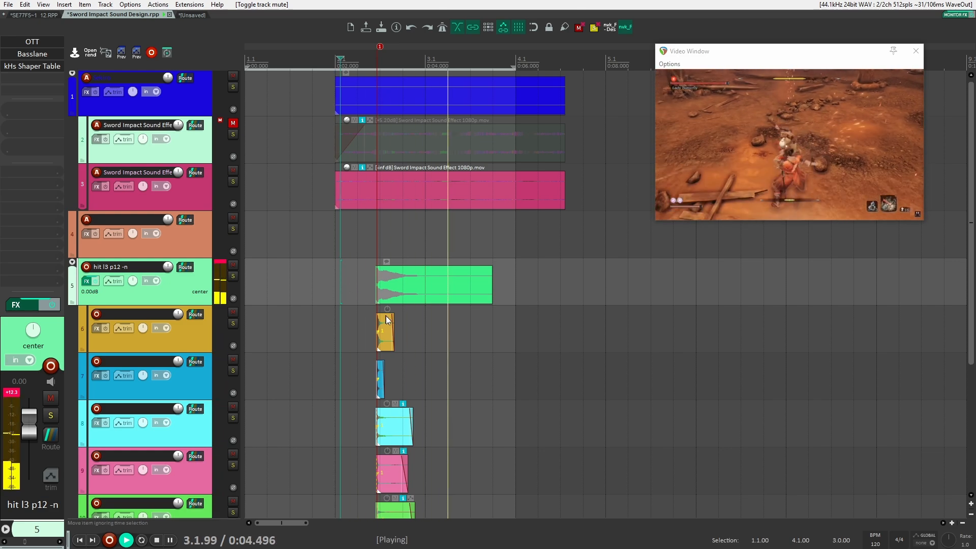
{"action": "key", "text": "space"}
Toggle solo and mute on the reference audio track during playback to compare it with the new hit.
{"action": "left_click", "coordinate": [233, 123]}
{"action": "left_click", "coordinate": [232, 135]}
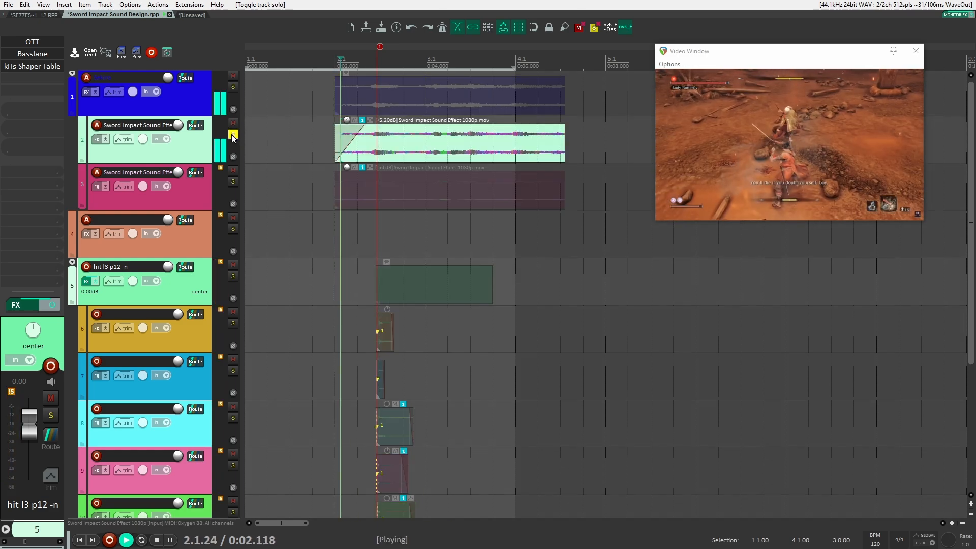
{"action": "key", "text": "space"}
{"action": "key", "text": "space"}
{"action": "left_click", "coordinate": [233, 134]}
{"action": "key", "text": "space"}
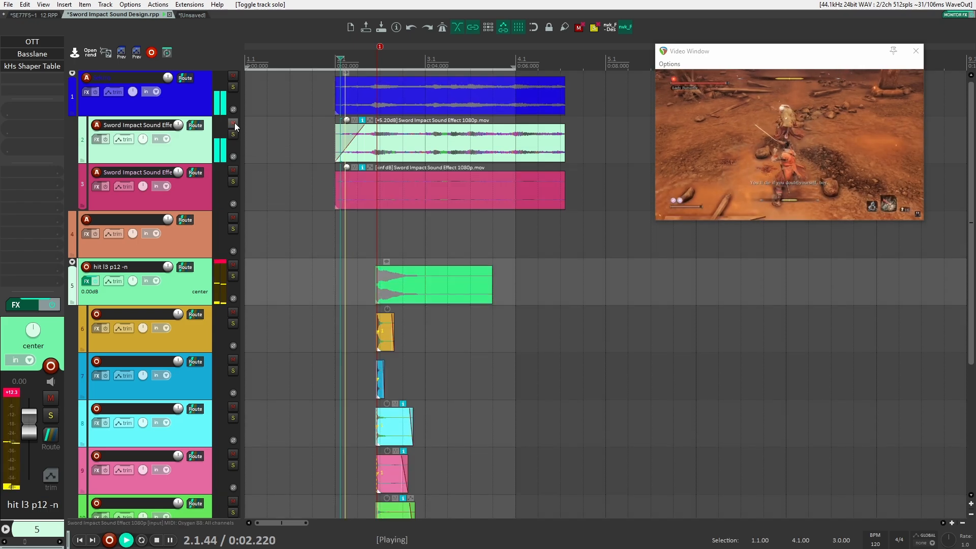
{"action": "left_click", "coordinate": [233, 123]}
{"action": "key", "text": "space"}
Solo the Kitchenaid Spatula Attachment layer on track 12, listen to it alone, and release the solo.
{"action": "scroll", "coordinate": [372, 301], "scroll_direction": "down", "scroll_amount": 3}
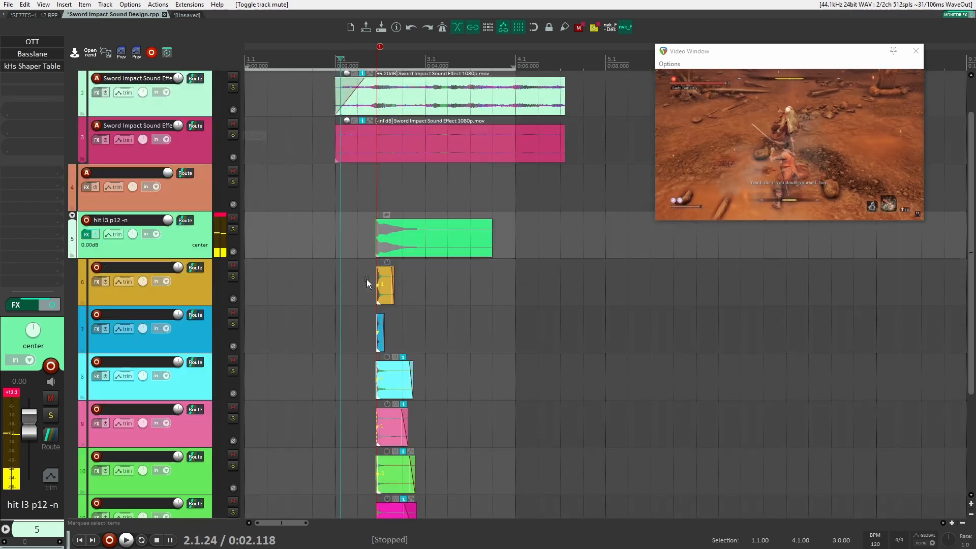
{"action": "scroll", "coordinate": [372, 301], "scroll_direction": "up", "scroll_amount": 3}
{"action": "scroll", "coordinate": [372, 301], "scroll_direction": "down", "scroll_amount": 2}
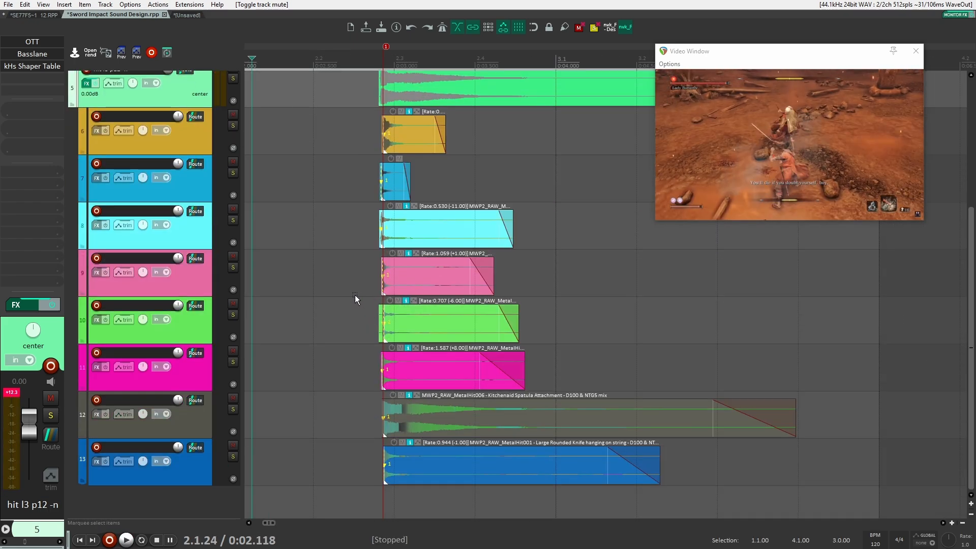
{"action": "scroll", "coordinate": [355, 299], "scroll_direction": "up", "scroll_amount": 3}
{"action": "scroll", "coordinate": [355, 299], "scroll_direction": "up", "scroll_amount": 1}
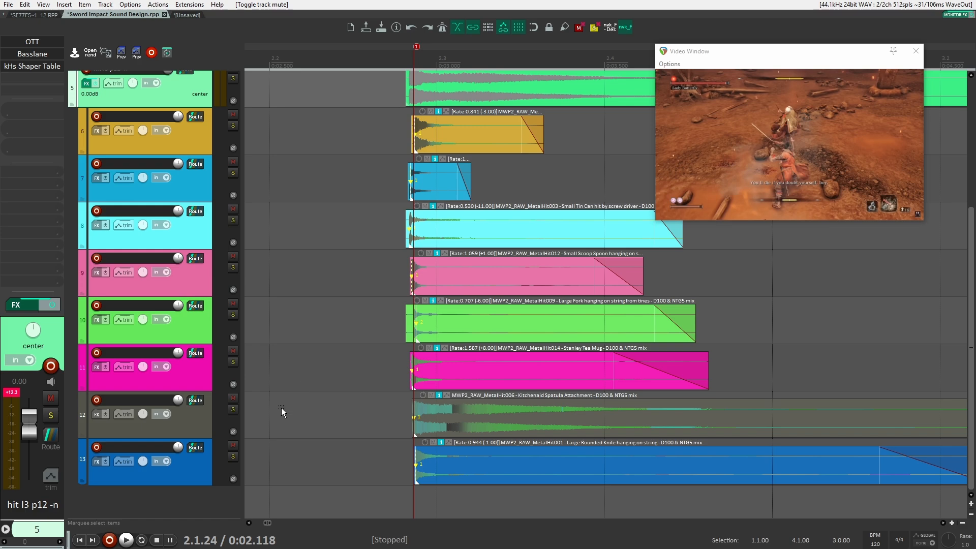
{"action": "left_click", "coordinate": [232, 410]}
{"action": "key", "text": "space"}
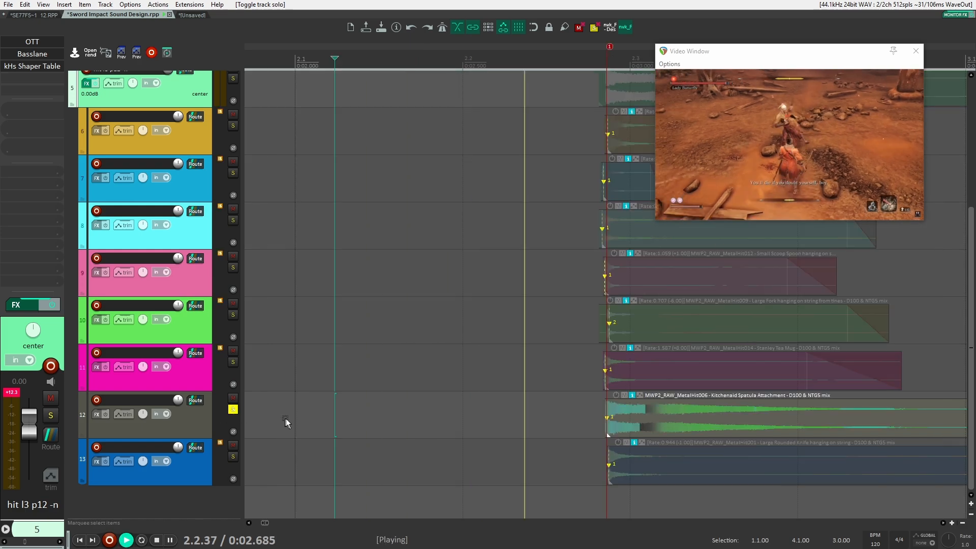
{"action": "key", "text": "space"}
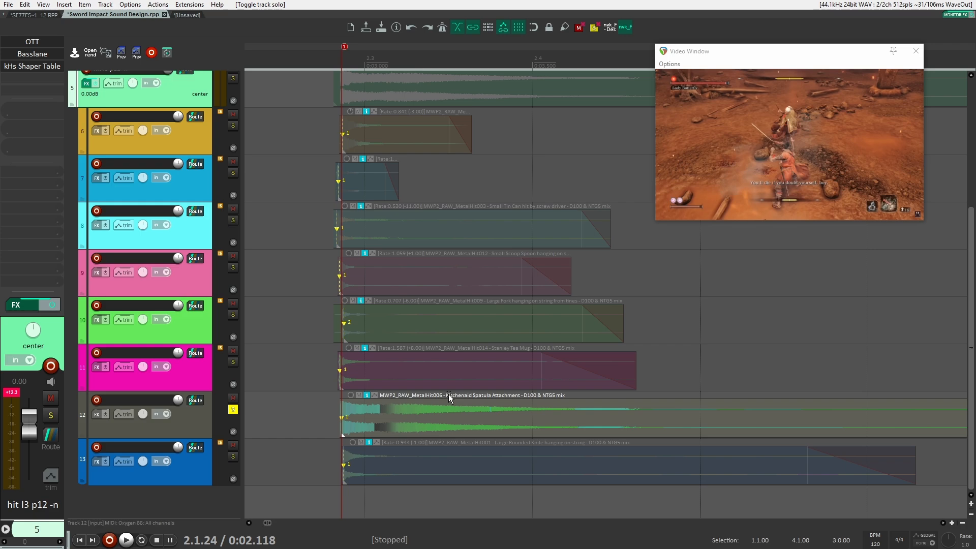
{"action": "scroll", "coordinate": [449, 395], "scroll_direction": "down", "scroll_amount": 3}
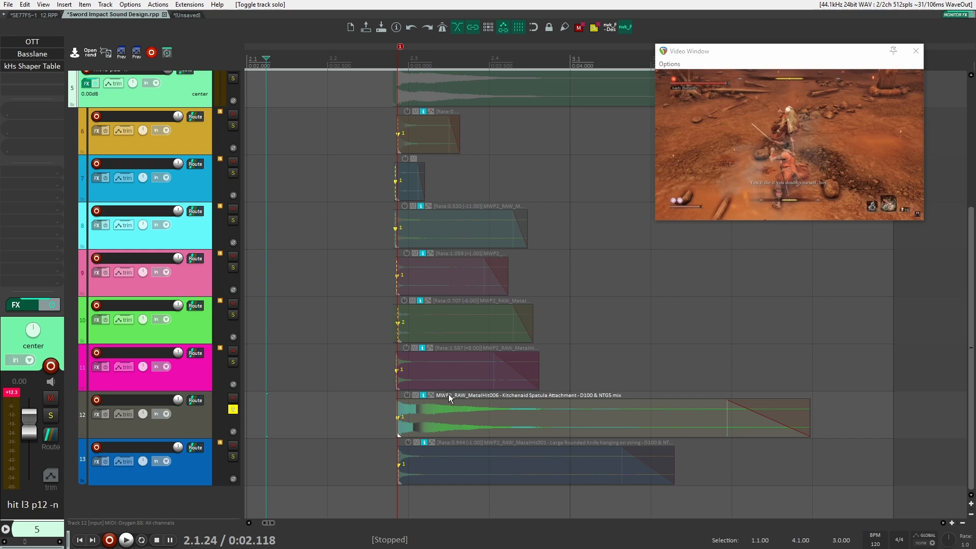
{"action": "left_click", "coordinate": [233, 409]}
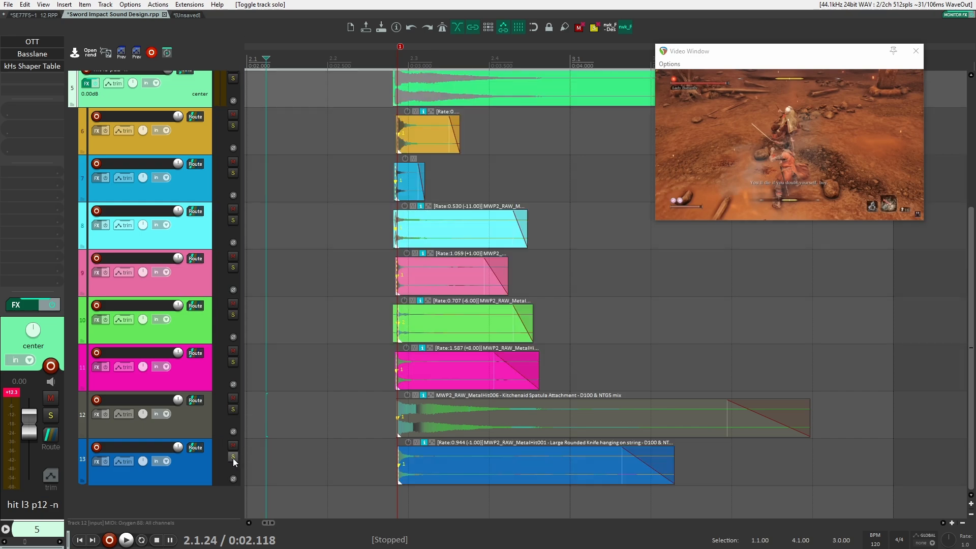
Solo the layers on tracks 13, 11 and 10 in turn and play each against the picture, starting playback closer to the hit.
{"action": "left_click", "coordinate": [233, 456]}
{"action": "key", "text": "space"}
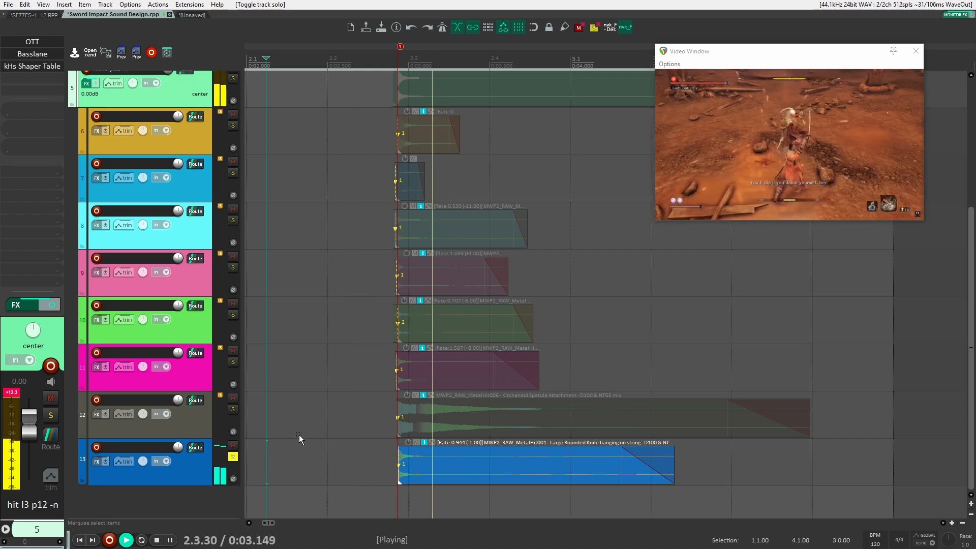
{"action": "left_click", "coordinate": [368, 357]}
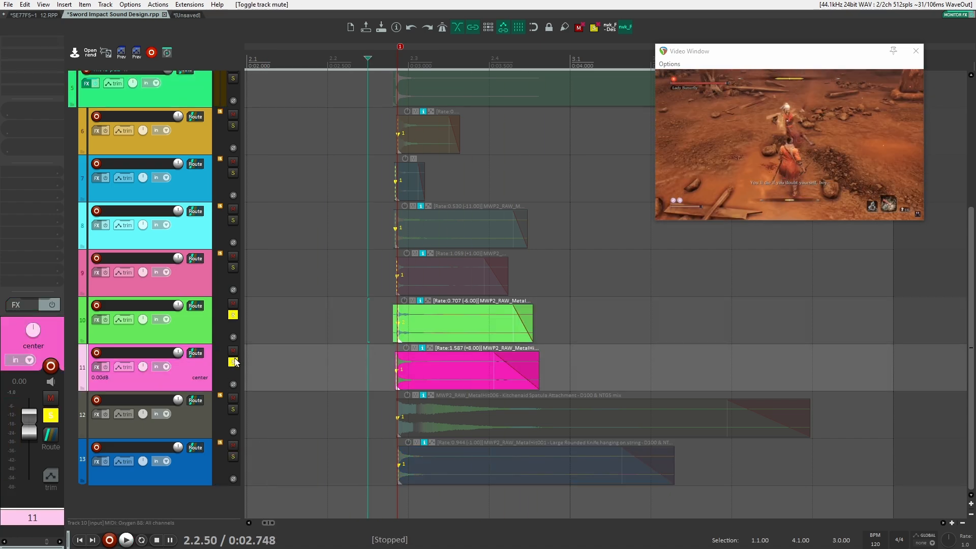
{"action": "left_click", "coordinate": [233, 362]}
{"action": "key", "text": "space"}
{"action": "left_click", "coordinate": [233, 315]}
{"action": "key", "text": "space"}
Solo the layers on tracks 9, 8 and 6 one after another and listen to each on its own.
{"action": "left_click", "coordinate": [233, 268]}
{"action": "key", "text": "space"}
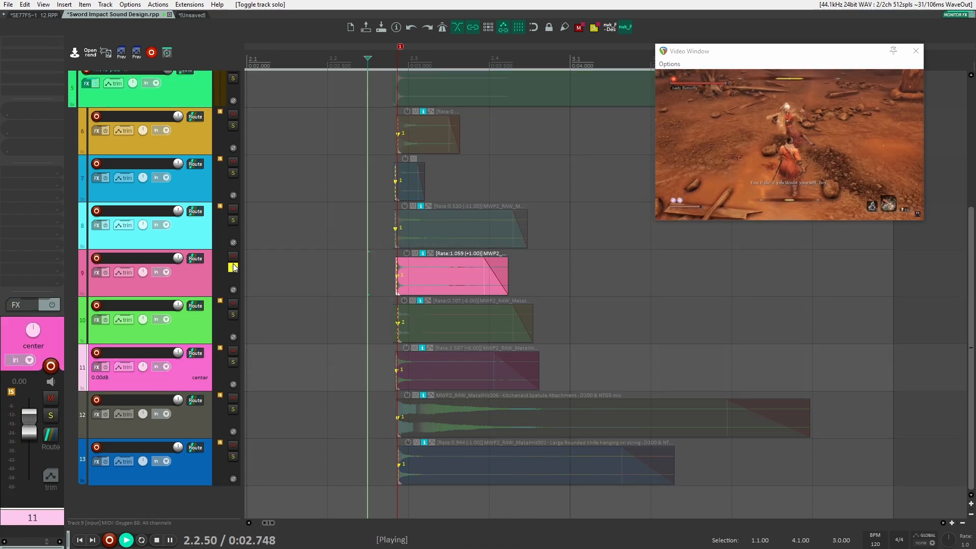
{"action": "left_click", "coordinate": [233, 267]}
{"action": "key", "text": "space"}
{"action": "left_click", "coordinate": [233, 220]}
{"action": "key", "text": "space"}
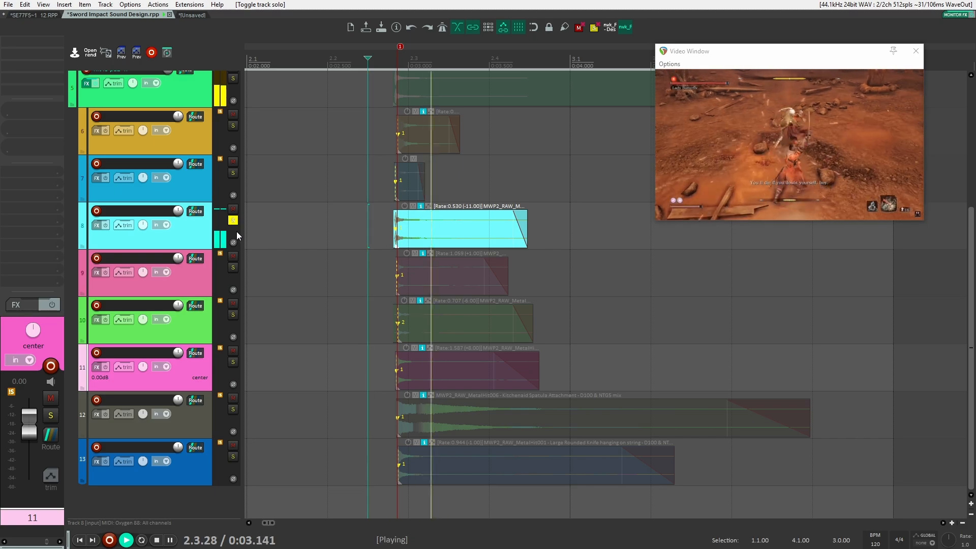
{"action": "key", "text": "space"}
{"action": "key", "text": "space"}
{"action": "left_click", "coordinate": [233, 220]}
{"action": "key", "text": "space"}
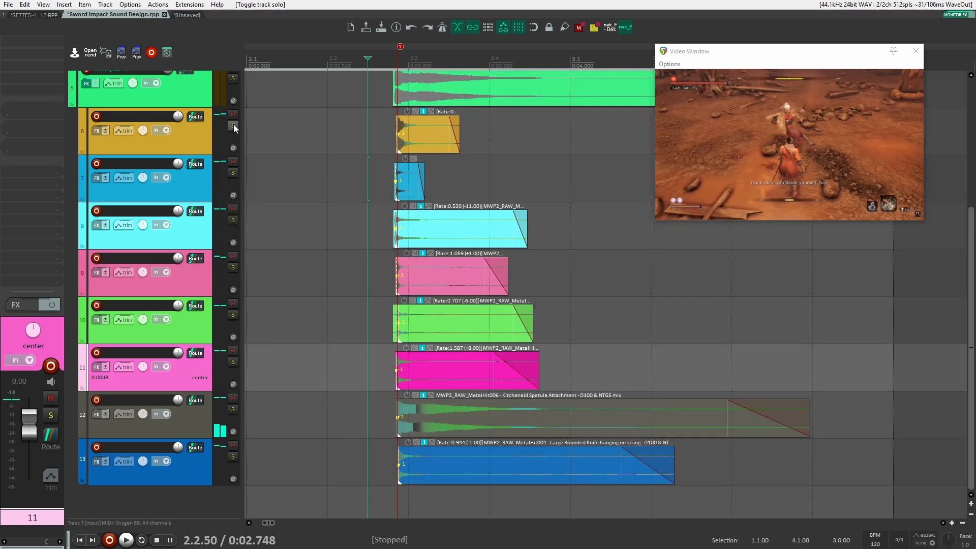
{"action": "left_click", "coordinate": [233, 126]}
{"action": "key", "text": "space"}
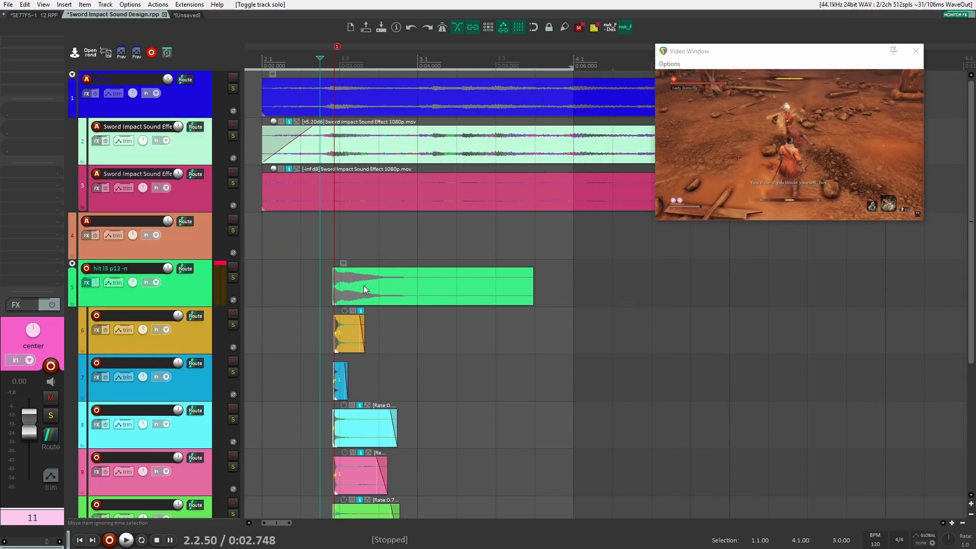
Solo the hit folder track "hit l3 p12 -n" and select it.
{"action": "scroll", "coordinate": [364, 285], "scroll_direction": "down", "scroll_amount": 3}
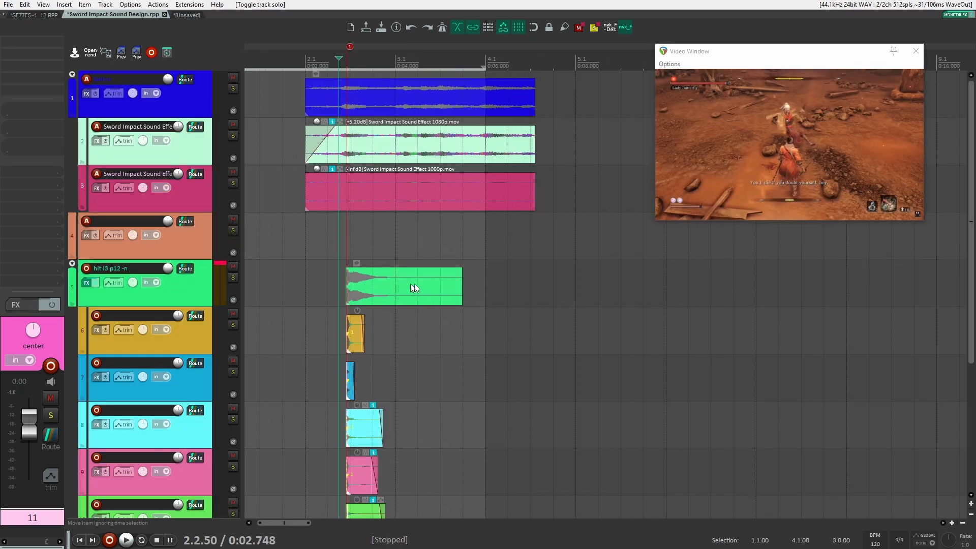
{"action": "scroll", "coordinate": [463, 289], "scroll_direction": "down", "scroll_amount": 5}
{"action": "scroll", "coordinate": [261, 230], "scroll_direction": "up", "scroll_amount": 3}
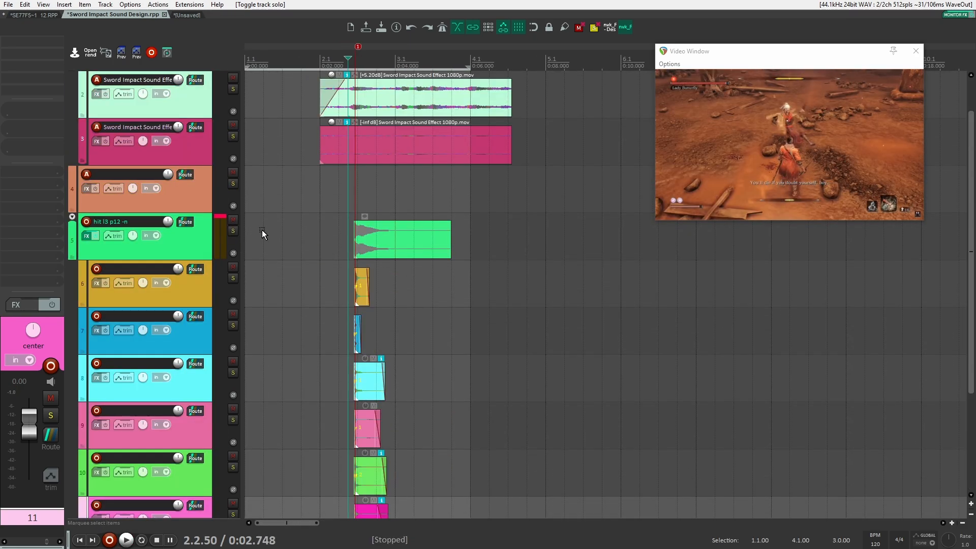
{"action": "left_click", "coordinate": [233, 231]}
{"action": "left_click", "coordinate": [203, 241]}
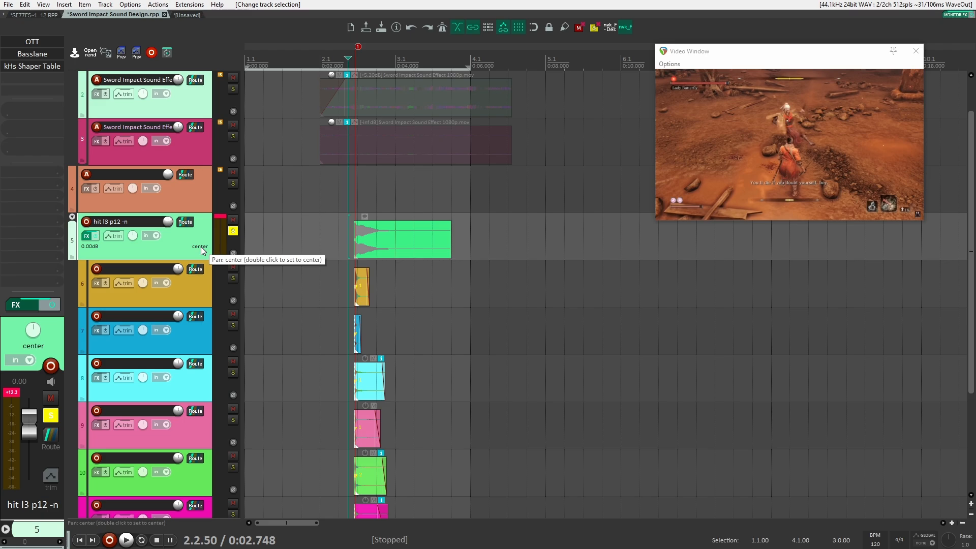
Move the next two hit variations with all their layers earlier, to start at about 0:16.
{"action": "scroll", "coordinate": [202, 247], "scroll_direction": "down", "scroll_amount": 8}
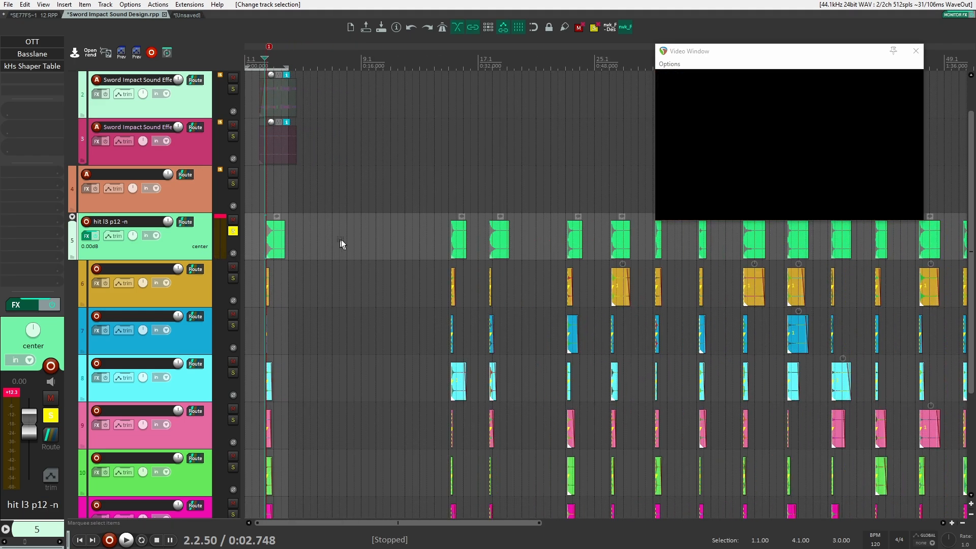
{"action": "left_click_drag", "start_coordinate": [392, 209], "coordinate": [498, 238]}
{"action": "left_click_drag", "start_coordinate": [501, 241], "coordinate": [409, 235]}
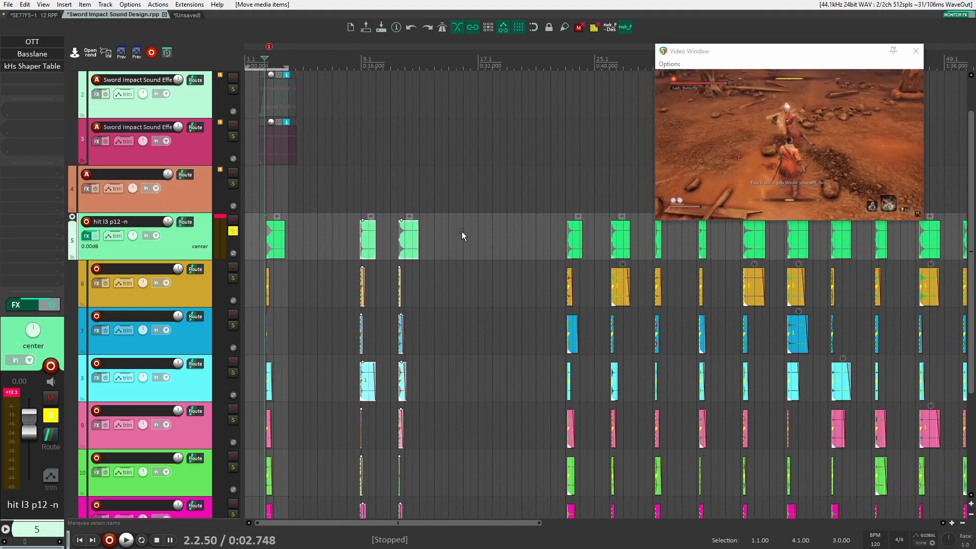
{"action": "left_click", "coordinate": [463, 232]}
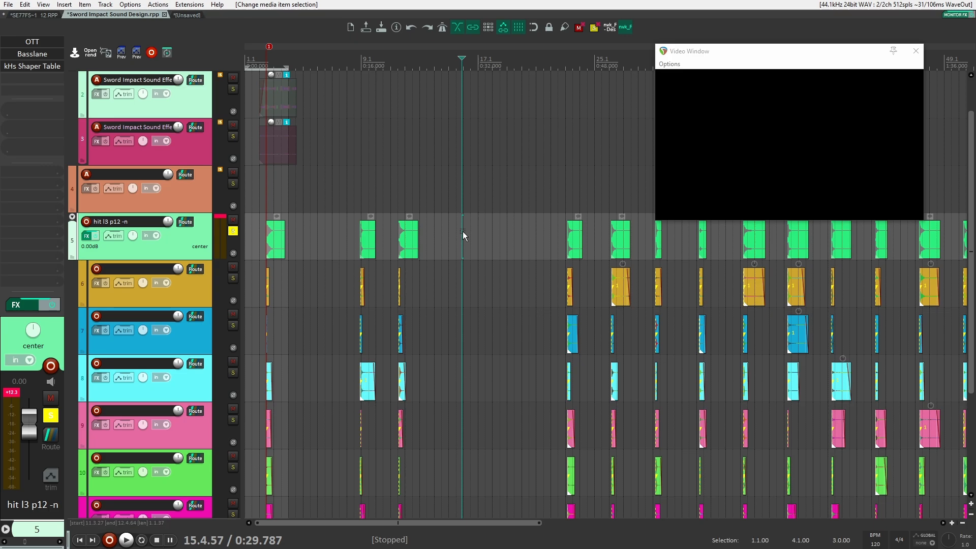
Select the two hit variations after the first hit and move them later, to start at about 0:28.
{"action": "scroll", "coordinate": [463, 230], "scroll_direction": "up", "scroll_amount": 4}
{"action": "left_click_drag", "start_coordinate": [348, 216], "coordinate": [519, 206]}
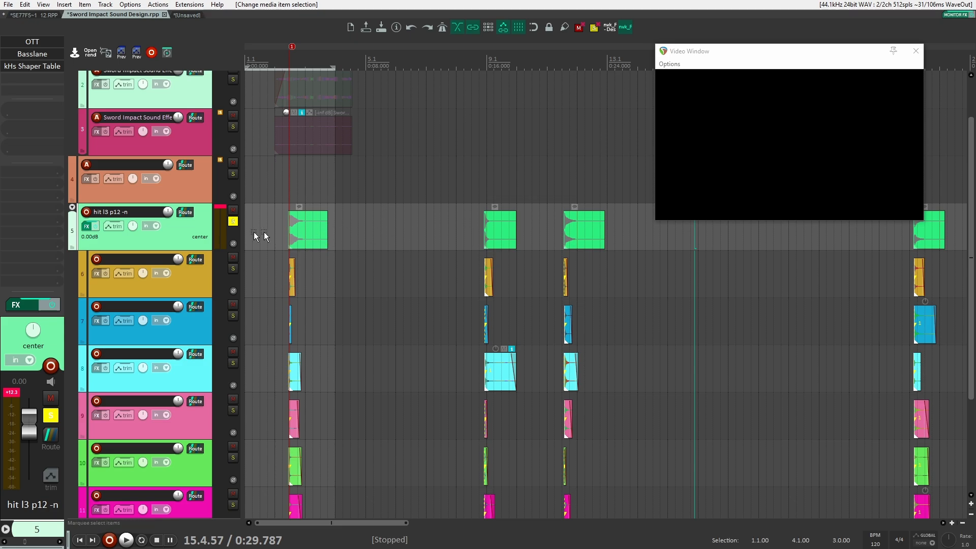
{"action": "left_click", "coordinate": [313, 230]}
{"action": "left_click_drag", "start_coordinate": [462, 195], "coordinate": [795, 238]}
Generate 20 random variations of the first hit with all its layers, using the MWP2 (8 VAR) preset in nvk VARIATIONS.
{"action": "left_click_drag", "start_coordinate": [382, 233], "coordinate": [295, 225]}
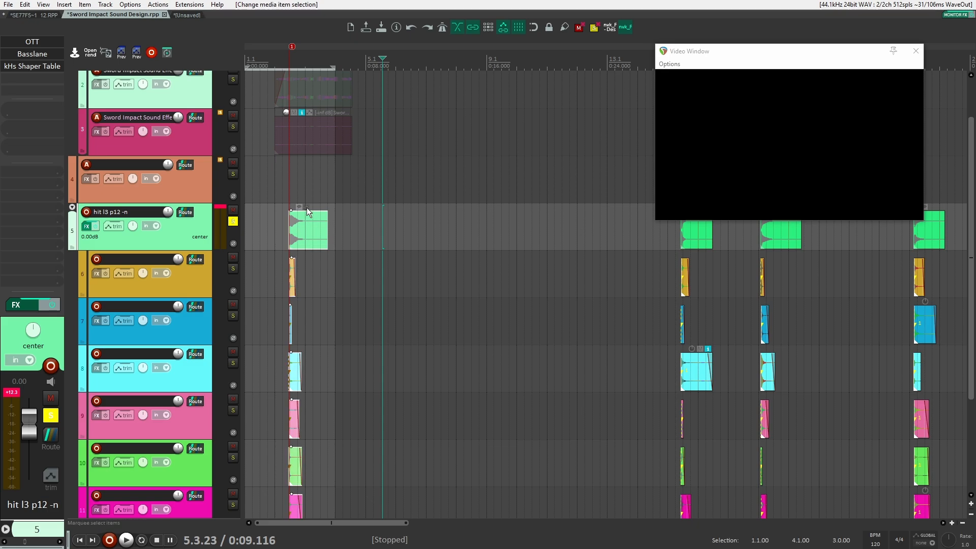
{"action": "left_click", "coordinate": [324, 183]}
{"action": "left_click", "coordinate": [303, 226]}
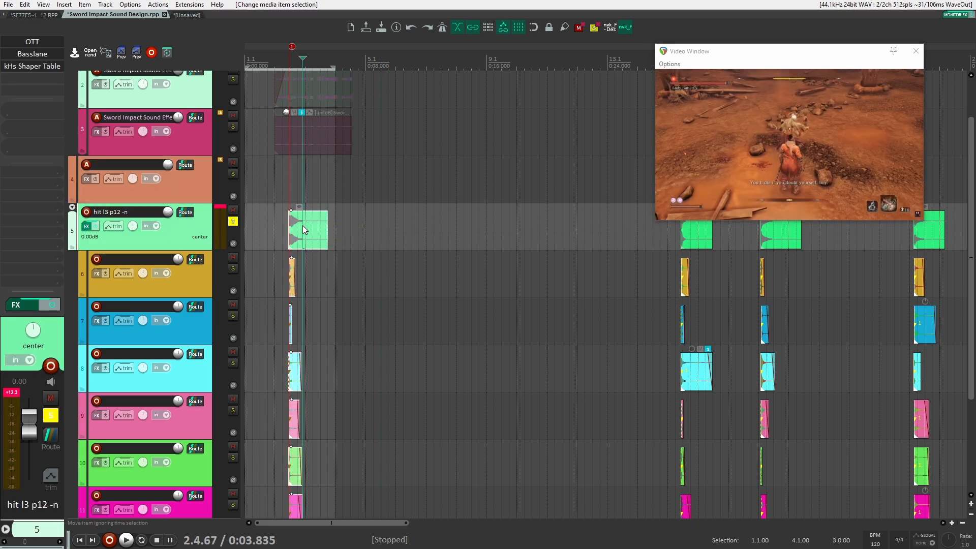
{"action": "key", "text": "v"}
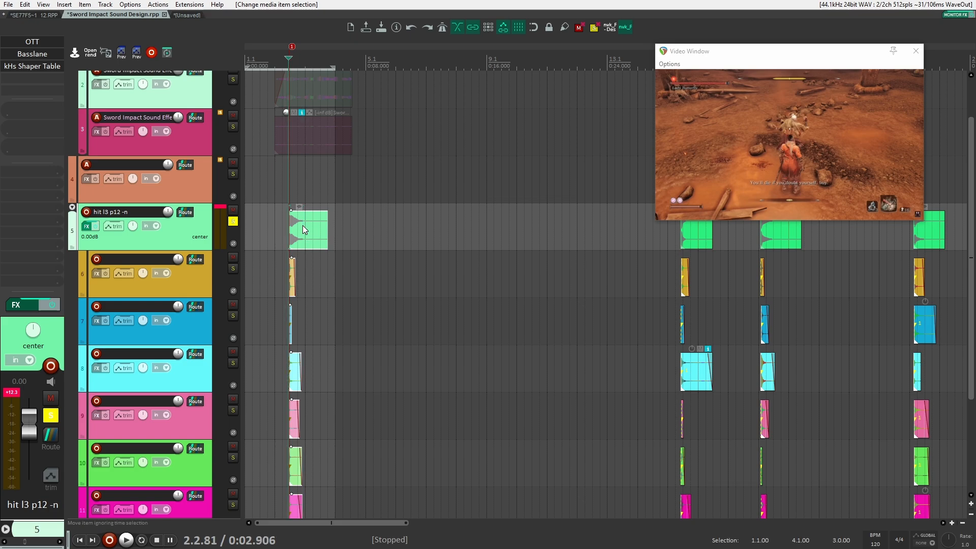
{"action": "left_click_drag", "start_coordinate": [700, 100], "coordinate": [543, 118]}
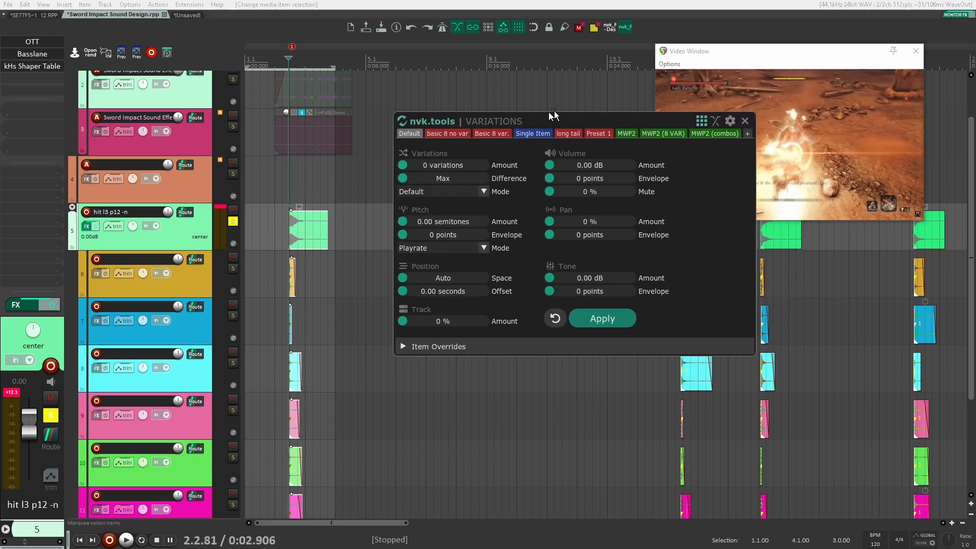
{"action": "left_click", "coordinate": [652, 133]}
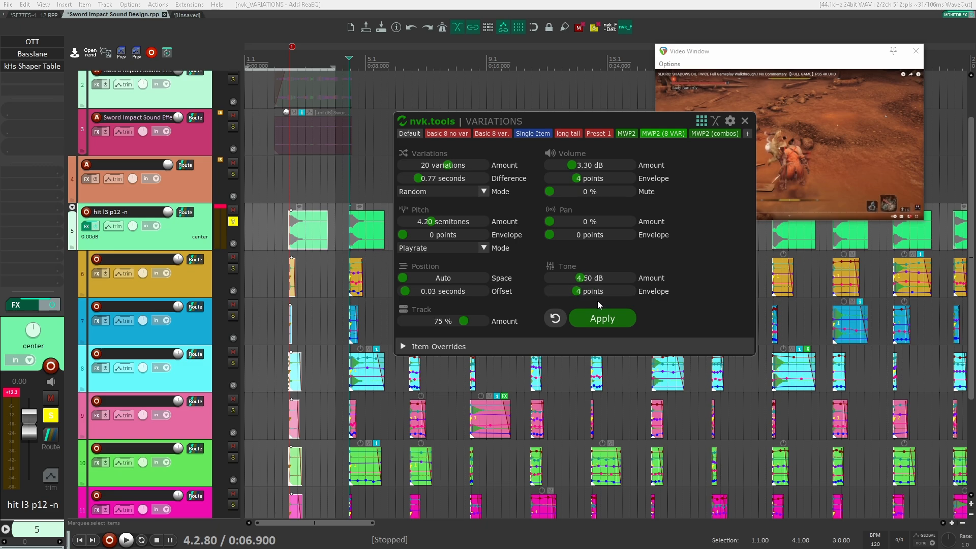
Play the generated variations and unmute the hit folder track.
{"action": "key", "text": "space"}
{"action": "key", "text": "space"}
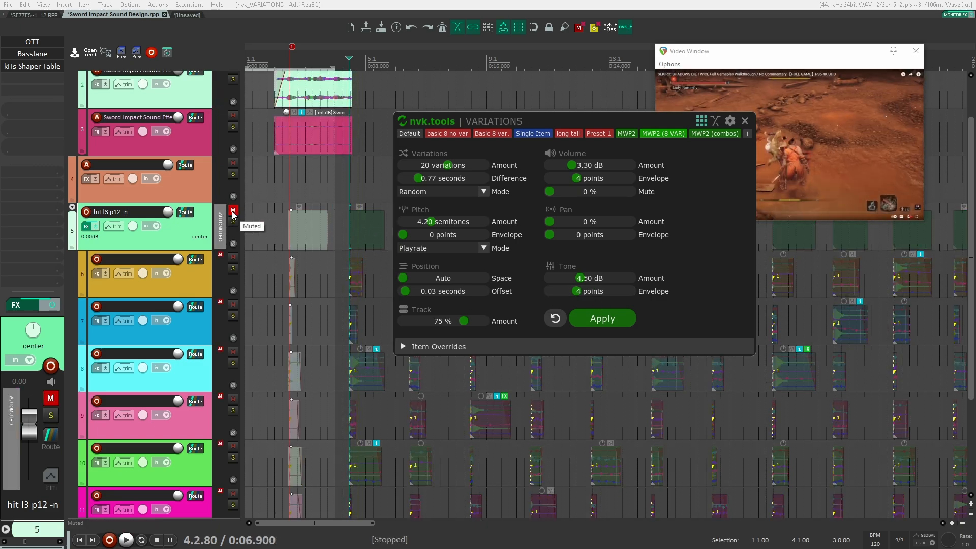
{"action": "left_click", "coordinate": [233, 211]}
Add the Son Lim -1db limiter chain to the hit folder track, play the variations through it, and close its window.
{"action": "left_click", "coordinate": [25, 78]}
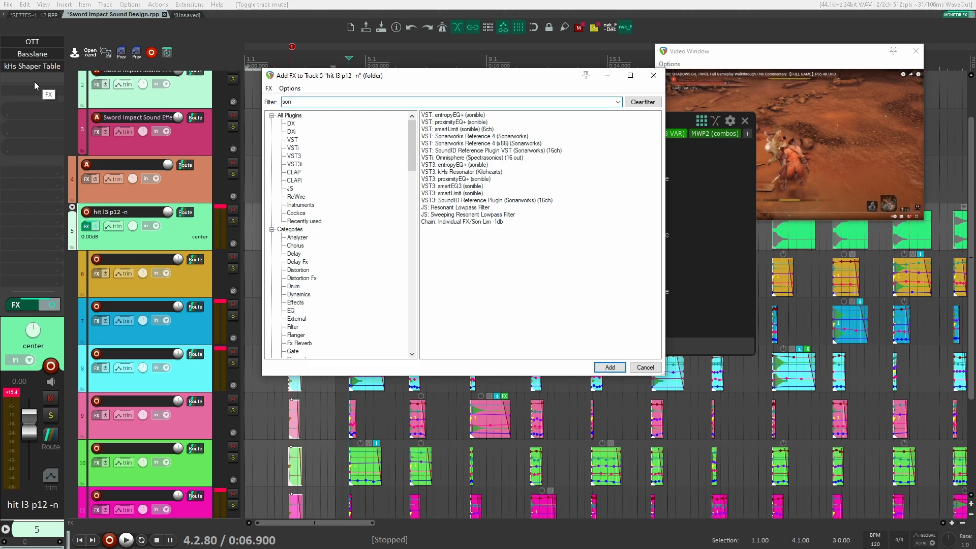
{"action": "key", "text": "Down"}
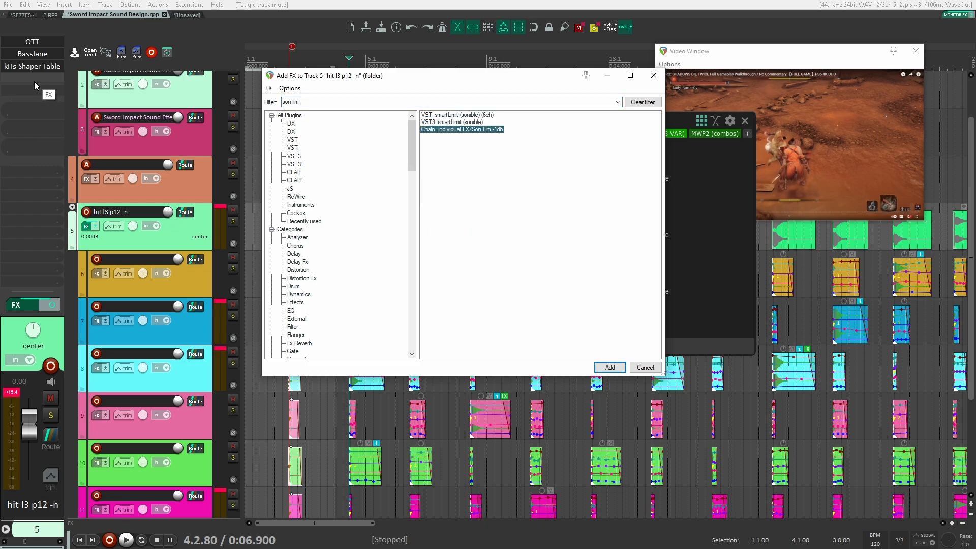
{"action": "key", "text": "Return"}
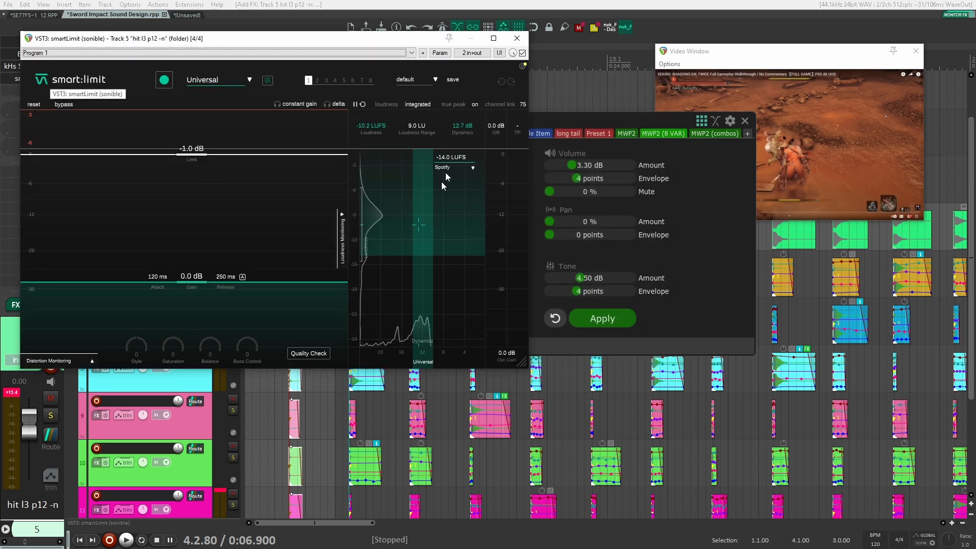
{"action": "key", "text": "space"}
{"action": "left_click", "coordinate": [517, 39]}
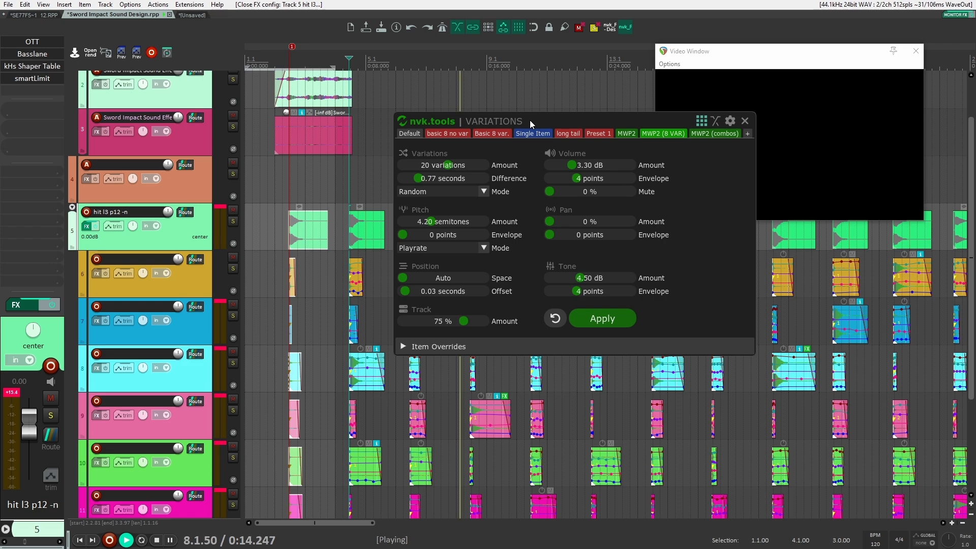
Stop playback and undo the variations generated from the first hit.
{"action": "key", "text": "space"}
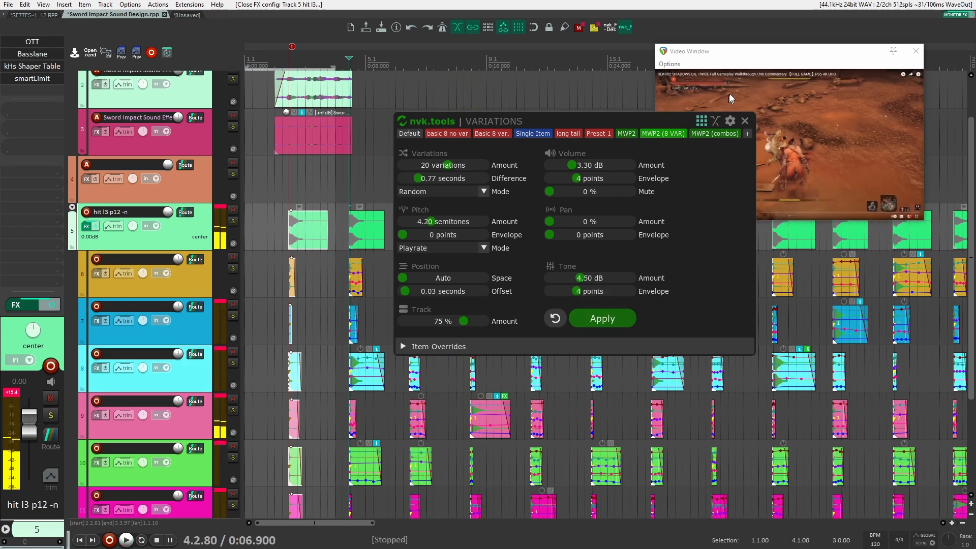
{"action": "left_click", "coordinate": [555, 318]}
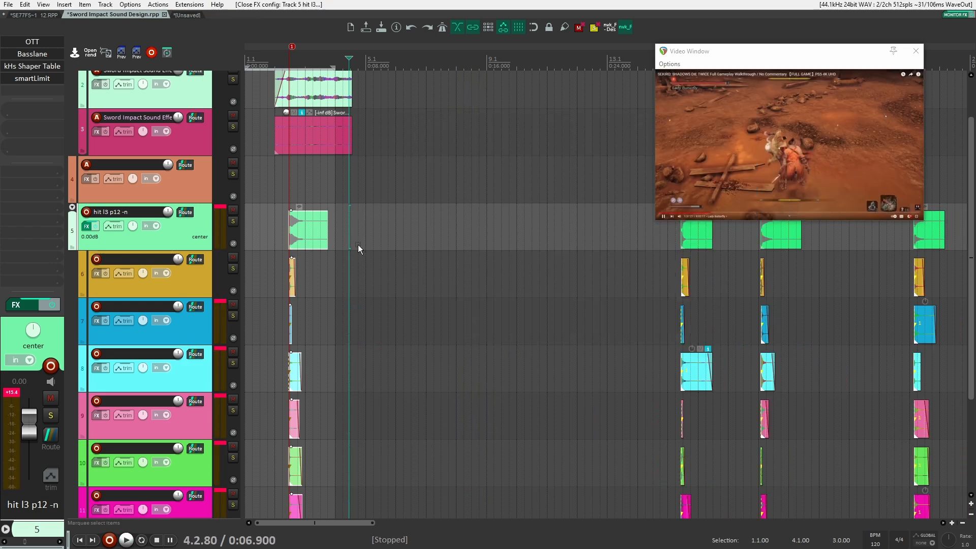
Examine the individual layer tracks 6 to 13 under the hit folder together with their clips.
{"action": "left_click", "coordinate": [209, 288]}
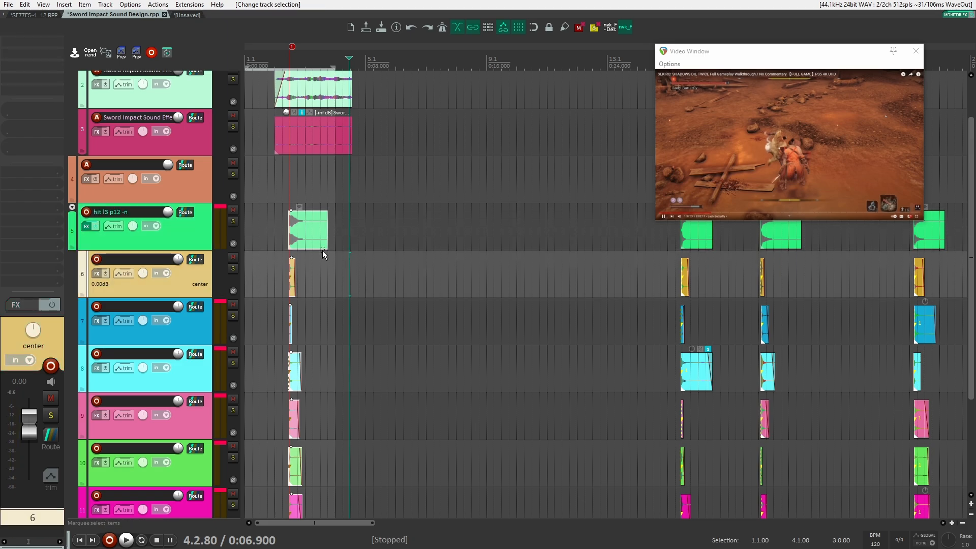
{"action": "scroll", "coordinate": [340, 276], "scroll_direction": "down", "scroll_amount": 3}
{"action": "scroll", "coordinate": [341, 401], "scroll_direction": "up", "scroll_amount": 5}
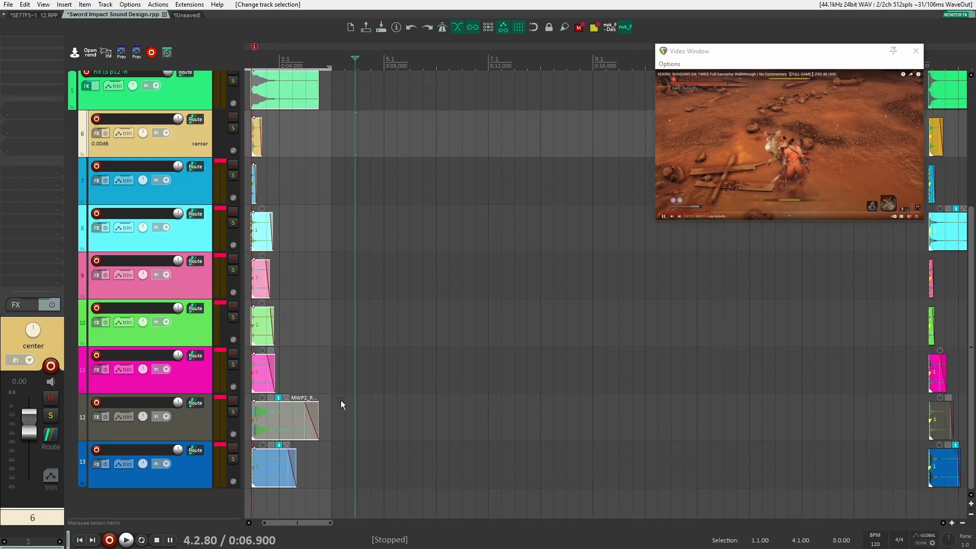
{"action": "left_click_drag", "start_coordinate": [503, 422], "coordinate": [403, 312]}
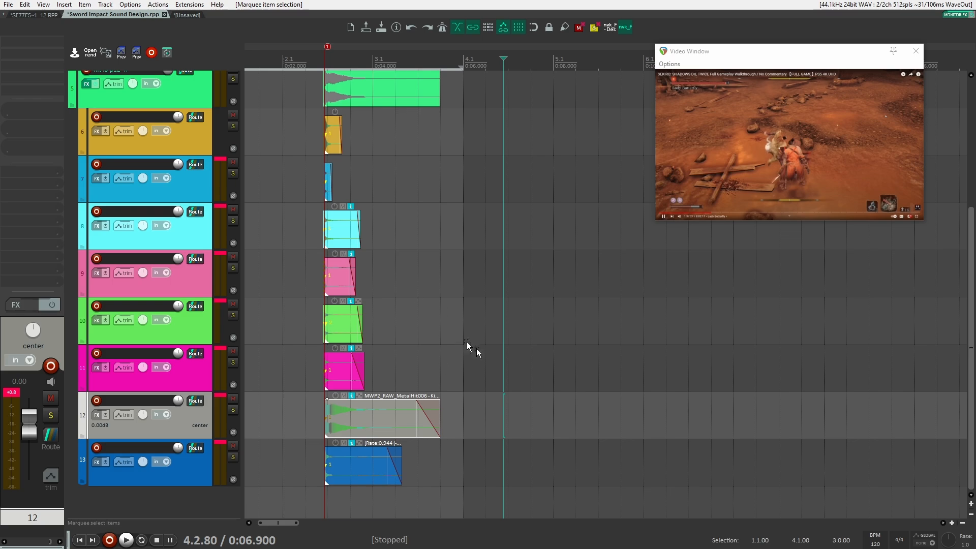
{"action": "scroll", "coordinate": [477, 349], "scroll_direction": "up", "scroll_amount": 4}
{"action": "left_click", "coordinate": [209, 334]}
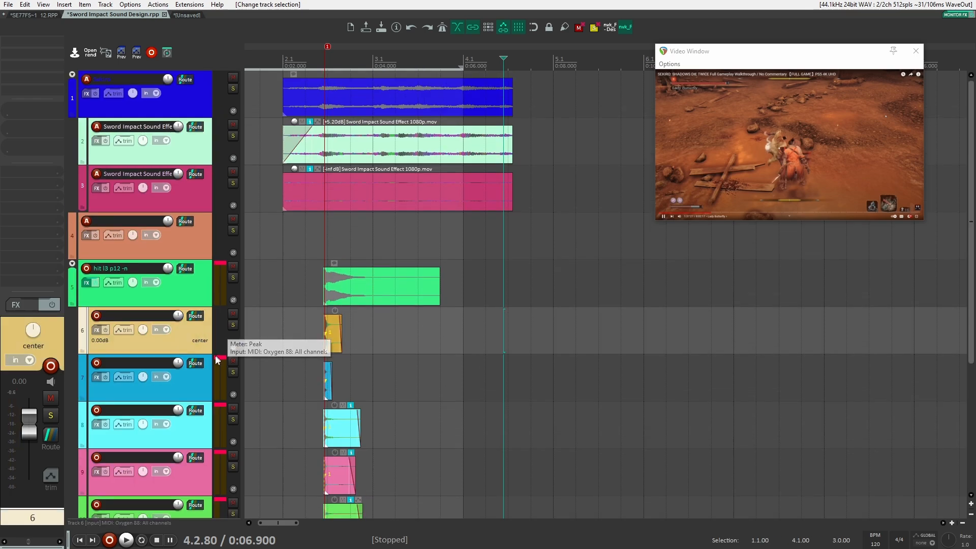
{"action": "left_click", "coordinate": [190, 380]}
{"action": "left_click", "coordinate": [204, 430]}
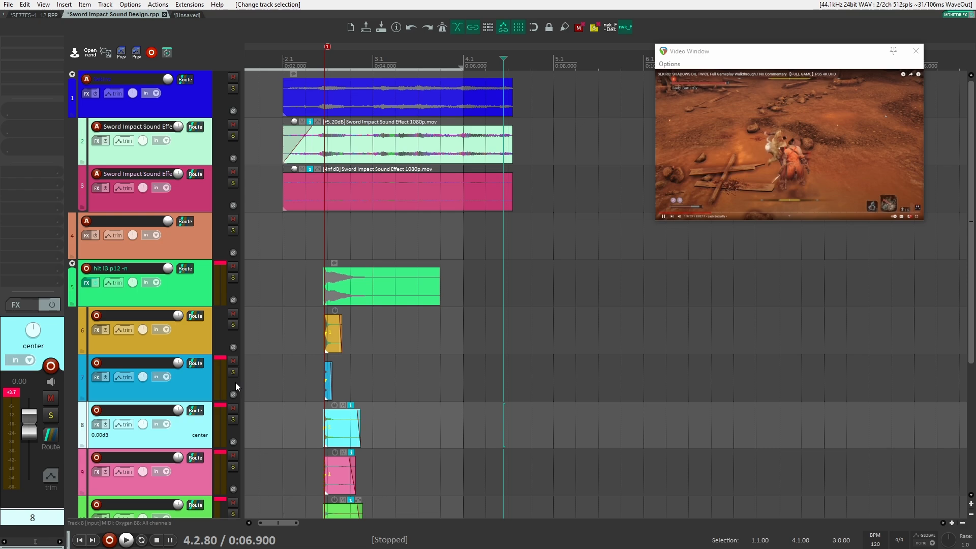
{"action": "left_click", "coordinate": [200, 350]}
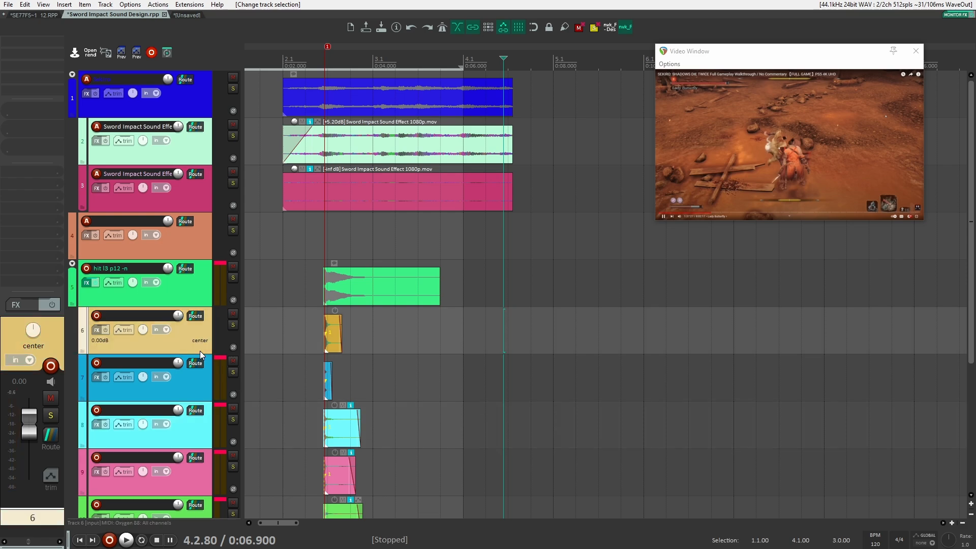
{"action": "left_click", "coordinate": [191, 378]}
Insert the "uberloud 3band 20%" chain from the Individual FX chains on track 6.
{"action": "left_click", "coordinate": [201, 337]}
{"action": "key", "text": "ctrl+f"}
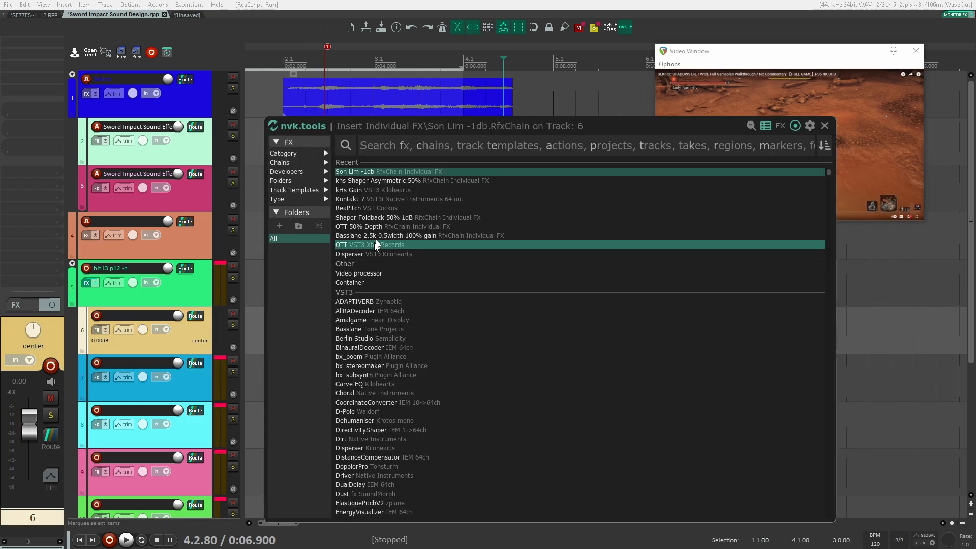
{"action": "left_click", "coordinate": [202, 369]}
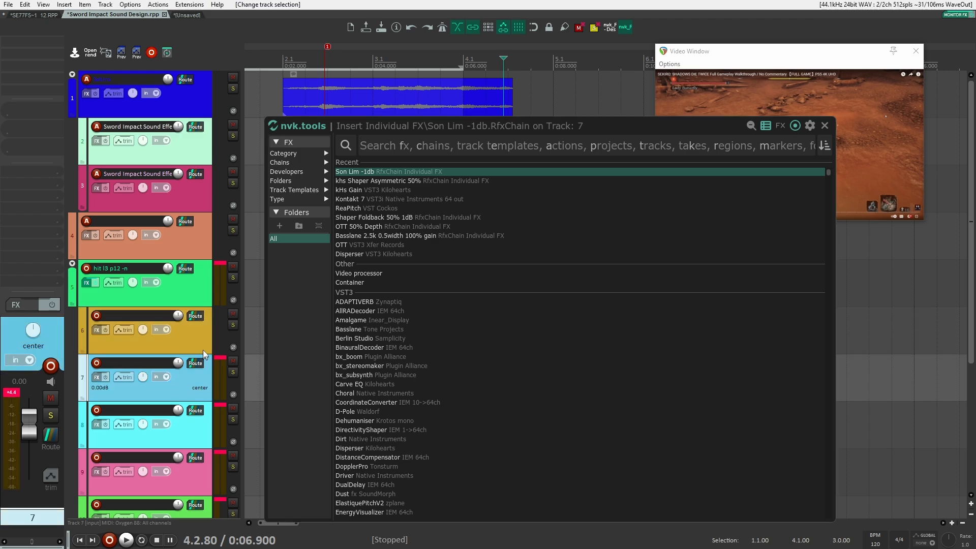
{"action": "left_click", "coordinate": [199, 336]}
{"action": "left_click", "coordinate": [299, 162]}
{"action": "mouse_move", "coordinate": [376, 245]}
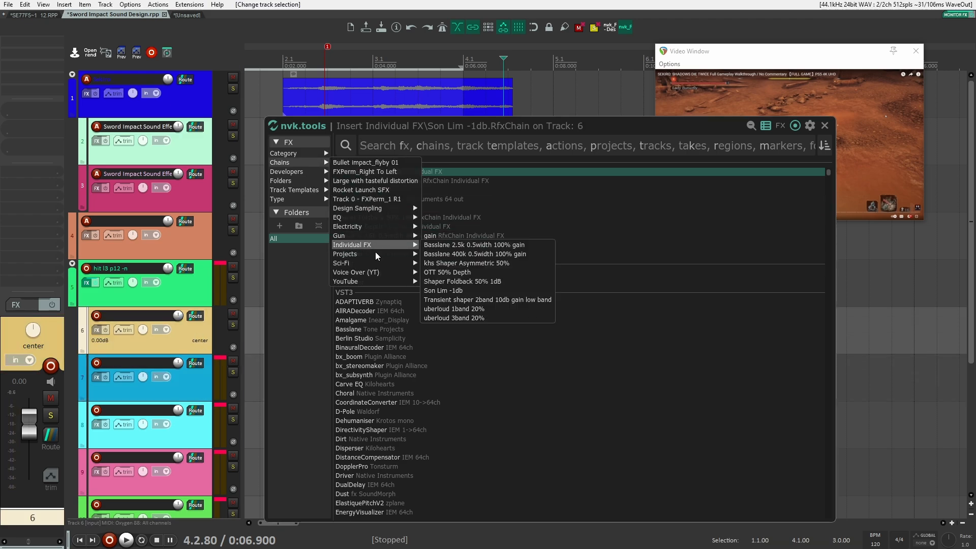
{"action": "left_click", "coordinate": [475, 315]}
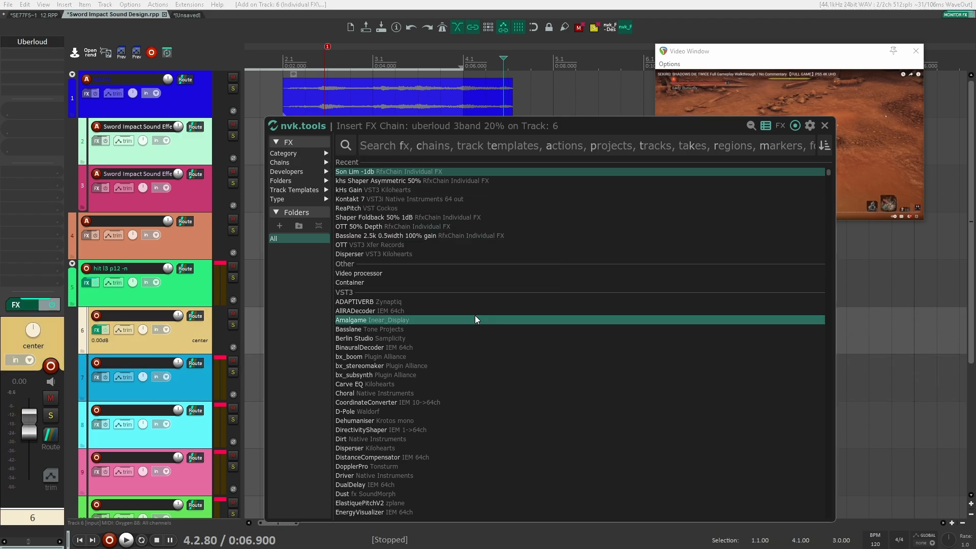
Open Uberloud on track 6, reduce the Low, Mid and High Push amounts to about 10%, and close its window.
{"action": "left_click", "coordinate": [33, 41]}
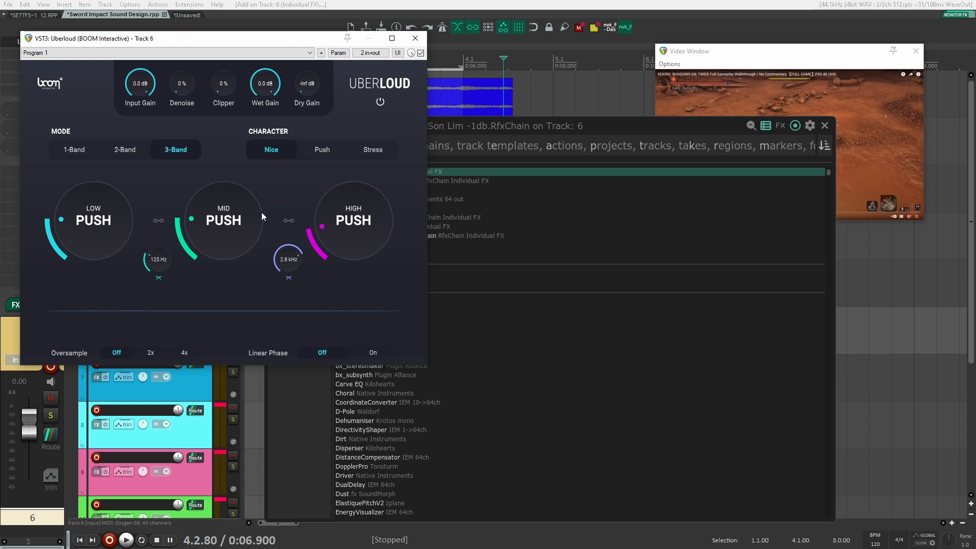
{"action": "scroll", "coordinate": [208, 214], "scroll_direction": "down", "scroll_amount": 5}
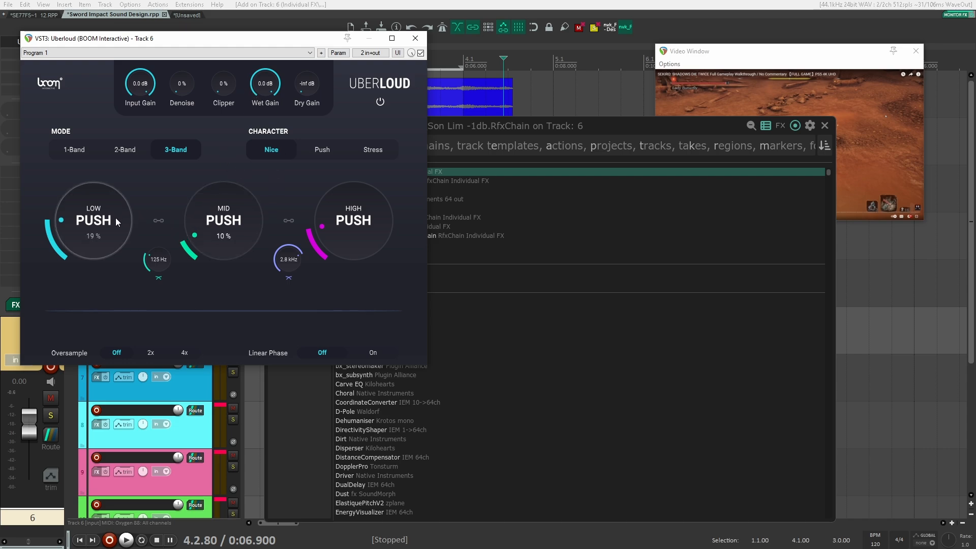
{"action": "scroll", "coordinate": [102, 223], "scroll_direction": "down", "scroll_amount": 5}
{"action": "scroll", "coordinate": [354, 231], "scroll_direction": "down", "scroll_amount": 5}
{"action": "scroll", "coordinate": [355, 213], "scroll_direction": "up", "scroll_amount": 3}
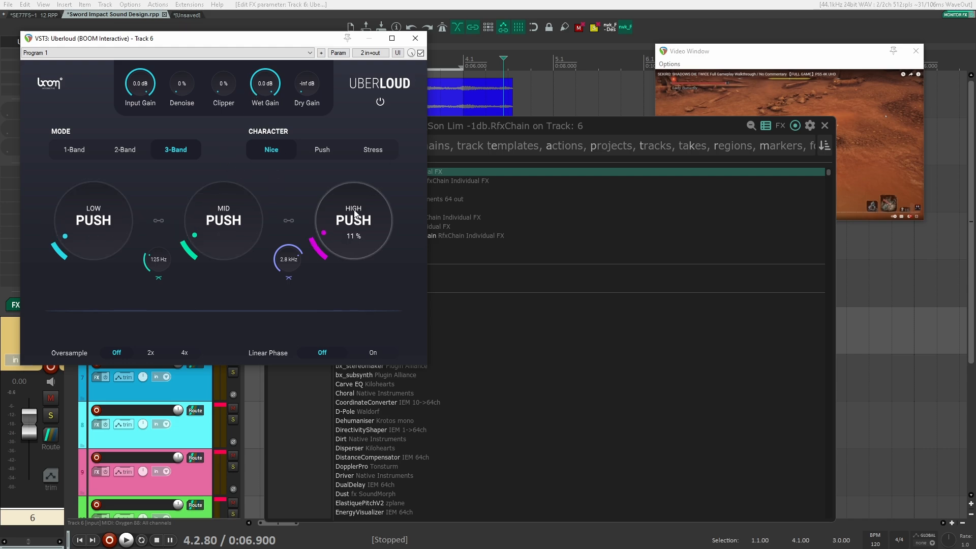
{"action": "left_click", "coordinate": [415, 37]}
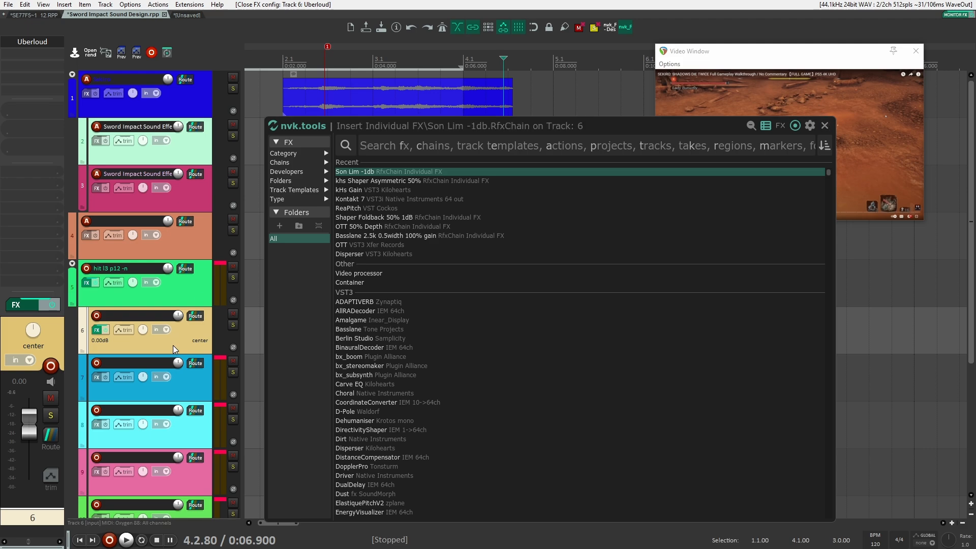
Insert the "Basslane 2.5k 0.5width 100% gain" chain on track 7 and close its plugin window.
{"action": "left_click", "coordinate": [197, 389]}
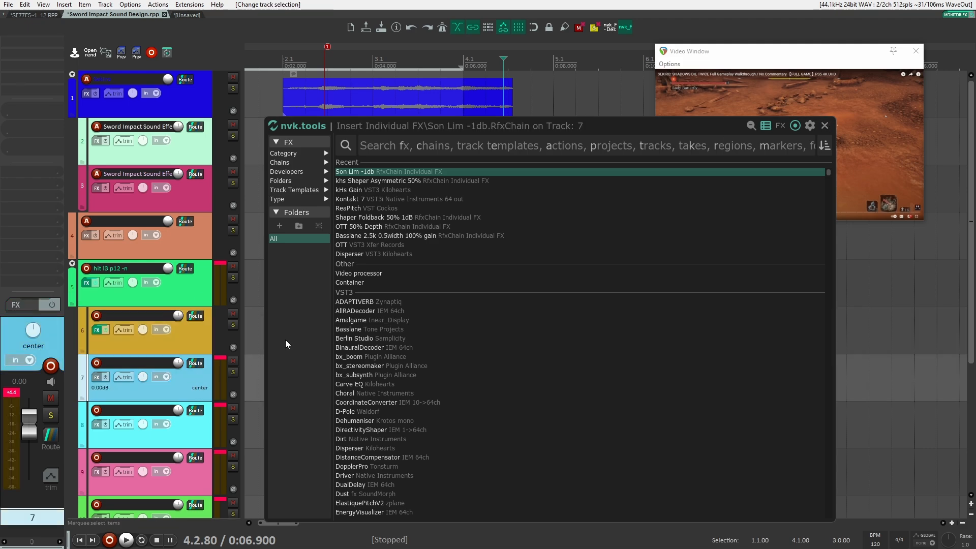
{"action": "left_click", "coordinate": [350, 237]}
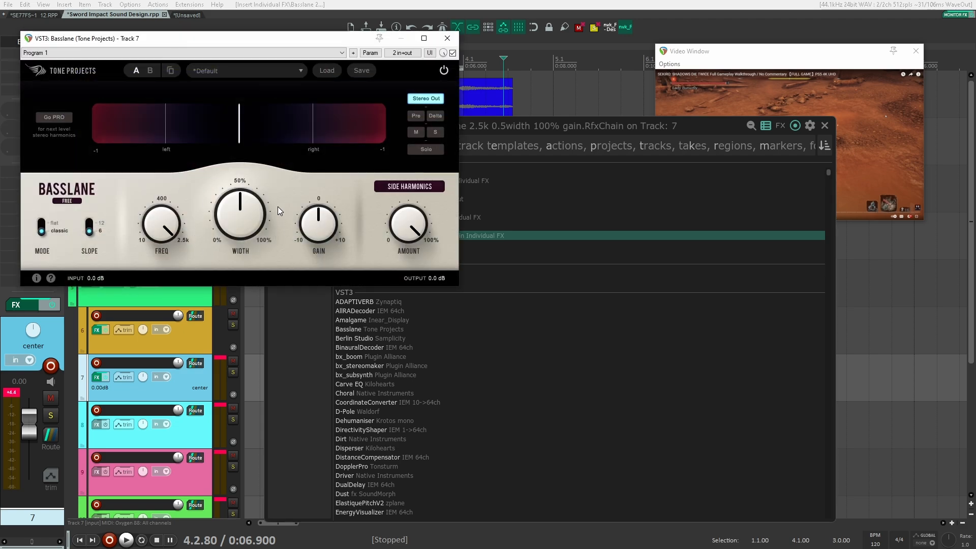
{"action": "left_click", "coordinate": [447, 38]}
Insert the "Basslane 2.5k 0.5width 100% gain" chain on track 8 with its frequency set to 400 Hz, and close its window.
{"action": "left_click", "coordinate": [186, 426]}
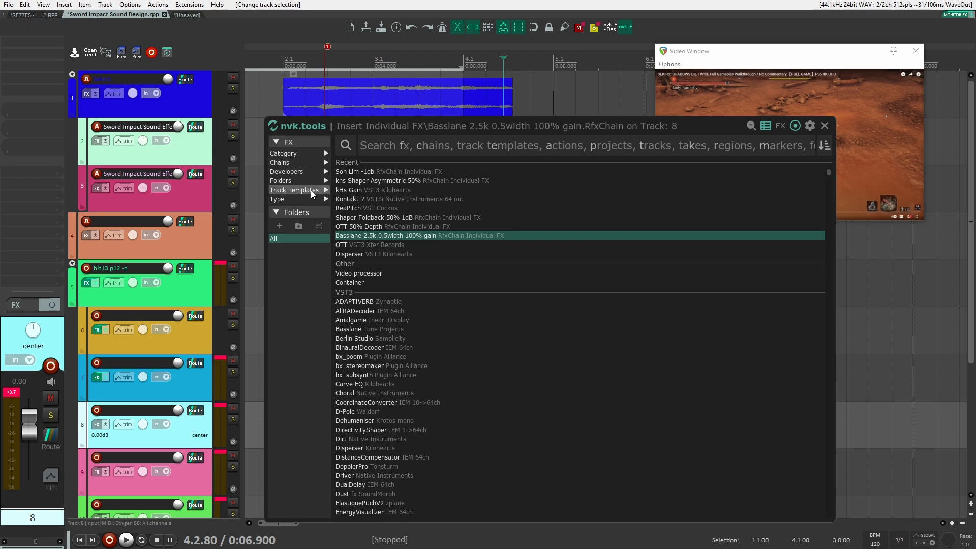
{"action": "mouse_move", "coordinate": [299, 163]}
{"action": "mouse_move", "coordinate": [356, 245]}
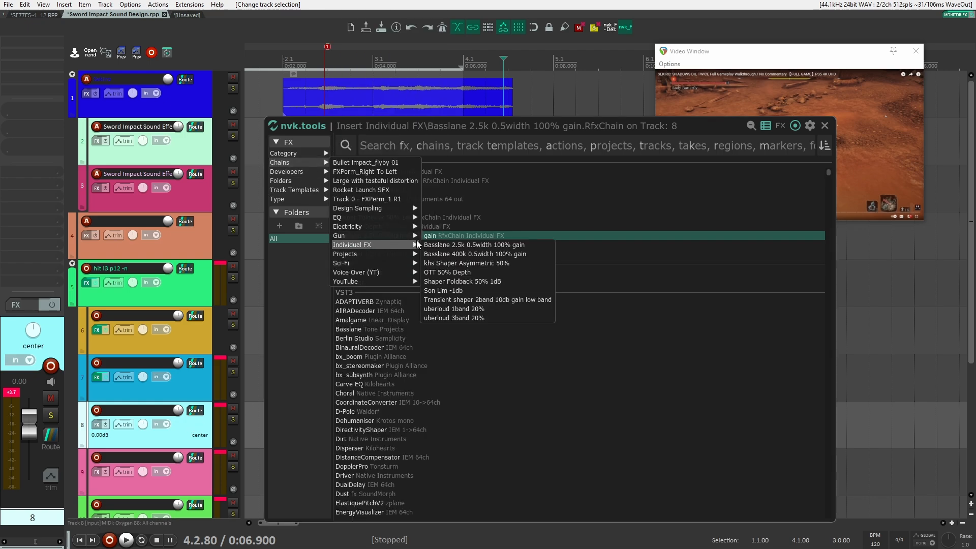
{"action": "left_click", "coordinate": [466, 245]}
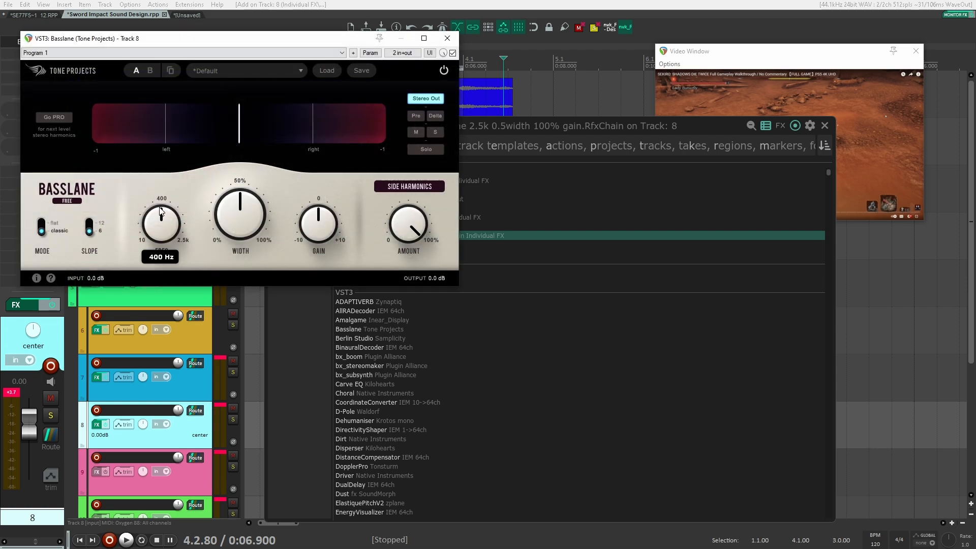
{"action": "left_click", "coordinate": [447, 38]}
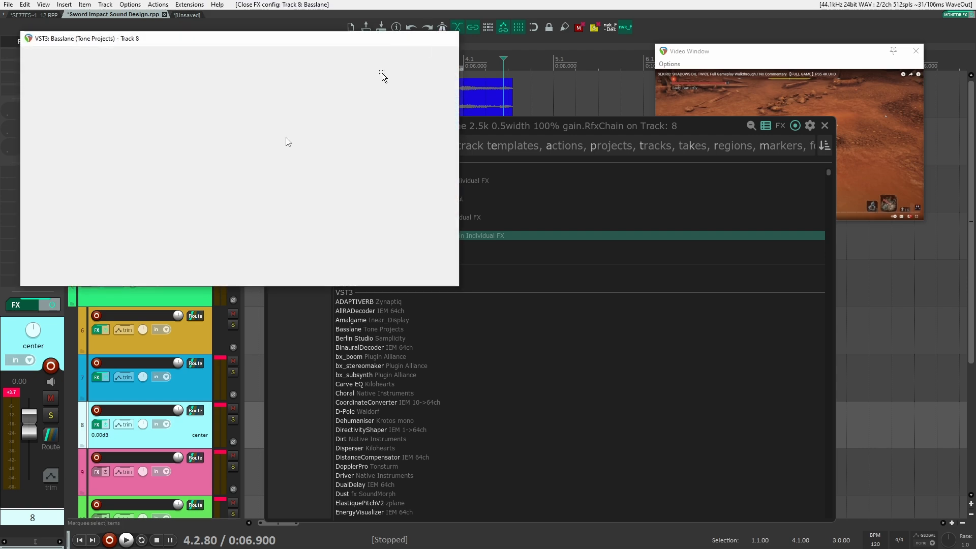
Insert ReaPitch on track 9 with the full-range shift lowered to about -2.45 semitones, and close its window.
{"action": "key", "text": "Down"}
{"action": "left_click", "coordinate": [364, 209]}
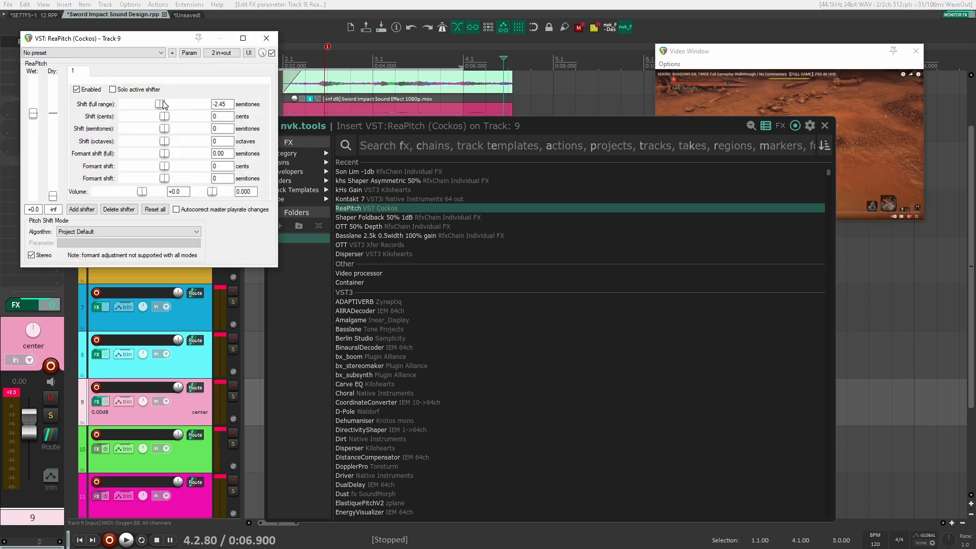
{"action": "left_click", "coordinate": [267, 39]}
Add the Kilohearts Multipass plugin to track 10 and move its window clear of the track controls.
{"action": "scroll", "coordinate": [197, 328], "scroll_direction": "down", "scroll_amount": 1}
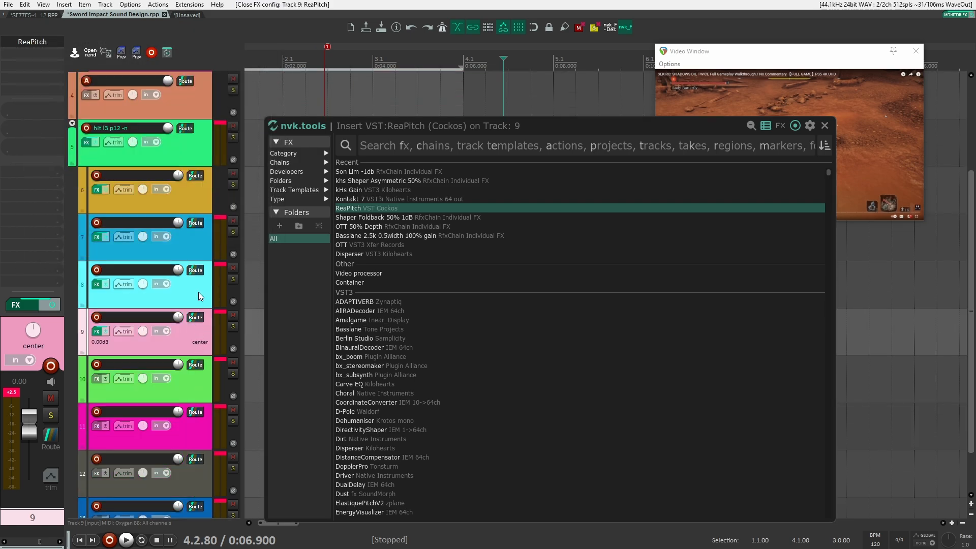
{"action": "left_click", "coordinate": [196, 390]}
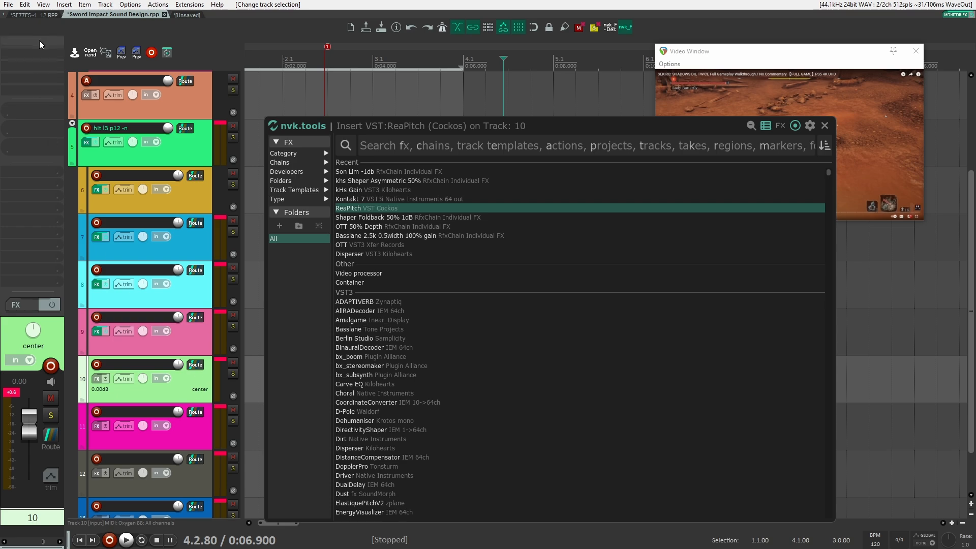
{"action": "key", "text": "f"}
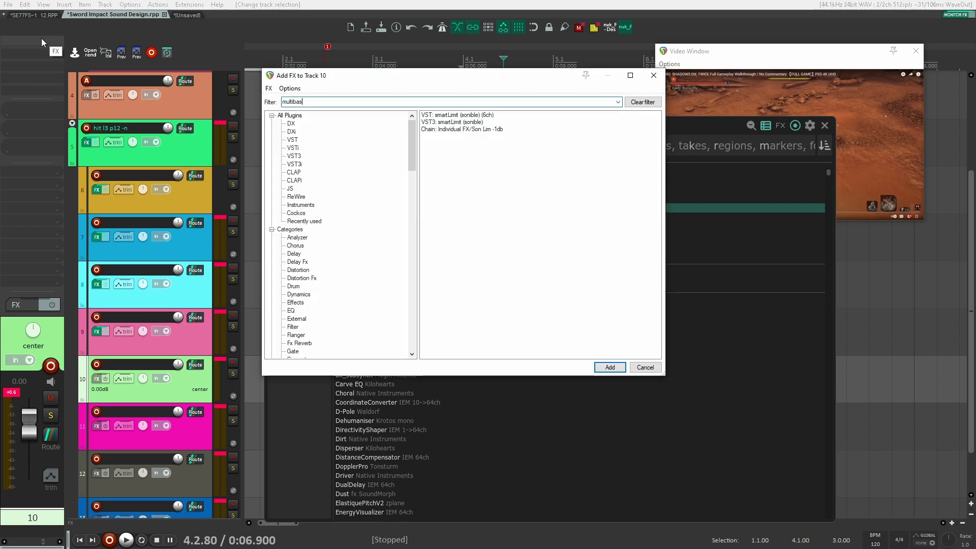
{"action": "type", "text": "multibas"}
{"action": "key", "text": "BackSpace"}
{"action": "key", "text": "BackSpace"}
{"action": "key", "text": "BackSpace"}
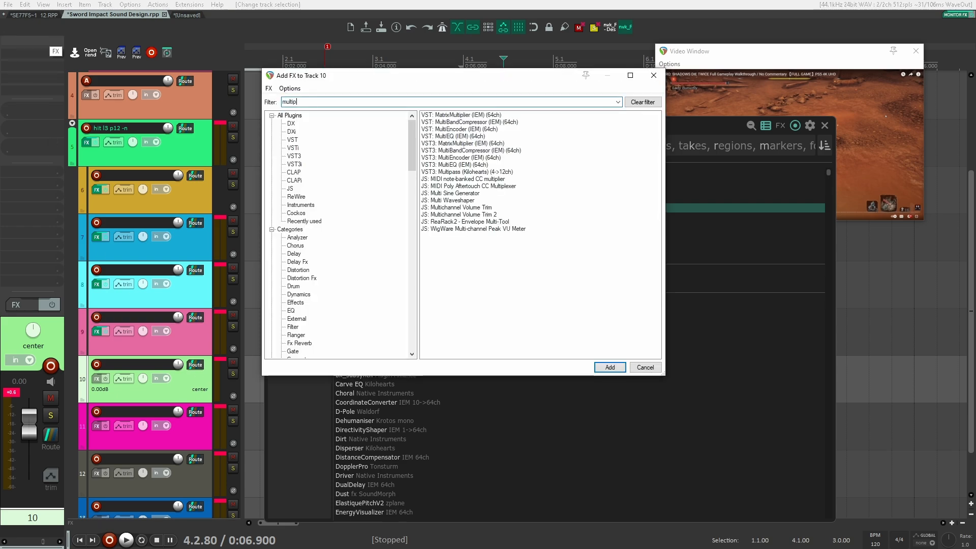
{"action": "key", "text": "Return"}
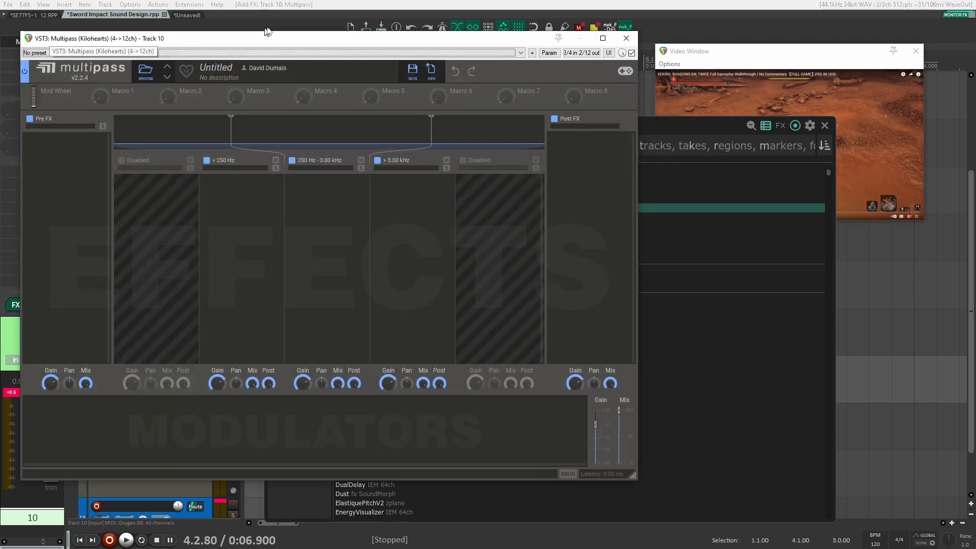
{"action": "left_click_drag", "start_coordinate": [275, 38], "coordinate": [473, 35]}
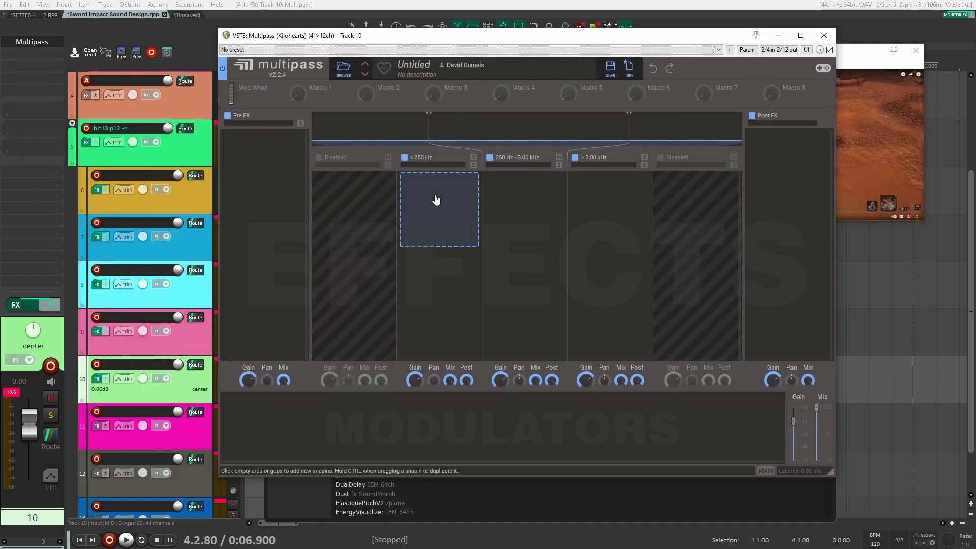
Add three Audio Follower modulators to Multipass on track 10.
{"action": "left_click", "coordinate": [312, 425]}
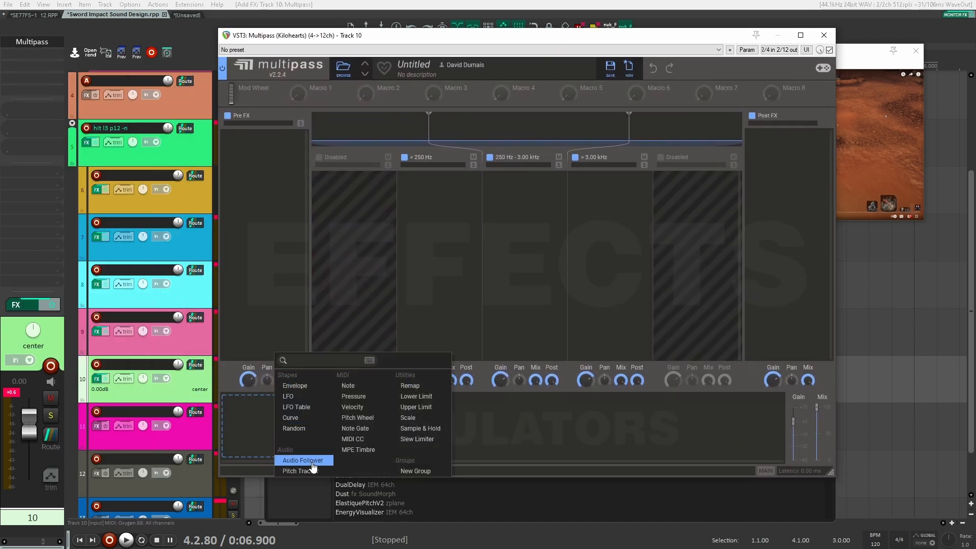
{"action": "left_click", "coordinate": [295, 461]}
{"action": "left_click", "coordinate": [371, 424]}
{"action": "left_click", "coordinate": [394, 461]}
{"action": "left_click", "coordinate": [500, 413]}
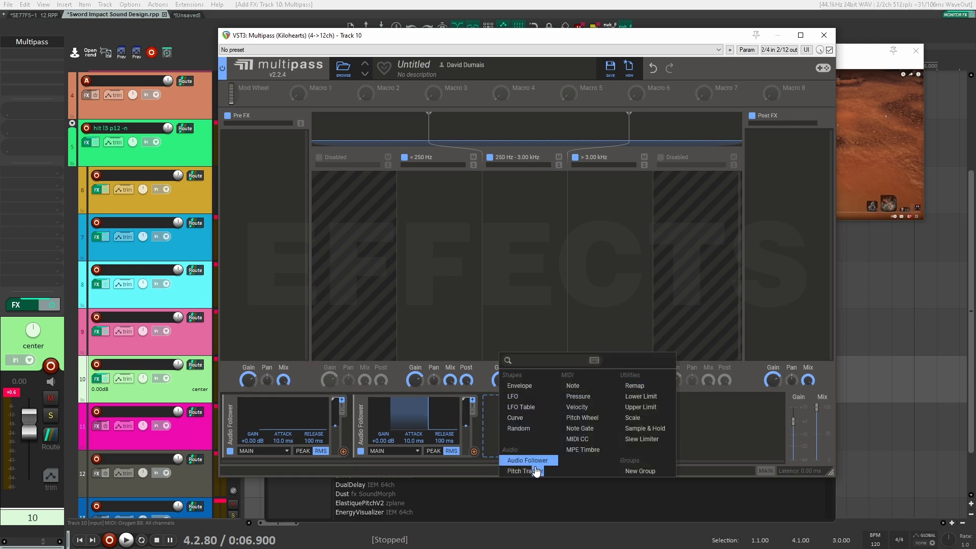
{"action": "left_click", "coordinate": [529, 442]}
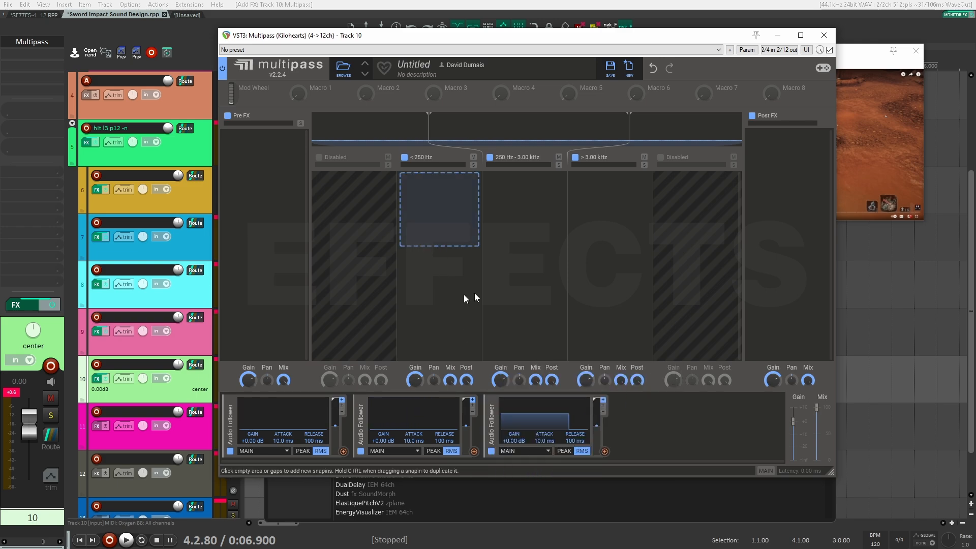
Set the sources of the three Audio Followers to Band 2, Band 3 and Band 4 respectively.
{"action": "left_click", "coordinate": [262, 451]}
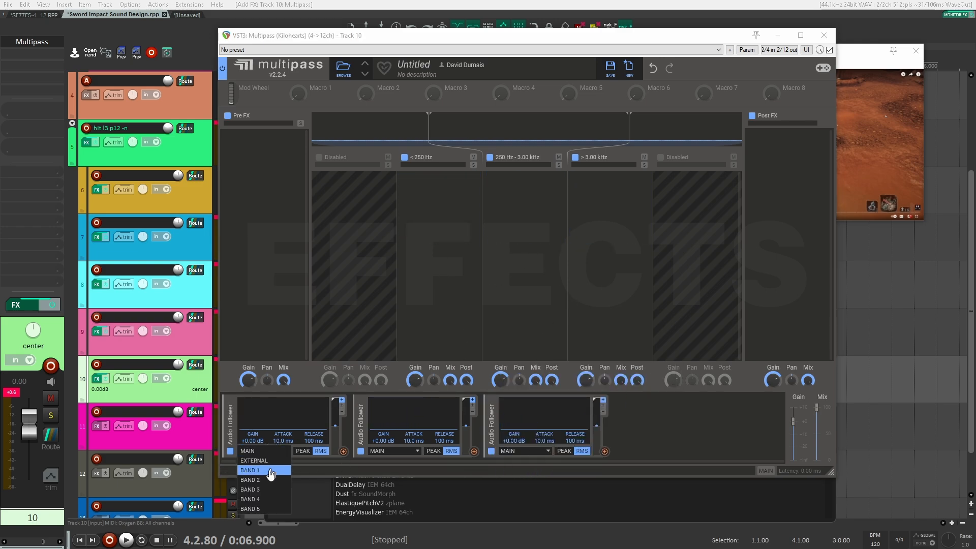
{"action": "left_click", "coordinate": [288, 477]}
{"action": "left_click", "coordinate": [414, 456]}
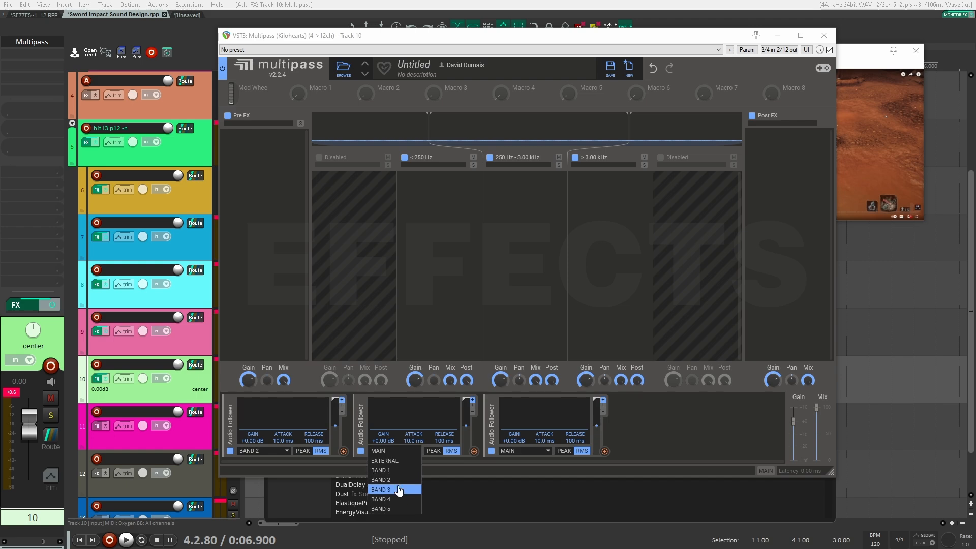
{"action": "left_click", "coordinate": [394, 489]}
{"action": "left_click", "coordinate": [545, 452]}
{"action": "left_click", "coordinate": [531, 500]}
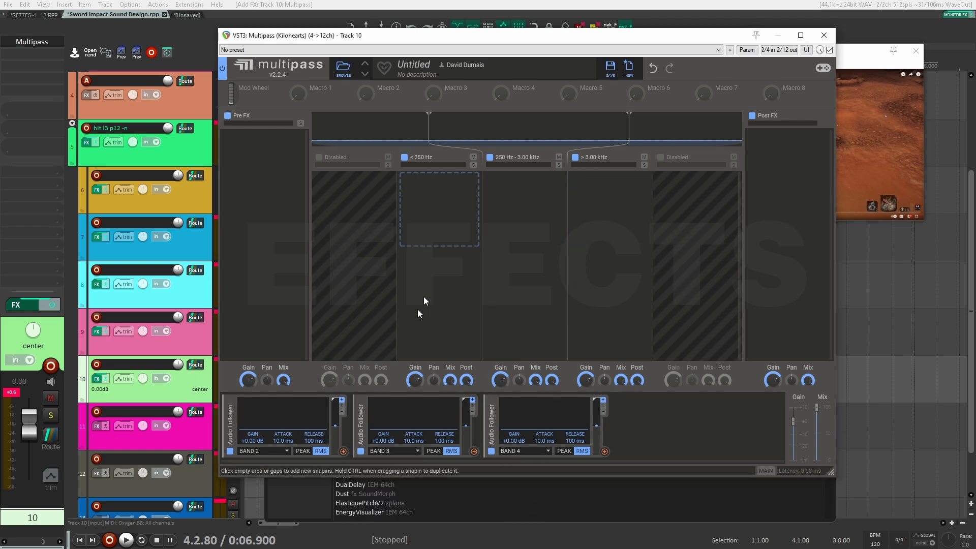
Add a Nonlinear Filter to the below-250 Hz band and duplicate it into the two higher active bands.
{"action": "left_click", "coordinate": [436, 205]}
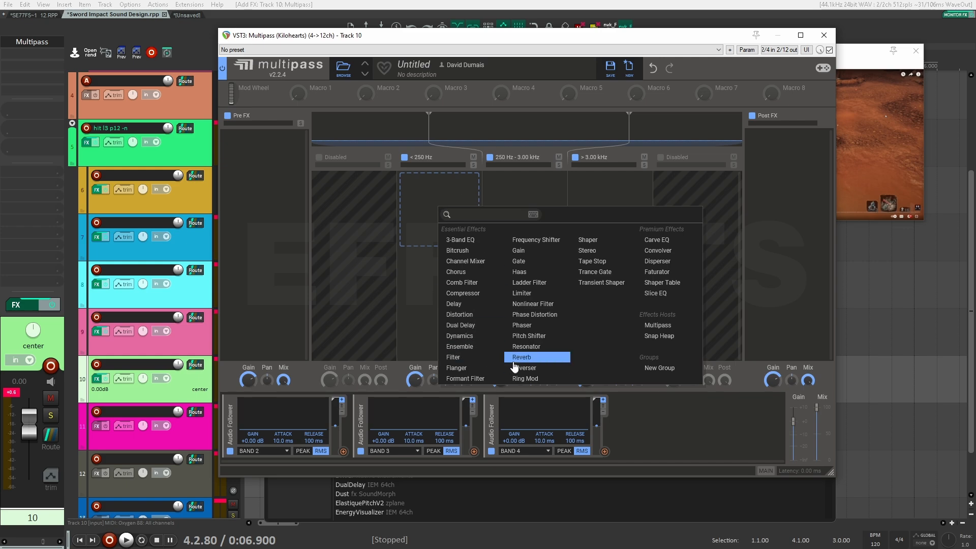
{"action": "left_click", "coordinate": [528, 304]}
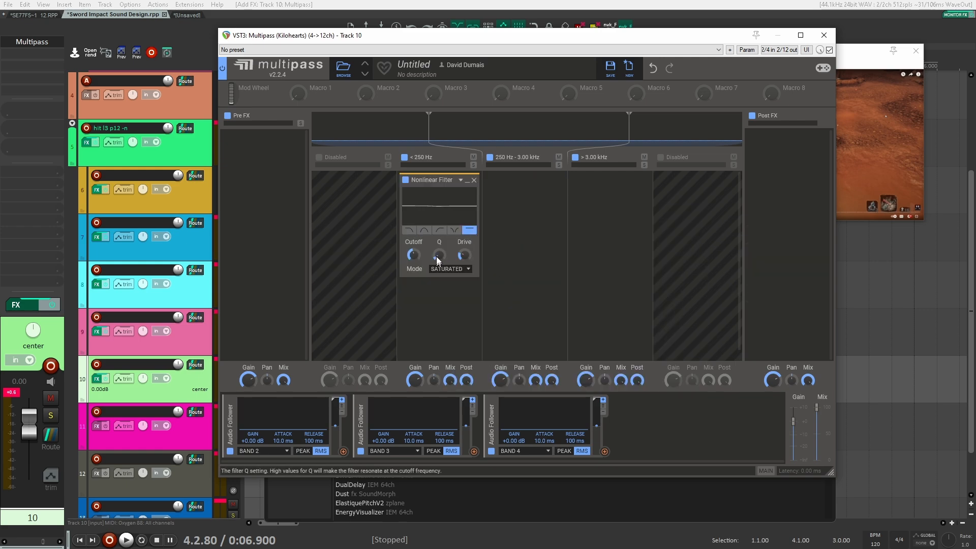
{"action": "left_click_drag", "start_coordinate": [448, 182], "coordinate": [613, 203]}
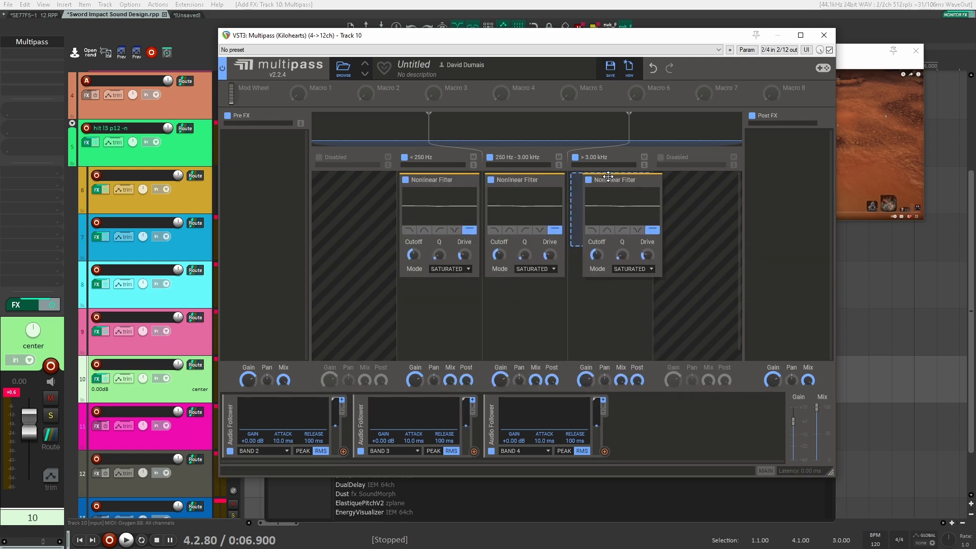
Assign each Audio Follower to modulate the Cutoff of the Nonlinear Filter in its matching band.
{"action": "left_click", "coordinate": [344, 452]}
{"action": "left_click_drag", "start_coordinate": [431, 283], "coordinate": [415, 252]}
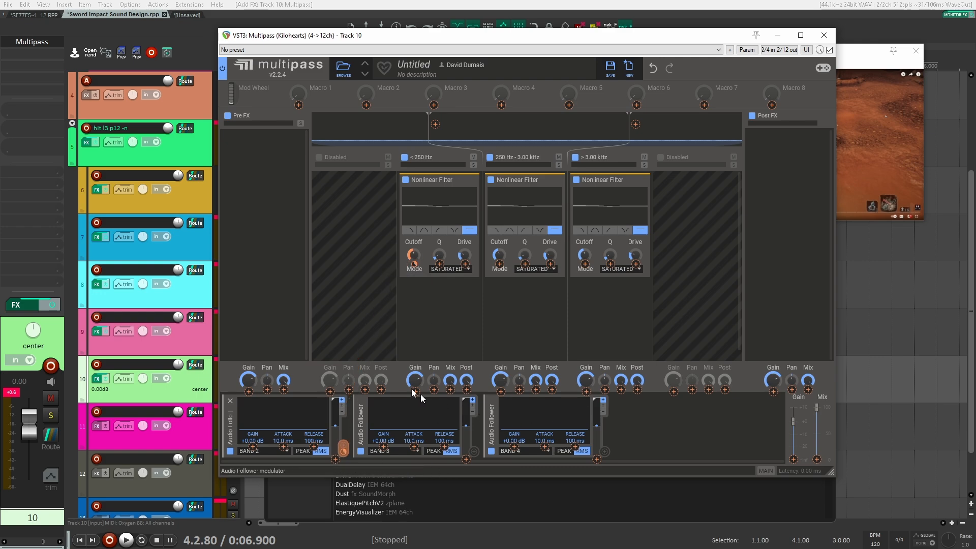
{"action": "mouse_move", "coordinate": [415, 265]}
{"action": "left_click_drag", "start_coordinate": [473, 451], "coordinate": [498, 250]}
{"action": "left_click", "coordinate": [499, 257]}
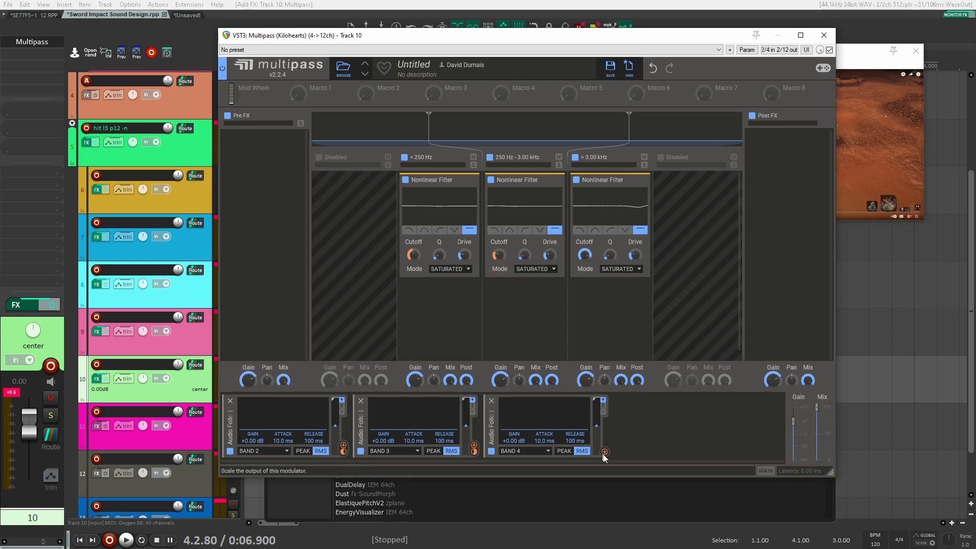
{"action": "left_click_drag", "start_coordinate": [605, 451], "coordinate": [585, 256]}
Assign each Audio Follower to modulate the Q of the Nonlinear Filter in its matching band as well.
{"action": "left_click_drag", "start_coordinate": [604, 450], "coordinate": [595, 325]}
{"action": "left_click_drag", "start_coordinate": [476, 446], "coordinate": [342, 451]}
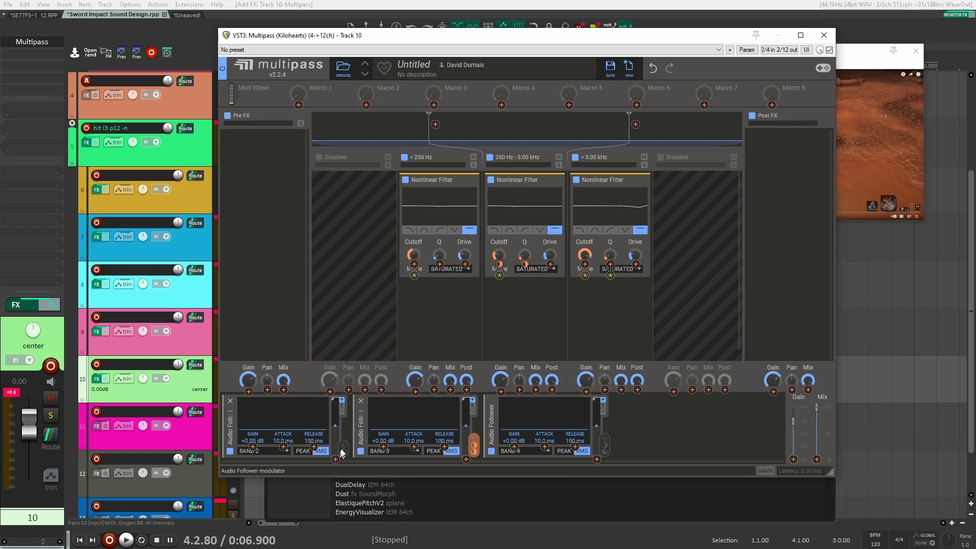
{"action": "left_click", "coordinate": [342, 448]}
{"action": "left_click_drag", "start_coordinate": [440, 264], "coordinate": [442, 263]}
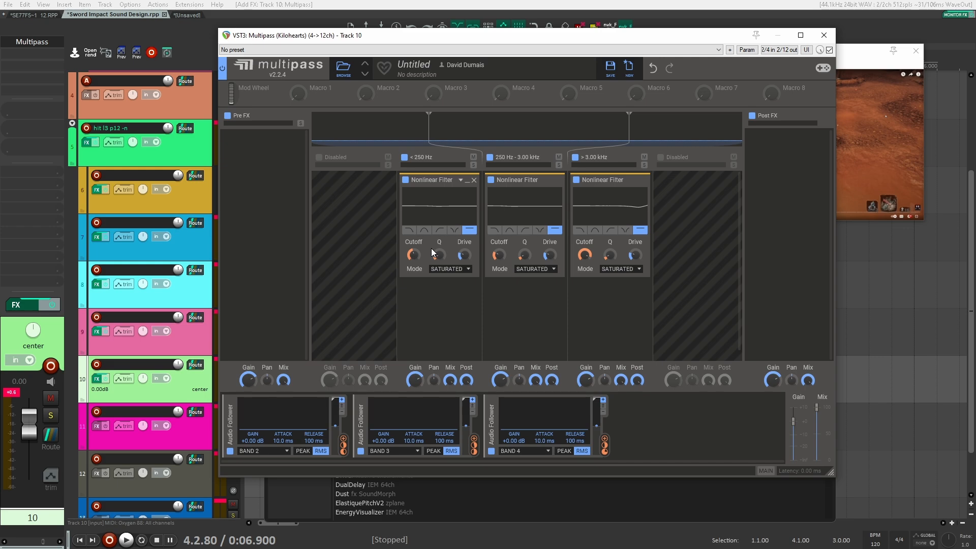
Play the soloed hit folder track with Multipass in view, repositioning the plugin window, and stop playback.
{"action": "left_click_drag", "start_coordinate": [473, 38], "coordinate": [527, 35]}
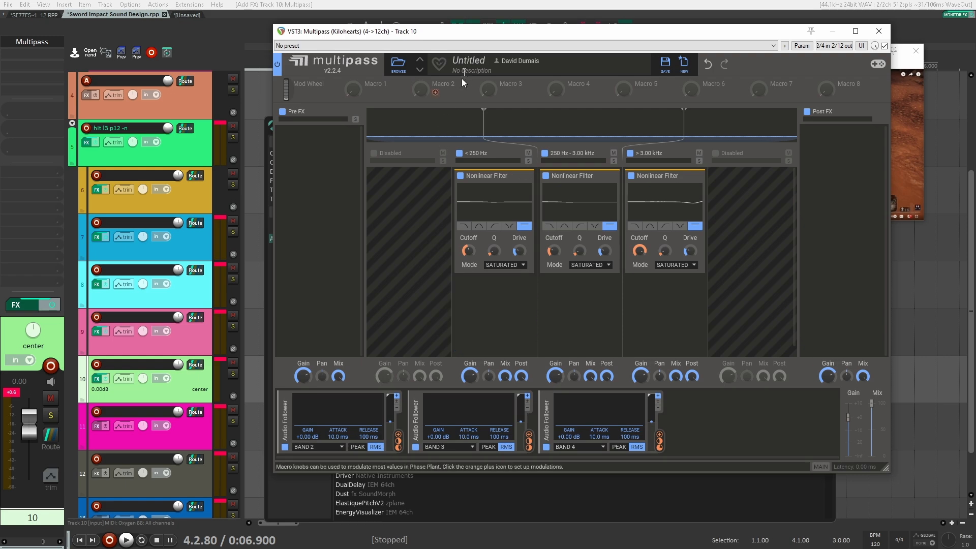
{"action": "key", "text": "space"}
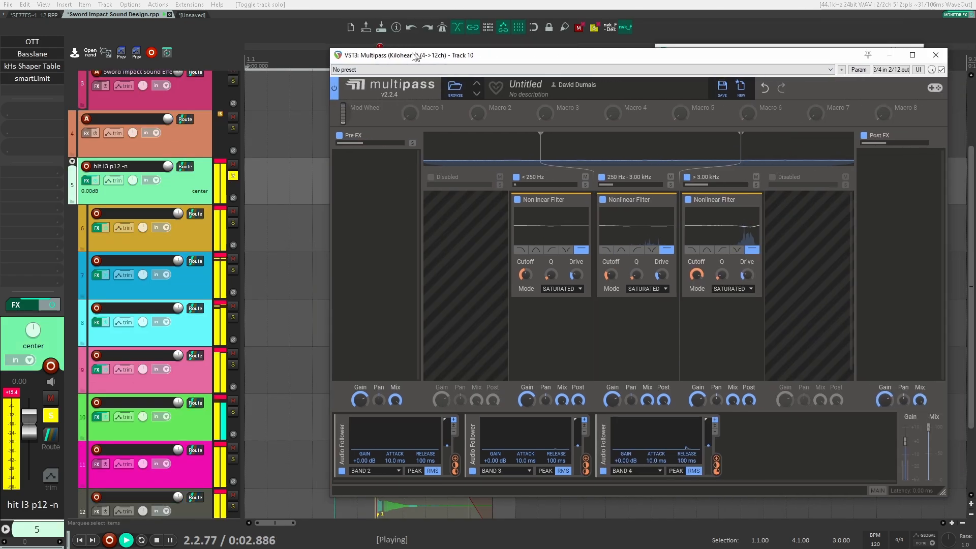
{"action": "left_click_drag", "start_coordinate": [416, 56], "coordinate": [380, 56]}
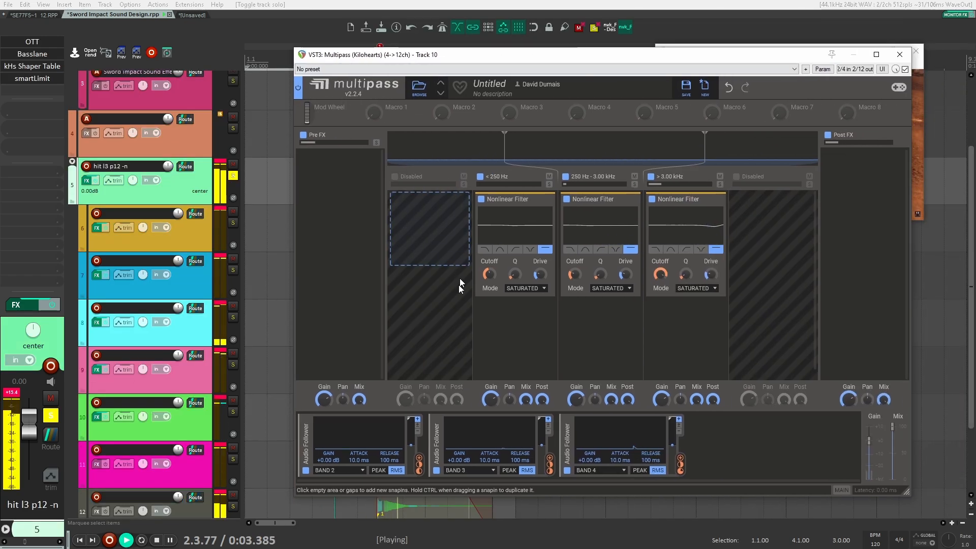
{"action": "key", "text": "space"}
Set the Audio Follower gains to +7.20 dB for Band 2, +8.70 dB for Band 3 and +8.85 dB for Band 4, and audition the result.
{"action": "left_click_drag", "start_coordinate": [459, 458], "coordinate": [460, 435]}
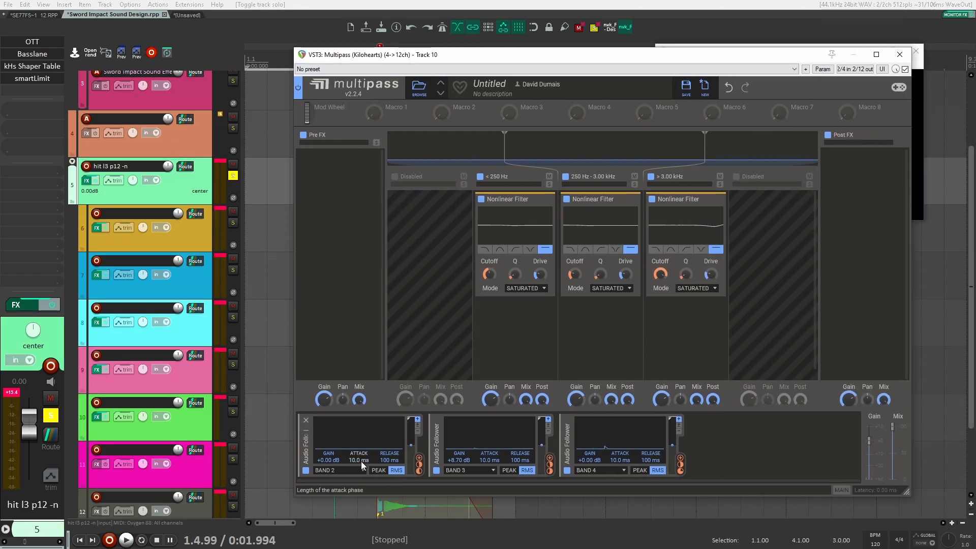
{"action": "left_click_drag", "start_coordinate": [333, 459], "coordinate": [334, 452]}
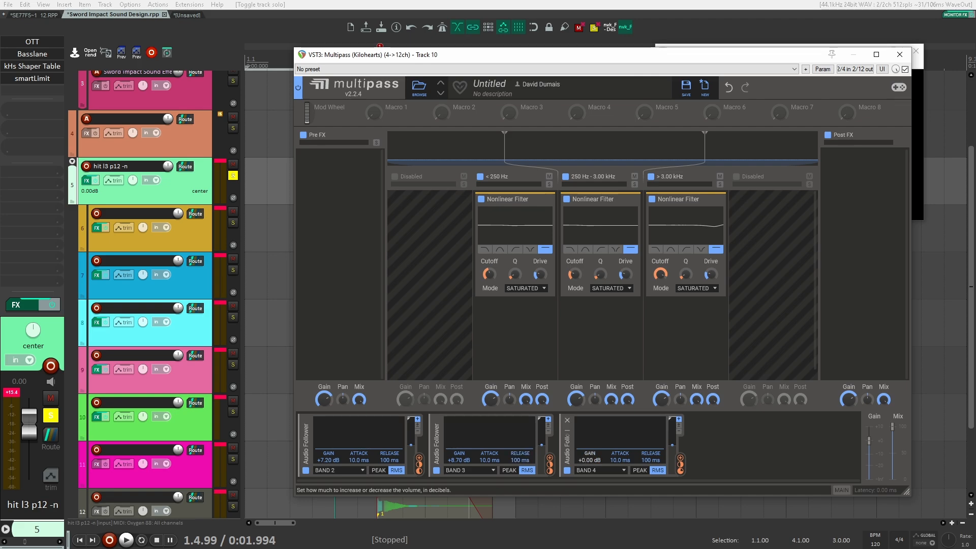
{"action": "key", "text": "space"}
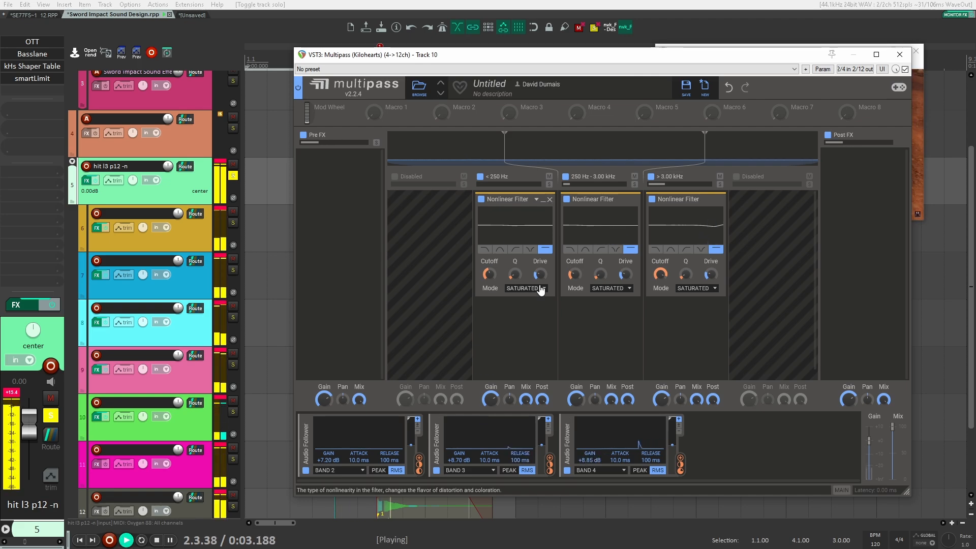
{"action": "key", "text": "space"}
{"action": "key", "text": "space"}
{"action": "key", "text": "space"}
Try adding a Gain effect set to +4.20 dB in Multipass's Pre FX section.
{"action": "left_click", "coordinate": [348, 195]}
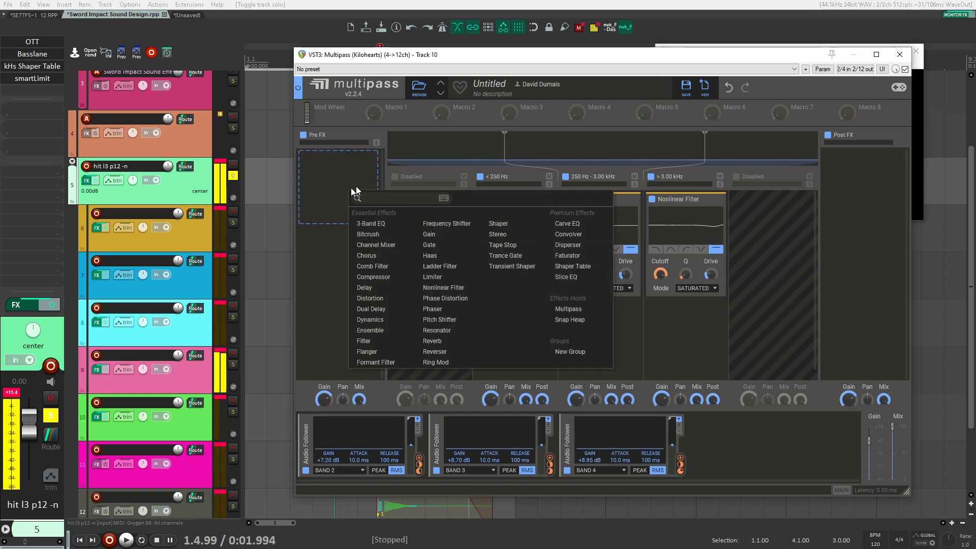
{"action": "left_click", "coordinate": [455, 235]}
{"action": "mouse_move", "coordinate": [334, 178]}
{"action": "left_mouse_down"}
{"action": "mouse_move", "coordinate": [333, 168]}
{"action": "mouse_move", "coordinate": [334, 177]}
{"action": "left_mouse_up"}
Audition the hit sound repeatedly with the added pre-gain, stop playback, and remove the Gain effect.
{"action": "key", "text": "space"}
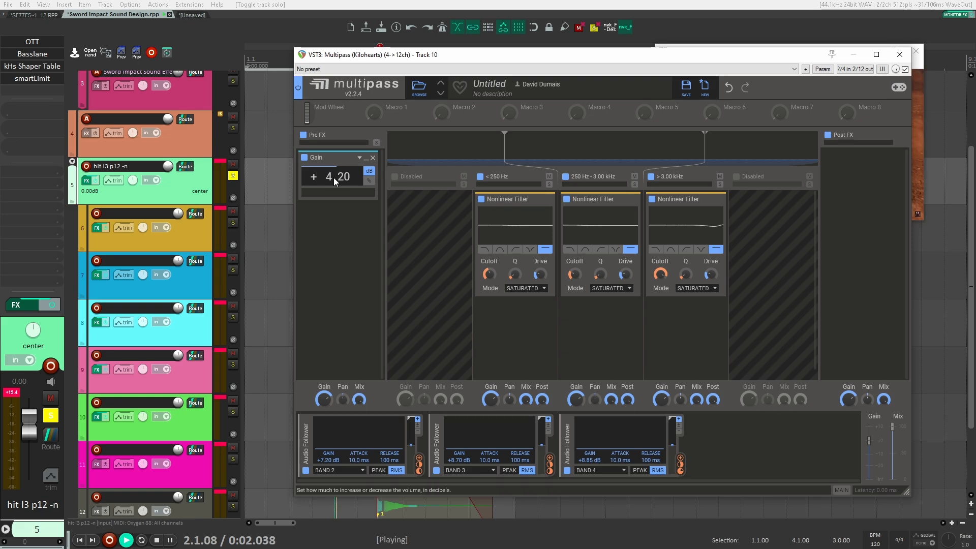
{"action": "key", "text": "space"}
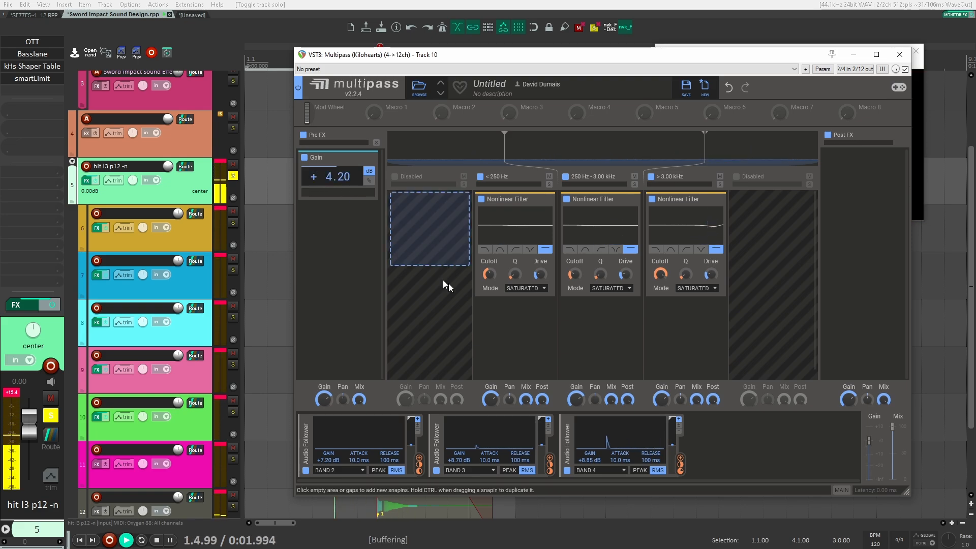
{"action": "key", "text": "space"}
{"action": "key", "text": "space"}
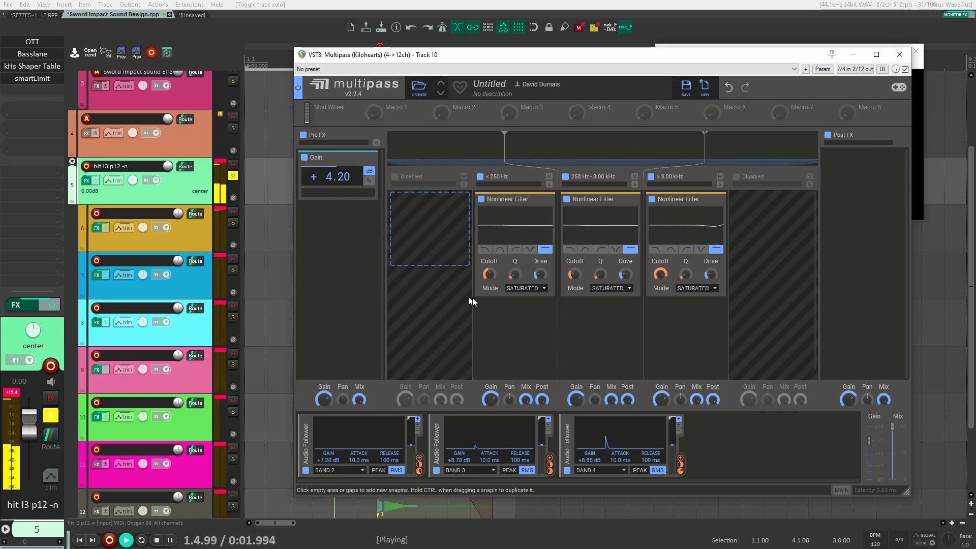
{"action": "key", "text": "space"}
{"action": "key", "text": "space"}
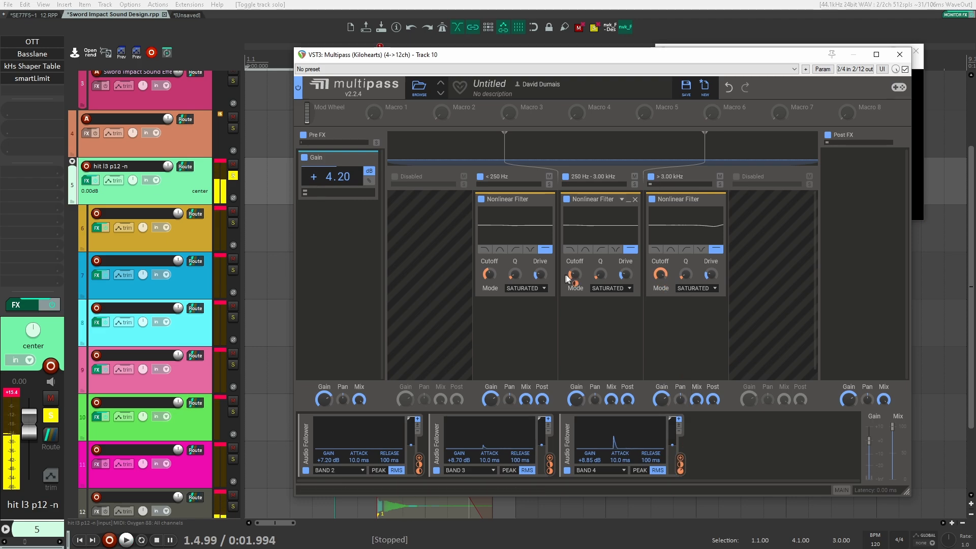
{"action": "key", "text": "space"}
{"action": "key", "text": "space"}
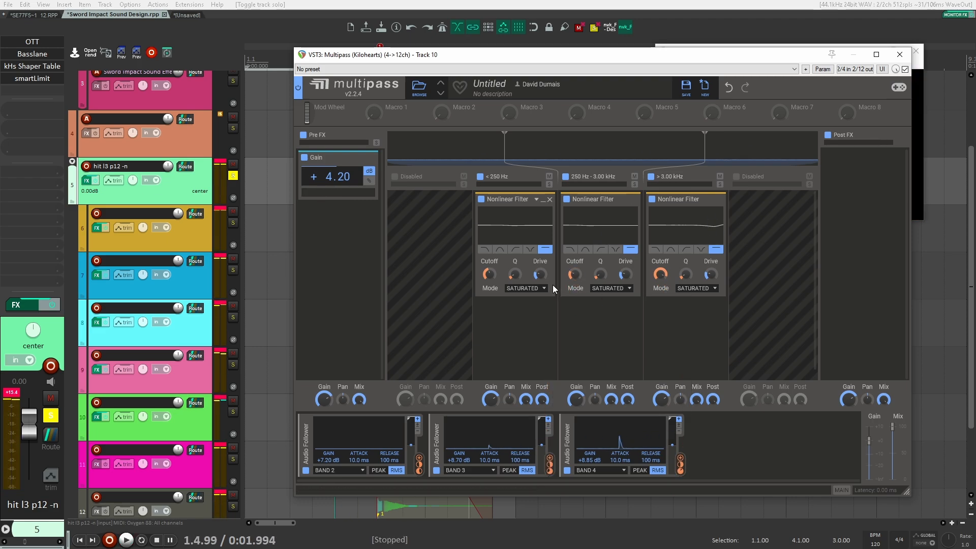
{"action": "key", "text": "space"}
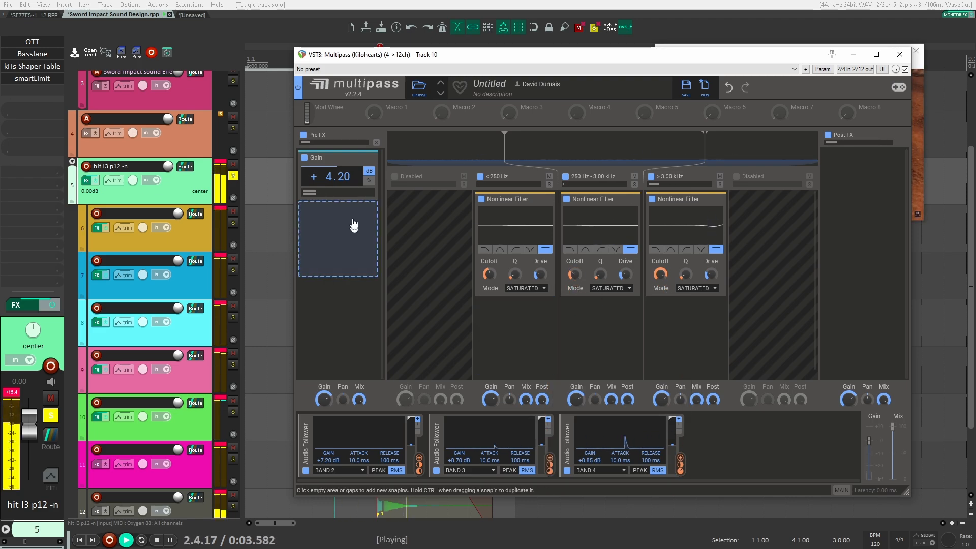
{"action": "key", "text": "space"}
{"action": "left_click", "coordinate": [373, 158]}
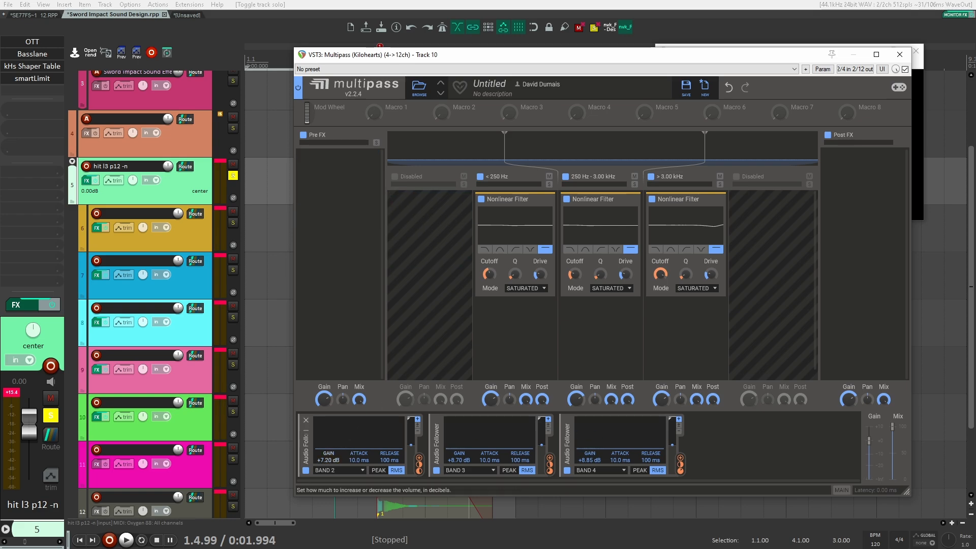
Set the Audio Follower gains to +10.05 dB for Band 2, +16.80 dB for Band 3 and +12.15 dB for Band 4, audition, and close Multipass.
{"action": "left_click_drag", "start_coordinate": [330, 464], "coordinate": [330, 460]}
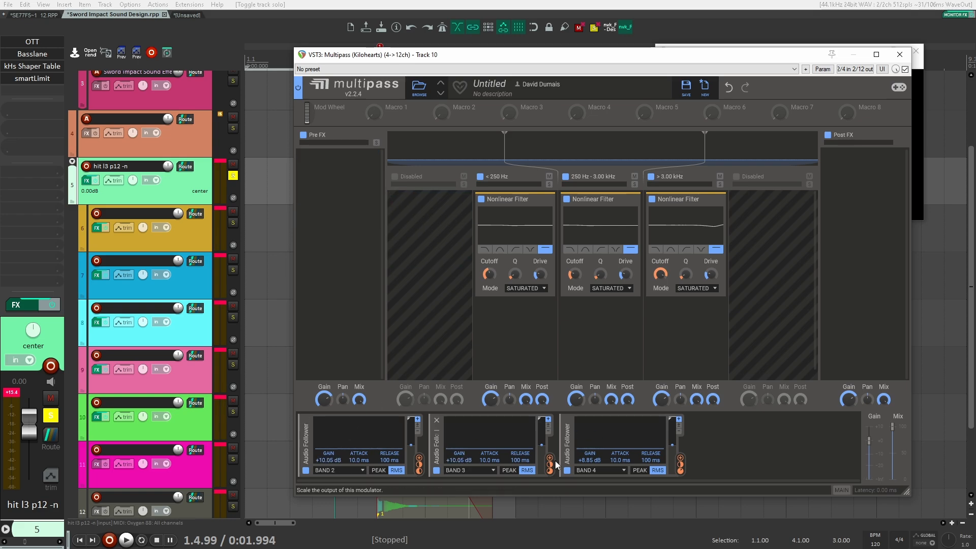
{"action": "key", "text": "space"}
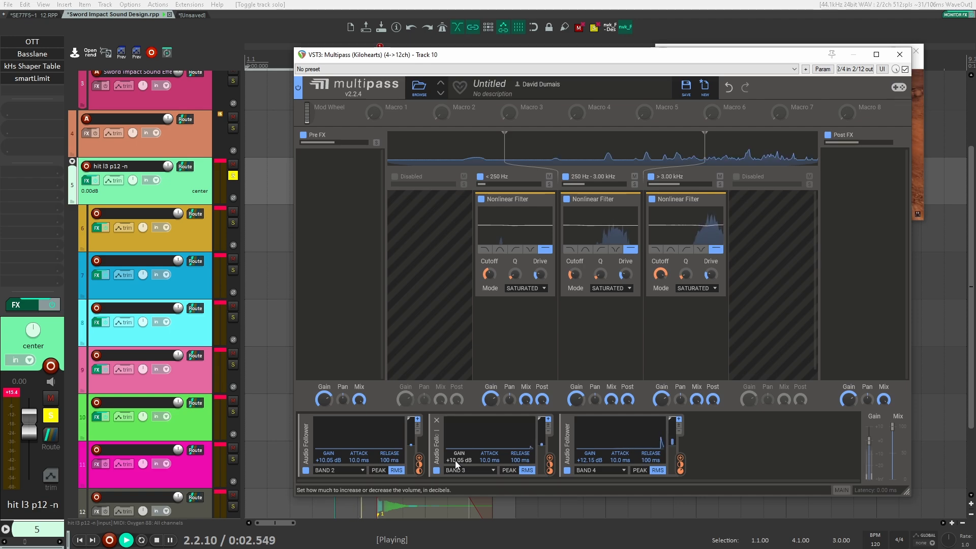
{"action": "mouse_move", "coordinate": [457, 460]}
{"action": "left_mouse_down"}
{"action": "mouse_move", "coordinate": [457, 447]}
{"action": "mouse_move", "coordinate": [457, 462]}
{"action": "left_mouse_up"}
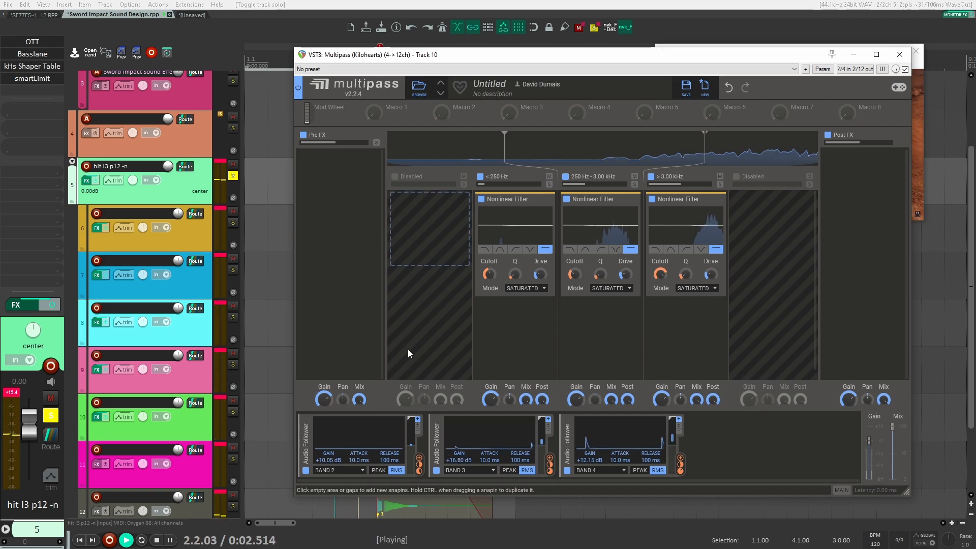
{"action": "key", "text": "space"}
{"action": "left_click", "coordinate": [910, 55]}
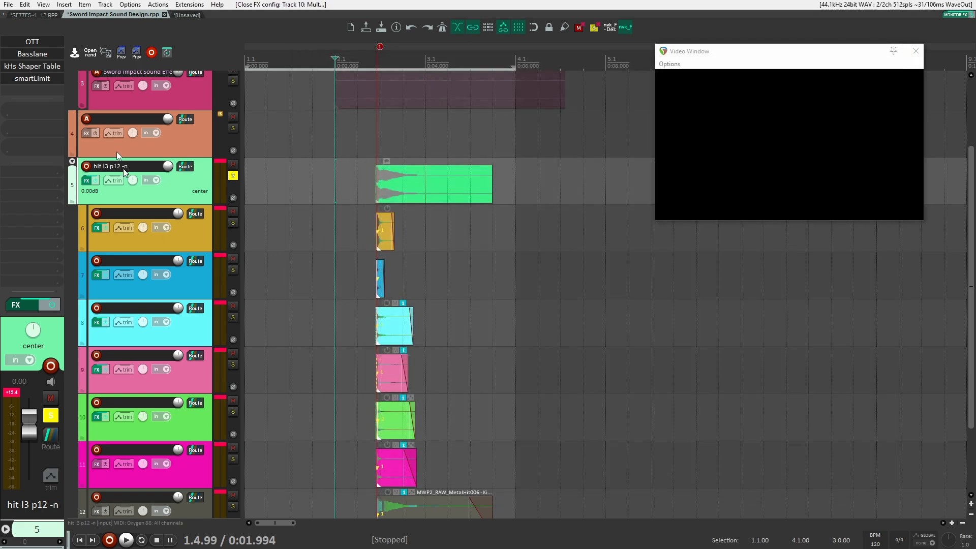
Copy the Multipass effect from track 10 to track 11 and open the copy on track 11.
{"action": "left_click", "coordinate": [190, 426]}
{"action": "scroll", "coordinate": [193, 422], "scroll_direction": "down", "scroll_amount": 1}
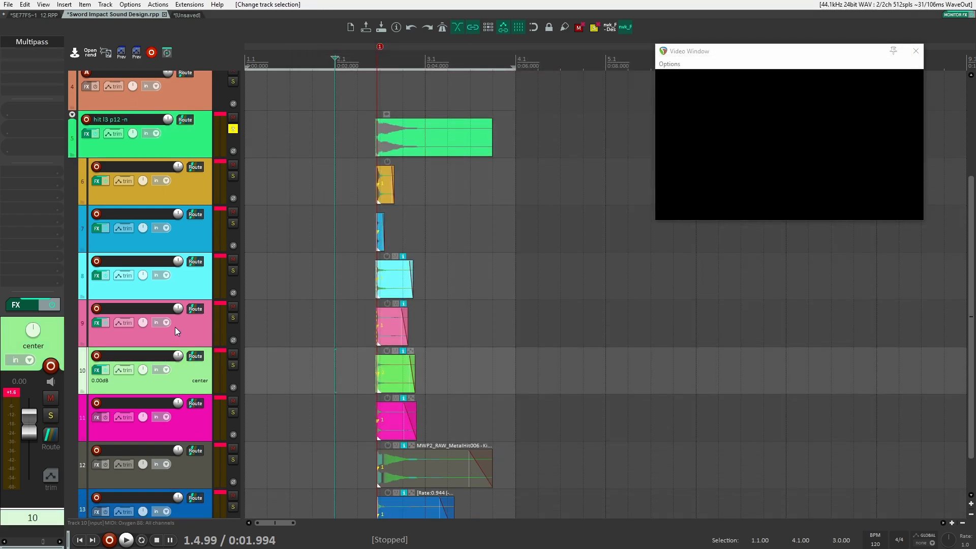
{"action": "left_click_drag", "start_coordinate": [31, 43], "coordinate": [195, 382]}
{"action": "left_click", "coordinate": [186, 418], "text": "ctrl"}
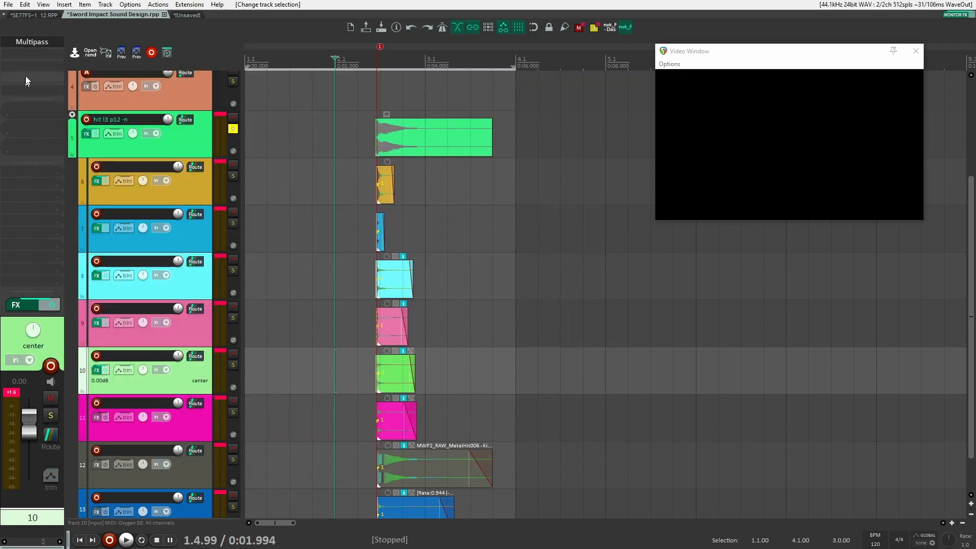
{"action": "left_click", "coordinate": [189, 426]}
{"action": "left_click", "coordinate": [23, 44]}
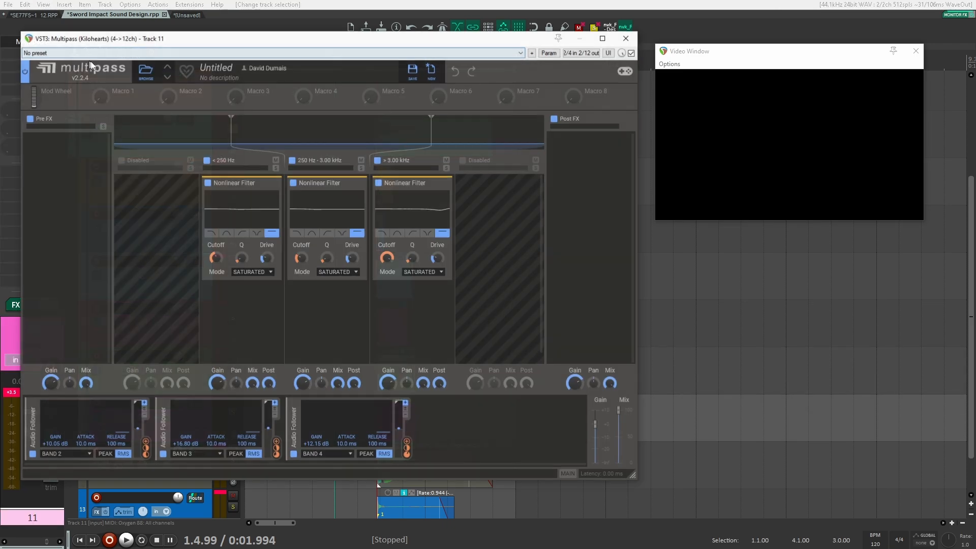
Bypass the Nonlinear Filter in all three active bands of track 11's Multipass.
{"action": "left_click", "coordinate": [207, 182]}
{"action": "left_click", "coordinate": [293, 183]}
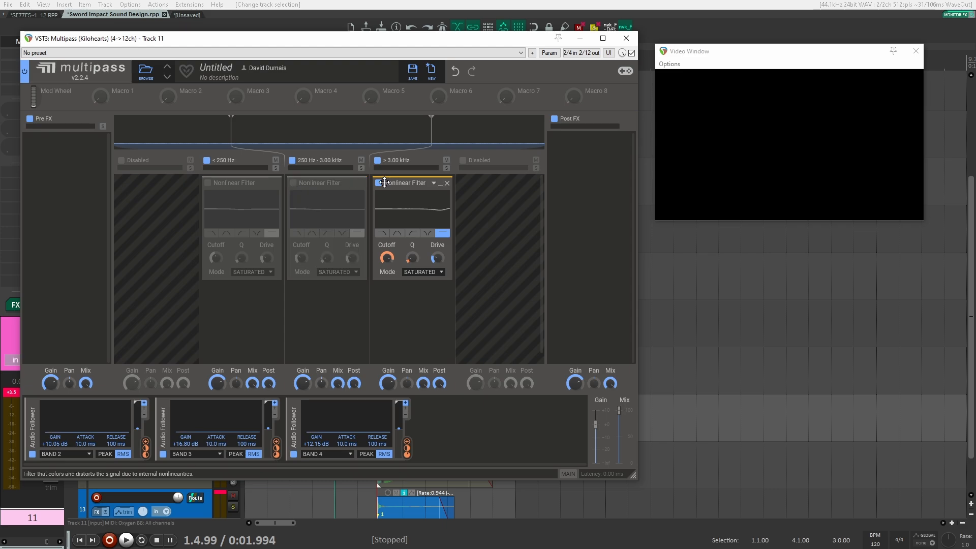
{"action": "left_click", "coordinate": [379, 183]}
Add a peak-type Filter to the below-250 Hz band, duplicate it into the two higher active bands, and adjust each cutoff to its band.
{"action": "left_click", "coordinate": [223, 308]}
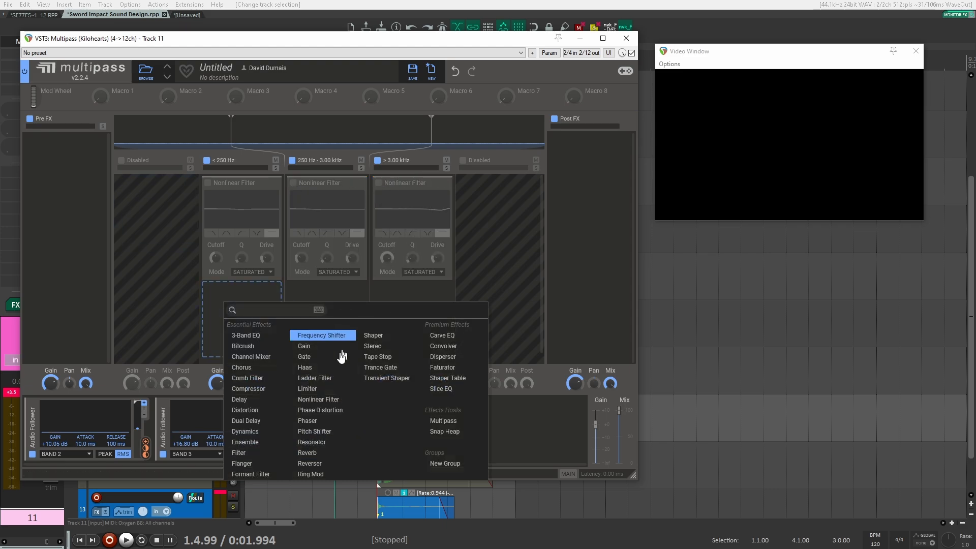
{"action": "left_click", "coordinate": [238, 452]}
{"action": "left_click", "coordinate": [312, 325]}
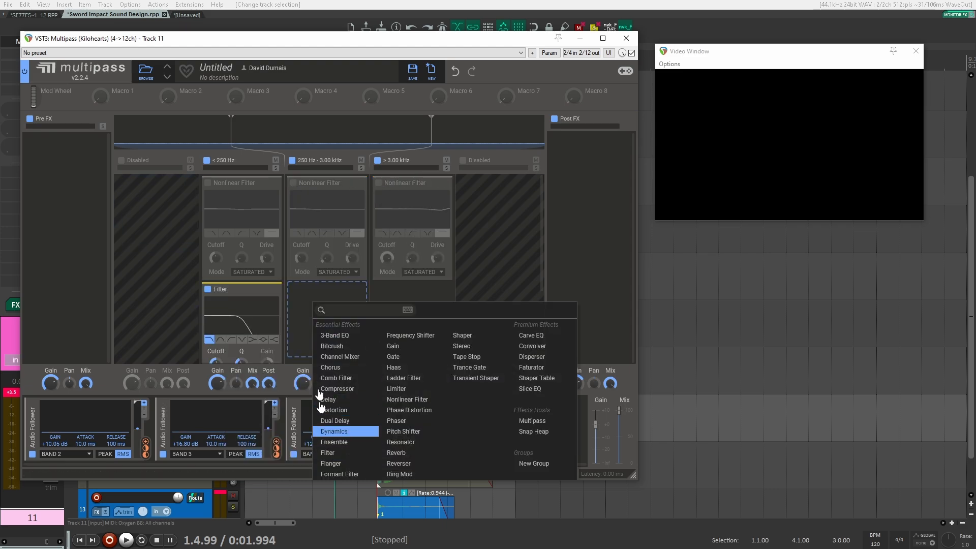
{"action": "left_click", "coordinate": [414, 289]}
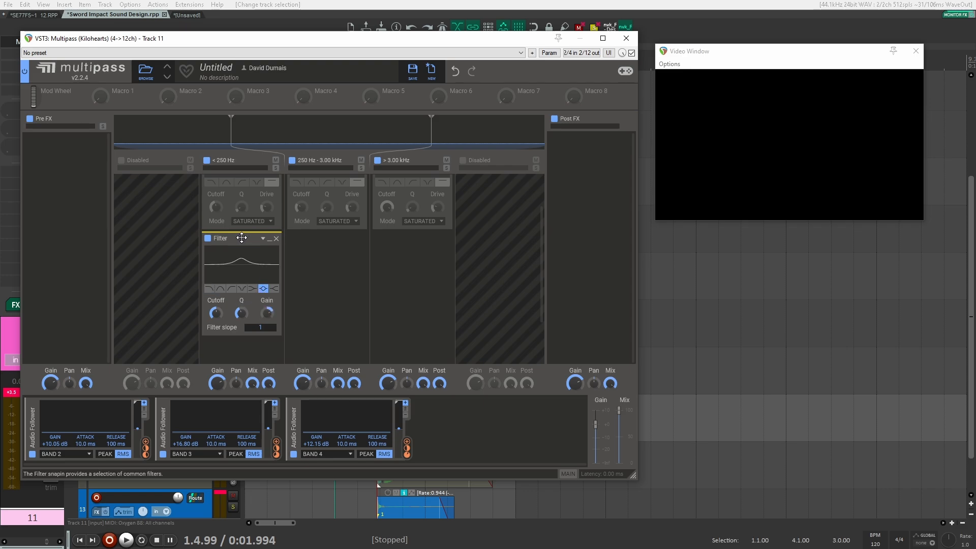
{"action": "left_click_drag", "start_coordinate": [242, 238], "coordinate": [395, 232]}
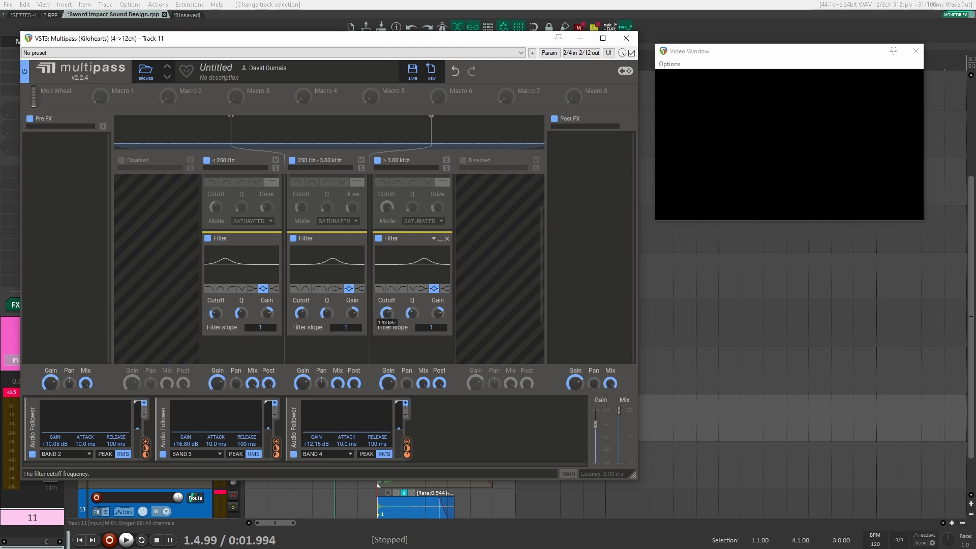
Assign each Audio Follower to modulate the Gain of its matching band's Filter, lowering the below-250 Hz Filter's base gain below 0 dB.
{"action": "left_click_drag", "start_coordinate": [407, 446], "coordinate": [438, 316]}
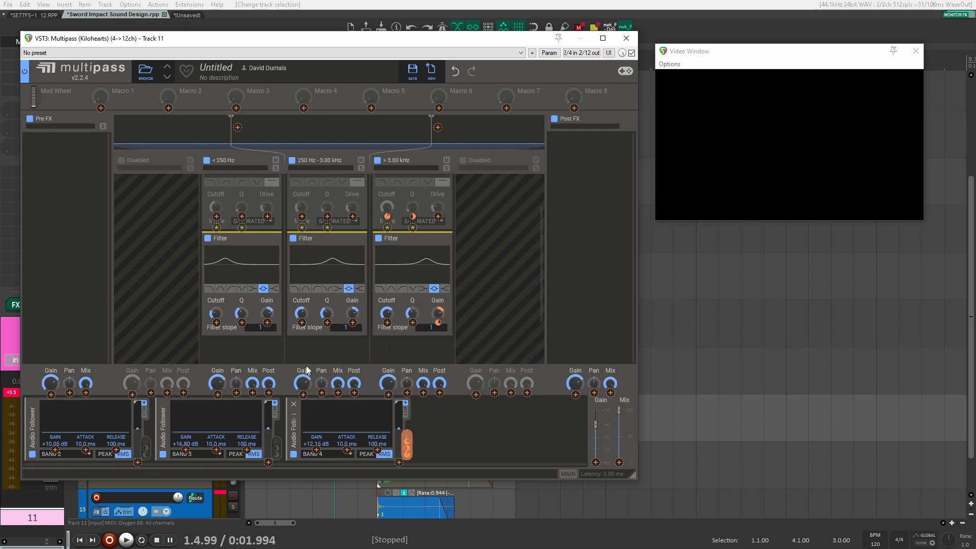
{"action": "left_click_drag", "start_coordinate": [279, 447], "coordinate": [353, 319]}
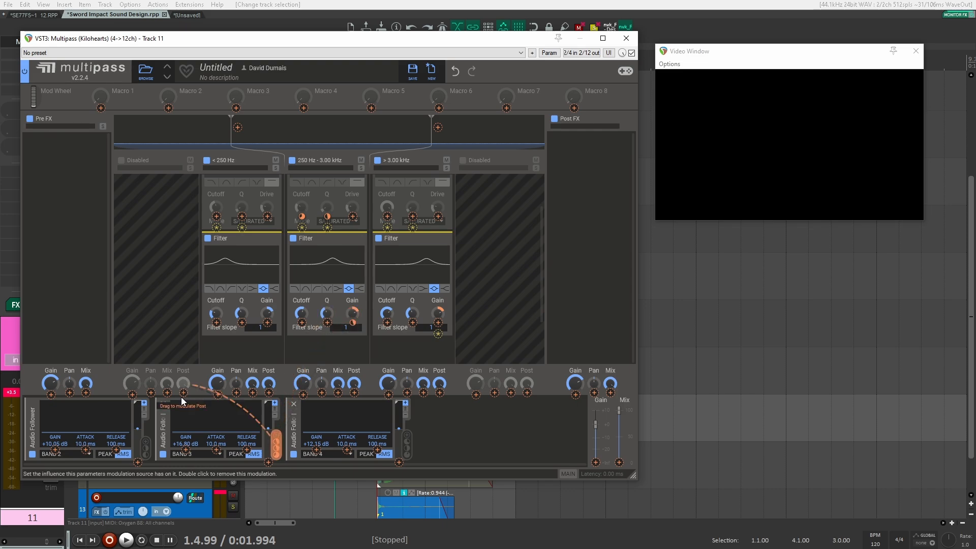
{"action": "left_click_drag", "start_coordinate": [145, 448], "coordinate": [218, 321]}
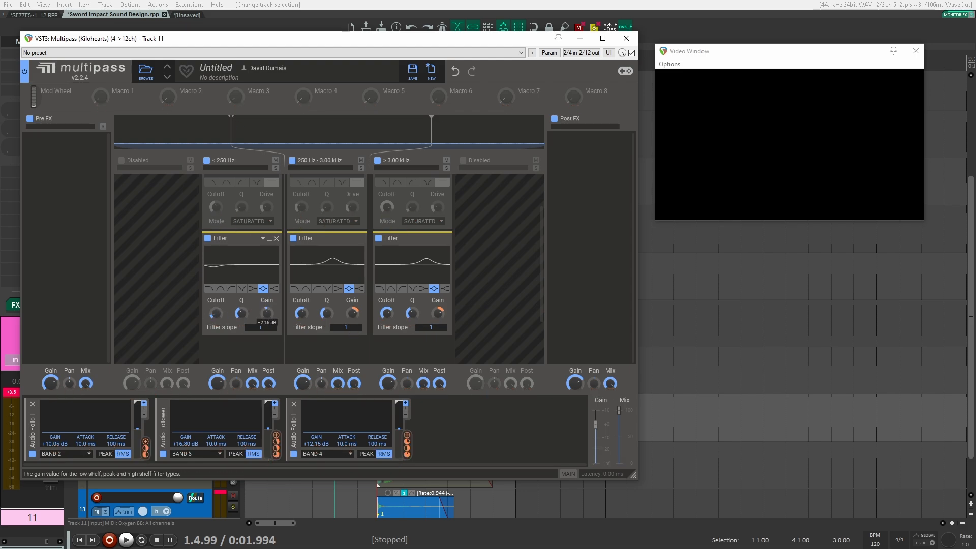
{"action": "left_click_drag", "start_coordinate": [146, 448], "coordinate": [268, 326]}
Play the hit sound repeatedly to audition the gain-modulated filters on track 11, and stop playback.
{"action": "key", "text": "space"}
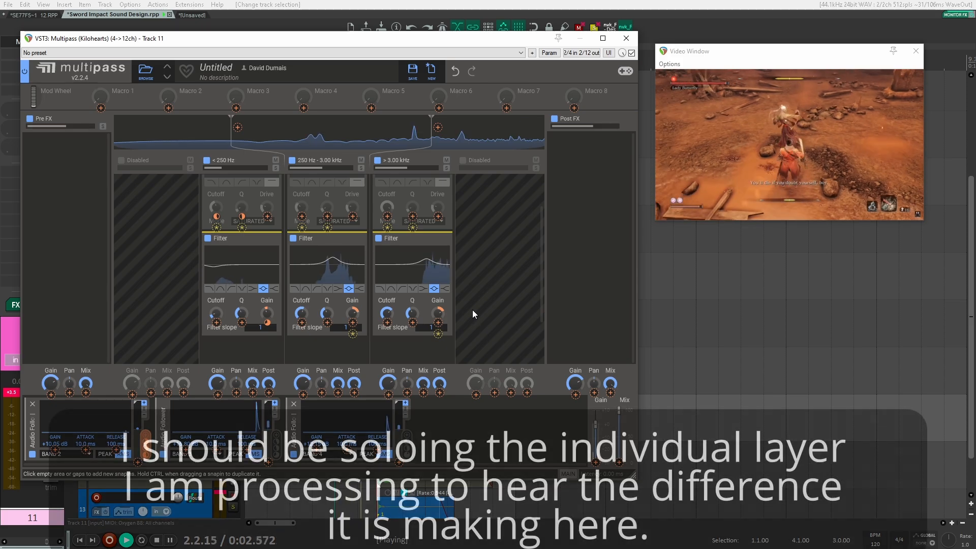
{"action": "key", "text": "space"}
{"action": "key", "text": "space"}
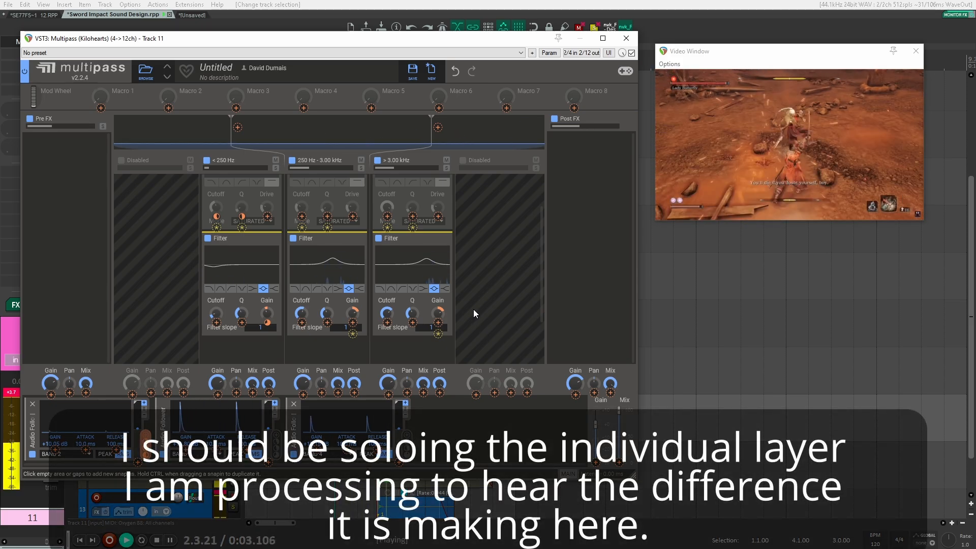
{"action": "key", "text": "space"}
{"action": "key", "text": "space"}
{"action": "key", "text": "space"}
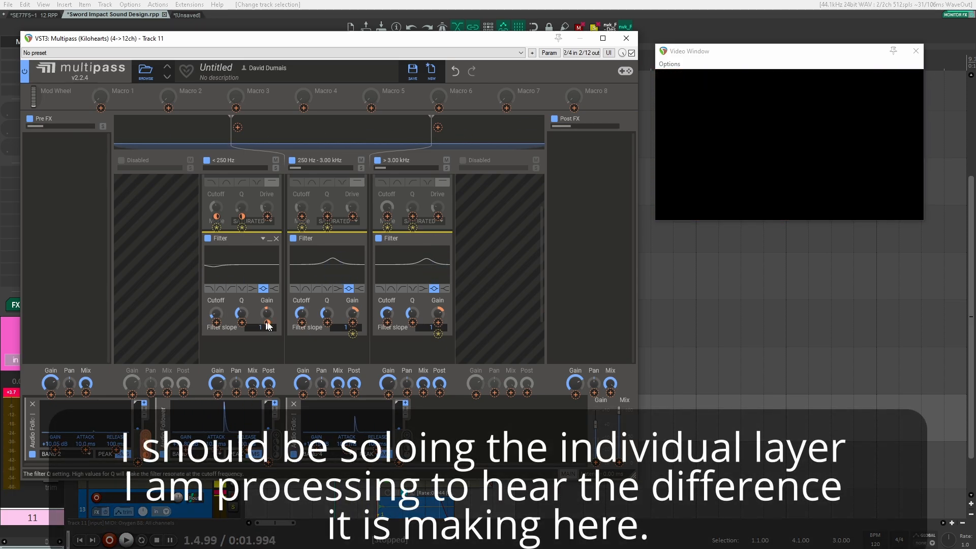
{"action": "key", "text": "space"}
{"action": "key", "text": "space"}
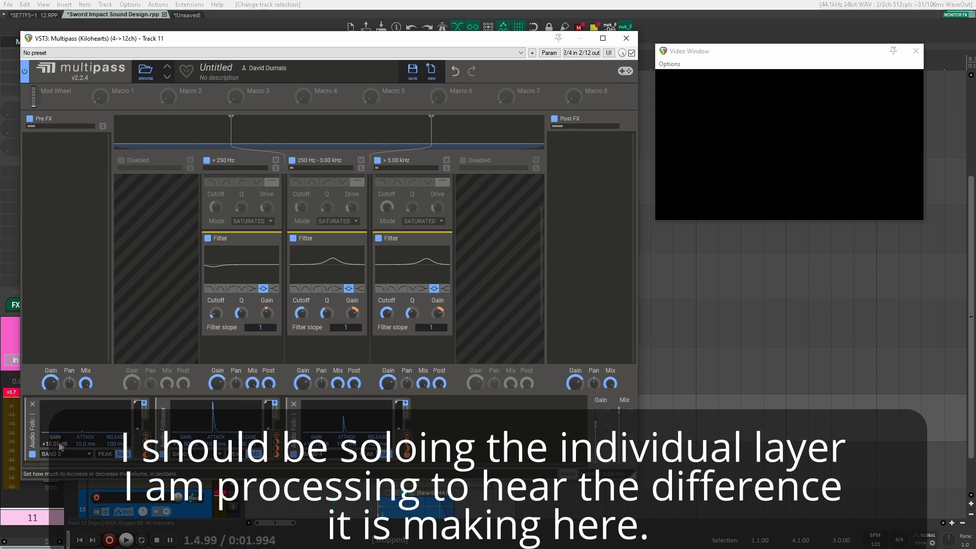
Raise the Band 2 Audio Follower's gain to +30.00 dB, audition the hit sound again, and close track 11's Multipass.
{"action": "key", "text": "space"}
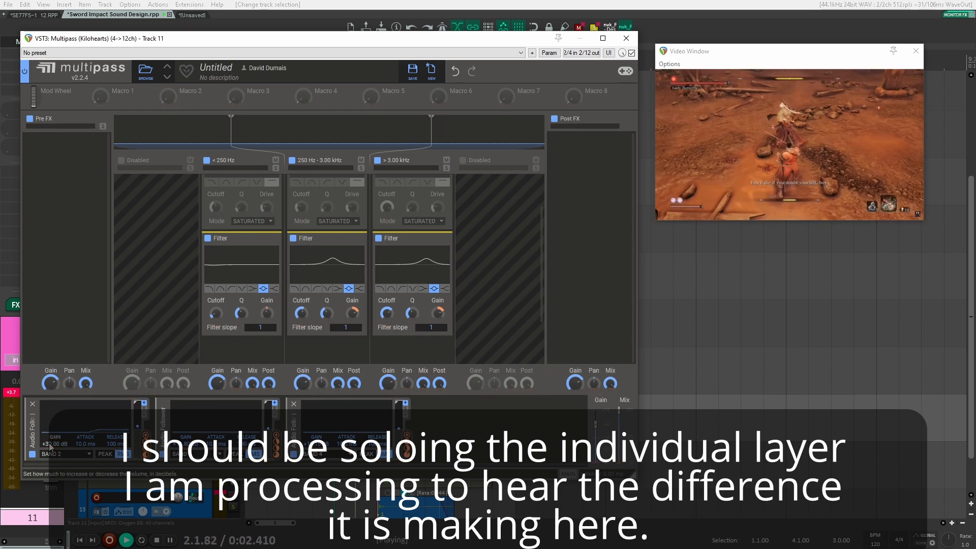
{"action": "key", "text": "space"}
{"action": "key", "text": "space"}
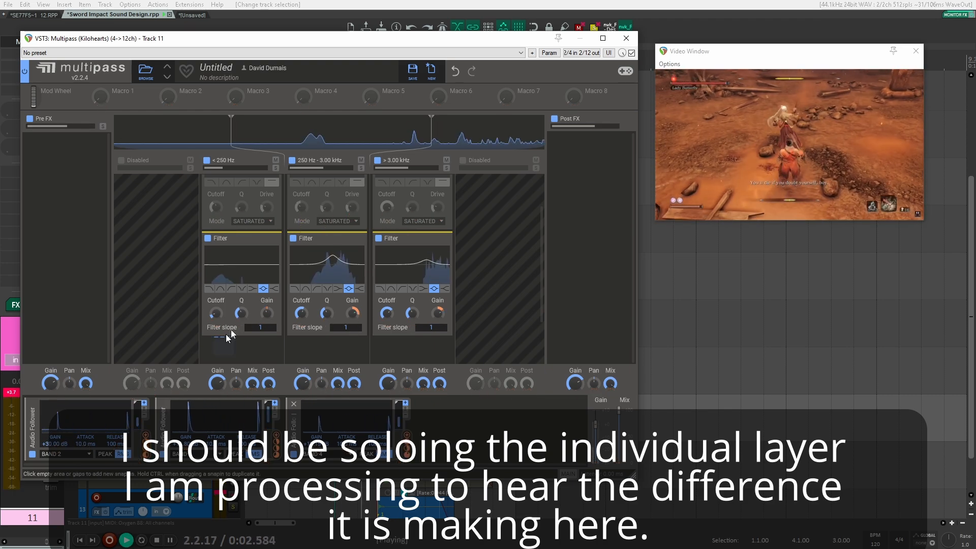
{"action": "key", "text": "space"}
{"action": "key", "text": "space"}
{"action": "scroll", "coordinate": [375, 270], "scroll_direction": "down", "scroll_amount": 2}
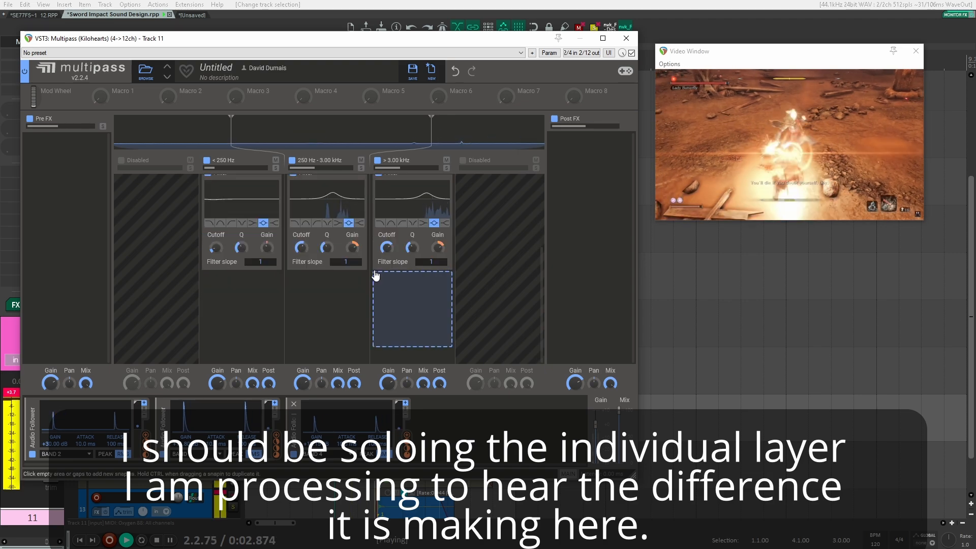
{"action": "key", "text": "space"}
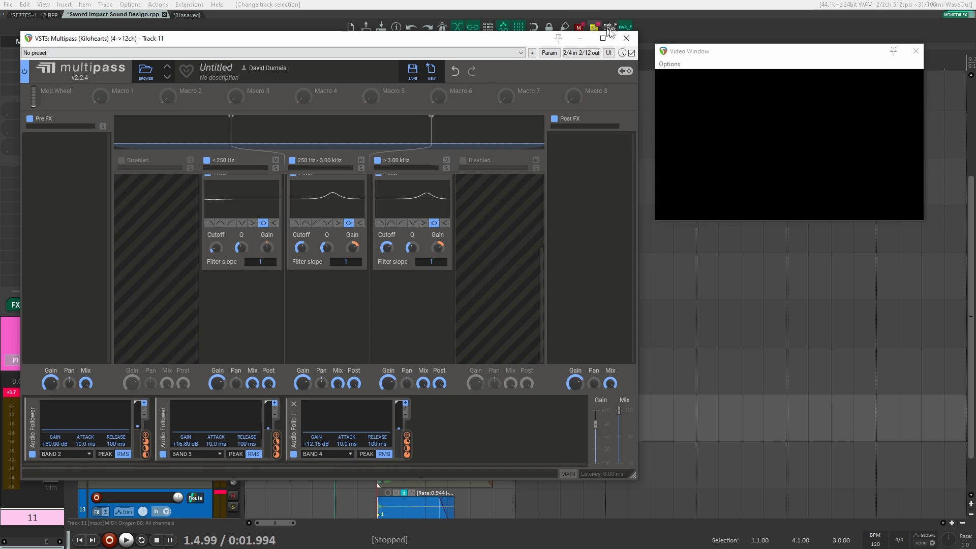
{"action": "left_click", "coordinate": [626, 39]}
{"action": "scroll", "coordinate": [205, 359], "scroll_direction": "down", "scroll_amount": 1}
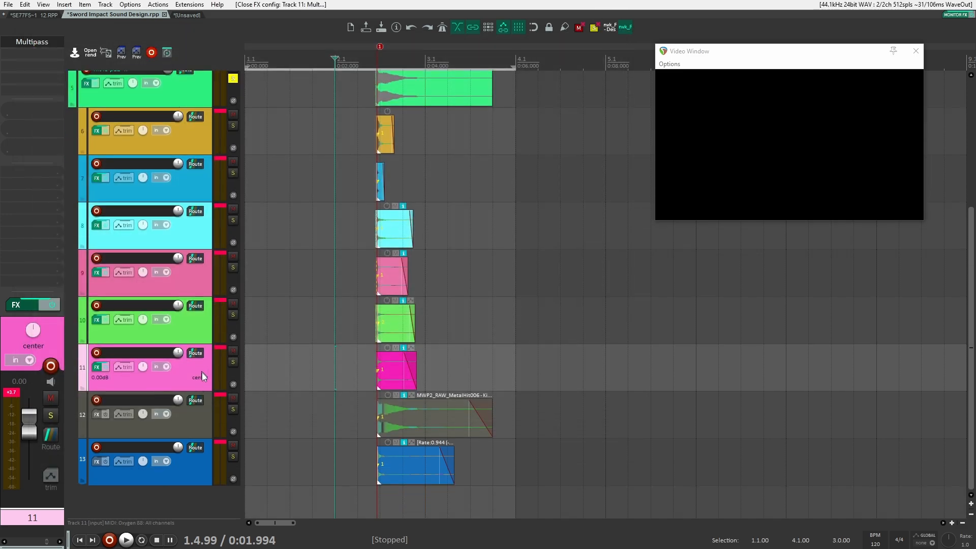
Add a Multipass to track 12 and load the first "Multiband - Audio Follower" preset from the user Multiband folder.
{"action": "left_click", "coordinate": [202, 425]}
{"action": "left_click", "coordinate": [196, 472]}
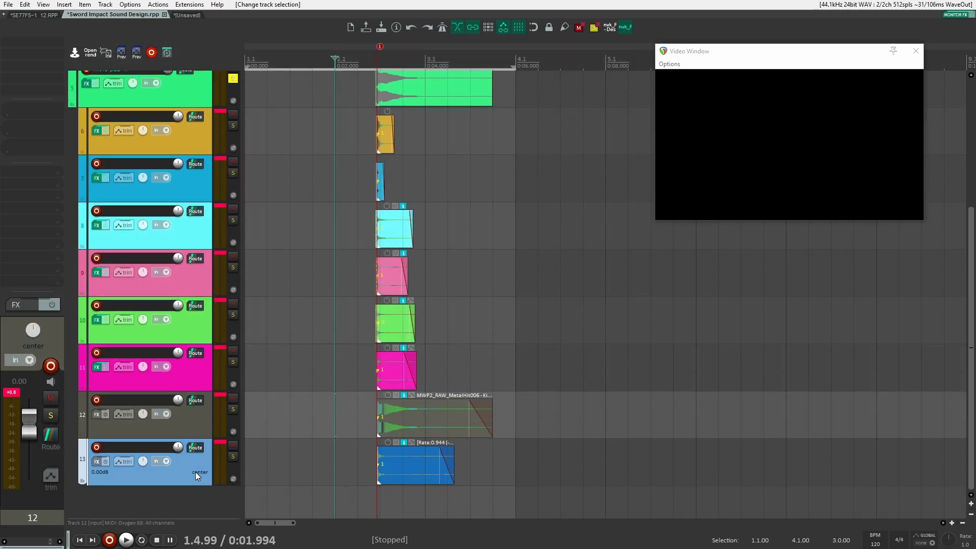
{"action": "left_click", "coordinate": [203, 423]}
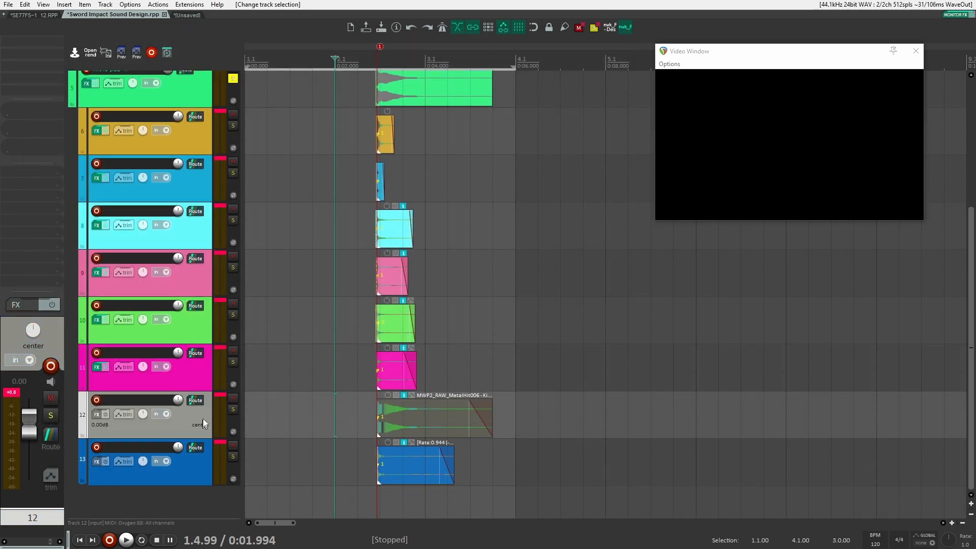
{"action": "left_click", "coordinate": [33, 39]}
{"action": "key", "text": "Return"}
{"action": "left_click", "coordinate": [145, 72]}
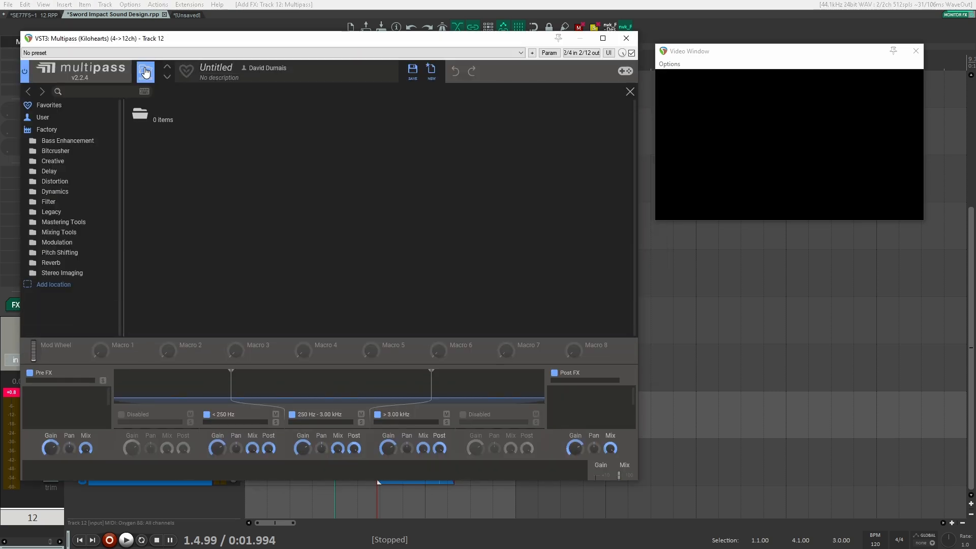
{"action": "double_click", "coordinate": [149, 133]}
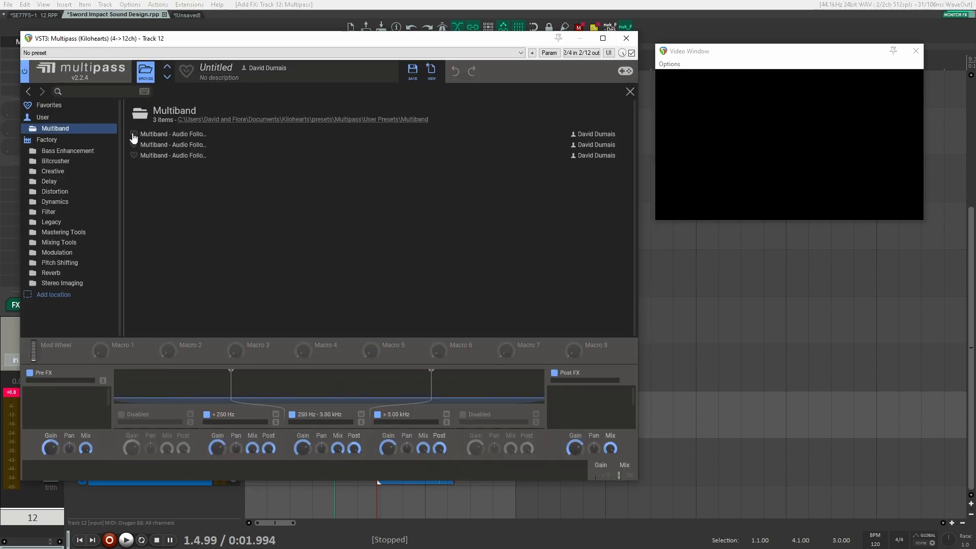
{"action": "double_click", "coordinate": [190, 133]}
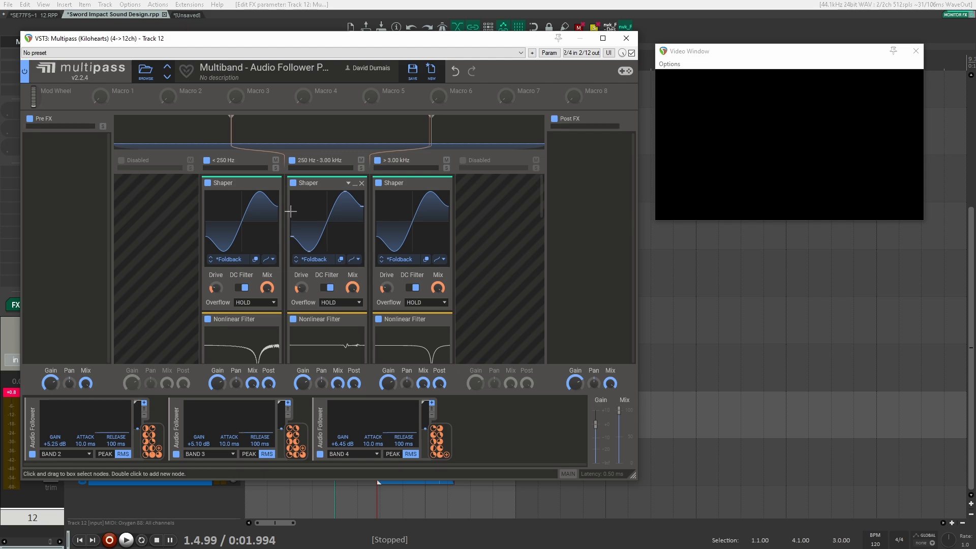
Disable the Shapertable and Nonlinear Filter in all three active bands while the hit sound plays.
{"action": "key", "text": "space"}
{"action": "scroll", "coordinate": [472, 249], "scroll_direction": "down", "scroll_amount": 5}
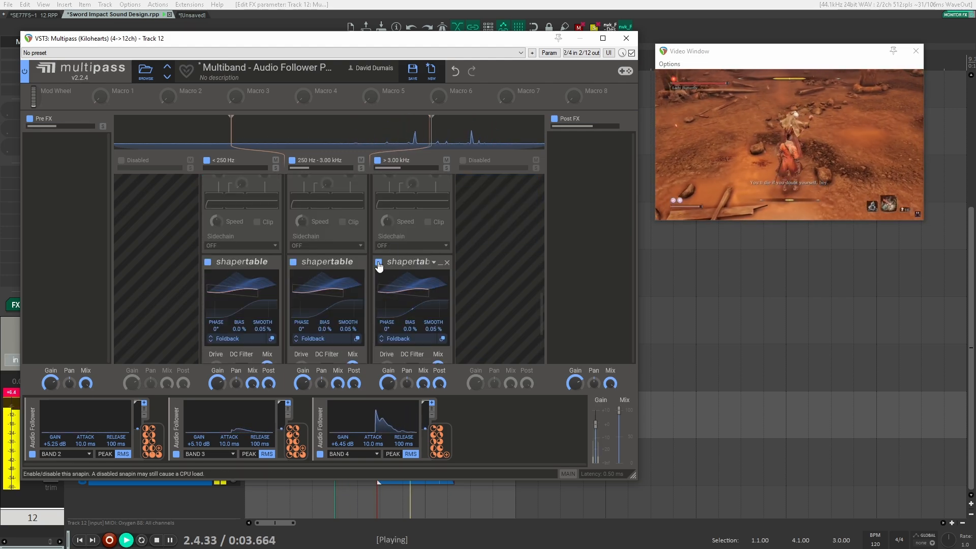
{"action": "left_click", "coordinate": [378, 262]}
{"action": "left_click", "coordinate": [293, 261]}
{"action": "left_click", "coordinate": [207, 262]}
{"action": "scroll", "coordinate": [458, 291], "scroll_direction": "up", "scroll_amount": 1}
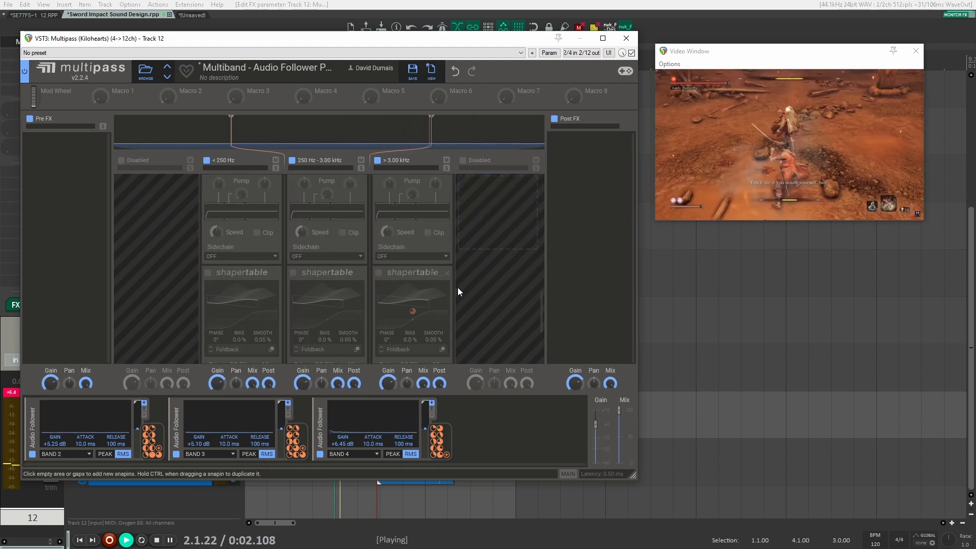
{"action": "scroll", "coordinate": [460, 287], "scroll_direction": "down", "scroll_amount": 4}
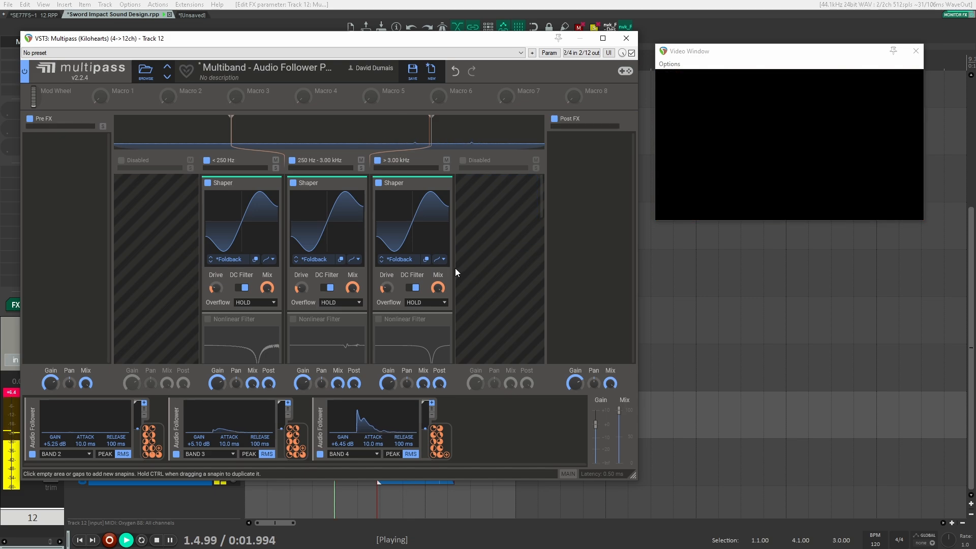
Lower the Shaper's Mix in each of the three active bands and audition the result.
{"action": "mouse_move", "coordinate": [437, 288]}
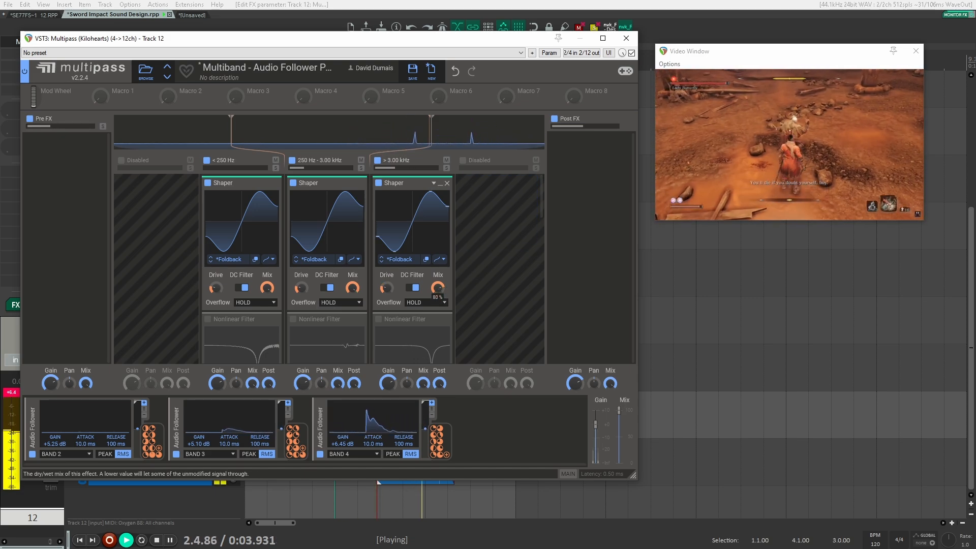
{"action": "left_click_drag", "start_coordinate": [437, 288], "coordinate": [437, 290]}
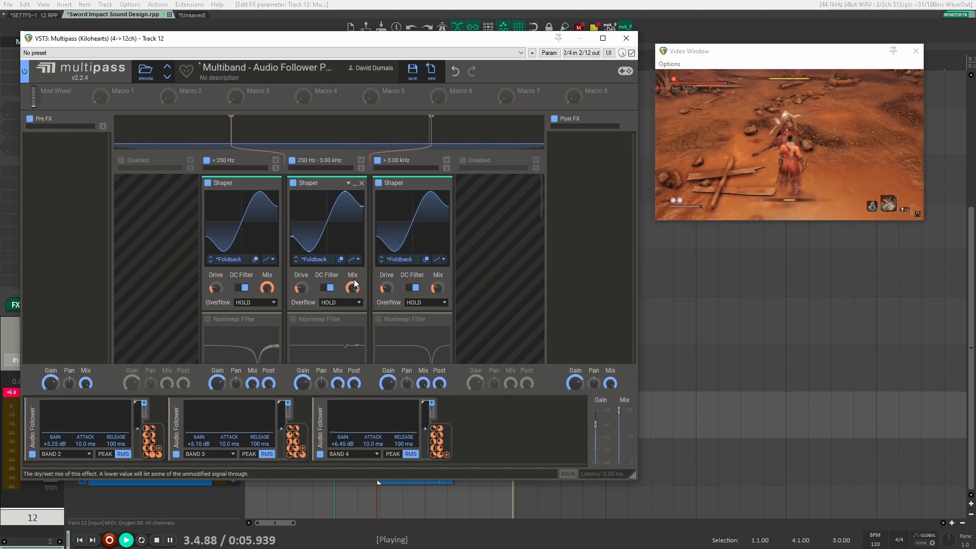
{"action": "left_click_drag", "start_coordinate": [352, 286], "coordinate": [352, 290]}
{"action": "left_click_drag", "start_coordinate": [267, 286], "coordinate": [267, 289]}
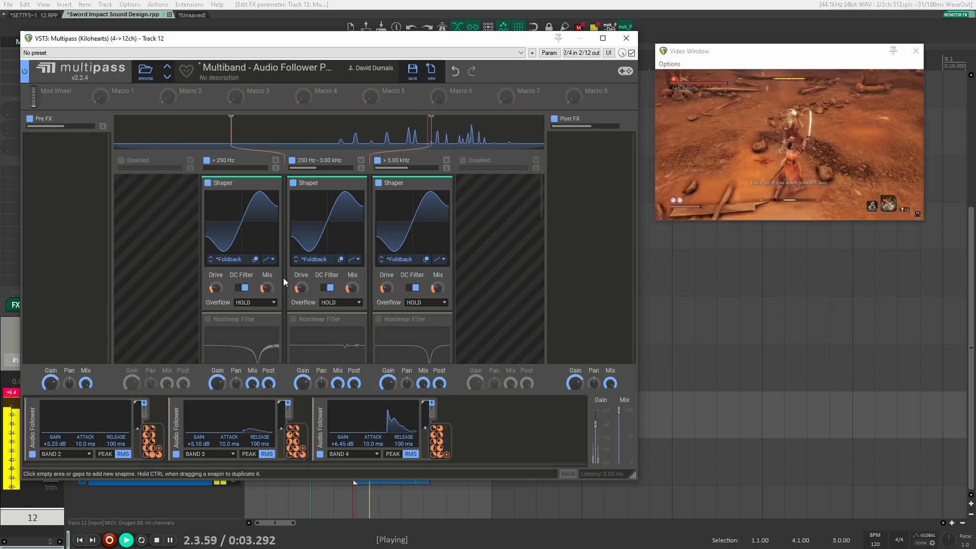
{"action": "key", "text": "space"}
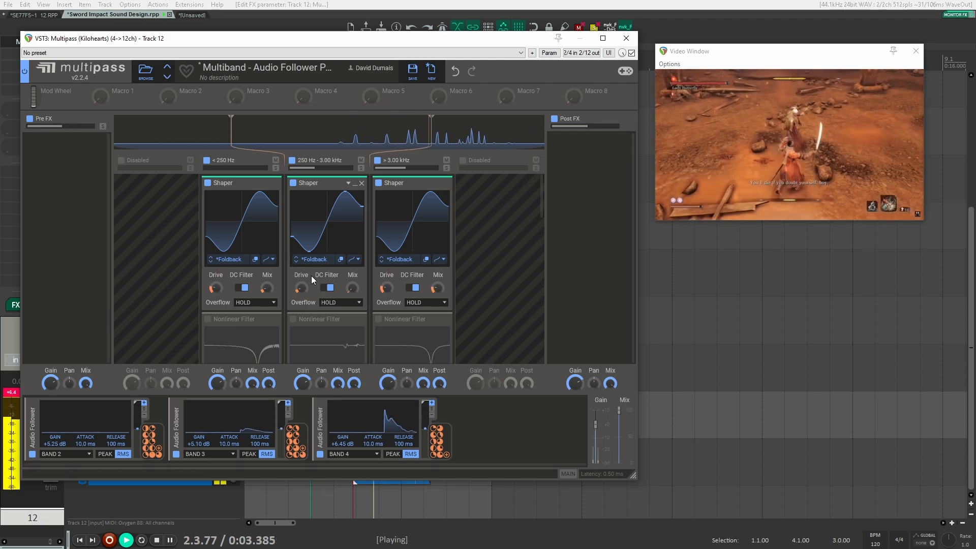
{"action": "key", "text": "space"}
{"action": "key", "text": "space"}
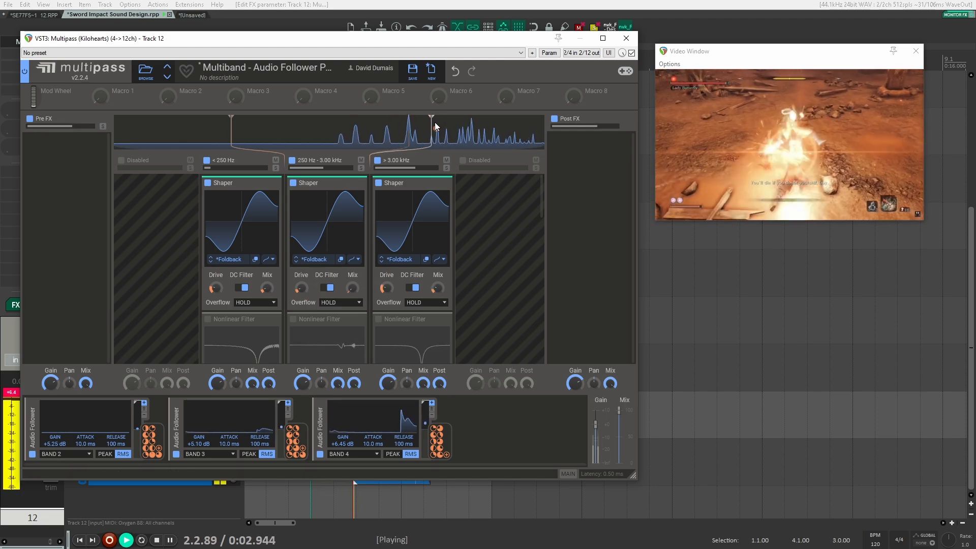
Move the lower band crossover to 308 Hz and the upper one to about 873 Hz, auditioning the hit between adjustments.
{"action": "left_click_drag", "start_coordinate": [431, 117], "coordinate": [383, 117]}
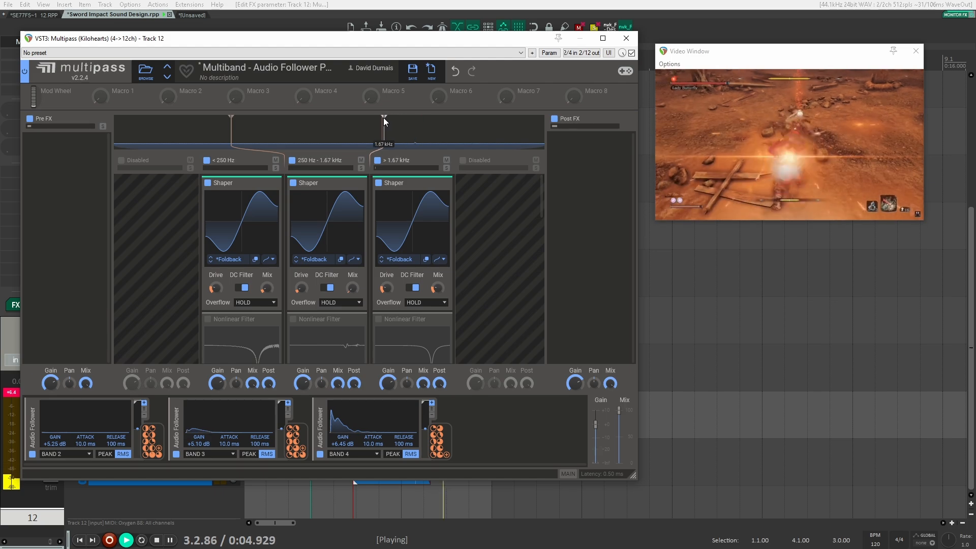
{"action": "key", "text": "space"}
{"action": "key", "text": "space"}
{"action": "mouse_move", "coordinate": [231, 137]}
{"action": "left_mouse_down"}
{"action": "mouse_move", "coordinate": [304, 137]}
{"action": "mouse_move", "coordinate": [247, 137]}
{"action": "left_mouse_up"}
{"action": "key", "text": "space"}
{"action": "key", "text": "space"}
{"action": "left_click_drag", "start_coordinate": [388, 133], "coordinate": [333, 129]}
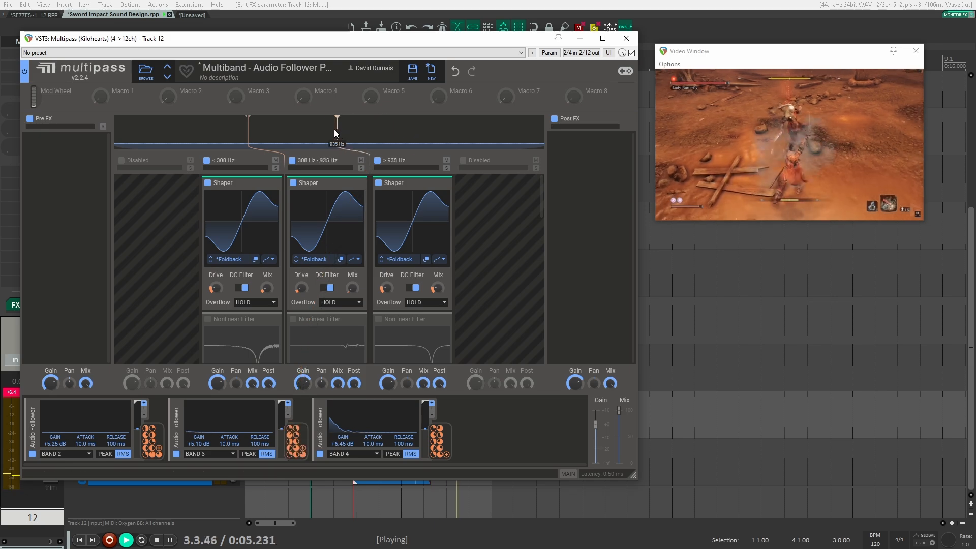
{"action": "key", "text": "space"}
{"action": "key", "text": "space"}
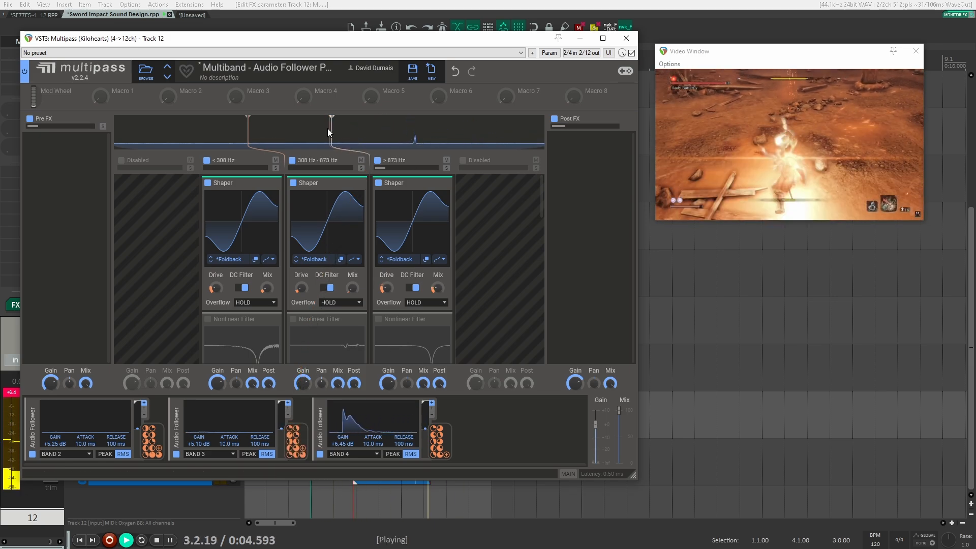
{"action": "key", "text": "space"}
Close track 12's Multipass and add an OTT at 23% depth to track 13, closing its window as well.
{"action": "left_click", "coordinate": [625, 38]}
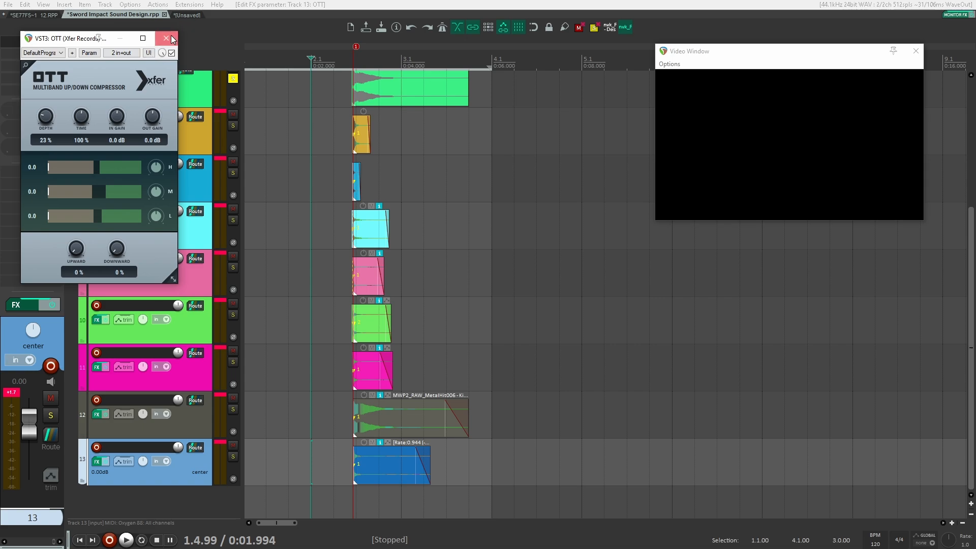
{"action": "left_click", "coordinate": [172, 39]}
Select the hit item on folder track 5 and generate 20 variations with the MWP2 (8 VAR) preset of nvk VARIATIONS.
{"action": "scroll", "coordinate": [395, 212], "scroll_direction": "up", "scroll_amount": 4}
{"action": "scroll", "coordinate": [398, 209], "scroll_direction": "down", "scroll_amount": 2}
{"action": "left_click", "coordinate": [392, 179]}
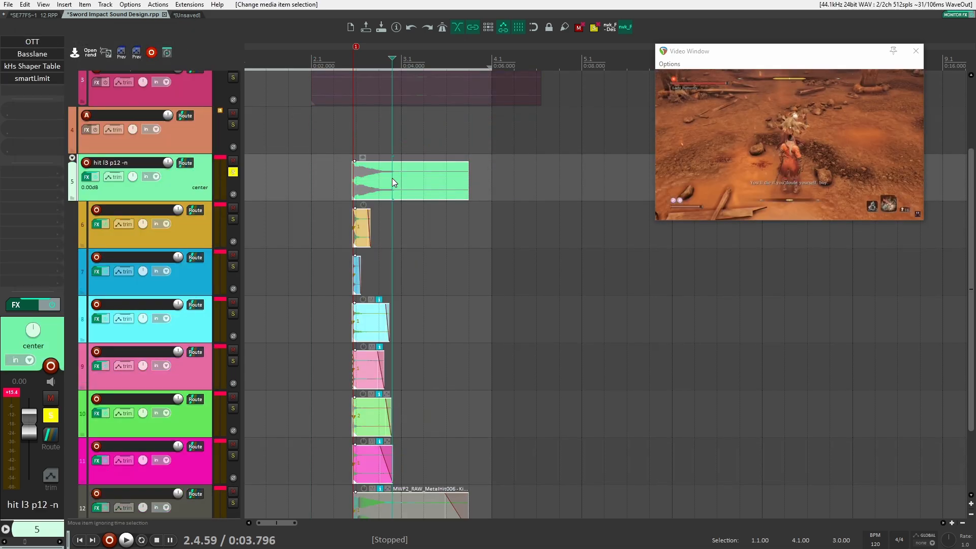
{"action": "key", "text": "v"}
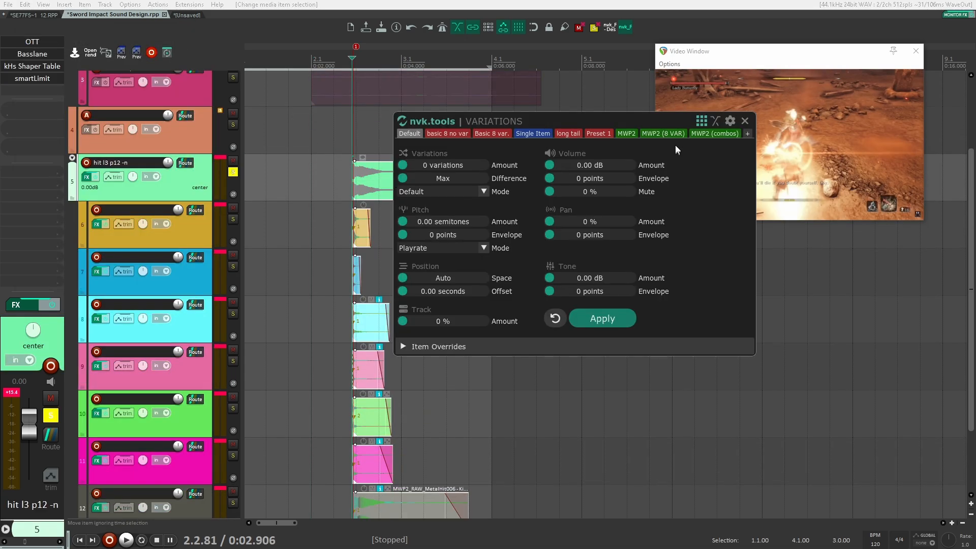
{"action": "left_click", "coordinate": [669, 133]}
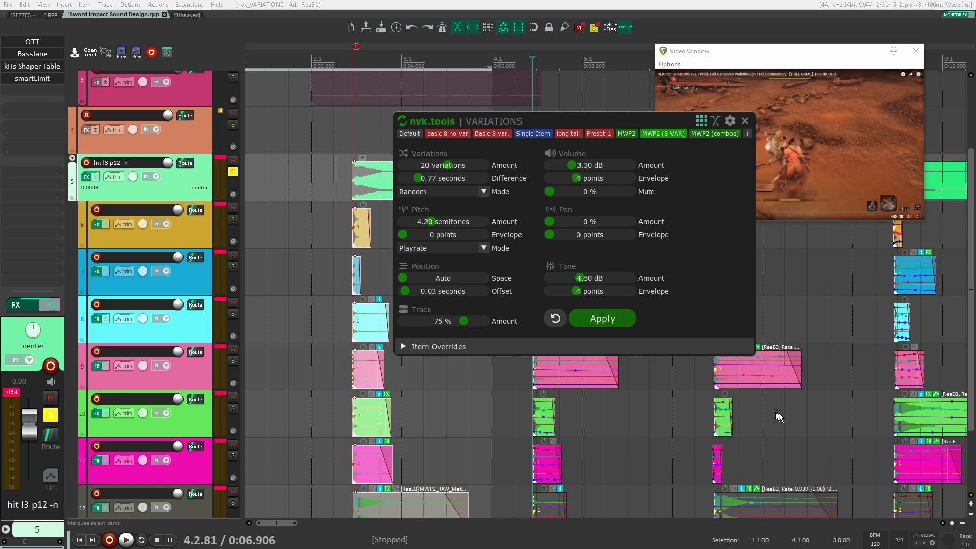
Play through the generated hit variations, moving the VARIATIONS window aside to see them.
{"action": "scroll", "coordinate": [779, 417], "scroll_direction": "right", "scroll_amount": 3}
{"action": "scroll", "coordinate": [380, 383], "scroll_direction": "down", "scroll_amount": 1}
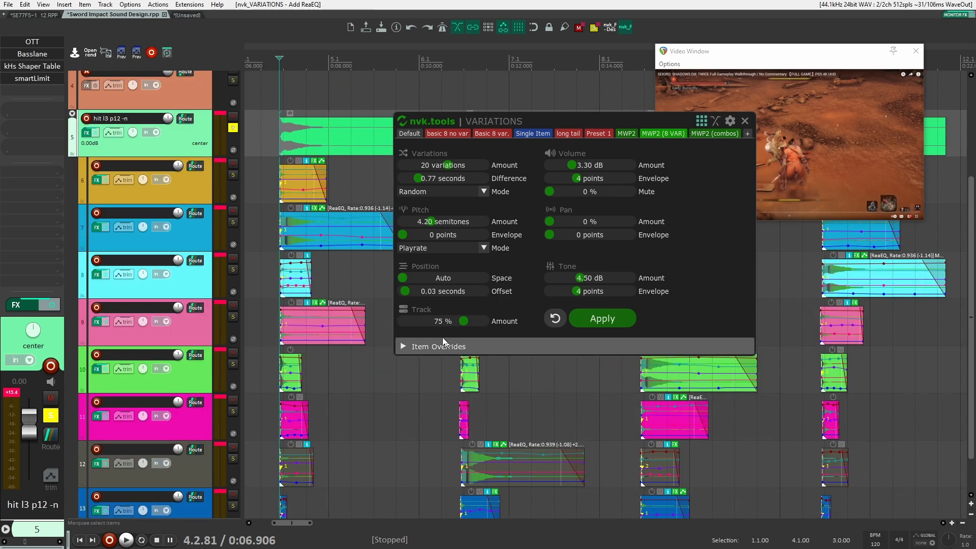
{"action": "scroll", "coordinate": [519, 401], "scroll_direction": "up", "scroll_amount": 2}
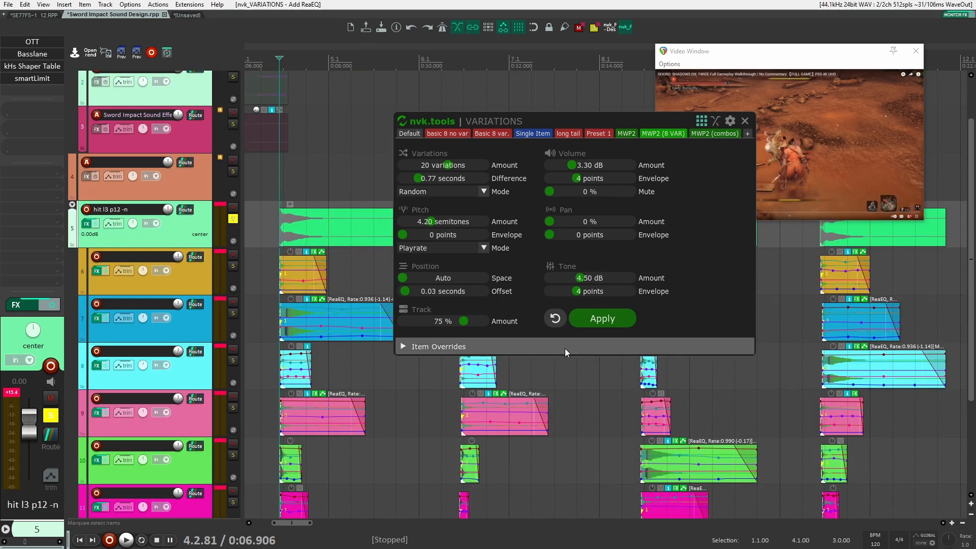
{"action": "key", "text": "space"}
{"action": "left_click_drag", "start_coordinate": [519, 115], "coordinate": [398, 90]}
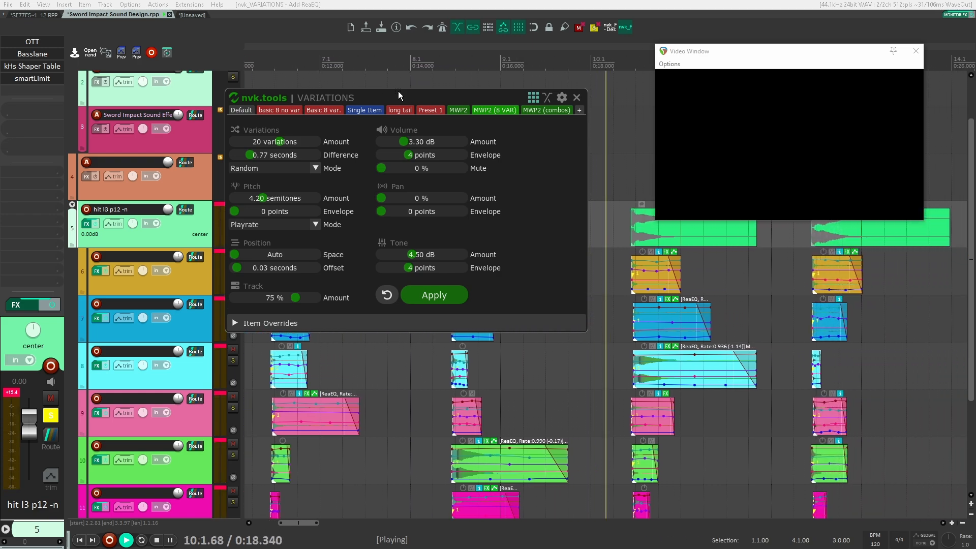
Apply the variation settings again, stop playback and bring the whole row of variations into view.
{"action": "left_click", "coordinate": [432, 295]}
{"action": "left_click", "coordinate": [604, 169]}
{"action": "key", "text": "space"}
{"action": "scroll", "coordinate": [393, 249], "scroll_direction": "down", "scroll_amount": 3}
{"action": "scroll", "coordinate": [393, 249], "scroll_direction": "down", "scroll_amount": 2}
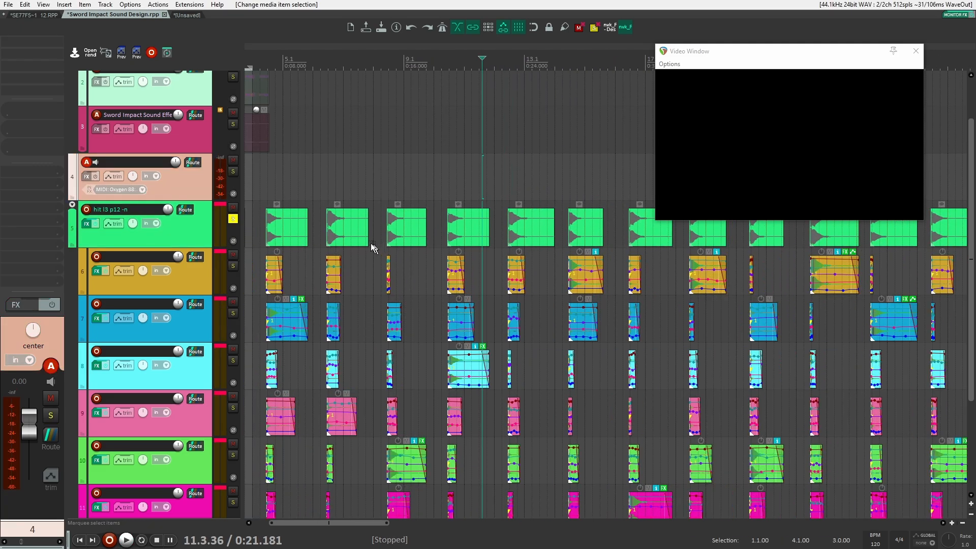
{"action": "scroll", "coordinate": [279, 232], "scroll_direction": "down", "scroll_amount": 1}
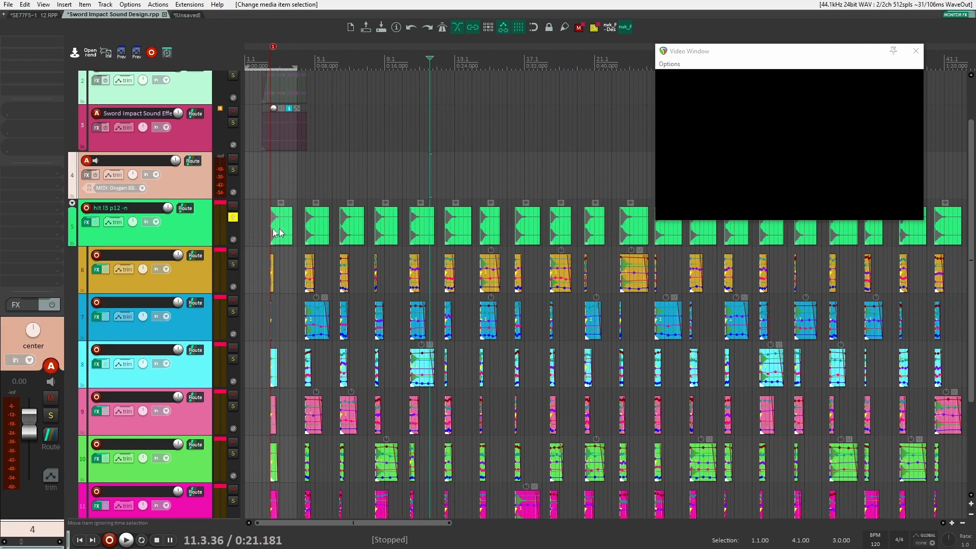
Collapse folder track 5, turn off its solo and play the first hit together with the video's own audio.
{"action": "left_click", "coordinate": [72, 203]}
{"action": "scroll", "coordinate": [261, 169], "scroll_direction": "up", "scroll_amount": 5}
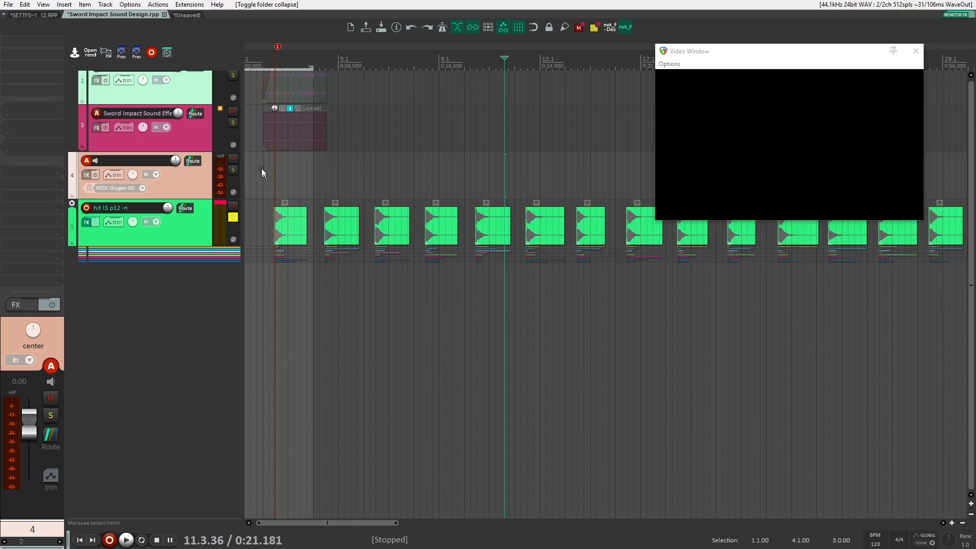
{"action": "left_click", "coordinate": [233, 217]}
{"action": "left_click", "coordinate": [279, 184]}
{"action": "scroll", "coordinate": [295, 248], "scroll_direction": "up", "scroll_amount": 2}
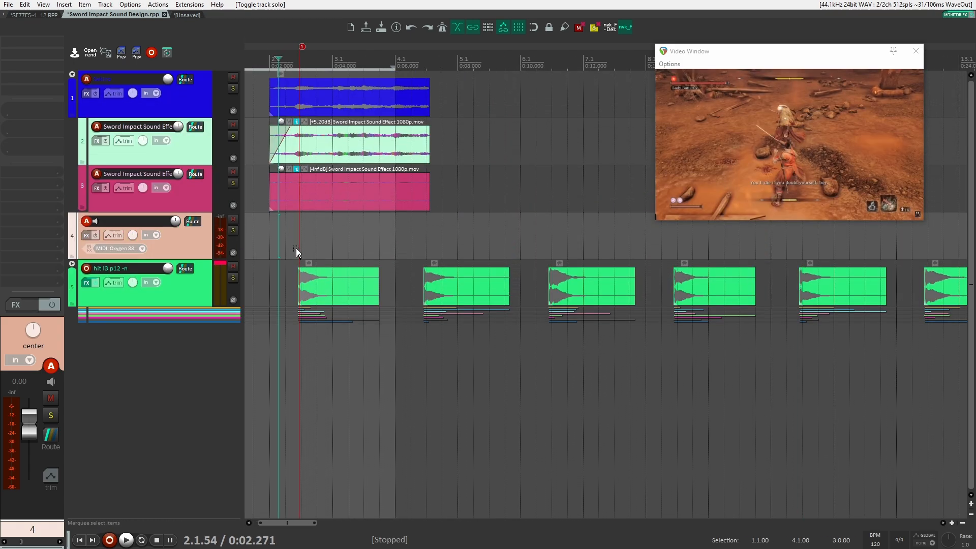
{"action": "scroll", "coordinate": [295, 243], "scroll_direction": "up", "scroll_amount": 2}
{"action": "left_click", "coordinate": [287, 227]}
{"action": "key", "text": "space"}
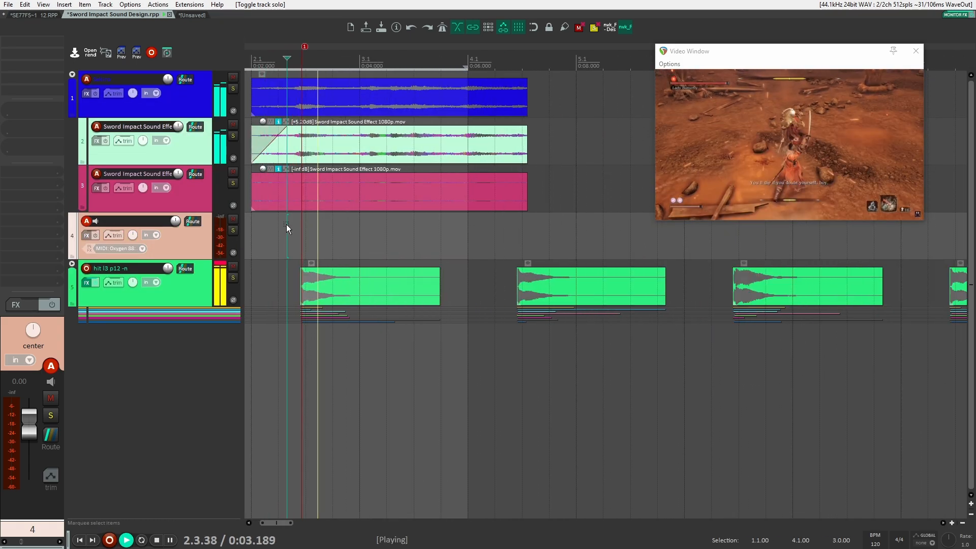
{"action": "key", "text": "space"}
Listen to the video audio on track 2 in solo, unsolo it and play on from the next impact.
{"action": "left_click", "coordinate": [233, 136]}
{"action": "key", "text": "space"}
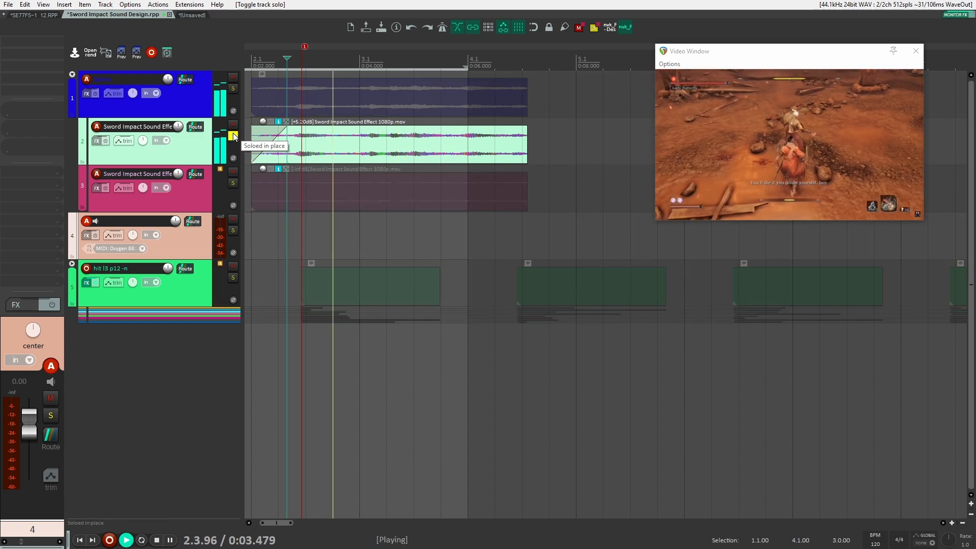
{"action": "left_click", "coordinate": [234, 136]}
{"action": "key", "text": "space"}
{"action": "left_click", "coordinate": [367, 150]}
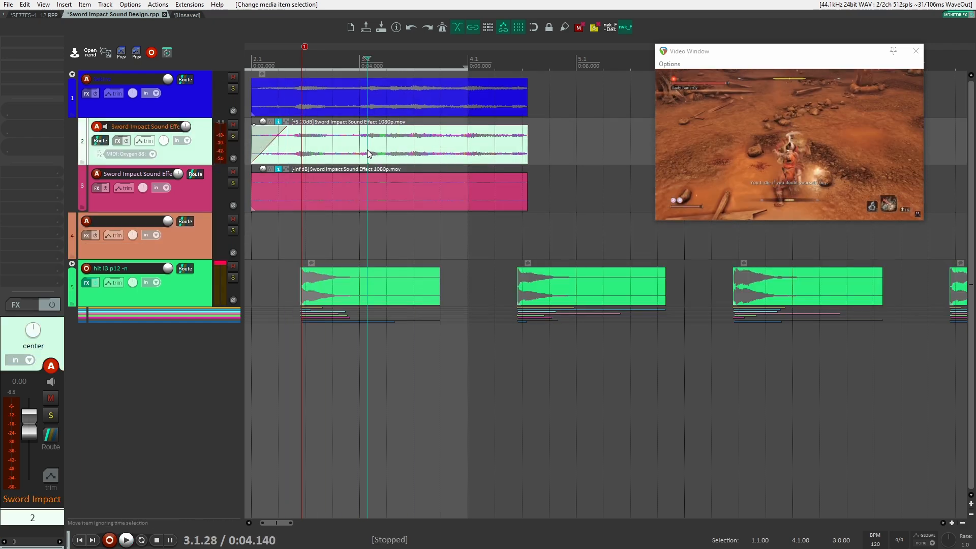
{"action": "key", "text": "space"}
{"action": "key", "text": "space"}
Mute the video item on track 2 and add markers 2, 3 and 4 at the following sword impacts.
{"action": "left_click", "coordinate": [271, 122]}
{"action": "left_click", "coordinate": [374, 148]}
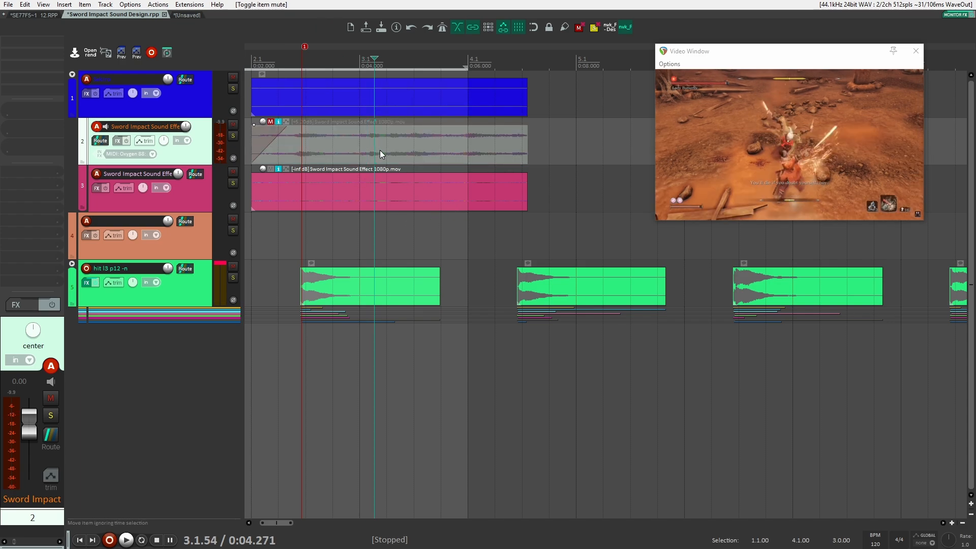
{"action": "key", "text": "Left"}
{"action": "key", "text": "Left"}
{"action": "key", "text": "Left"}
{"action": "key", "text": "Left"}
{"action": "key", "text": "Left"}
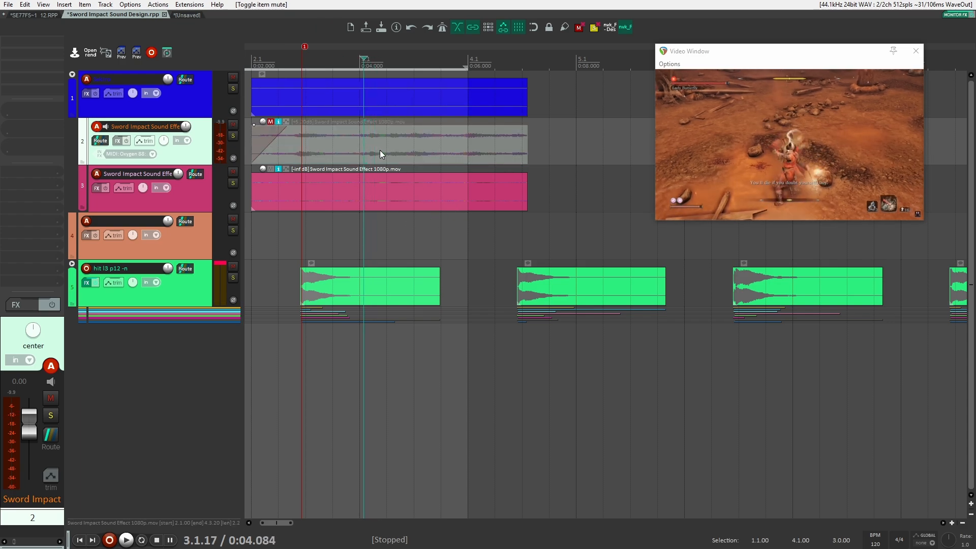
{"action": "key", "text": "Right"}
{"action": "key", "text": "Right"}
{"action": "key", "text": "Right"}
{"action": "key", "text": "Right"}
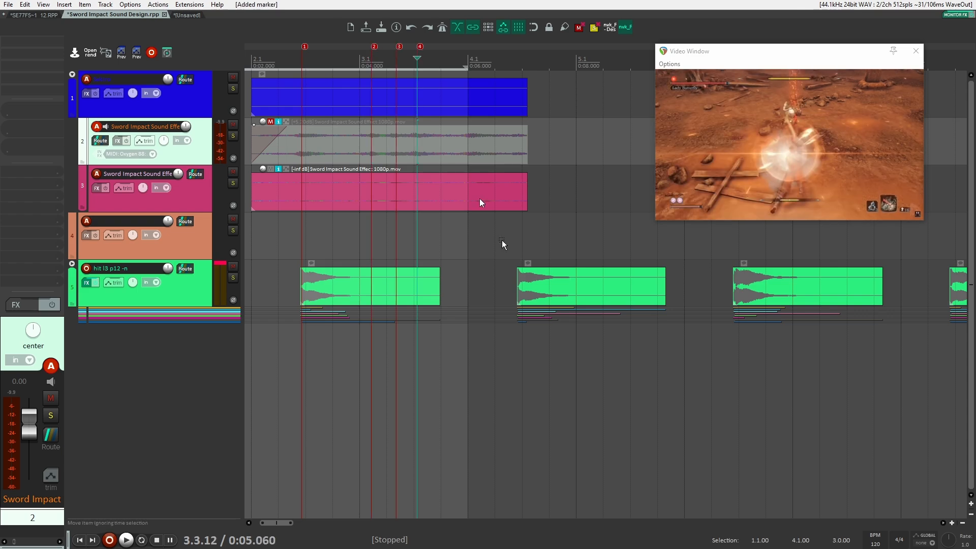
Try to place a hit variation from track 5 below the folder near the new impact markers, and undo the attempt.
{"action": "left_click_drag", "start_coordinate": [742, 376], "coordinate": [756, 387]}
{"action": "scroll", "coordinate": [766, 370], "scroll_direction": "down", "scroll_amount": 3}
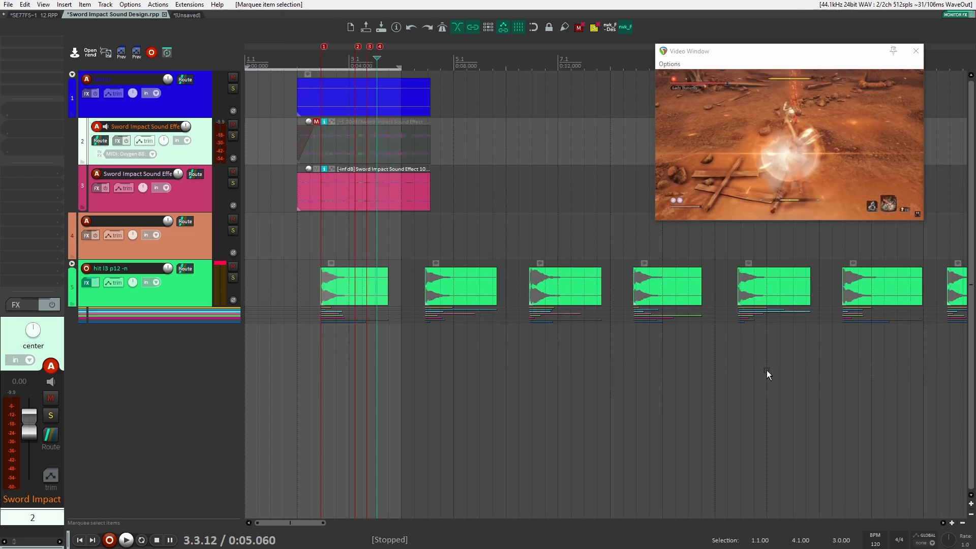
{"action": "scroll", "coordinate": [767, 370], "scroll_direction": "down", "scroll_amount": 2}
{"action": "left_click_drag", "start_coordinate": [673, 285], "coordinate": [340, 367]}
{"action": "key", "text": "ctrl+z"}
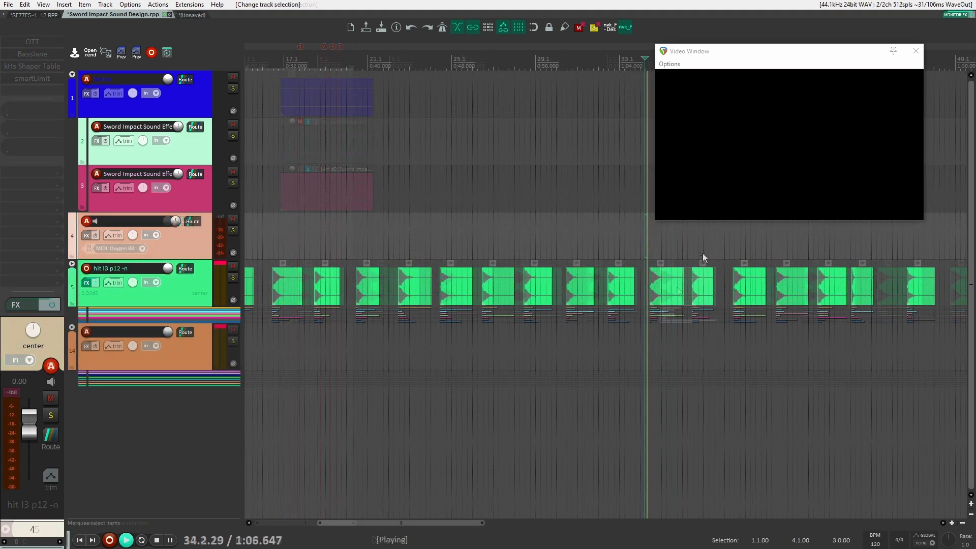
Play the hit variations on track 5 from further along the timeline.
{"action": "key", "text": "space"}
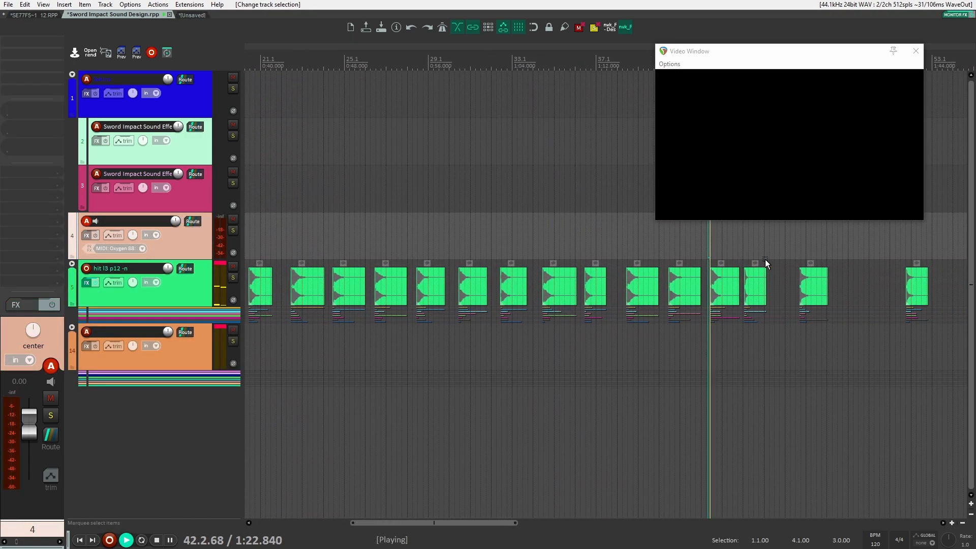
{"action": "key", "text": "space"}
{"action": "left_click", "coordinate": [633, 254]}
{"action": "key", "text": "space"}
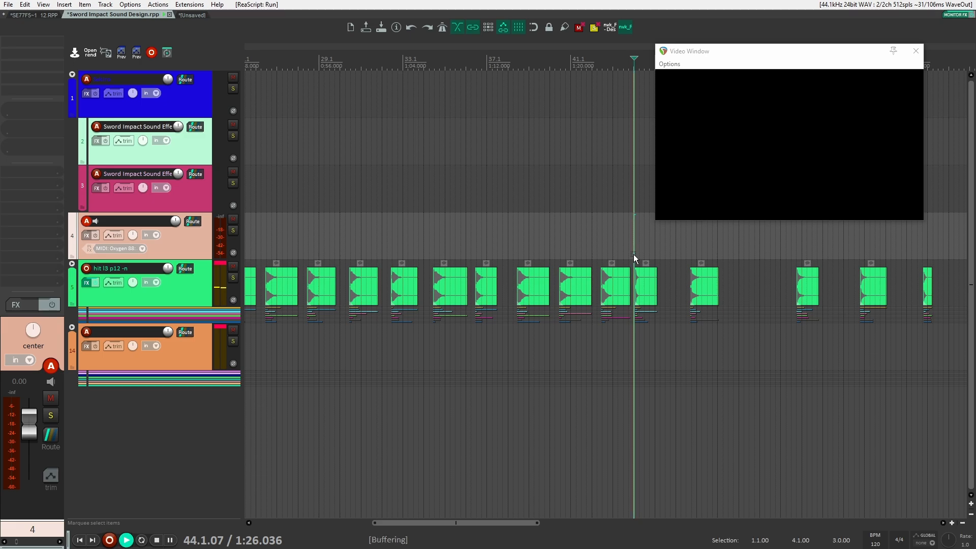
Audition the track 5 hit variations one after another, from the one near bar 43 to those around bar 57.
{"action": "left_click", "coordinate": [595, 286]}
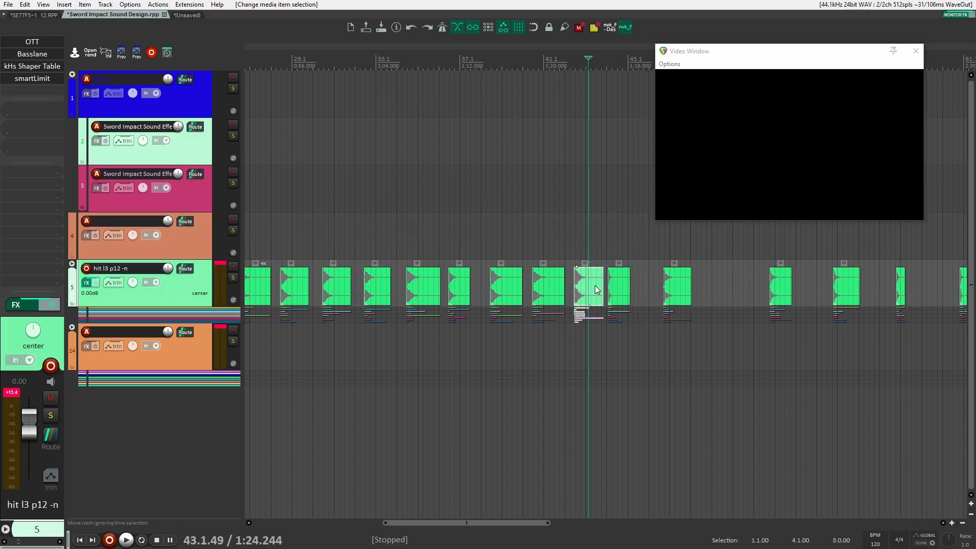
{"action": "key", "text": "ctrl+Right"}
{"action": "key", "text": "ctrl+Right"}
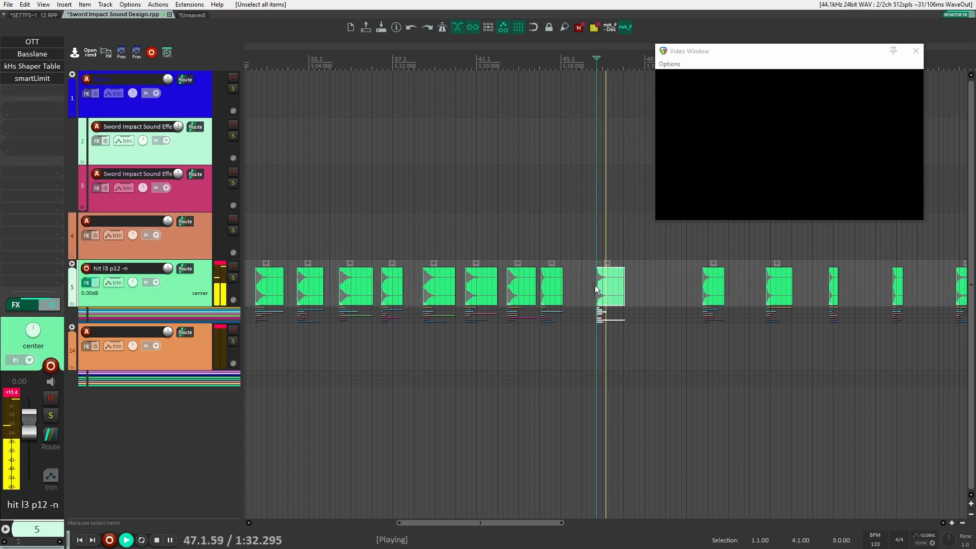
{"action": "key", "text": "ctrl+Right"}
{"action": "key", "text": "ctrl+Right"}
{"action": "key", "text": "ctrl+Right"}
{"action": "key", "text": "ctrl+Right"}
{"action": "key", "text": "ctrl+Right"}
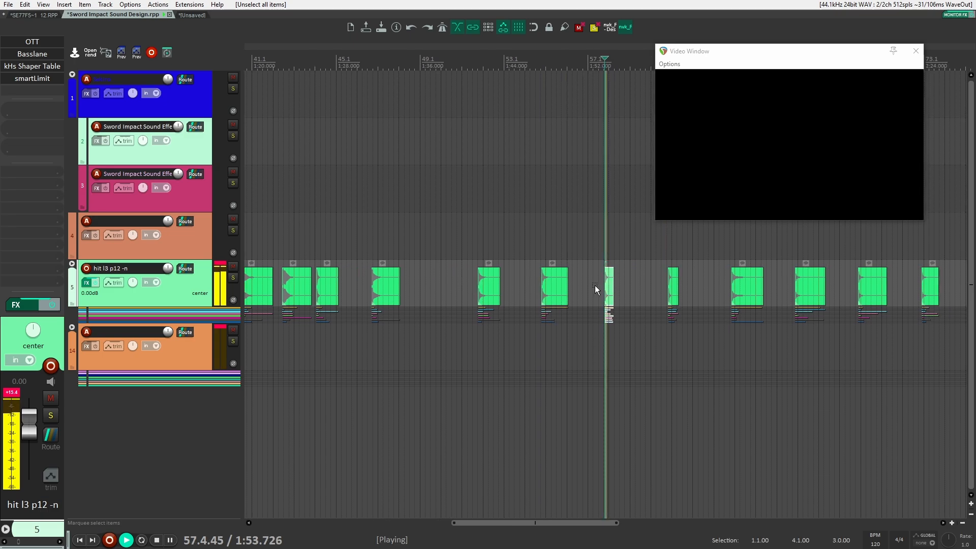
{"action": "key", "text": "ctrl+Left"}
{"action": "key", "text": "ctrl+Left"}
{"action": "key", "text": "ctrl+Left"}
{"action": "key", "text": "space"}
{"action": "scroll", "coordinate": [541, 293], "scroll_direction": "down", "scroll_amount": 8}
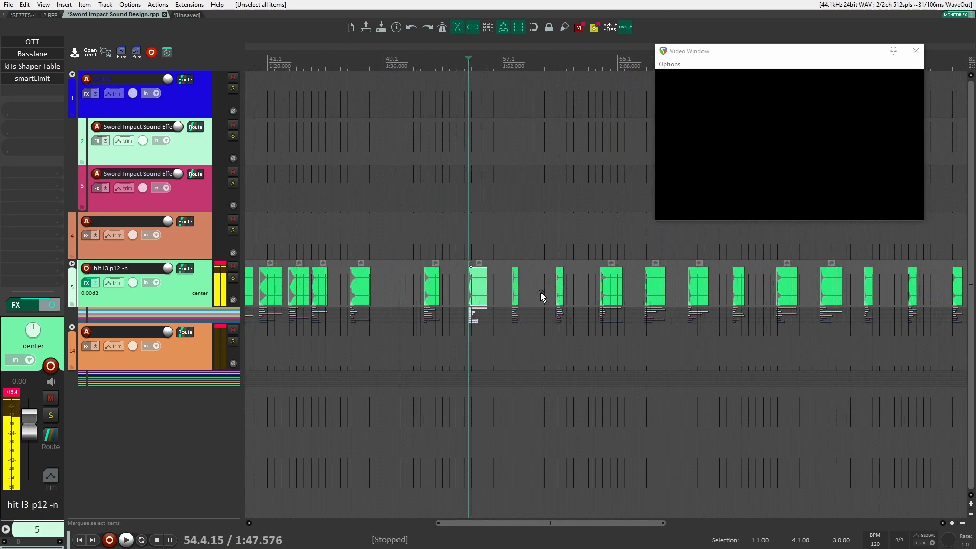
Return to the start of the timeline and check the video frame near marker 2.
{"action": "scroll", "coordinate": [257, 327], "scroll_direction": "up", "scroll_amount": 5}
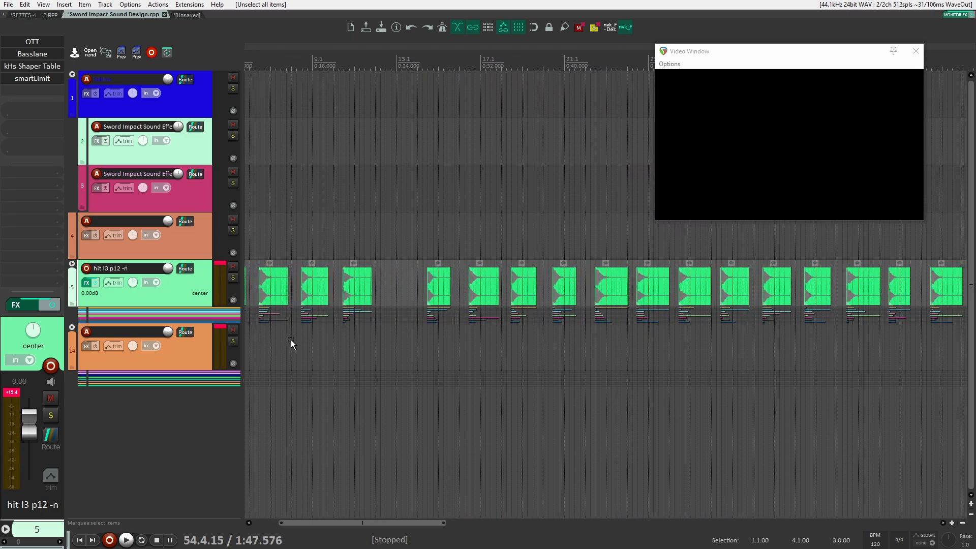
{"action": "left_click", "coordinate": [337, 345]}
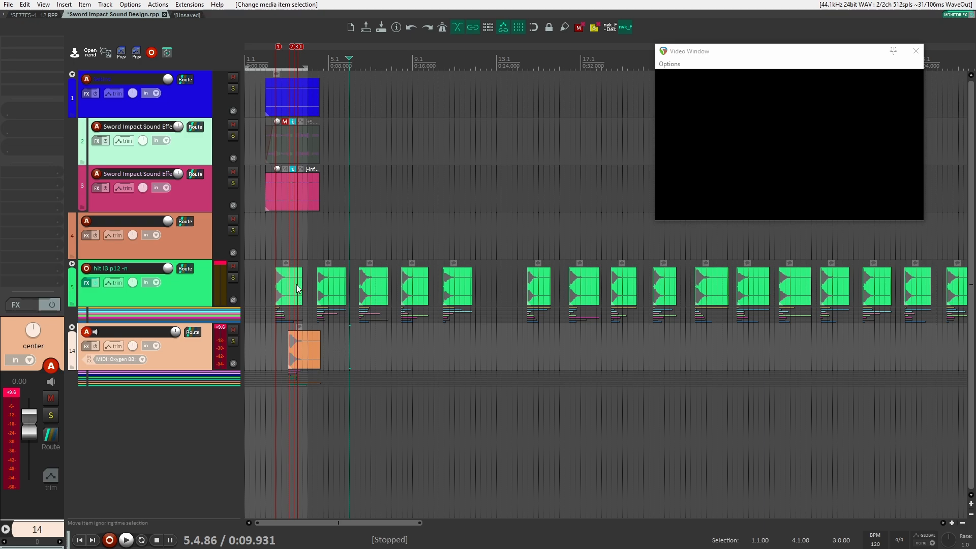
{"action": "scroll", "coordinate": [411, 348], "scroll_direction": "down", "scroll_amount": 1}
{"action": "scroll", "coordinate": [288, 315], "scroll_direction": "up", "scroll_amount": 7}
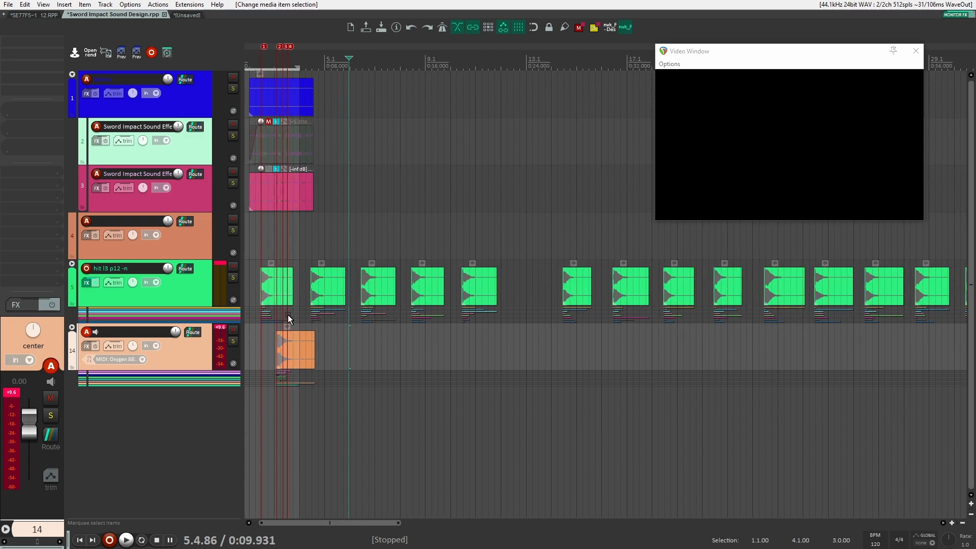
{"action": "left_click", "coordinate": [359, 190]}
{"action": "scroll", "coordinate": [784, 305], "scroll_direction": "down", "scroll_amount": 5}
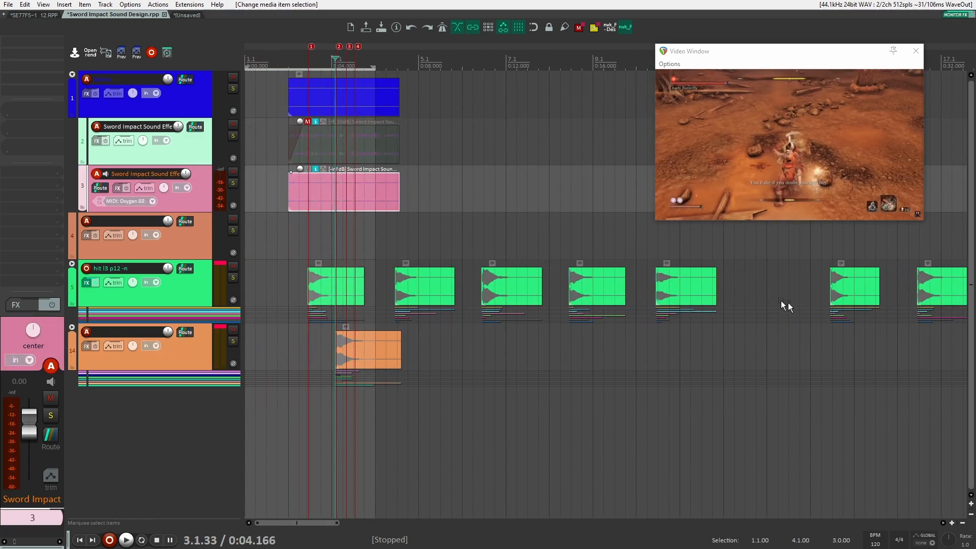
{"action": "scroll", "coordinate": [843, 294], "scroll_direction": "right", "scroll_amount": 5}
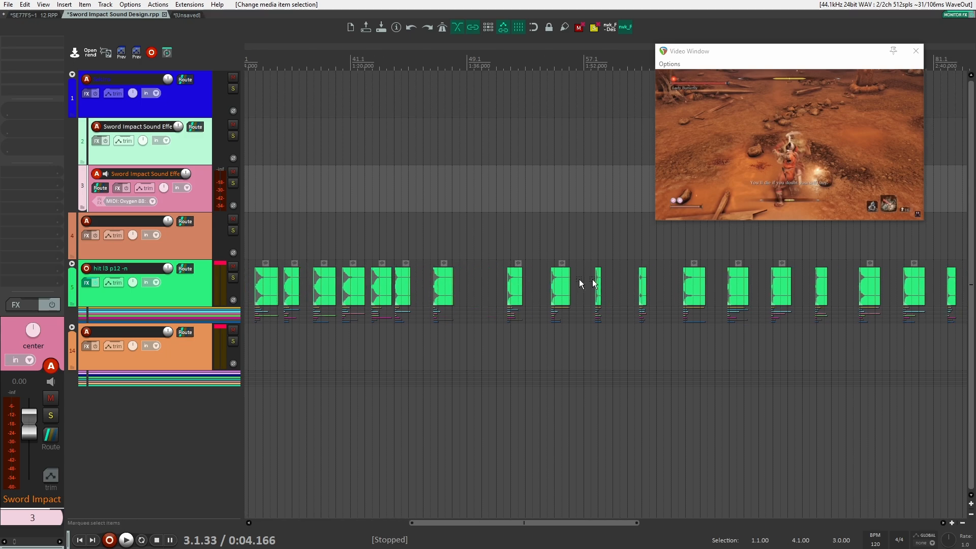
Audition the remaining hit variations on track 5 from about bar 50 to the end of the series.
{"action": "left_click", "coordinate": [483, 281]}
{"action": "scroll", "coordinate": [561, 295], "scroll_direction": "right", "scroll_amount": 2}
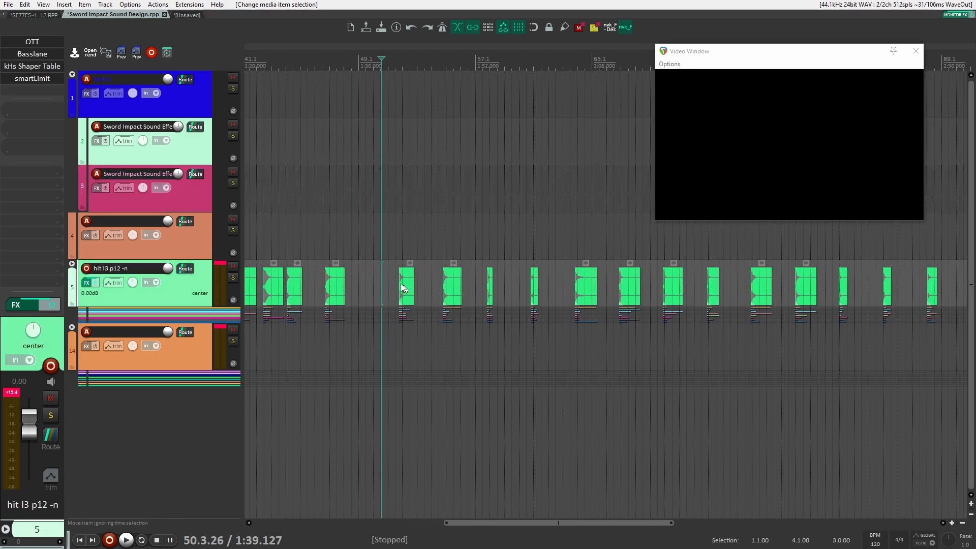
{"action": "key", "text": "space"}
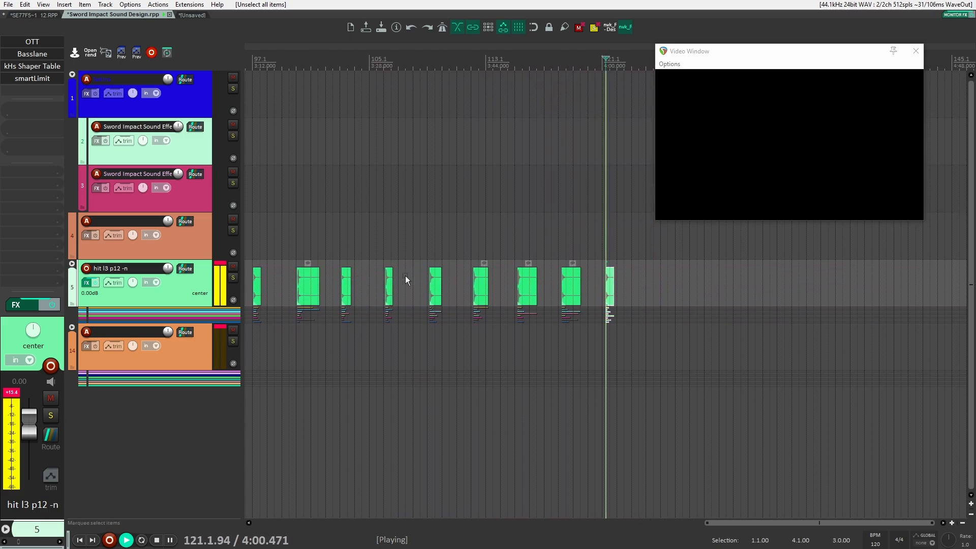
{"action": "key", "text": "Left"}
{"action": "key", "text": "Left"}
{"action": "key", "text": "Left"}
{"action": "key", "text": "Left"}
{"action": "key", "text": "Left"}
{"action": "scroll", "coordinate": [405, 276], "scroll_direction": "down", "scroll_amount": 9}
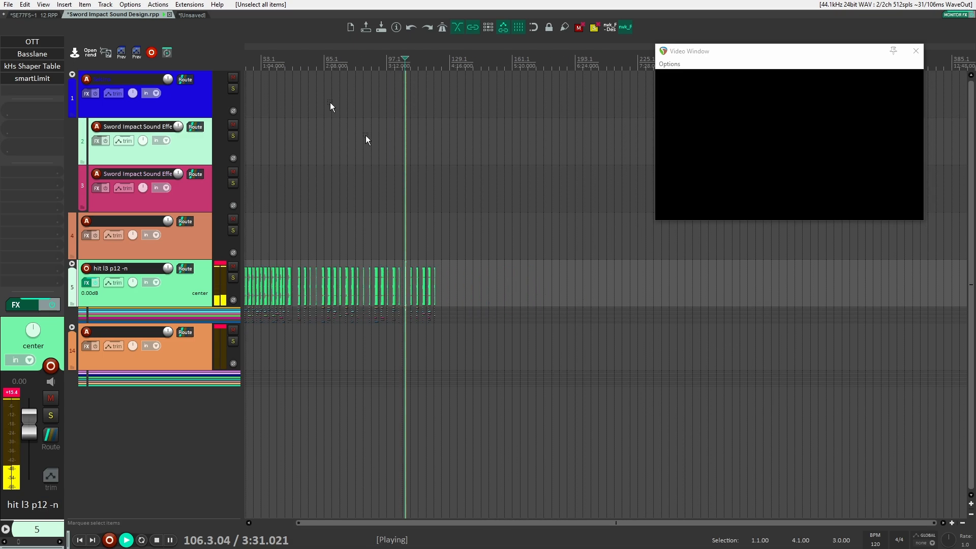
Switch to the unsaved project and play its hit variations on track 2 from the first one.
{"action": "key", "text": "ctrl+Tab"}
{"action": "scroll", "coordinate": [338, 223], "scroll_direction": "down", "scroll_amount": 4}
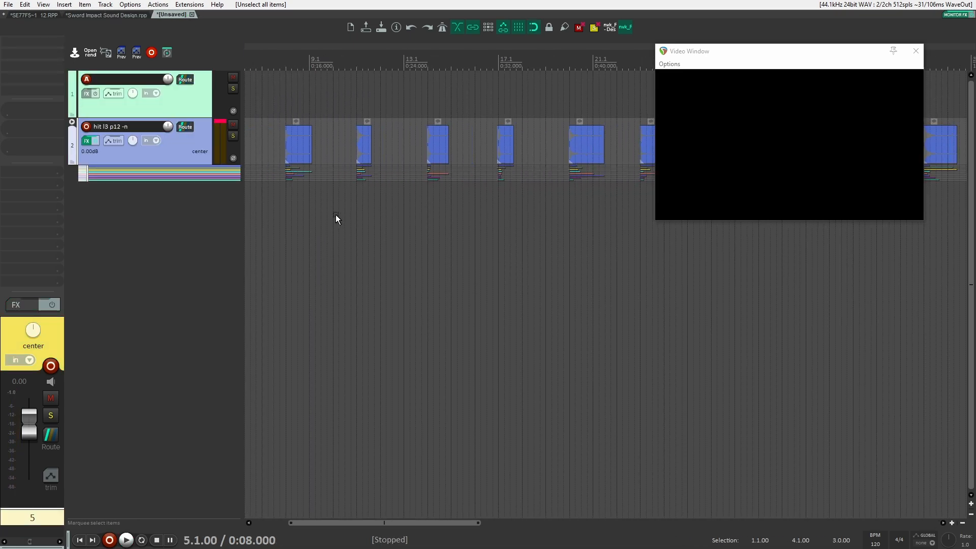
{"action": "scroll", "coordinate": [336, 218], "scroll_direction": "down", "scroll_amount": 4}
{"action": "left_click", "coordinate": [283, 144]}
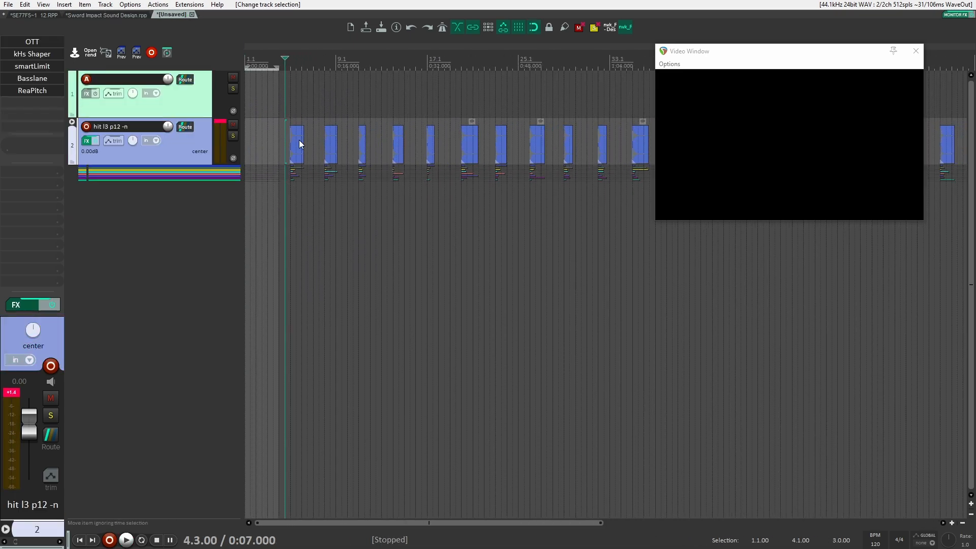
{"action": "left_click", "coordinate": [299, 140]}
{"action": "key", "text": "space"}
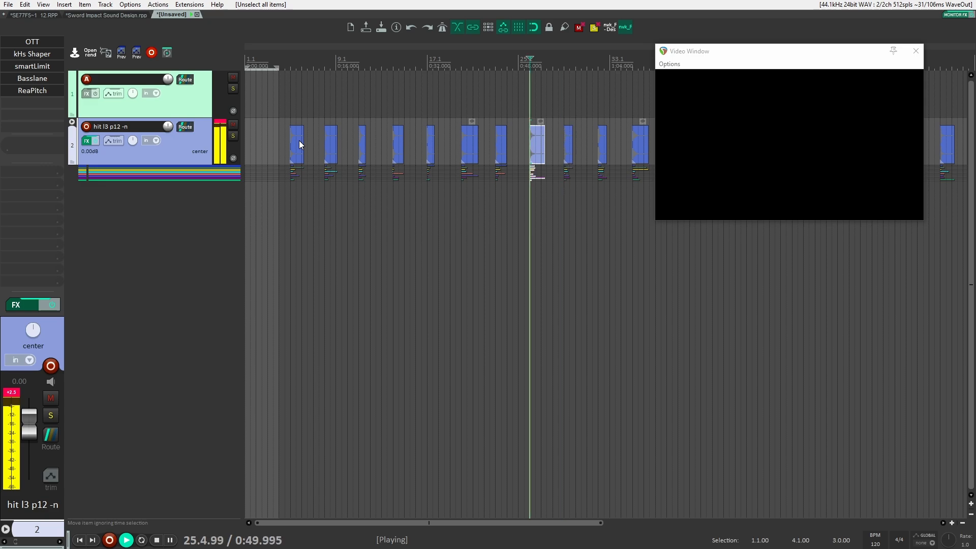
Skip through the following hit variations in the unsaved project up to about bar 68, listening to each.
{"action": "key", "text": "ctrl+Right"}
{"action": "key", "text": "ctrl+Right"}
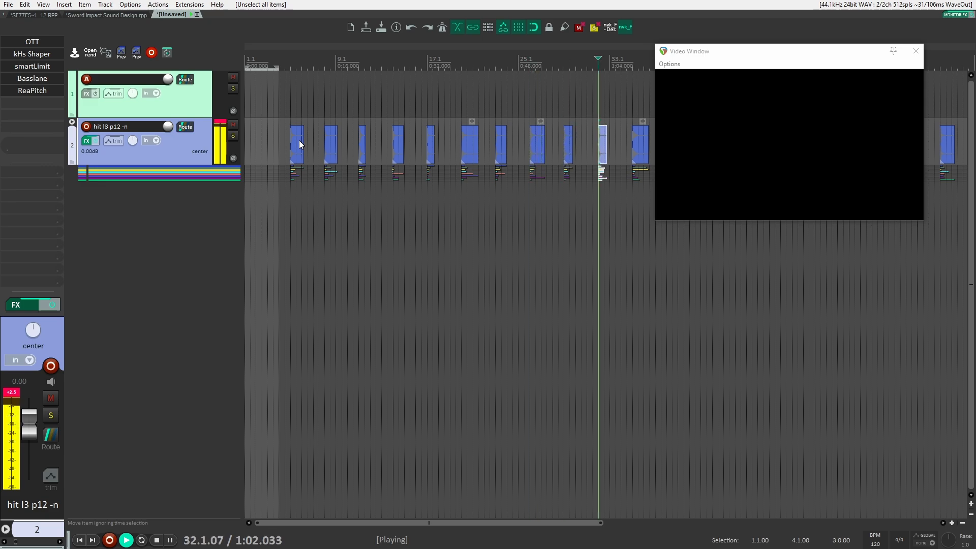
{"action": "key", "text": "ctrl+Right"}
{"action": "key", "text": "ctrl+Right"}
{"action": "key", "text": "ctrl+Left"}
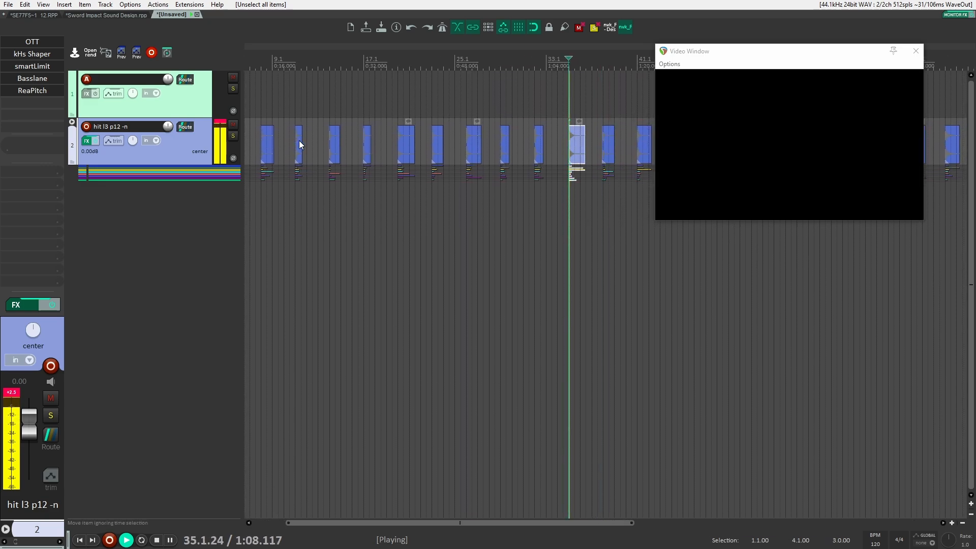
{"action": "key", "text": "ctrl+Right"}
{"action": "key", "text": "ctrl+Right"}
{"action": "key", "text": "ctrl+Right"}
{"action": "key", "text": "ctrl+Right"}
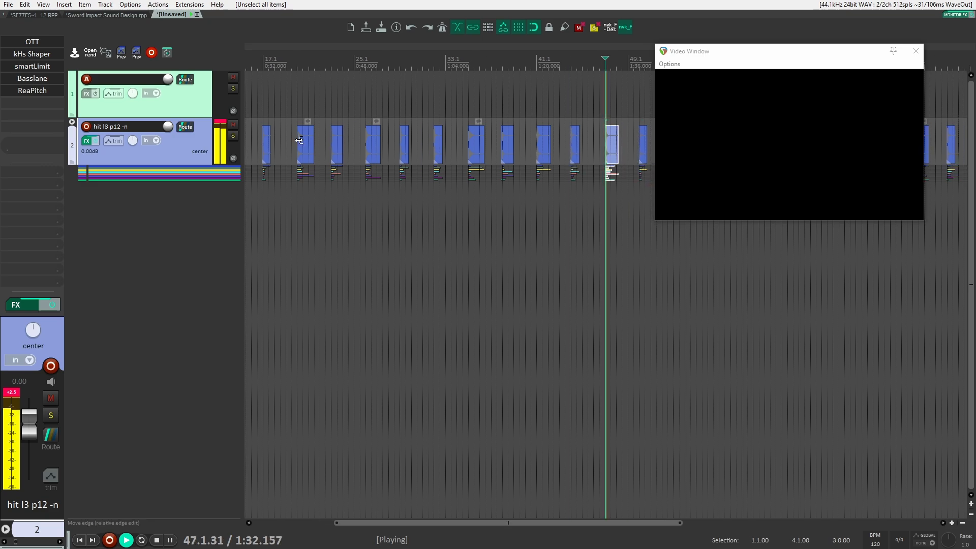
{"action": "key", "text": "ctrl+Right"}
{"action": "key", "text": "ctrl+Right"}
{"action": "key", "text": "ctrl+Right"}
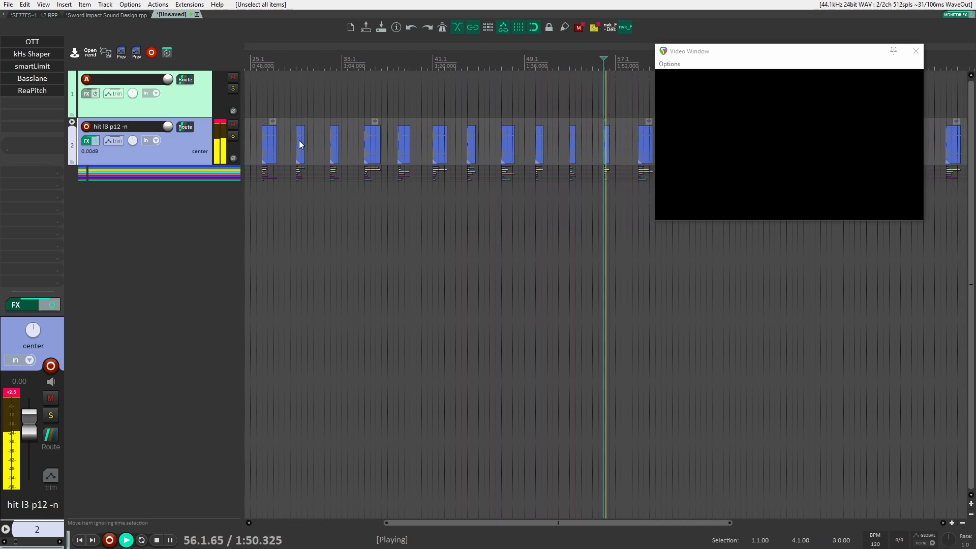
{"action": "key", "text": "ctrl+Right"}
{"action": "key", "text": "ctrl+Right"}
{"action": "key", "text": "ctrl+Right"}
{"action": "key", "text": "ctrl+Right"}
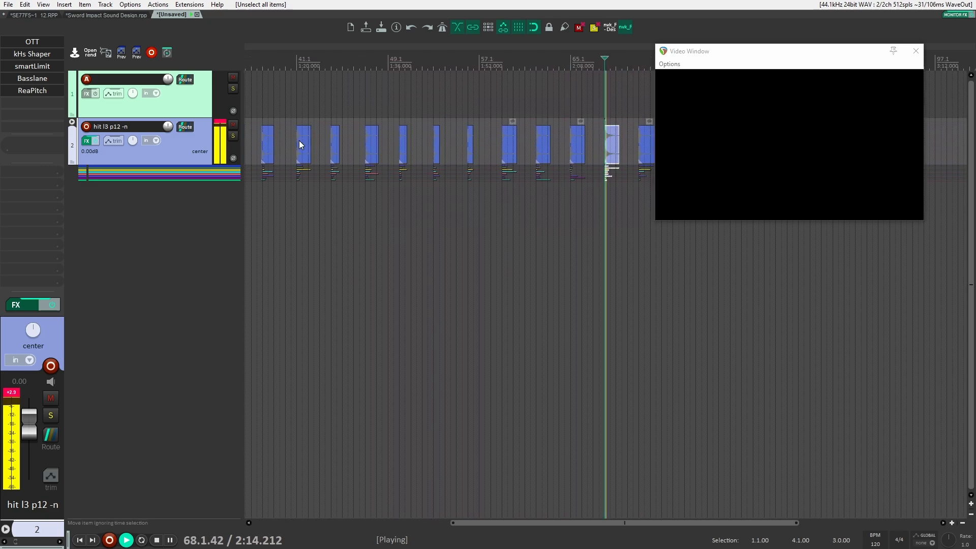
{"action": "key", "text": "ctrl+Left"}
{"action": "key", "text": "ctrl+Right"}
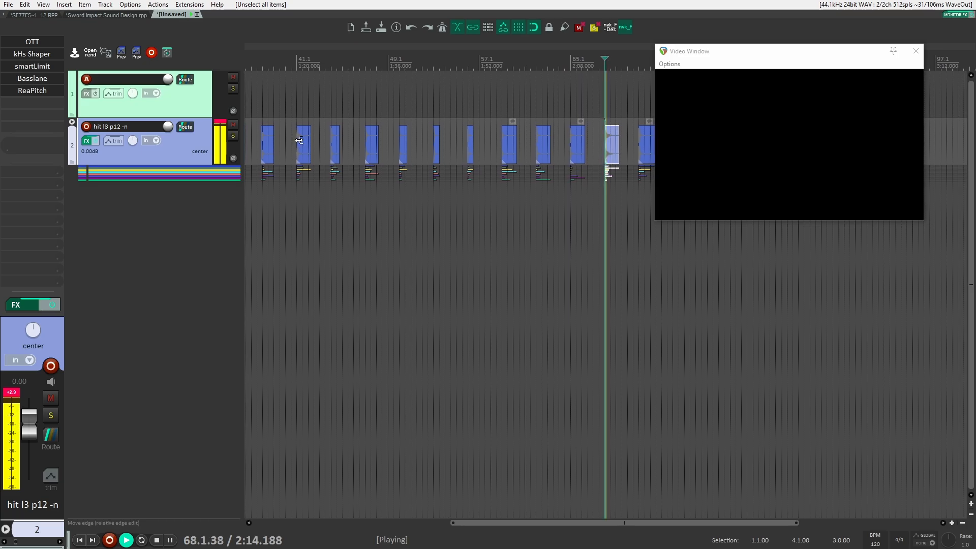
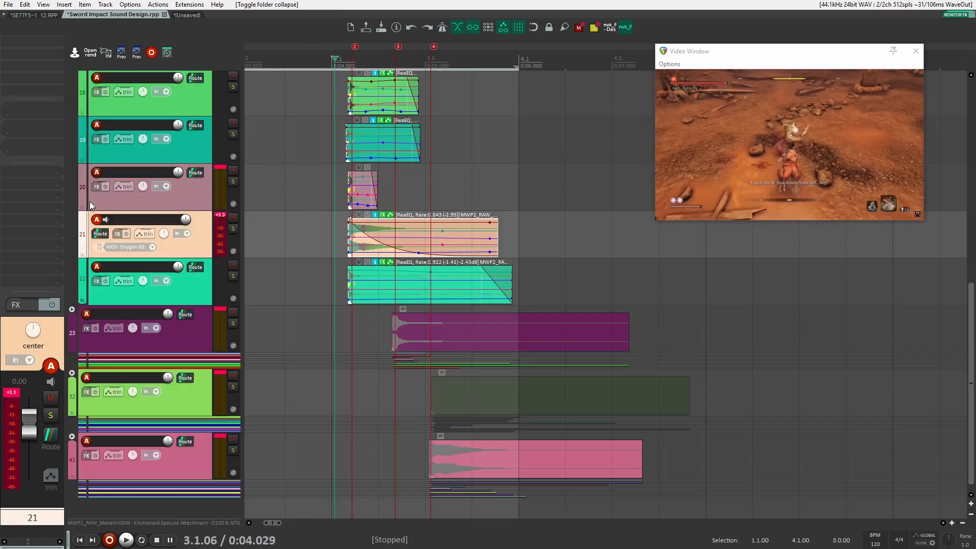
Collapse folder track 14 and play all placed hits with the video from just before marker 1.
{"action": "scroll", "coordinate": [112, 247], "scroll_direction": "up", "scroll_amount": 8}
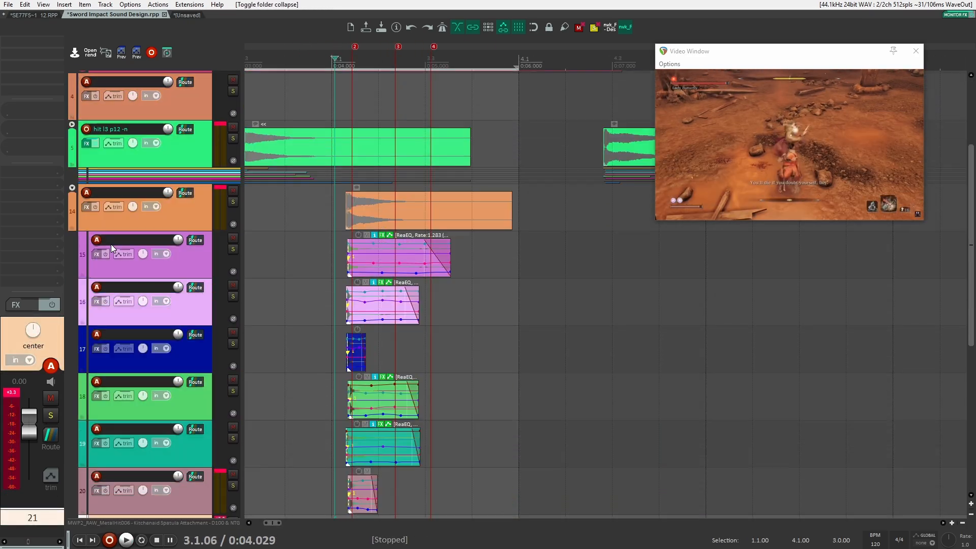
{"action": "scroll", "coordinate": [111, 244], "scroll_direction": "up", "scroll_amount": 1}
{"action": "left_click", "coordinate": [75, 212]}
{"action": "scroll", "coordinate": [336, 272], "scroll_direction": "down", "scroll_amount": 3}
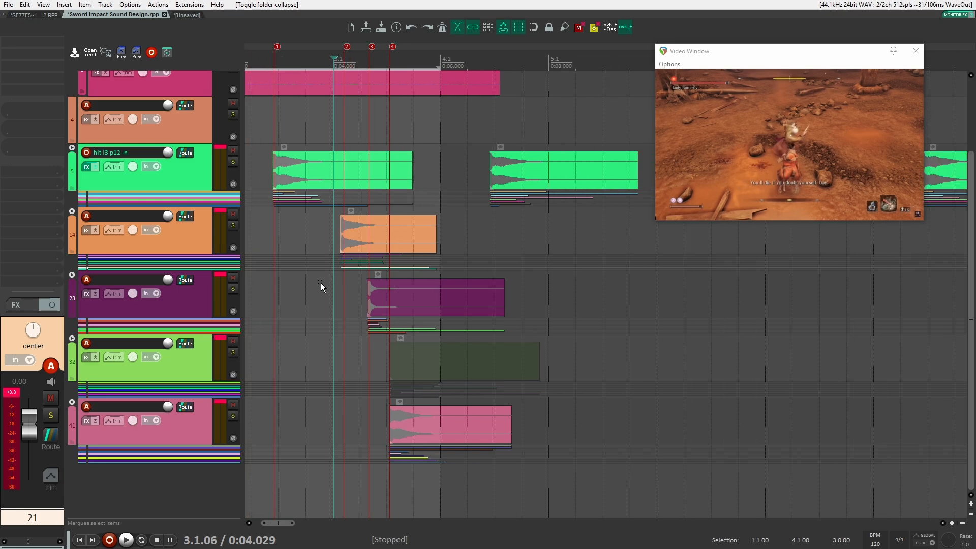
{"action": "left_click_drag", "start_coordinate": [322, 283], "coordinate": [621, 292]}
{"action": "scroll", "coordinate": [646, 292], "scroll_direction": "down", "scroll_amount": 3}
{"action": "left_click", "coordinate": [300, 264]}
{"action": "key", "text": "space"}
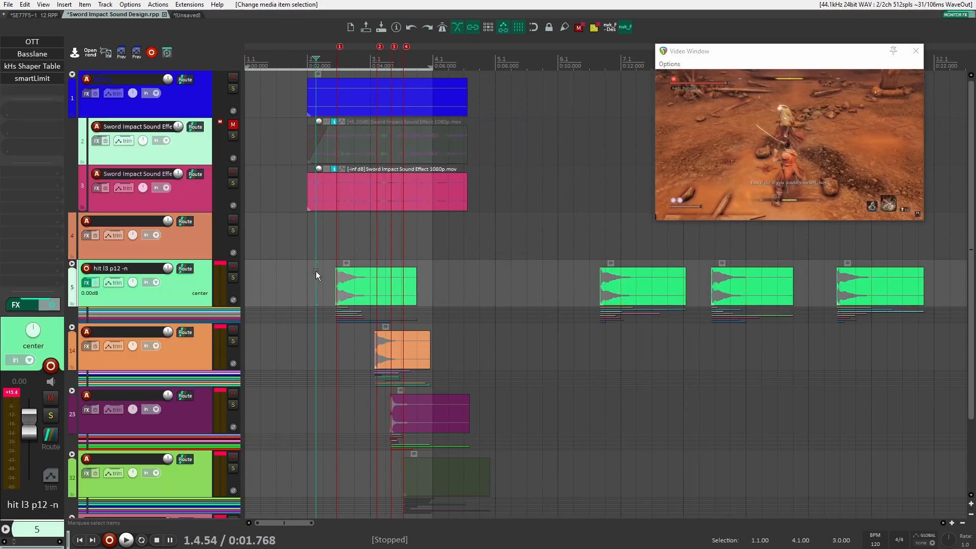
{"action": "scroll", "coordinate": [309, 312], "scroll_direction": "down", "scroll_amount": 2}
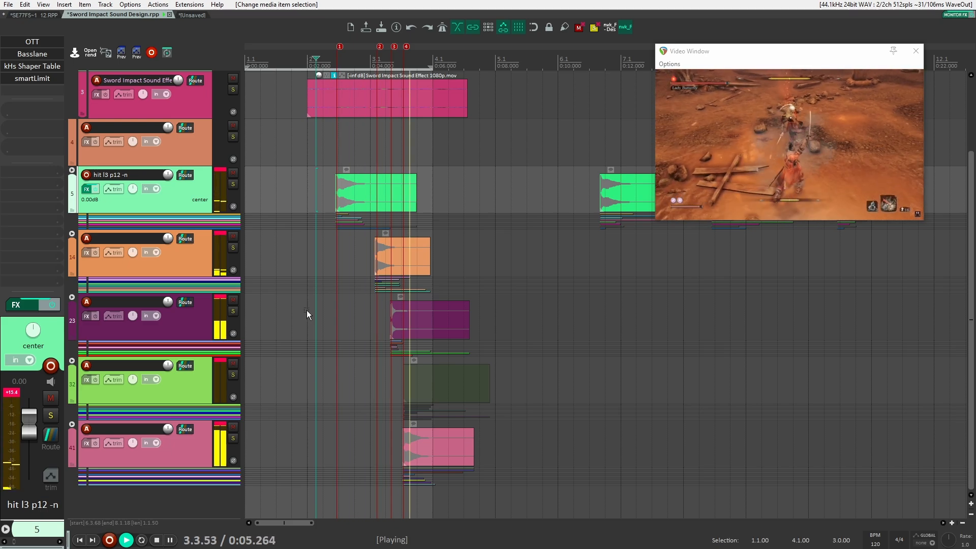
{"action": "key", "text": "space"}
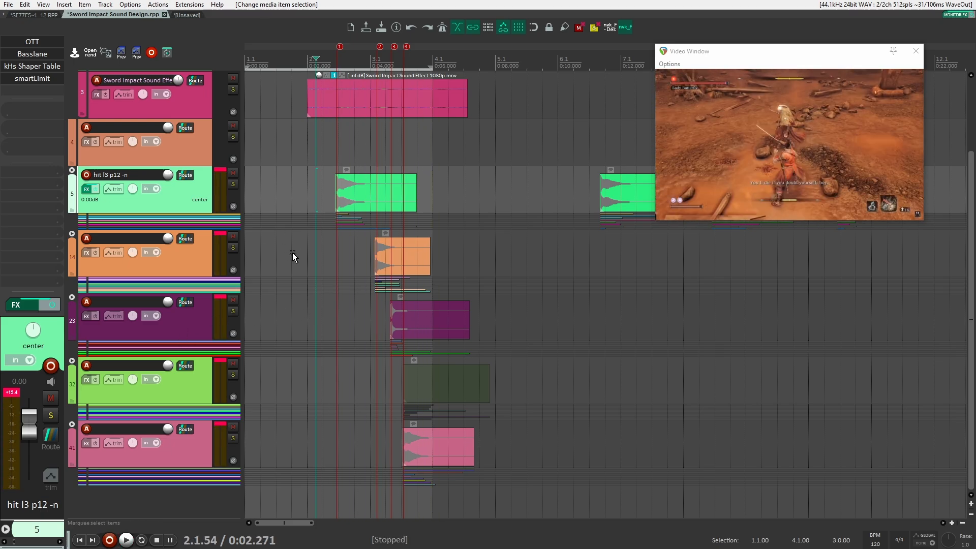
Expand folder track 14 and play its layers from just before marker 2.
{"action": "left_click", "coordinate": [71, 233]}
{"action": "scroll", "coordinate": [316, 315], "scroll_direction": "down", "scroll_amount": 3}
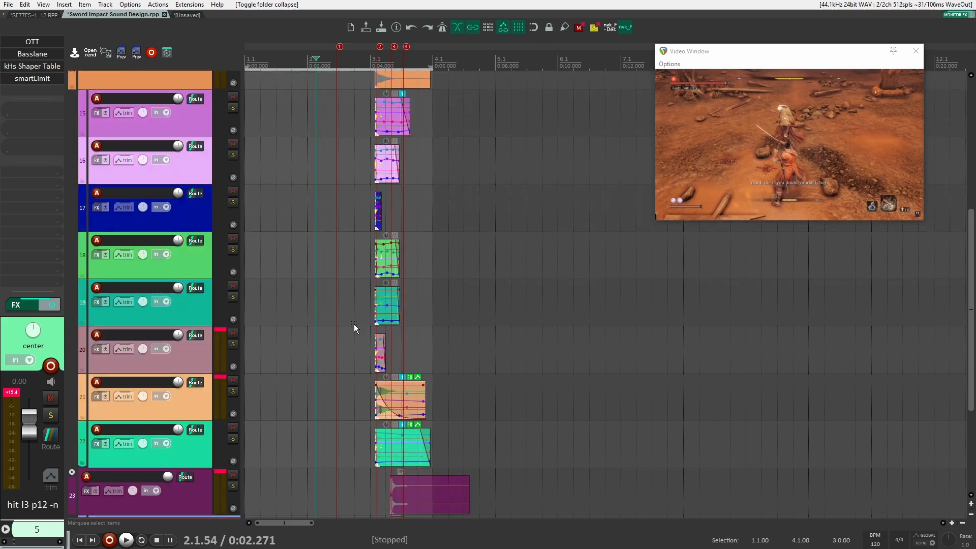
{"action": "scroll", "coordinate": [356, 346], "scroll_direction": "up", "scroll_amount": 4}
{"action": "scroll", "coordinate": [356, 350], "scroll_direction": "up", "scroll_amount": 2}
{"action": "left_click", "coordinate": [383, 352]}
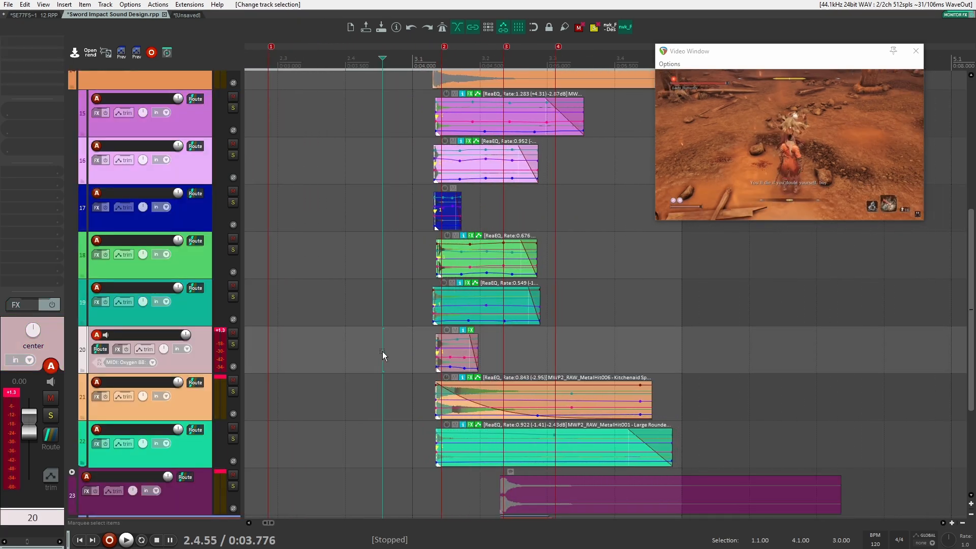
{"action": "key", "text": "space"}
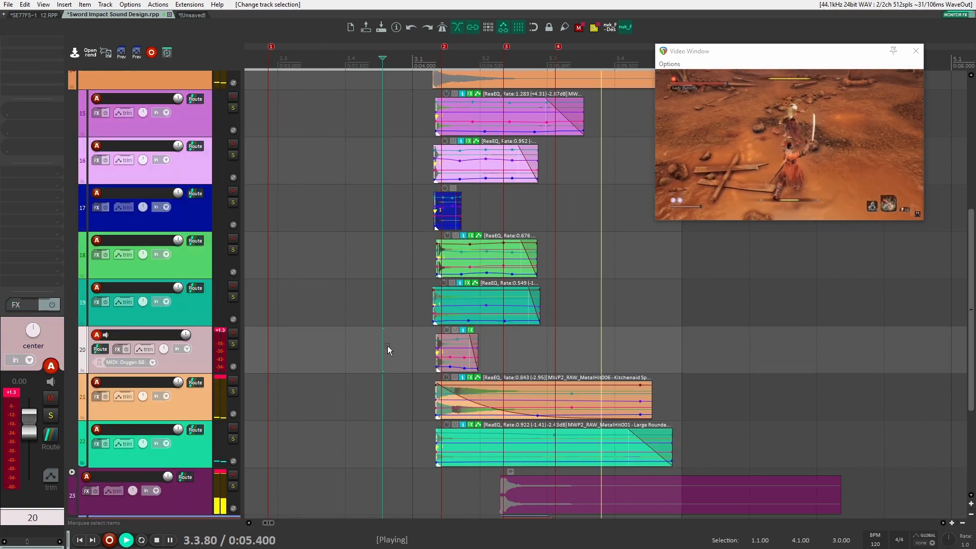
{"action": "key", "text": "space"}
Check track 22 in solo, unsolo it, and shorten its item to the end of track 15's item with a longer fade-out.
{"action": "left_click", "coordinate": [232, 438]}
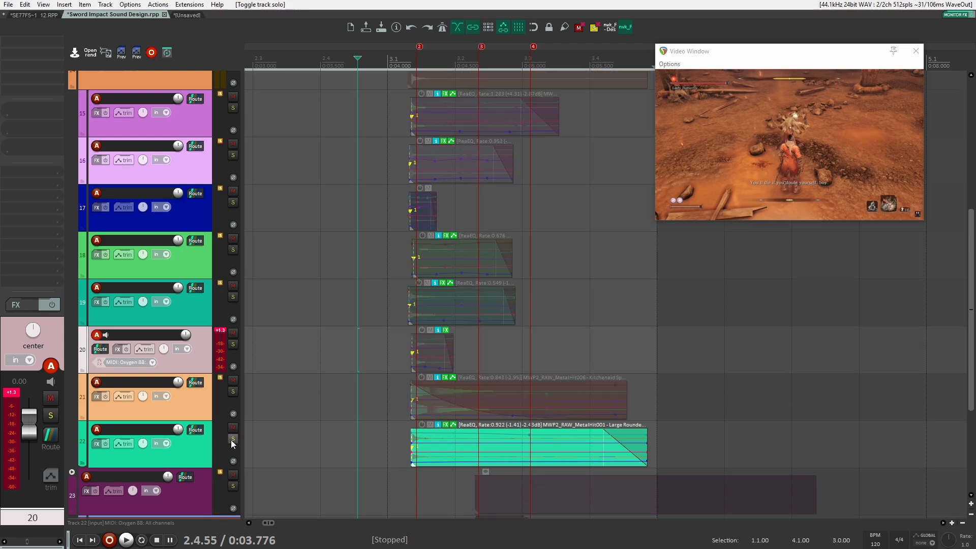
{"action": "key", "text": "space"}
{"action": "left_click", "coordinate": [232, 439]}
{"action": "key", "text": "space"}
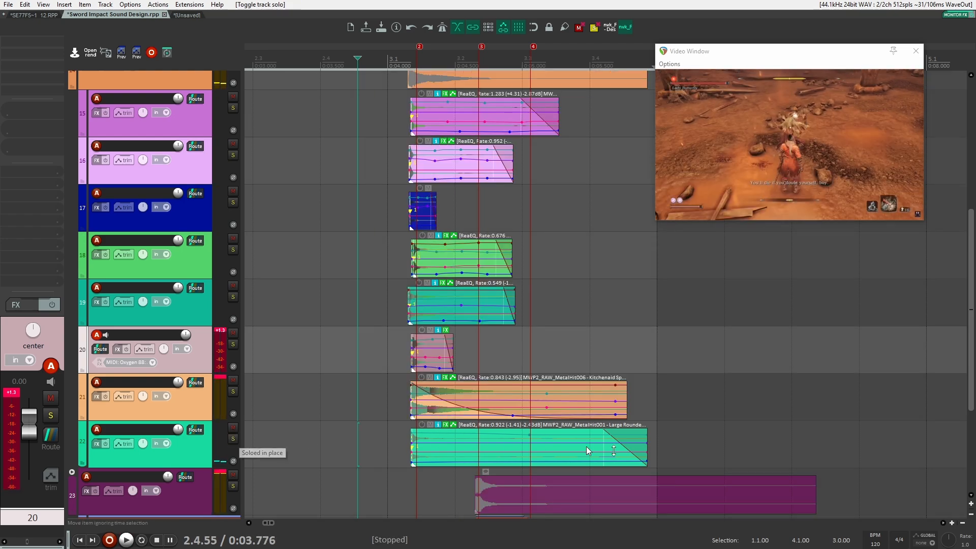
{"action": "left_click_drag", "start_coordinate": [646, 448], "coordinate": [557, 449]}
{"action": "left_click_drag", "start_coordinate": [472, 436], "coordinate": [432, 431]}
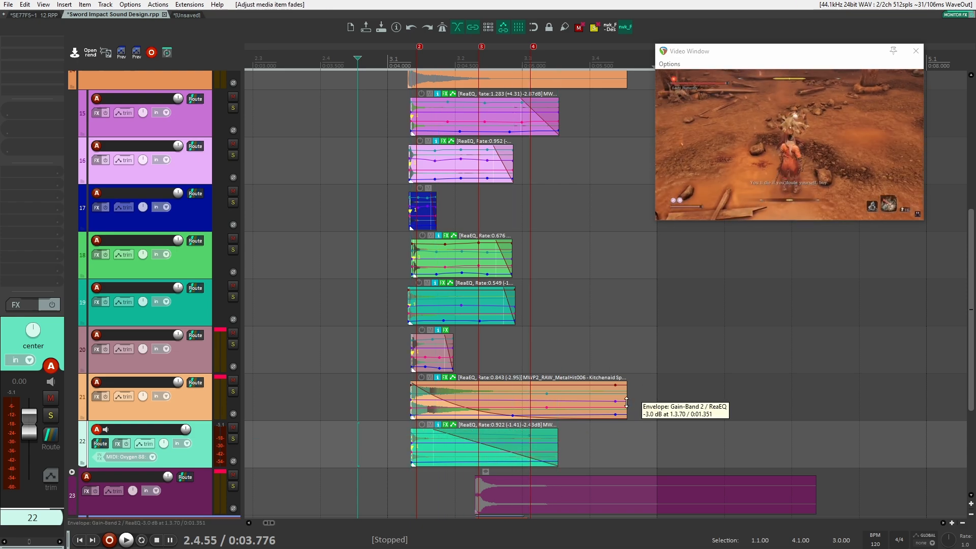
Shorten the items on tracks 21 and 22 and give track 22's item a curved fade-out shape.
{"action": "left_click_drag", "start_coordinate": [627, 402], "coordinate": [529, 401]}
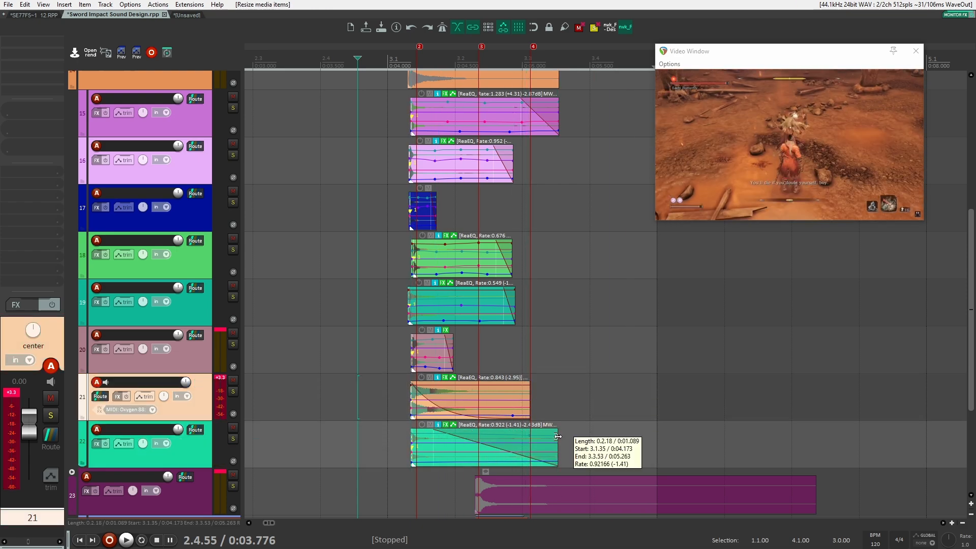
{"action": "left_click_drag", "start_coordinate": [558, 436], "coordinate": [514, 437]}
{"action": "right_click", "coordinate": [441, 436]}
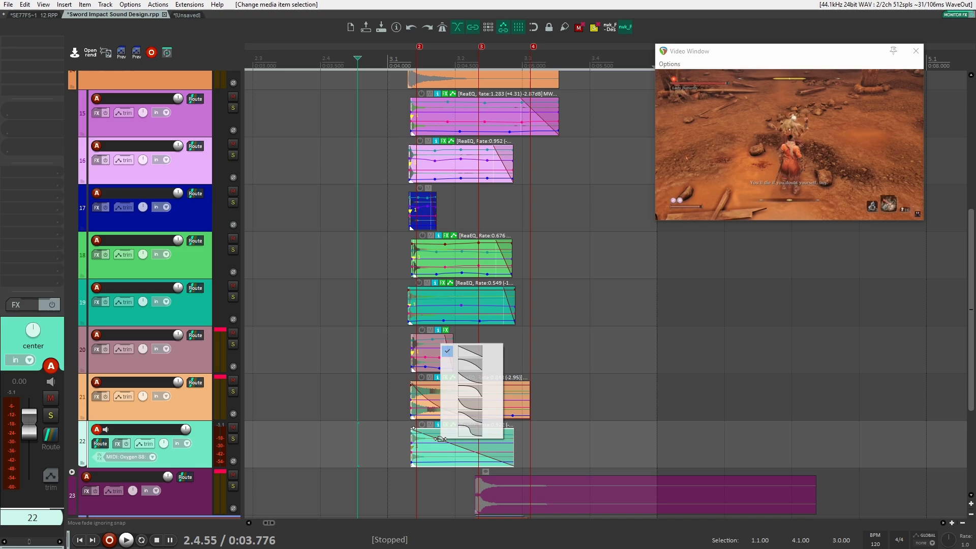
{"action": "left_click", "coordinate": [470, 393]}
Shorten the items on tracks 14, 15 and 16, ending 15 and 16 together, and lengthen the fade-outs of the marker 2 layers.
{"action": "scroll", "coordinate": [512, 403], "scroll_direction": "up", "scroll_amount": 5}
{"action": "scroll", "coordinate": [617, 279], "scroll_direction": "down", "scroll_amount": 3}
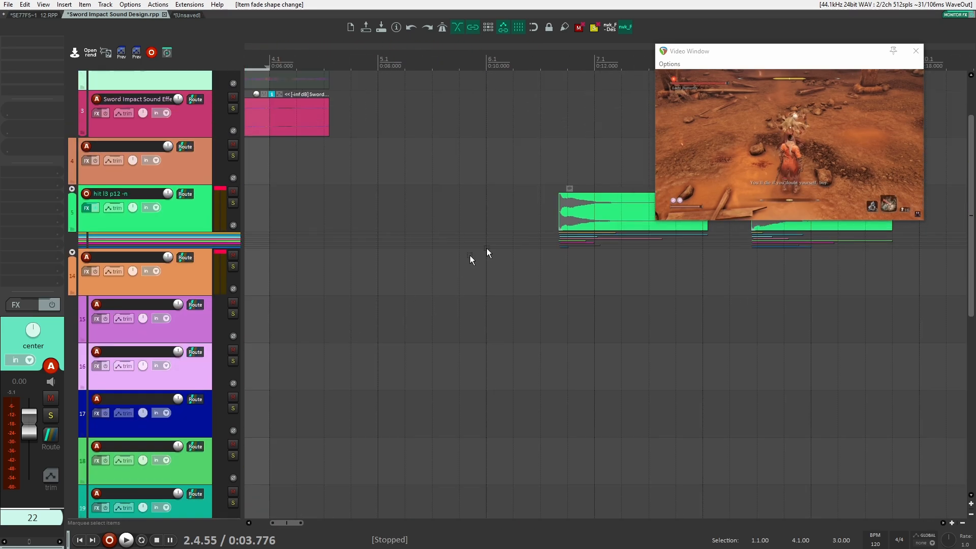
{"action": "scroll", "coordinate": [527, 294], "scroll_direction": "down", "scroll_amount": 3}
{"action": "scroll", "coordinate": [527, 294], "scroll_direction": "up", "scroll_amount": 8}
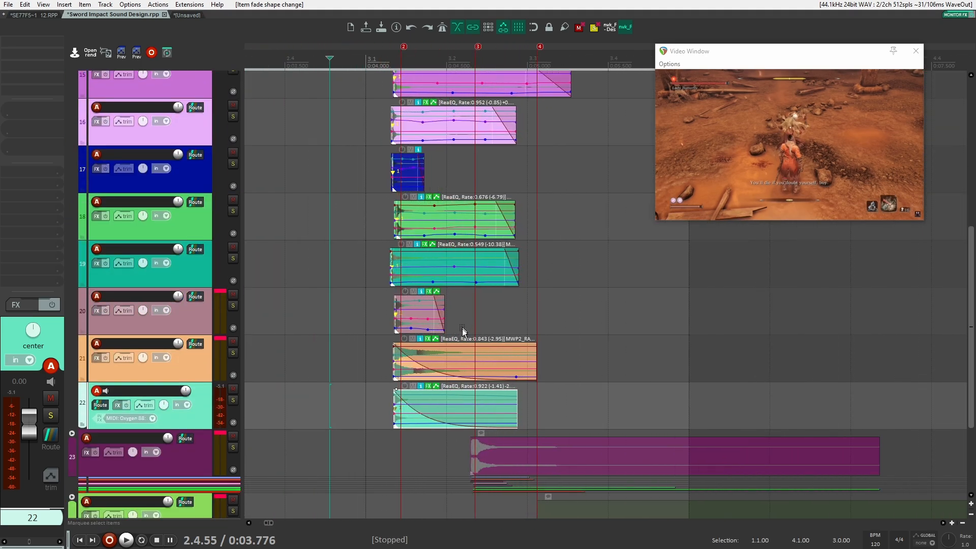
{"action": "scroll", "coordinate": [463, 344], "scroll_direction": "up", "scroll_amount": 2}
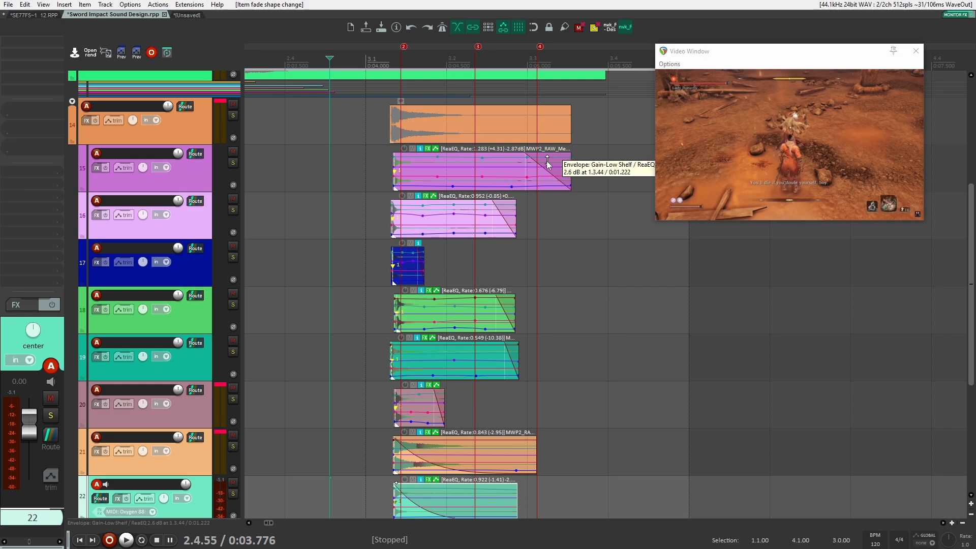
{"action": "left_click_drag", "start_coordinate": [571, 165], "coordinate": [547, 165]}
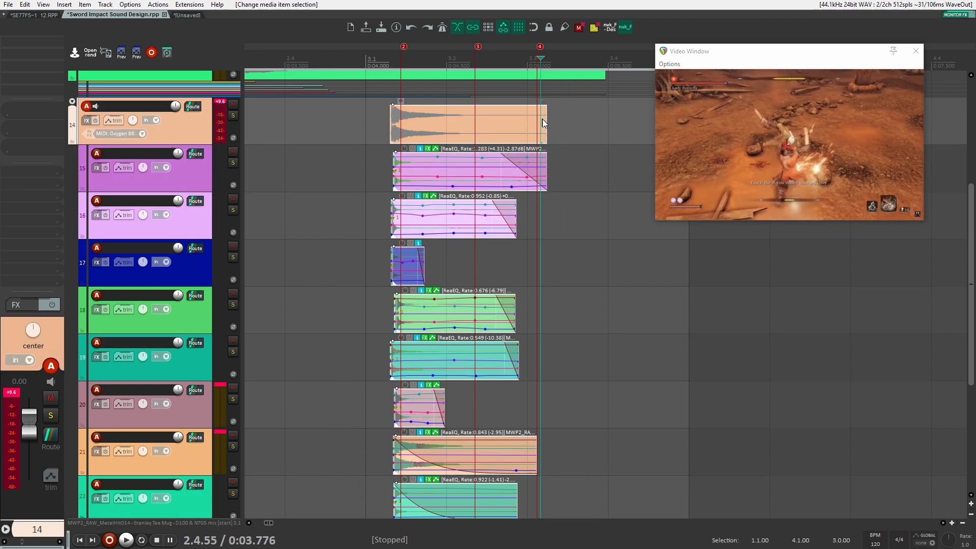
{"action": "left_click", "coordinate": [586, 356]}
{"action": "left_click_drag", "start_coordinate": [516, 218], "coordinate": [499, 218]}
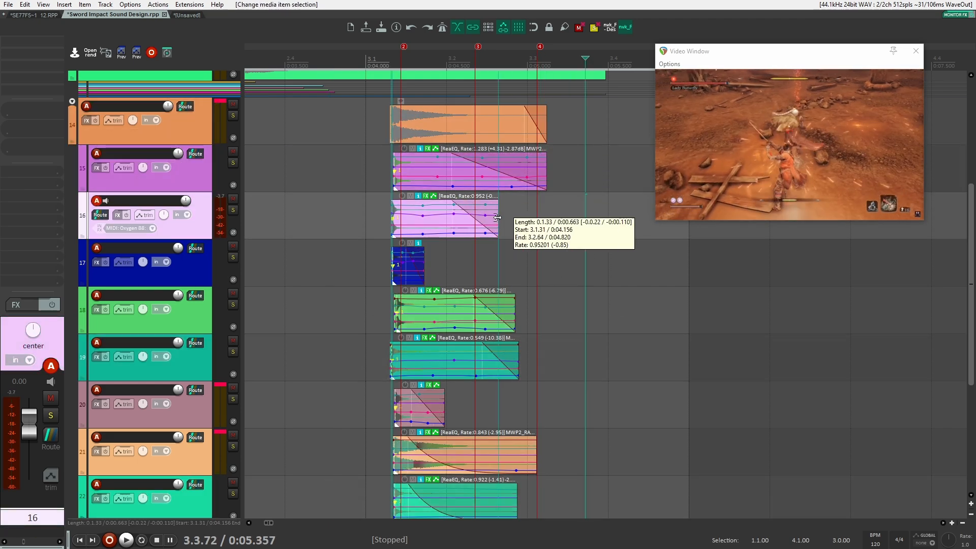
{"action": "left_click_drag", "start_coordinate": [546, 171], "coordinate": [498, 171]}
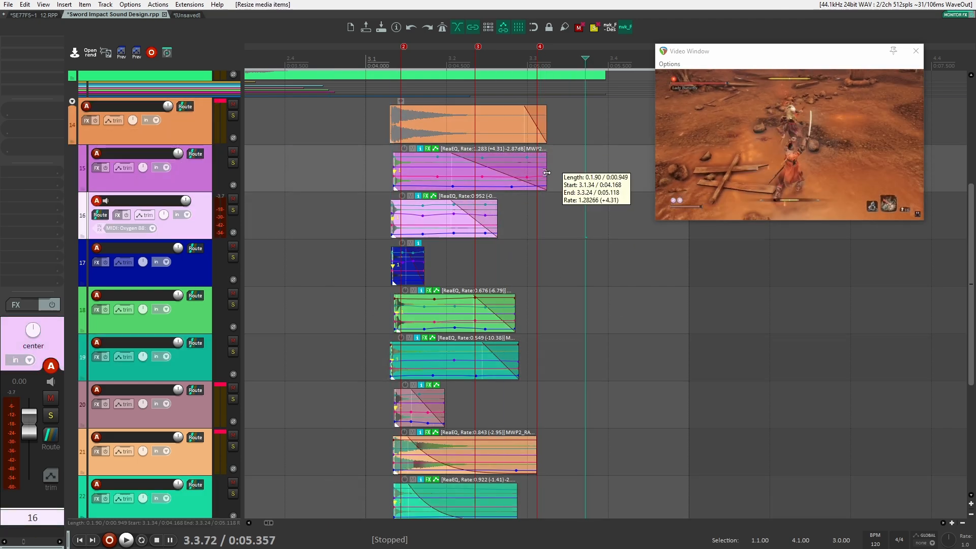
Play the edited marker 2 layers with the video from just before marker 2.
{"action": "left_click", "coordinate": [376, 168]}
{"action": "key", "text": "space"}
{"action": "scroll", "coordinate": [319, 265], "scroll_direction": "down", "scroll_amount": 4}
{"action": "scroll", "coordinate": [335, 300], "scroll_direction": "down", "scroll_amount": 1}
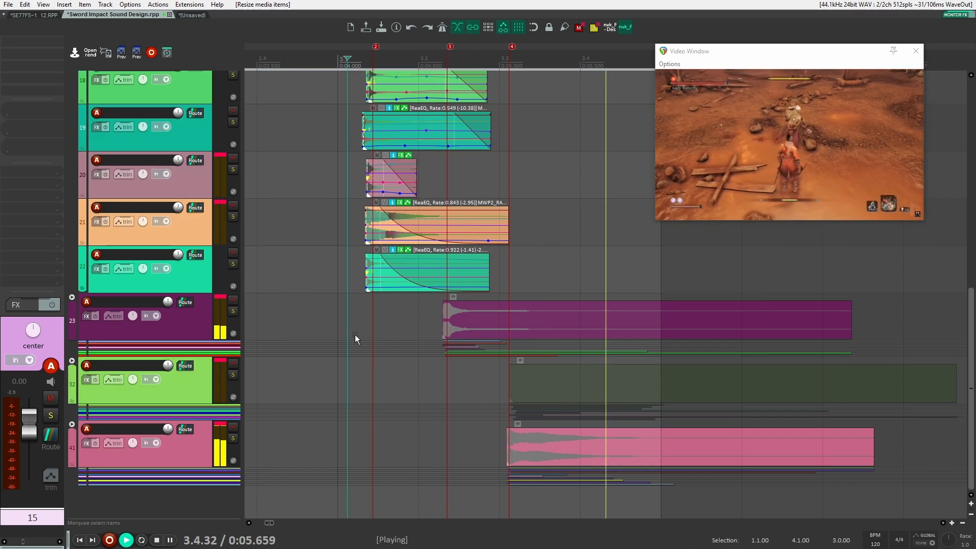
{"action": "key", "text": "space"}
Expand folder track 23 and shorten track 30's item with a fade-out over nearly its whole length.
{"action": "left_click", "coordinate": [71, 298]}
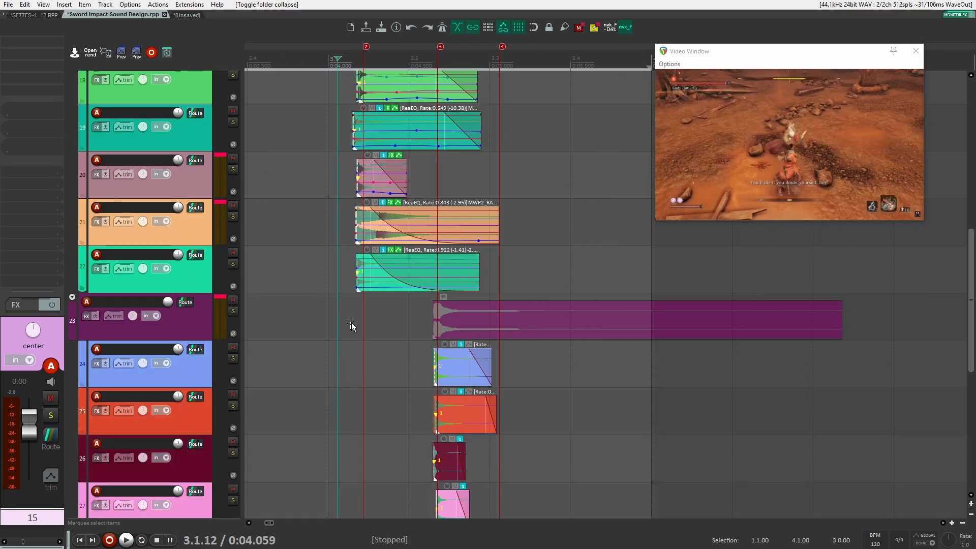
{"action": "scroll", "coordinate": [351, 323], "scroll_direction": "down", "scroll_amount": 8}
{"action": "scroll", "coordinate": [786, 318], "scroll_direction": "up", "scroll_amount": 2}
{"action": "scroll", "coordinate": [780, 346], "scroll_direction": "down", "scroll_amount": 3}
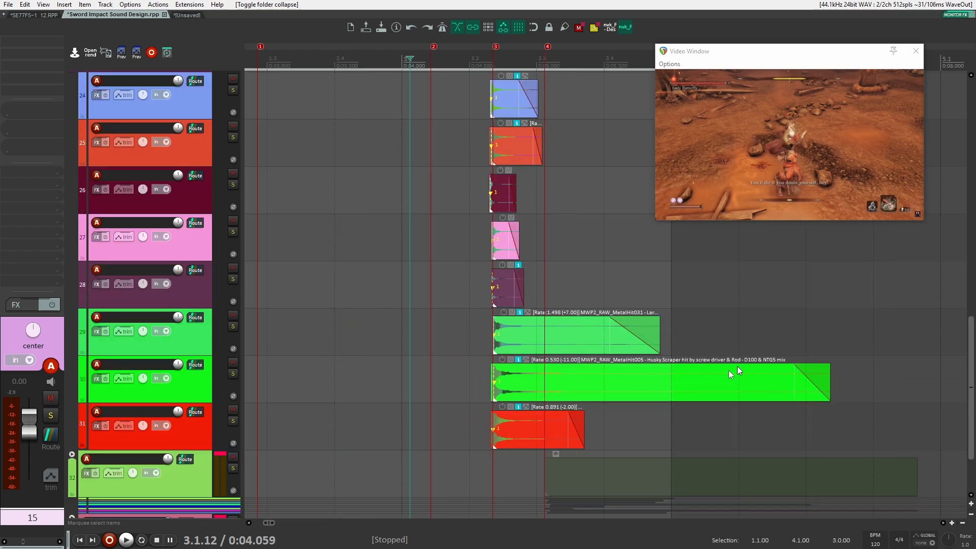
{"action": "left_click_drag", "start_coordinate": [789, 380], "coordinate": [605, 357]}
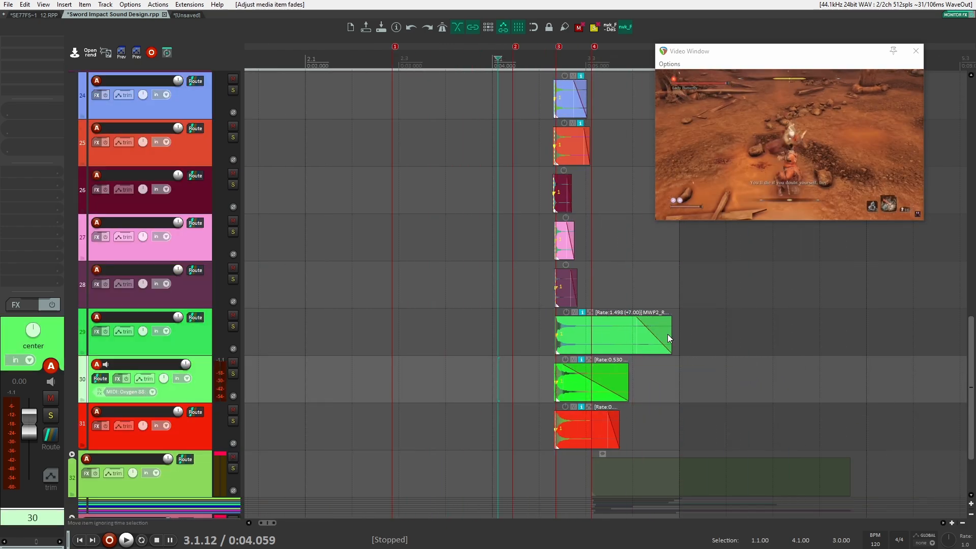
Shorten track 29's item to about track 30's end with a long fade-out, and lengthen track 31's fade-out.
{"action": "left_click_drag", "start_coordinate": [668, 338], "coordinate": [559, 322]}
{"action": "scroll", "coordinate": [518, 411], "scroll_direction": "down", "scroll_amount": 2}
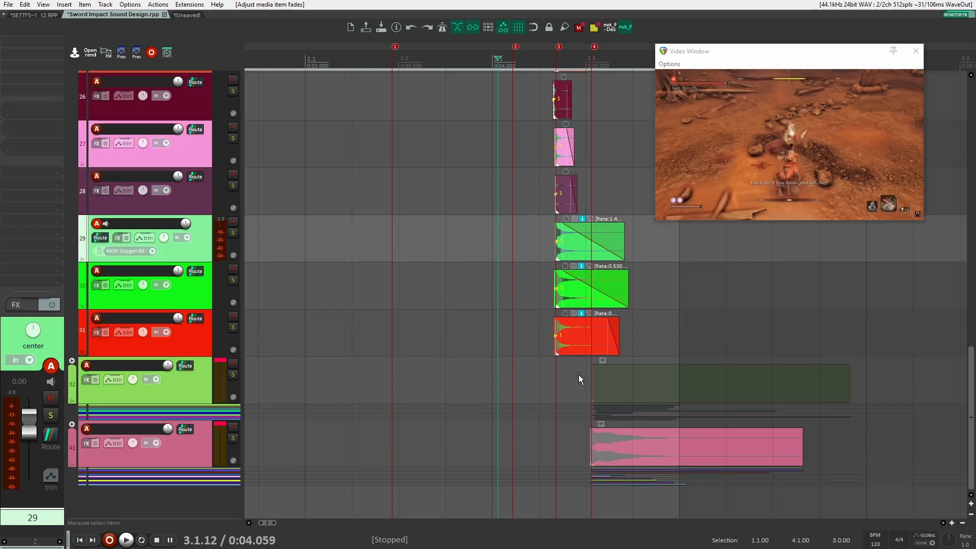
{"action": "scroll", "coordinate": [580, 369], "scroll_direction": "up", "scroll_amount": 6}
{"action": "left_click_drag", "start_coordinate": [653, 320], "coordinate": [551, 324]}
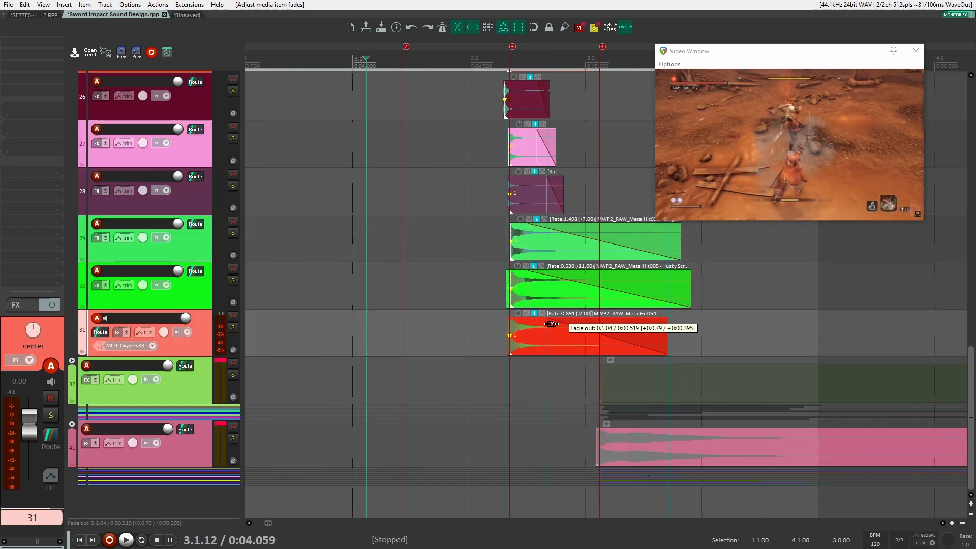
Play the edited layers of folder track 23 from just before marker 3.
{"action": "left_click", "coordinate": [481, 254]}
{"action": "key", "text": "space"}
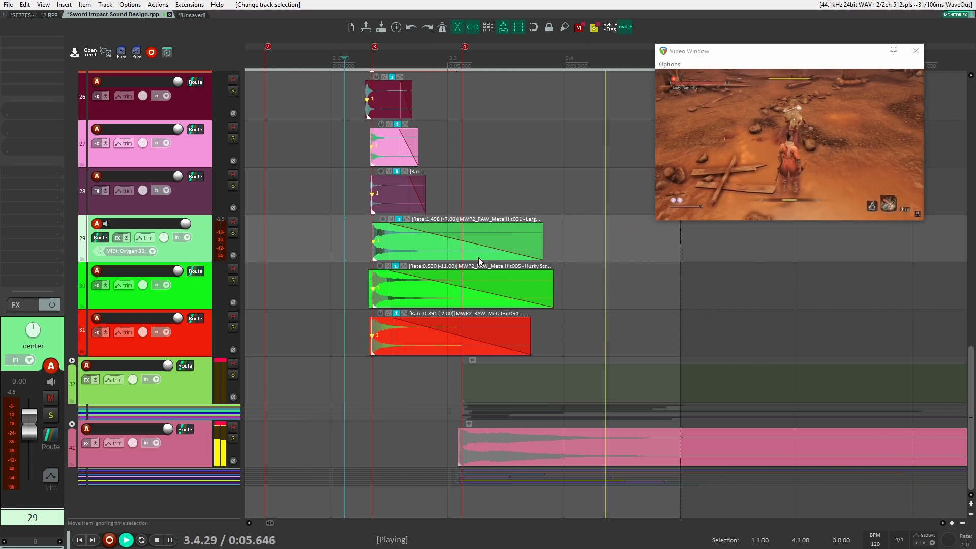
{"action": "key", "text": "space"}
Play all placed hits with the video from just before marker 1.
{"action": "scroll", "coordinate": [352, 404], "scroll_direction": "down", "scroll_amount": 5}
{"action": "scroll", "coordinate": [290, 381], "scroll_direction": "up", "scroll_amount": 5}
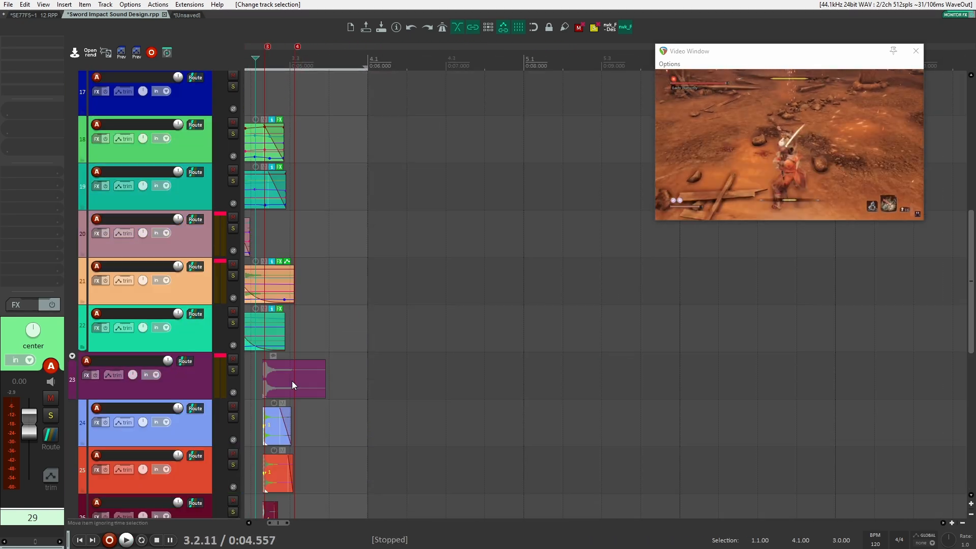
{"action": "scroll", "coordinate": [294, 379], "scroll_direction": "down", "scroll_amount": 2}
{"action": "scroll", "coordinate": [406, 379], "scroll_direction": "left", "scroll_amount": 5}
{"action": "scroll", "coordinate": [526, 376], "scroll_direction": "up", "scroll_amount": 2}
{"action": "left_click", "coordinate": [475, 312]}
{"action": "scroll", "coordinate": [437, 309], "scroll_direction": "up", "scroll_amount": 4}
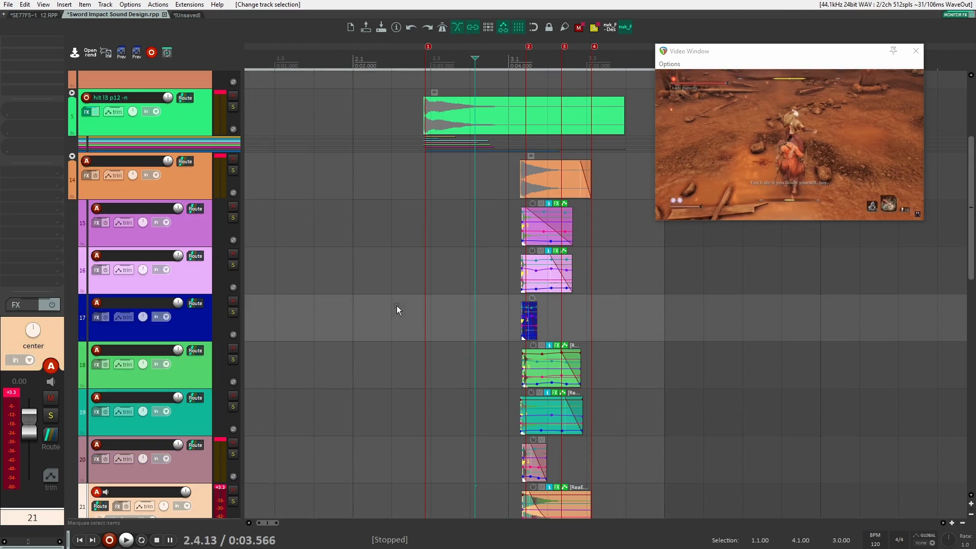
{"action": "left_click", "coordinate": [396, 306]}
{"action": "key", "text": "space"}
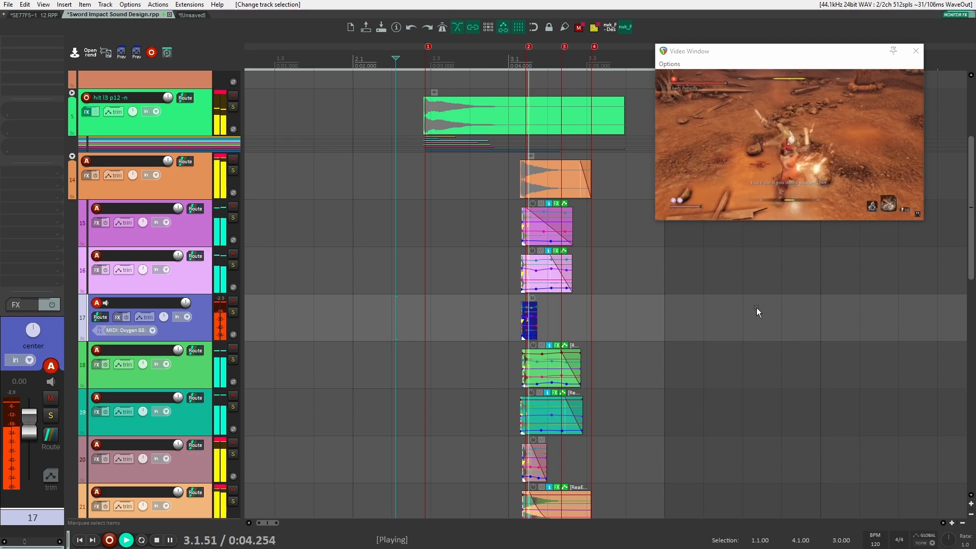
{"action": "scroll", "coordinate": [712, 318], "scroll_direction": "down", "scroll_amount": 6}
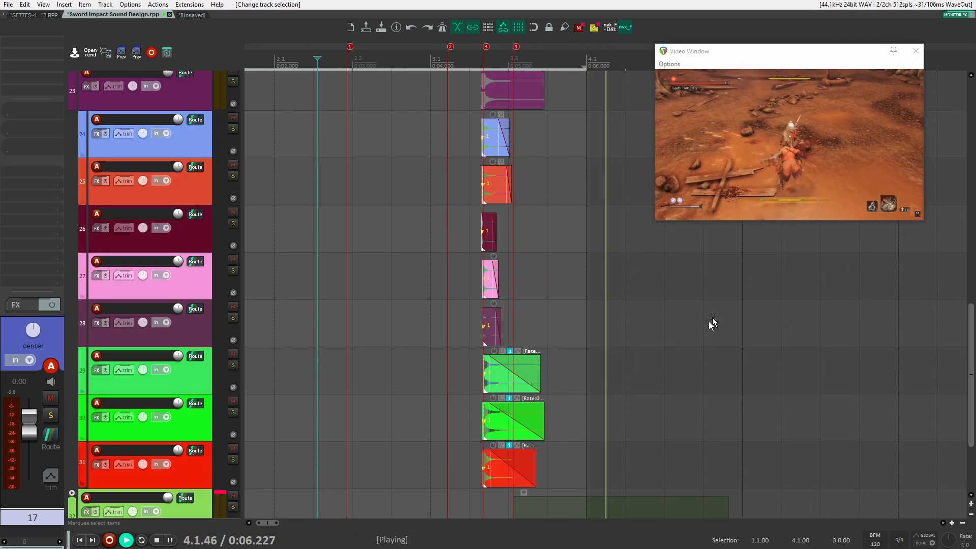
{"action": "key", "text": "space"}
Expand folder track 41 and move it above folder track 32.
{"action": "scroll", "coordinate": [713, 318], "scroll_direction": "up", "scroll_amount": 1}
{"action": "scroll", "coordinate": [584, 385], "scroll_direction": "down", "scroll_amount": 3}
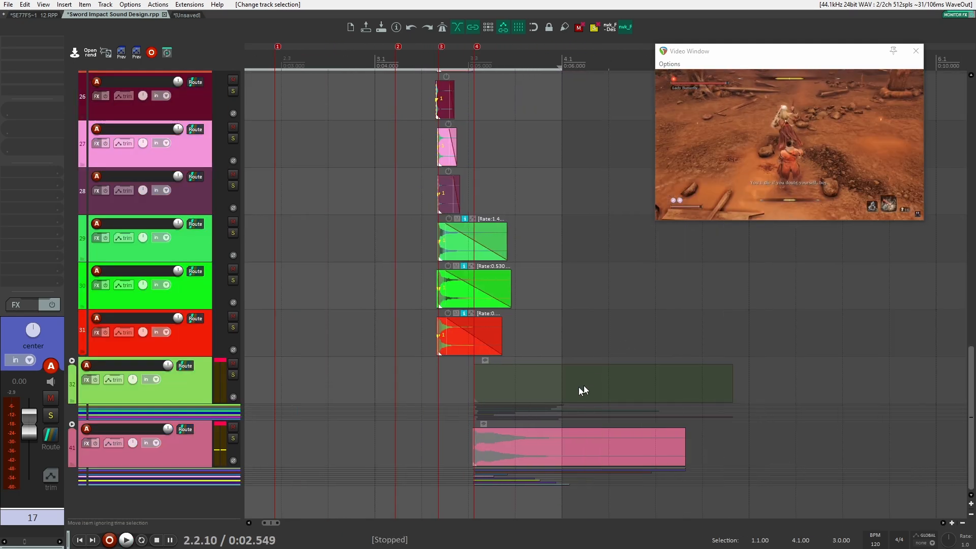
{"action": "left_click", "coordinate": [71, 424]}
{"action": "scroll", "coordinate": [168, 427], "scroll_direction": "down", "scroll_amount": 2}
{"action": "left_click", "coordinate": [188, 365]}
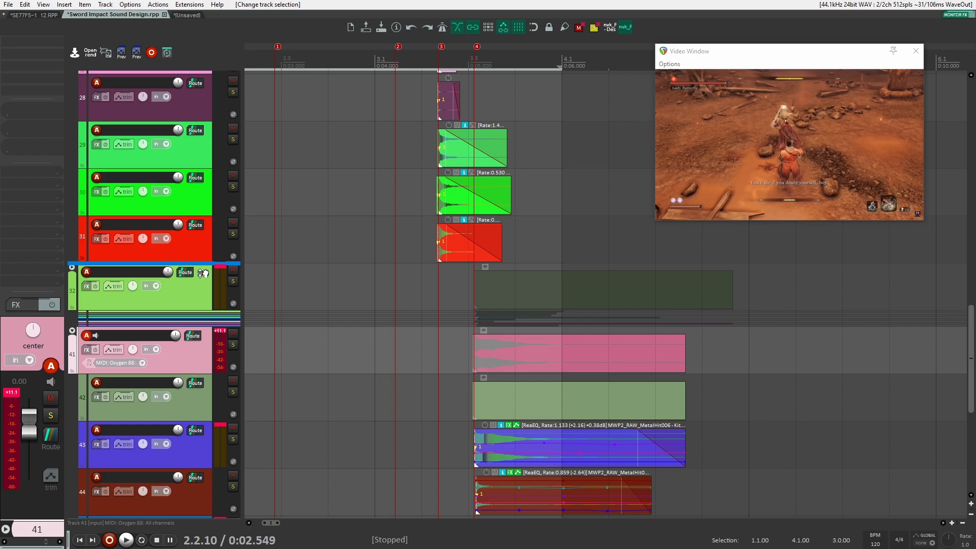
{"action": "left_click_drag", "start_coordinate": [203, 273], "coordinate": [203, 275]}
Review the layers of the moved folder track 32, solo the folder and play it.
{"action": "scroll", "coordinate": [401, 397], "scroll_direction": "down", "scroll_amount": 6}
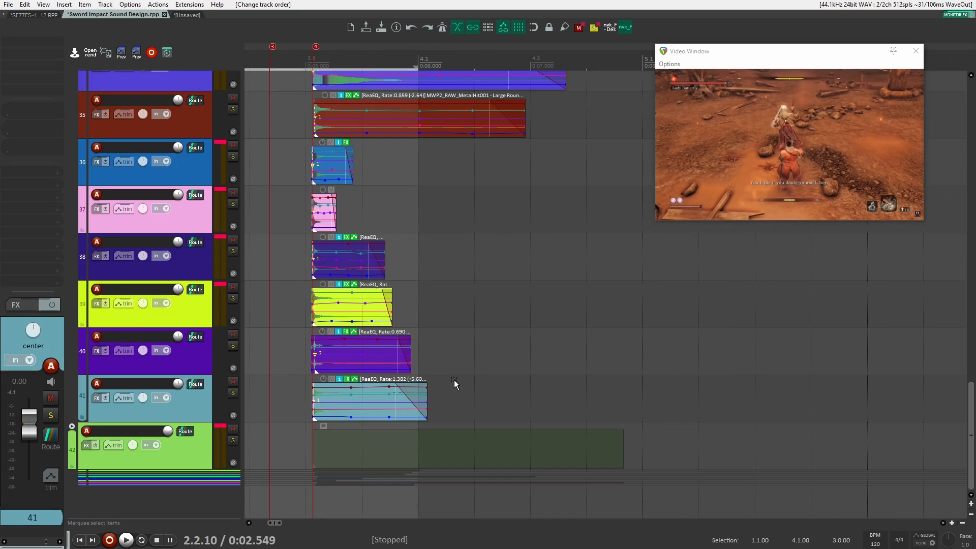
{"action": "scroll", "coordinate": [457, 385], "scroll_direction": "up", "scroll_amount": 2}
{"action": "scroll", "coordinate": [457, 384], "scroll_direction": "down", "scroll_amount": 2}
{"action": "scroll", "coordinate": [247, 354], "scroll_direction": "up", "scroll_amount": 4}
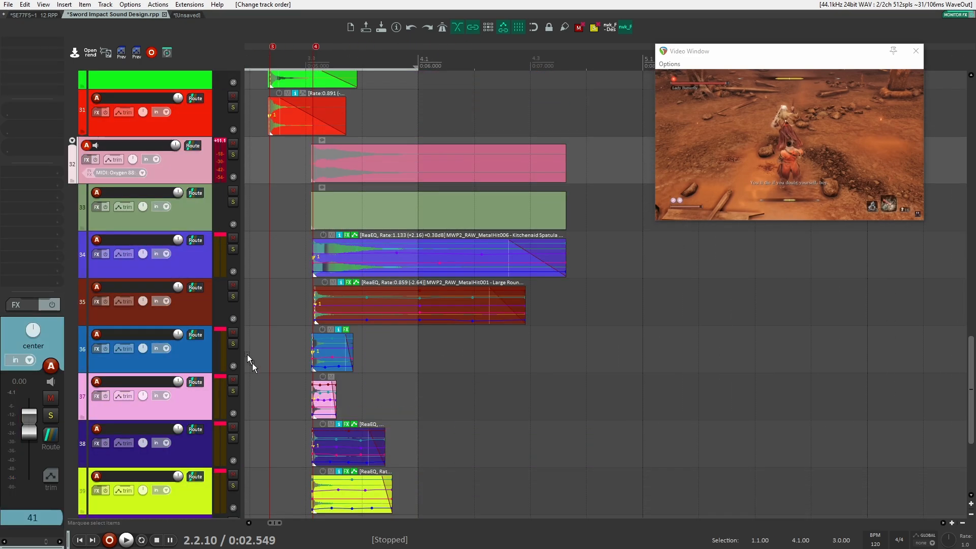
{"action": "scroll", "coordinate": [297, 385], "scroll_direction": "down", "scroll_amount": 4}
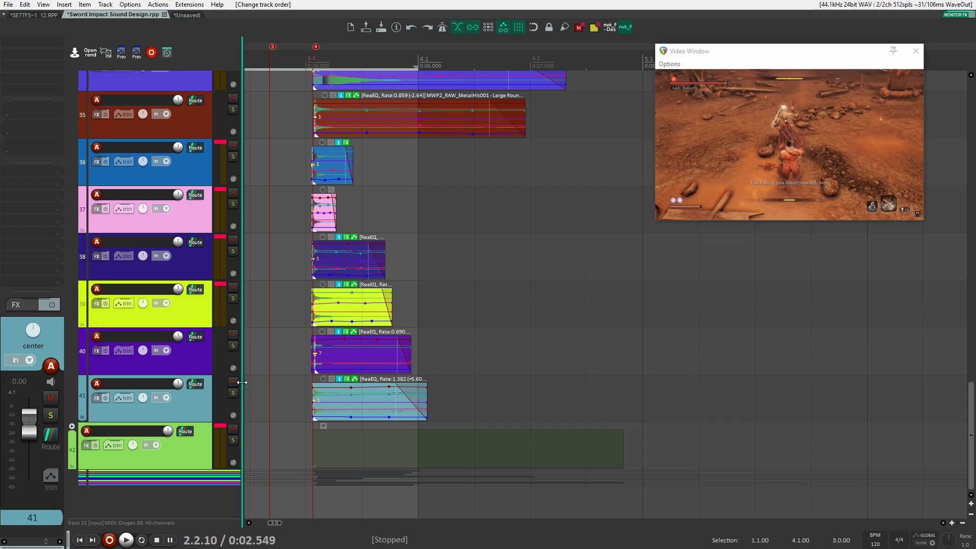
{"action": "scroll", "coordinate": [248, 272], "scroll_direction": "up", "scroll_amount": 5}
{"action": "left_click", "coordinate": [232, 202]}
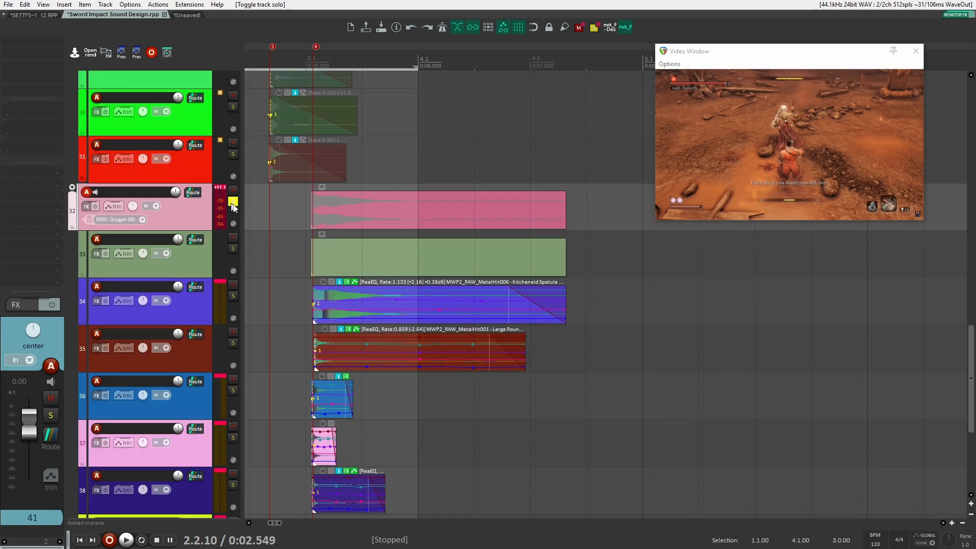
{"action": "key", "text": "space"}
{"action": "key", "text": "space"}
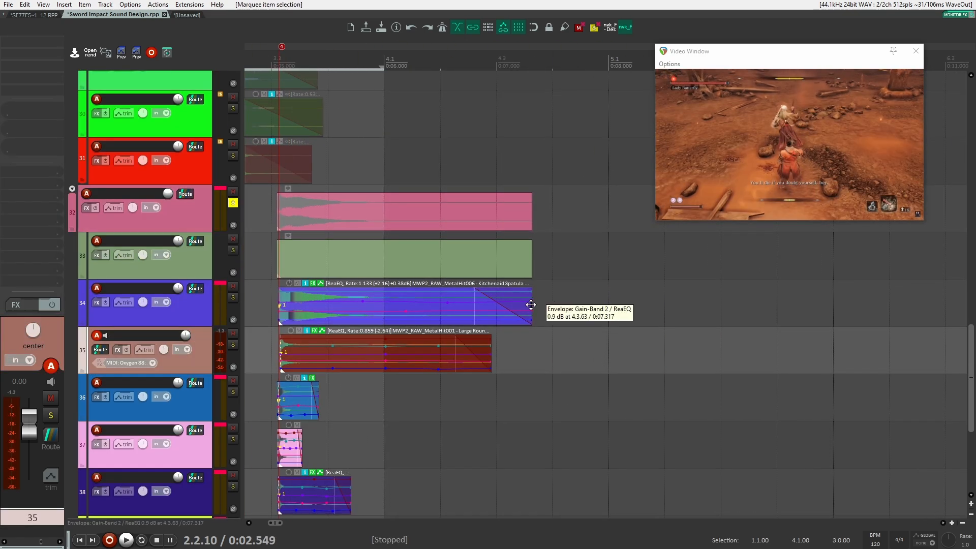
Shorten track 34's item with a fade-out over its whole length, and listen from just before marker 4.
{"action": "left_click", "coordinate": [531, 304]}
{"action": "left_click_drag", "start_coordinate": [531, 307], "coordinate": [486, 305]}
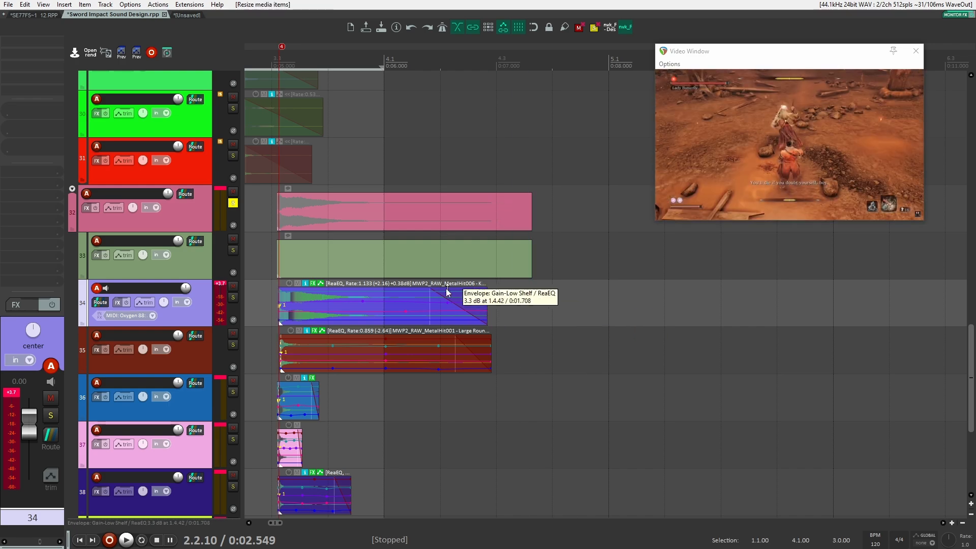
{"action": "left_click_drag", "start_coordinate": [430, 289], "coordinate": [277, 291]}
{"action": "left_click", "coordinate": [252, 294]}
{"action": "key", "text": "space"}
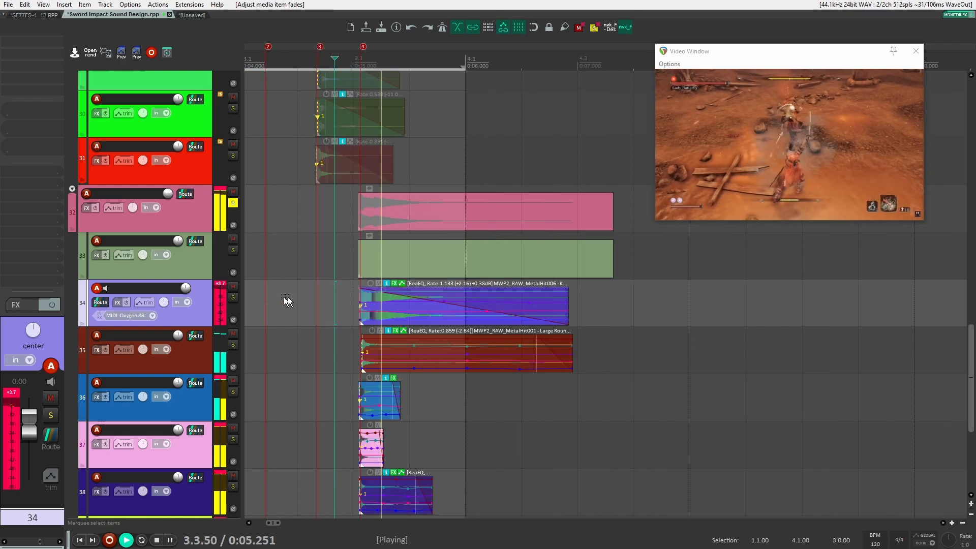
{"action": "key", "text": "space"}
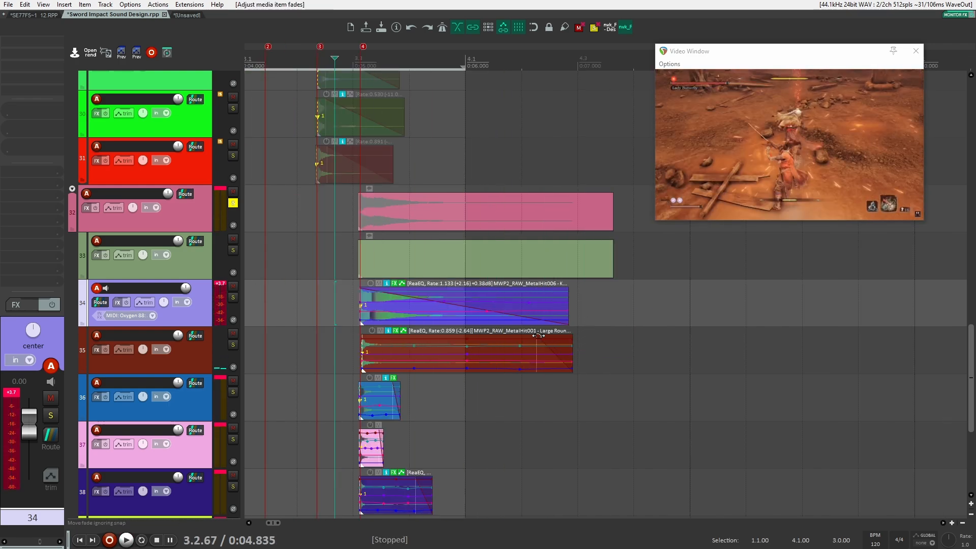
Lengthen track 35's fade-out, shorten its item to about track 34's end, and play the soloed folder from before marker 4.
{"action": "left_click_drag", "start_coordinate": [539, 336], "coordinate": [374, 336]}
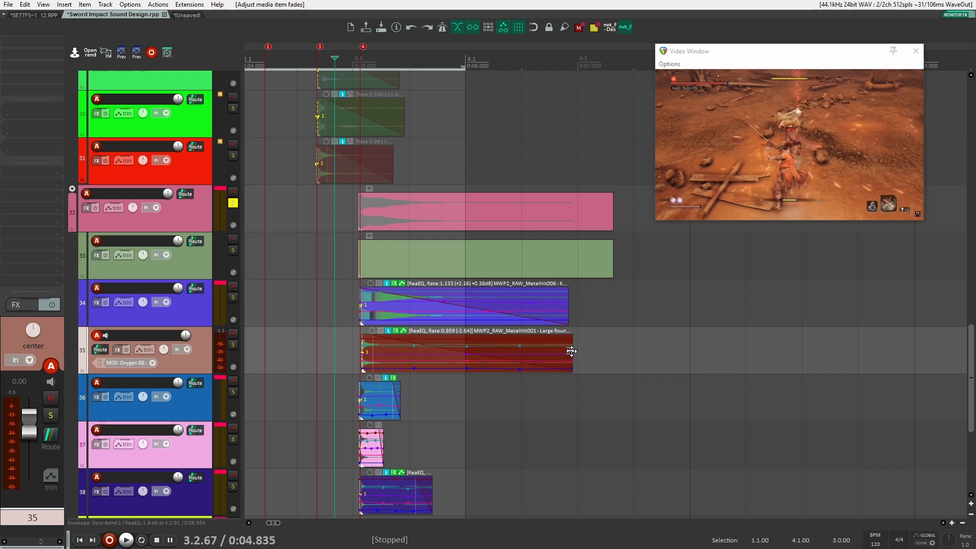
{"action": "left_click_drag", "start_coordinate": [571, 351], "coordinate": [566, 344]}
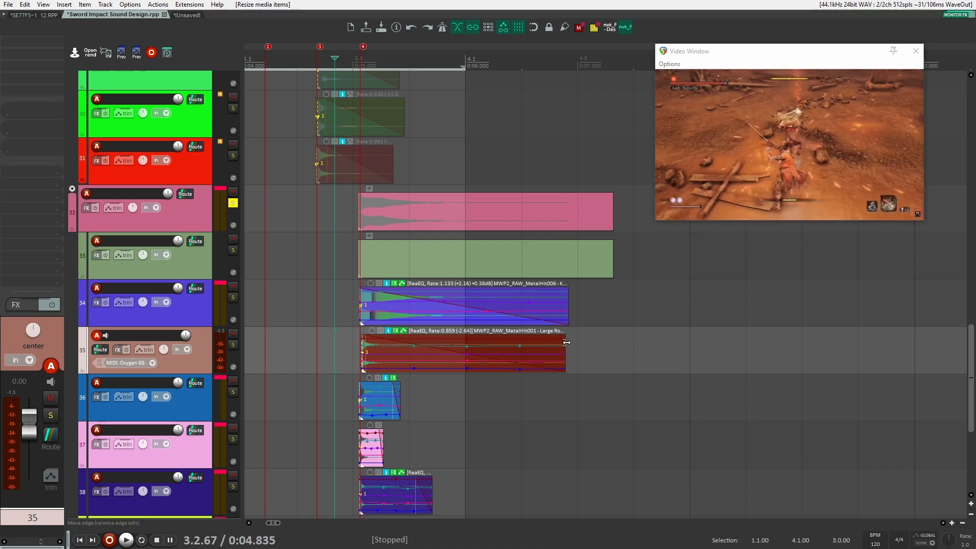
{"action": "left_click", "coordinate": [327, 272]}
{"action": "left_click", "coordinate": [339, 264]}
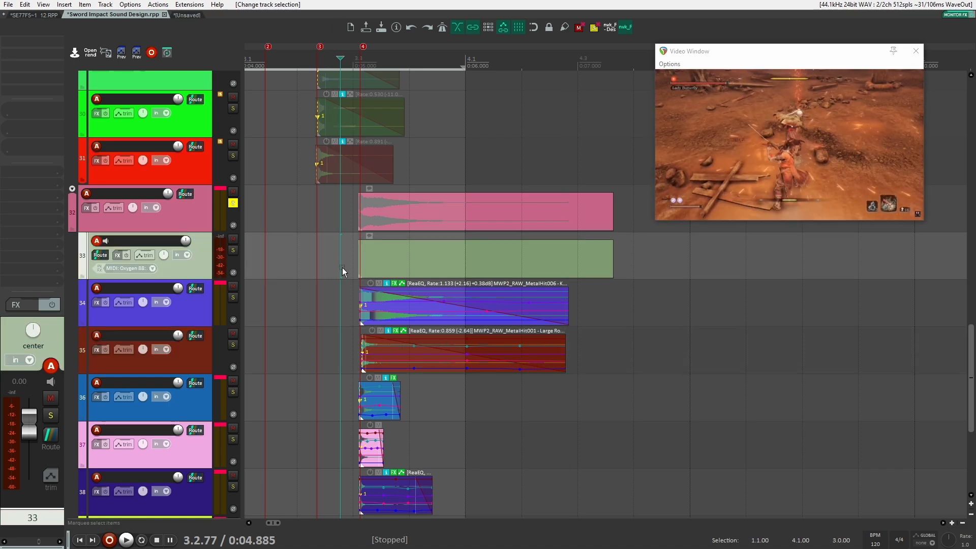
{"action": "key", "text": "space"}
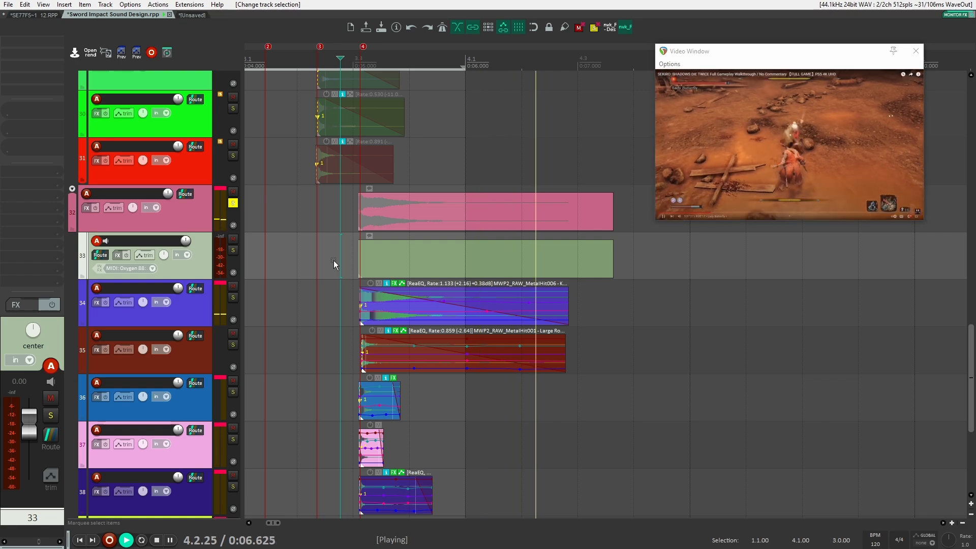
{"action": "key", "text": "space"}
Play track 35 in solo, unsolo it, and play track 34 in solo.
{"action": "left_click", "coordinate": [233, 345]}
{"action": "key", "text": "space"}
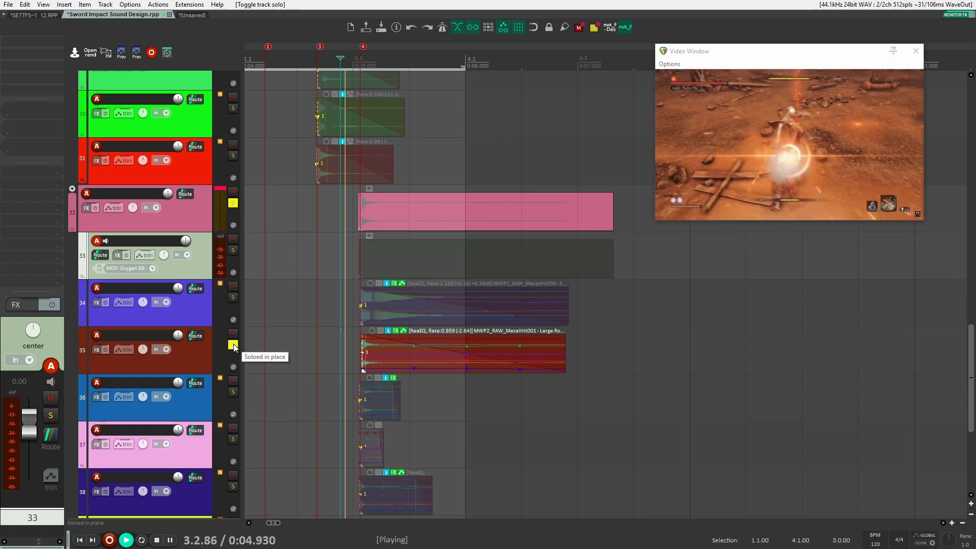
{"action": "key", "text": "space"}
{"action": "left_click", "coordinate": [233, 345]}
{"action": "left_click", "coordinate": [234, 298]}
{"action": "key", "text": "space"}
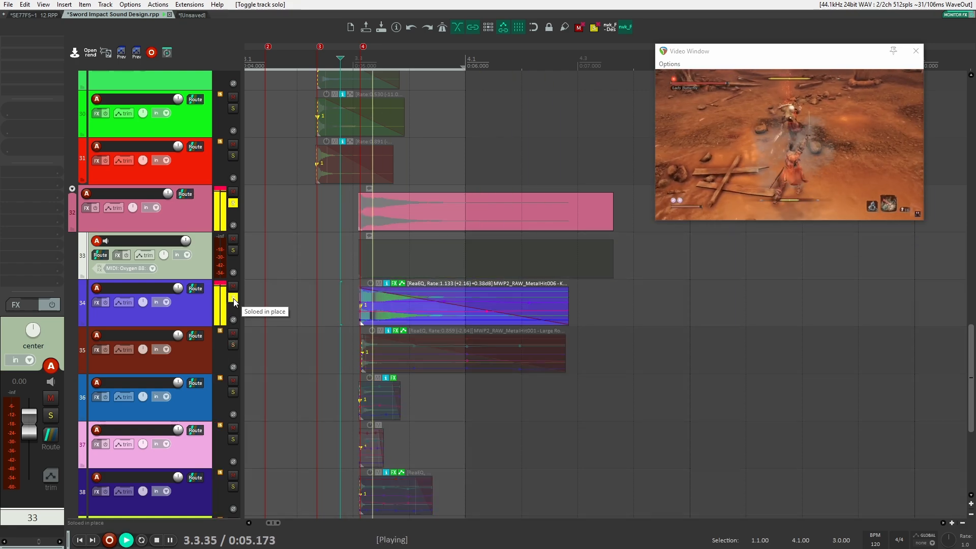
Unsolo track 34, give its item's fade-out a steep concave curve, and play the soloed folder from before marker 4.
{"action": "key", "text": "space"}
{"action": "left_click", "coordinate": [233, 298]}
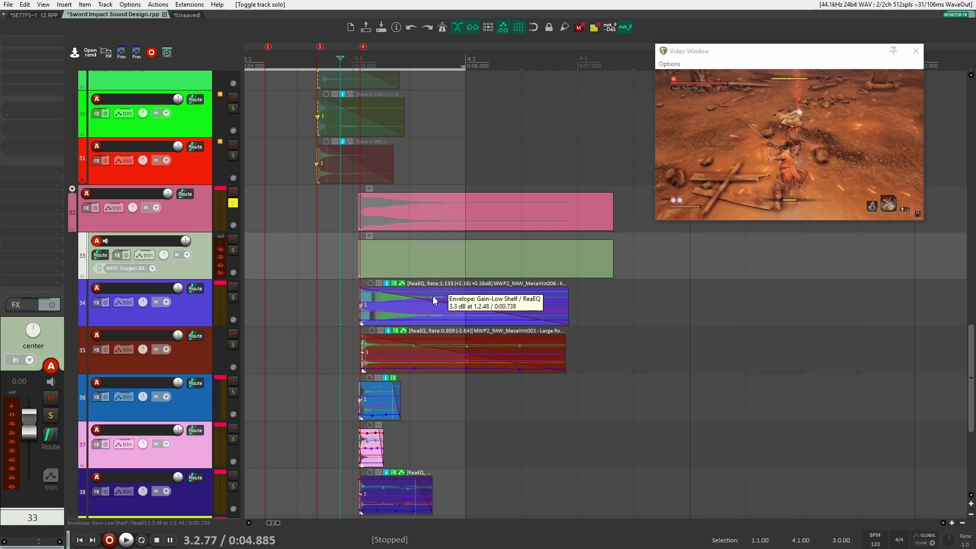
{"action": "right_click", "coordinate": [430, 300]}
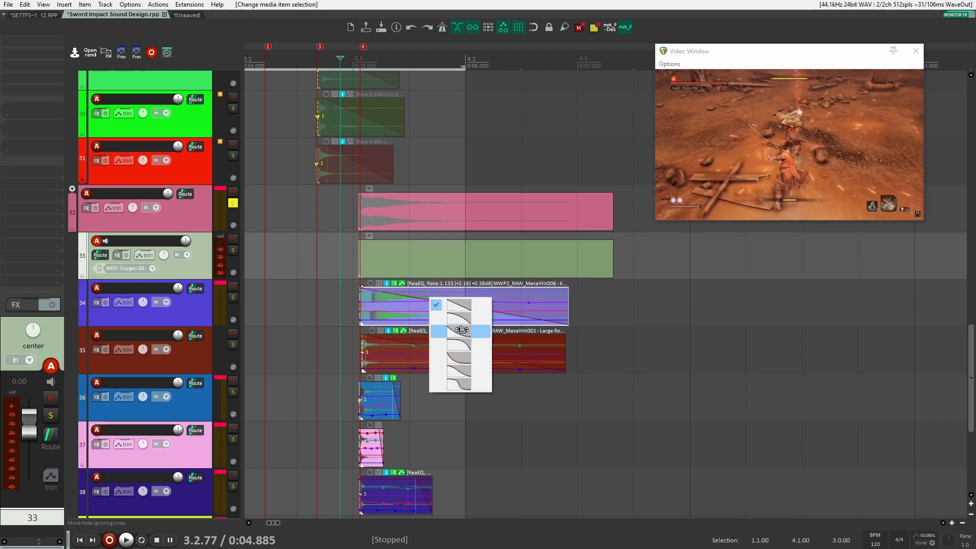
{"action": "left_click", "coordinate": [461, 358]}
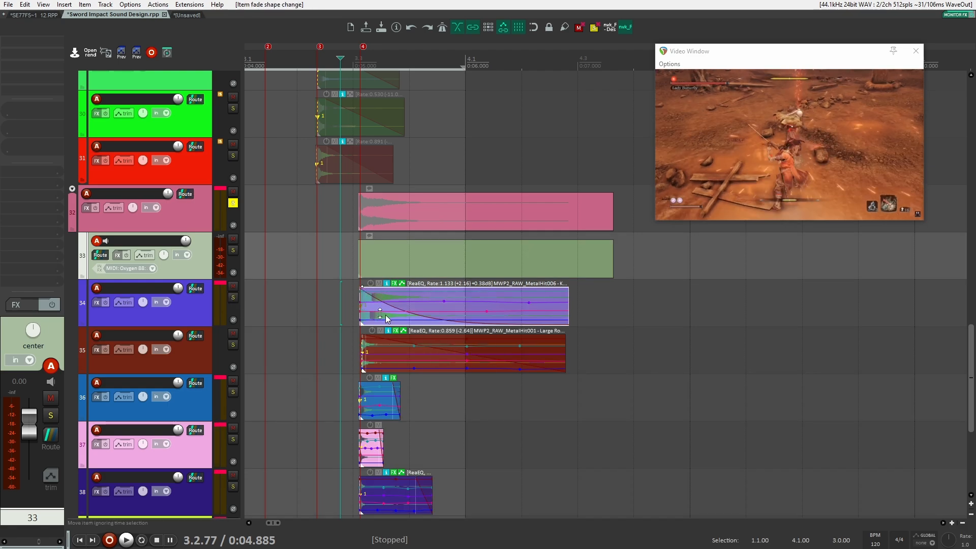
{"action": "left_click", "coordinate": [363, 288]}
{"action": "left_click", "coordinate": [339, 297]}
{"action": "key", "text": "space"}
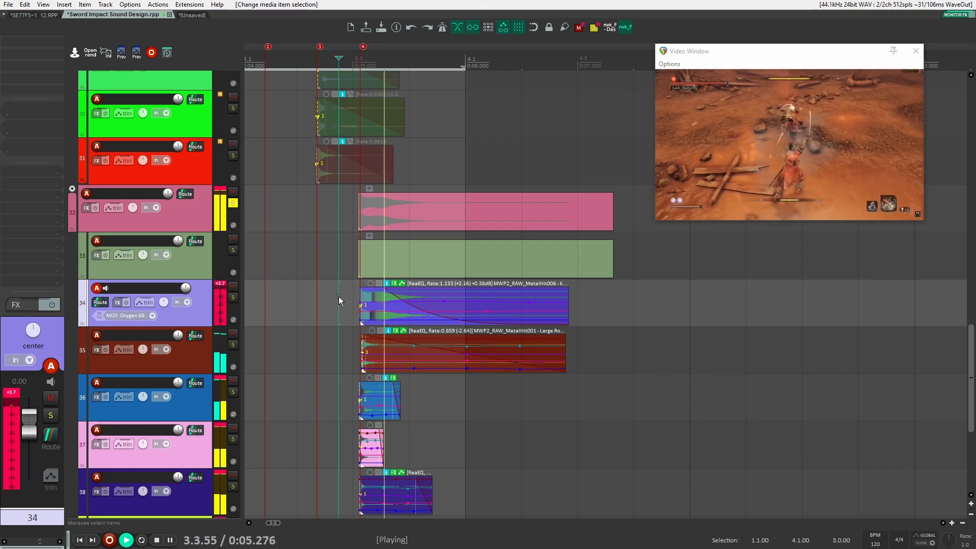
Change the fade-out of track 34's item to a gentler concave curve, play the folder again and unsolo it.
{"action": "right_click", "coordinate": [386, 289]}
{"action": "left_click", "coordinate": [426, 323]}
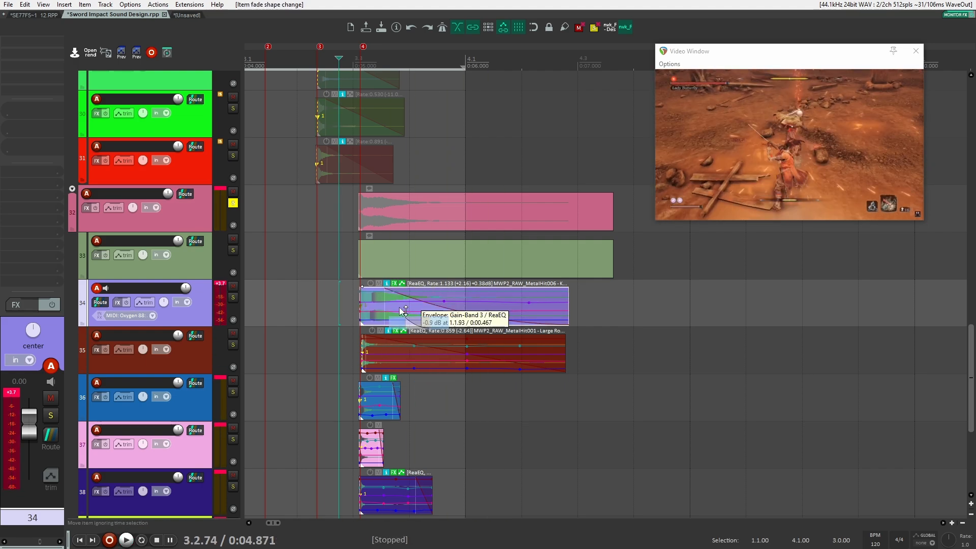
{"action": "key", "text": "space"}
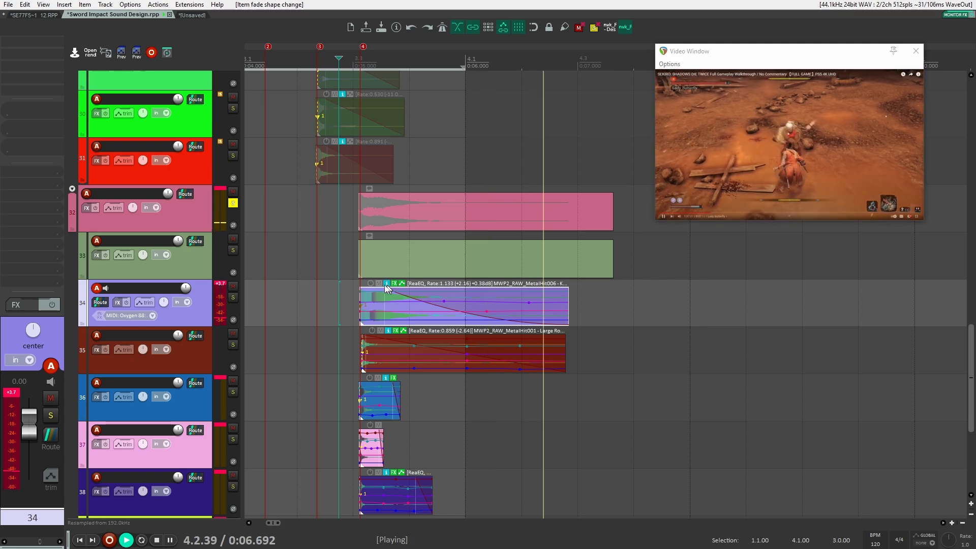
{"action": "key", "text": "space"}
{"action": "left_click", "coordinate": [233, 203]}
Play the full sequence of hits from just after marker 1 with nothing soloed.
{"action": "scroll", "coordinate": [289, 264], "scroll_direction": "up", "scroll_amount": 5}
{"action": "scroll", "coordinate": [287, 315], "scroll_direction": "up", "scroll_amount": 10}
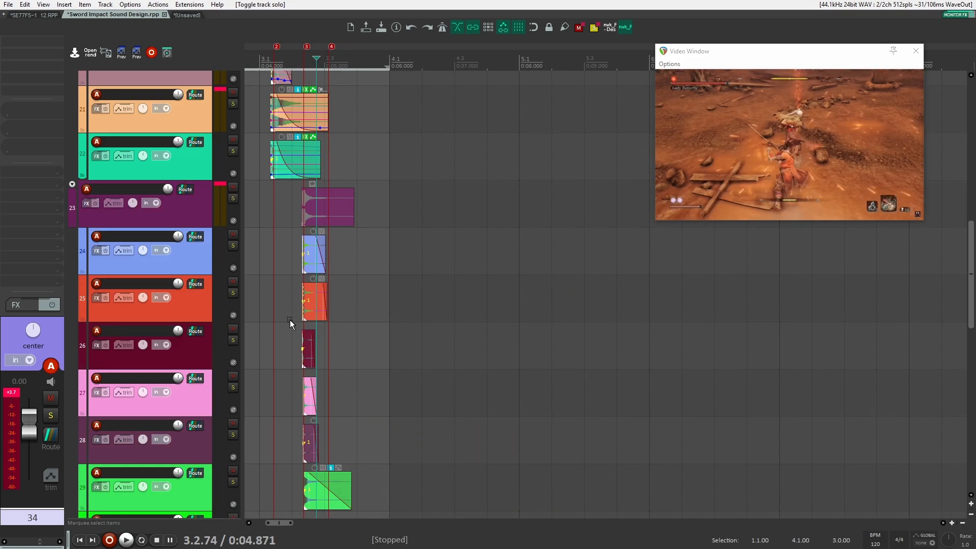
{"action": "left_click", "coordinate": [381, 304]}
{"action": "key", "text": "space"}
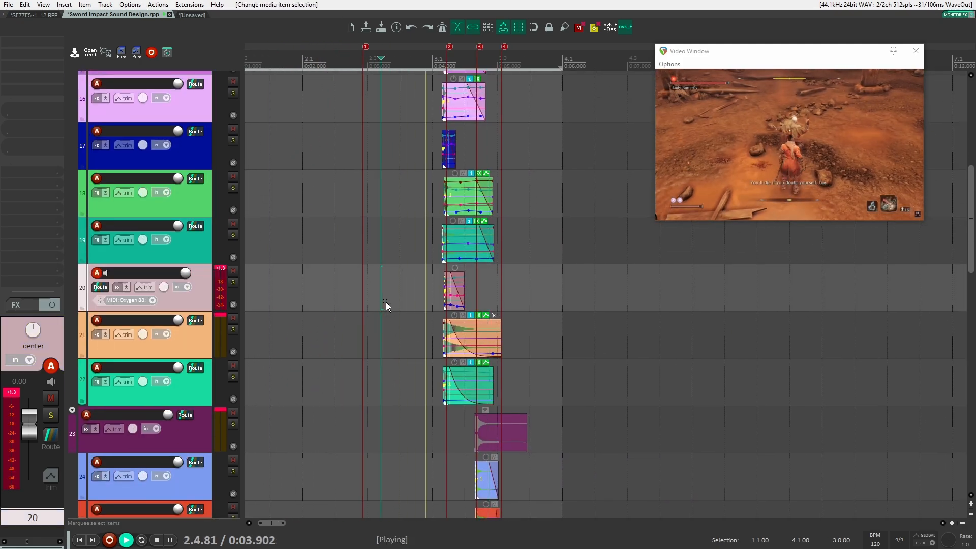
{"action": "key", "text": "space"}
{"action": "scroll", "coordinate": [407, 325], "scroll_direction": "up", "scroll_amount": 4}
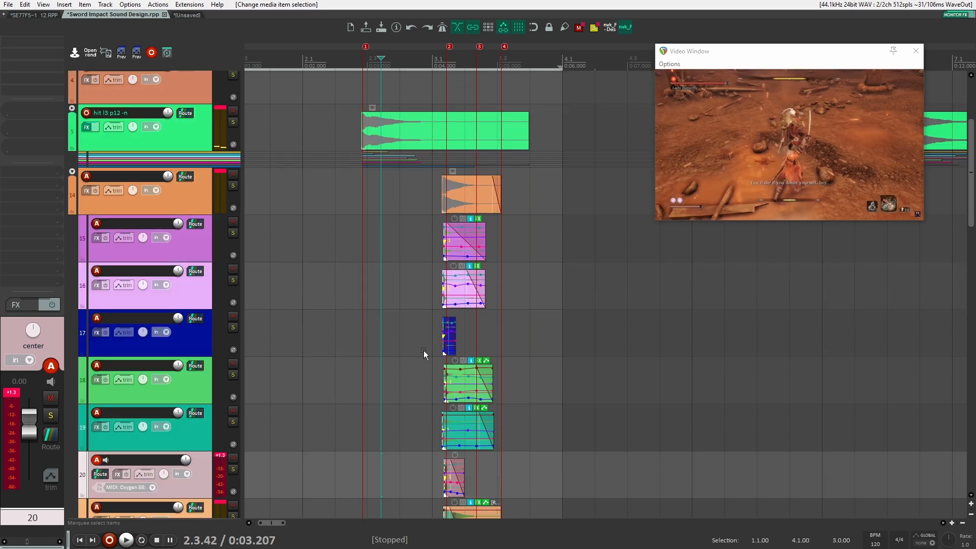
{"action": "key", "text": "space"}
{"action": "left_click", "coordinate": [424, 340]}
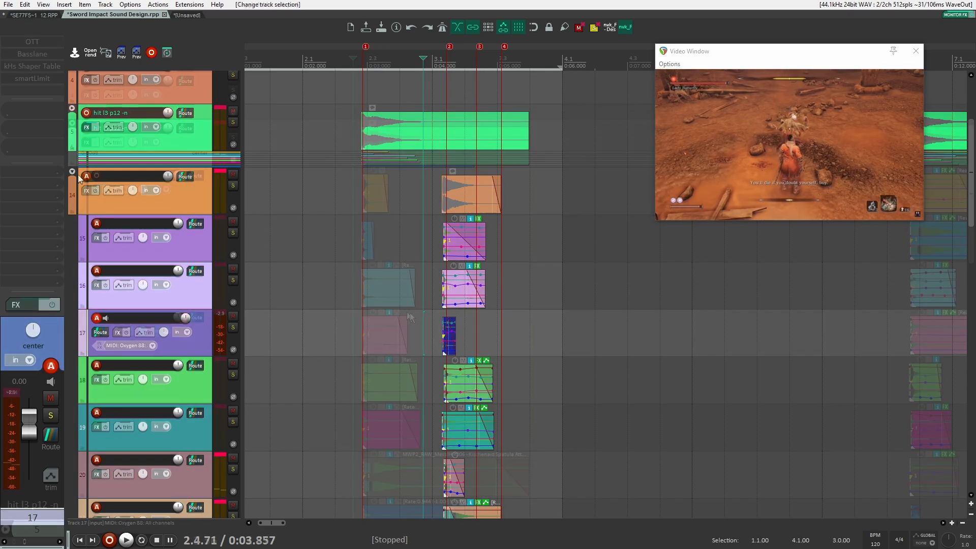
Shorten track 12's first item to end just after marker 2 and lengthen its fade-out slightly.
{"action": "left_click", "coordinate": [589, 374]}
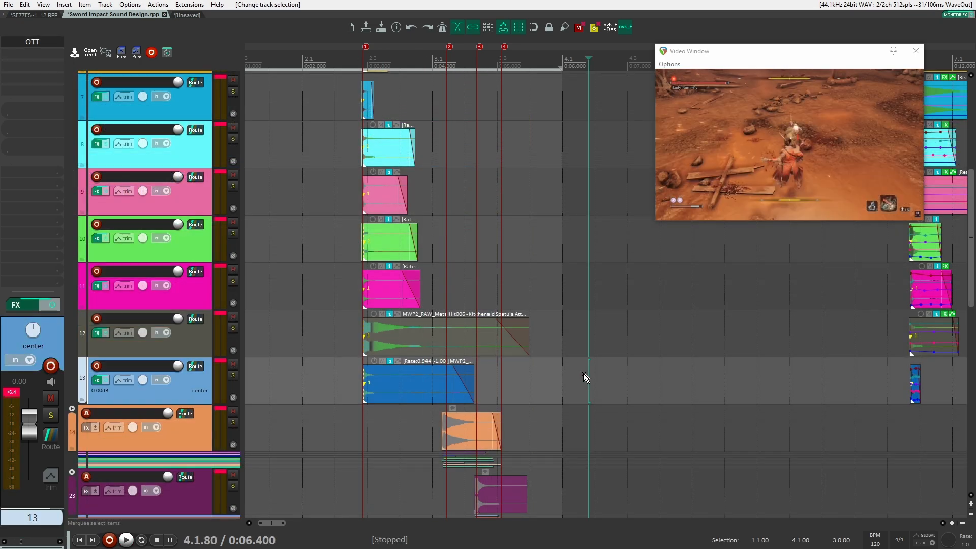
{"action": "scroll", "coordinate": [580, 366], "scroll_direction": "down", "scroll_amount": 4}
{"action": "scroll", "coordinate": [518, 243], "scroll_direction": "up", "scroll_amount": 3}
{"action": "scroll", "coordinate": [521, 265], "scroll_direction": "up", "scroll_amount": 3}
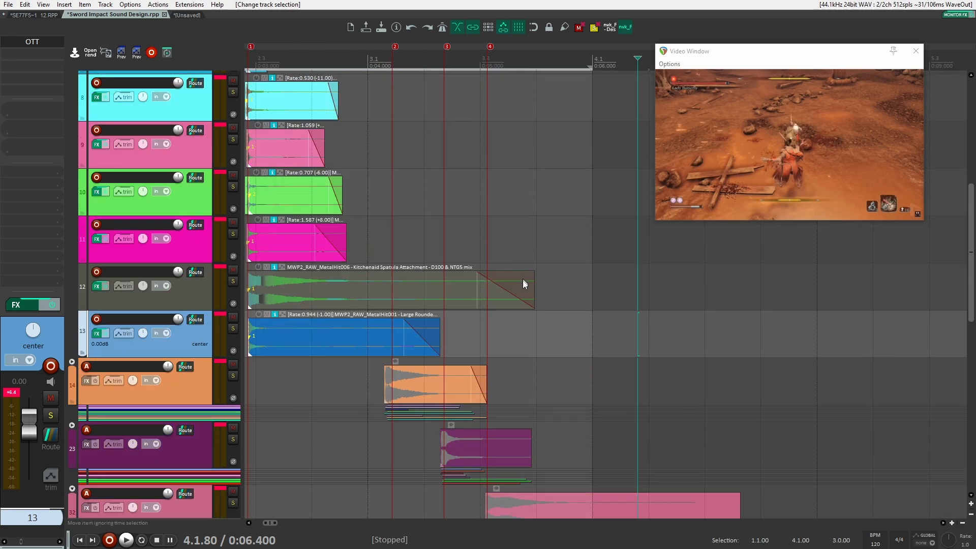
{"action": "left_click_drag", "start_coordinate": [531, 291], "coordinate": [407, 289]}
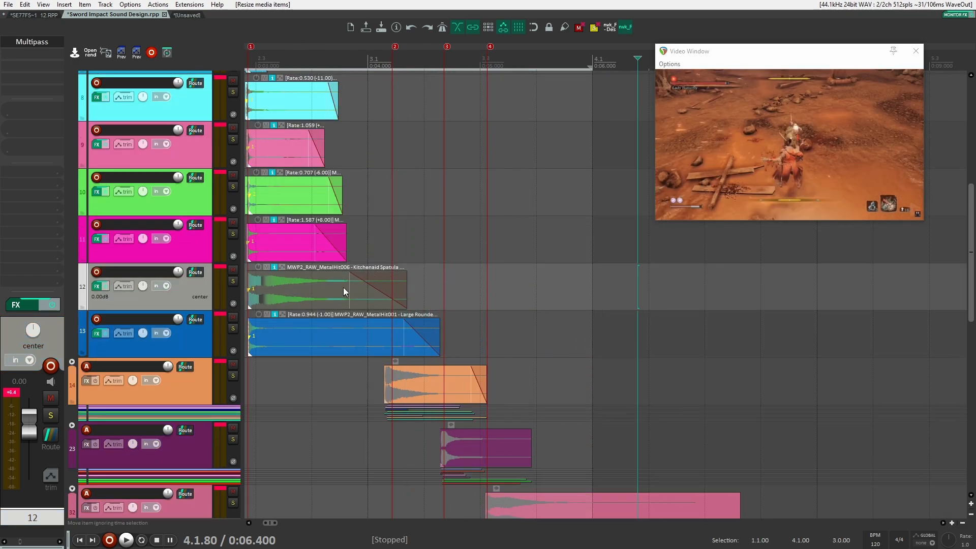
{"action": "left_click_drag", "start_coordinate": [351, 274], "coordinate": [335, 275]}
{"action": "scroll", "coordinate": [458, 305], "scroll_direction": "left", "scroll_amount": 3}
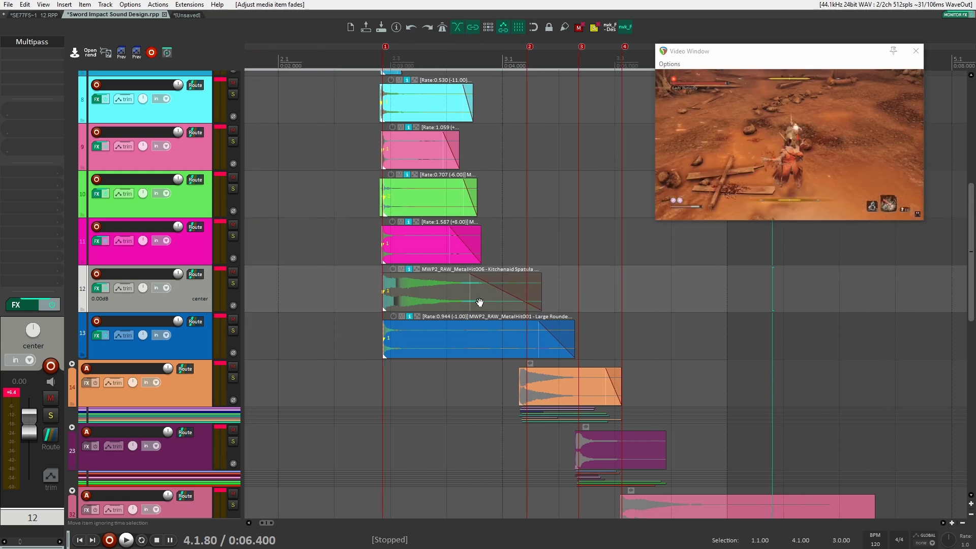
Shorten track 13's first item to track 12's end, lengthen its fade-out, and play all hits from before marker 1.
{"action": "left_click", "coordinate": [574, 337]}
{"action": "left_click_drag", "start_coordinate": [574, 336], "coordinate": [542, 337]}
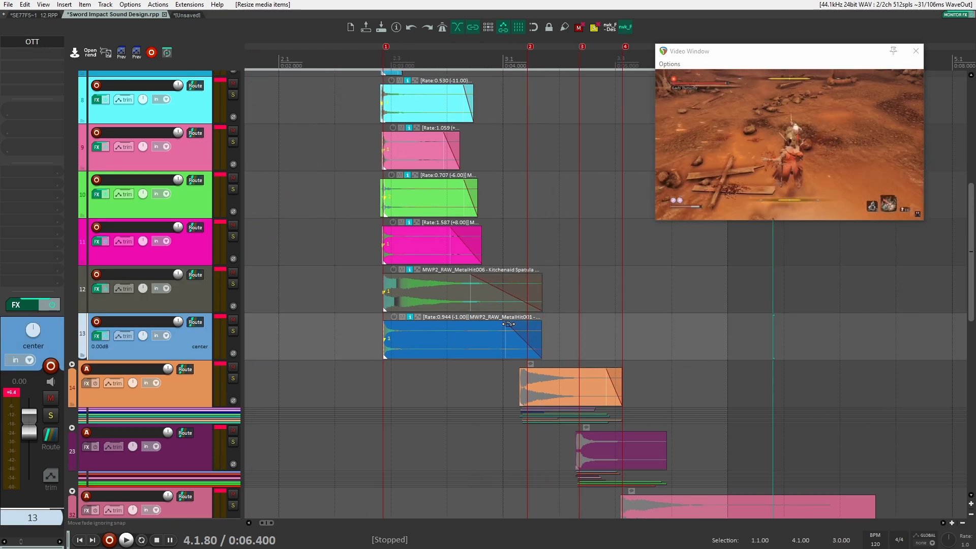
{"action": "left_click", "coordinate": [319, 307]}
{"action": "key", "text": "space"}
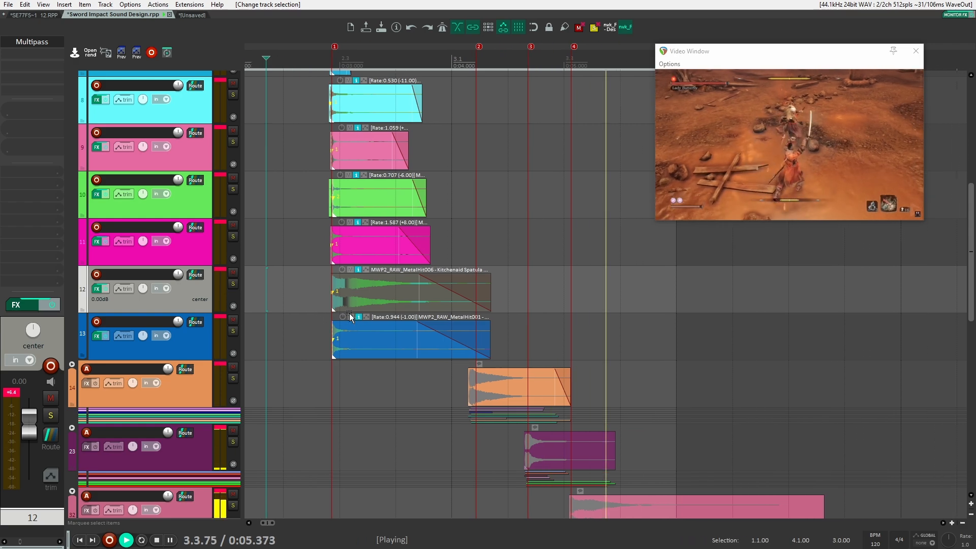
{"action": "key", "text": "space"}
Collapse folder track 5 and compare the original video audio on track 2, played in solo, with the designed hits.
{"action": "scroll", "coordinate": [344, 357], "scroll_direction": "up", "scroll_amount": 5}
{"action": "scroll", "coordinate": [344, 357], "scroll_direction": "up", "scroll_amount": 1}
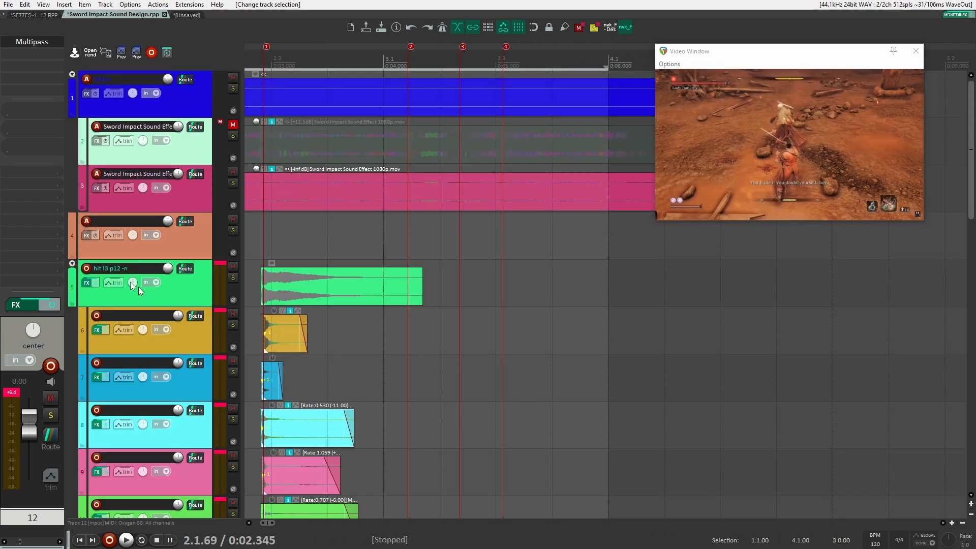
{"action": "left_click", "coordinate": [72, 264]}
{"action": "left_click", "coordinate": [233, 136]}
{"action": "key", "text": "space"}
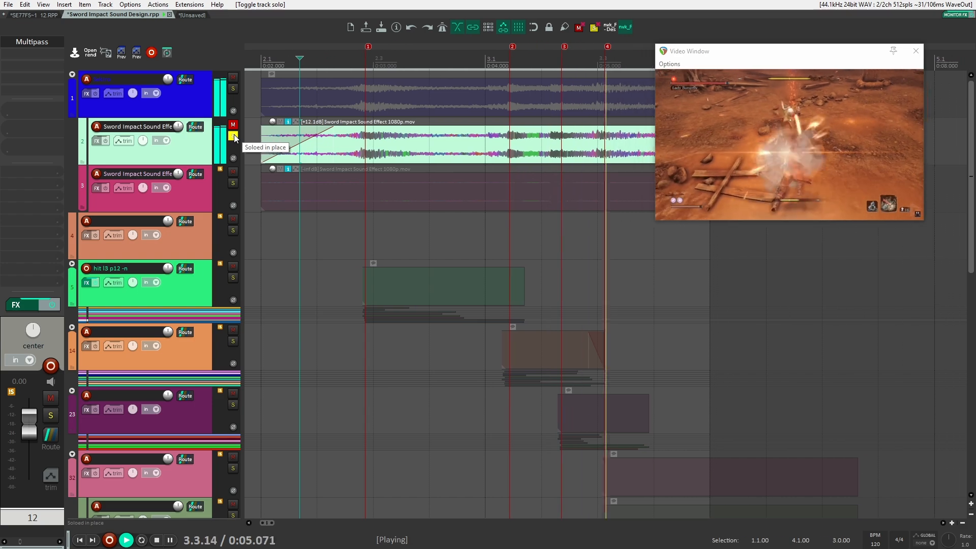
{"action": "key", "text": "space"}
{"action": "key", "text": "space"}
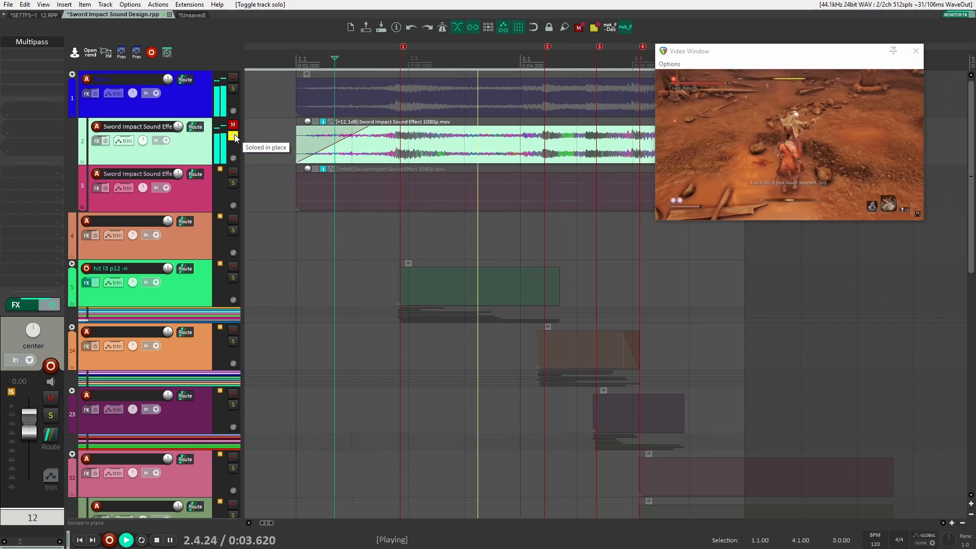
{"action": "key", "text": "space"}
{"action": "left_click", "coordinate": [233, 137]}
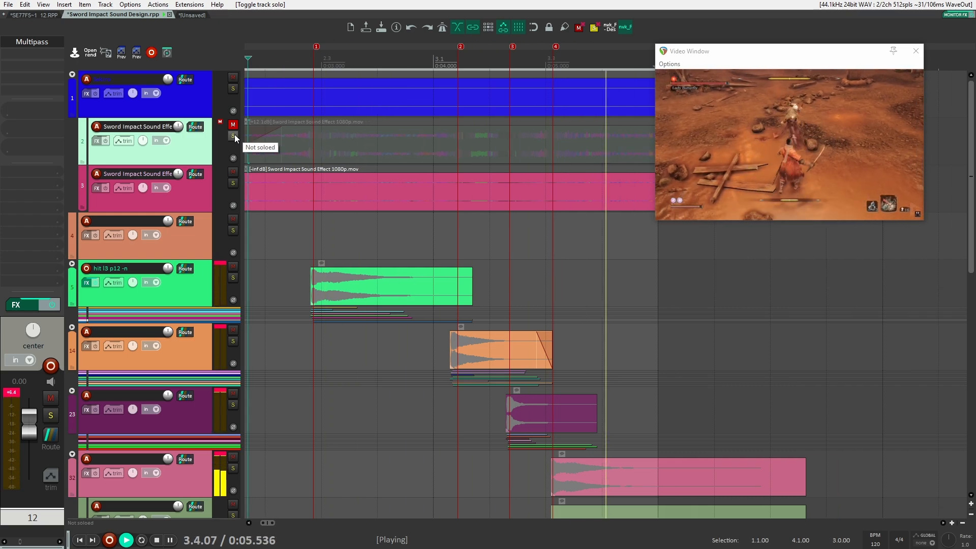
{"action": "key", "text": "space"}
Collapse folder track 32 and survey the whole row of generated hit variations on track 5.
{"action": "scroll", "coordinate": [363, 364], "scroll_direction": "down", "scroll_amount": 3}
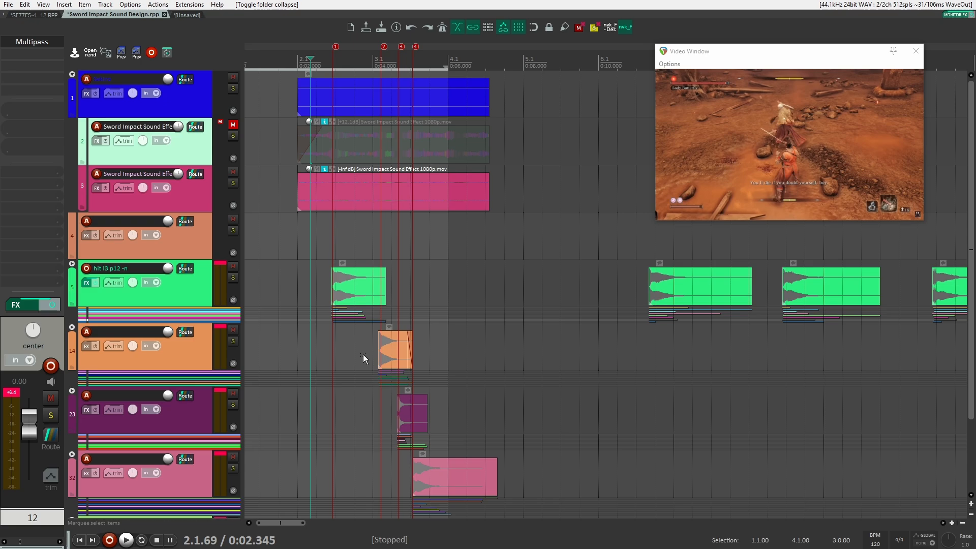
{"action": "scroll", "coordinate": [363, 355], "scroll_direction": "down", "scroll_amount": 4}
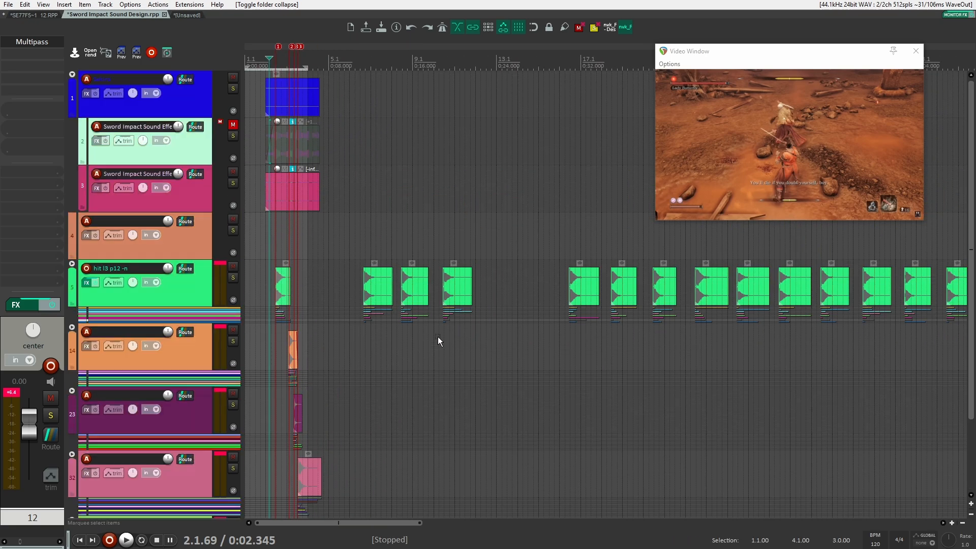
{"action": "scroll", "coordinate": [438, 340], "scroll_direction": "down", "scroll_amount": 1}
{"action": "scroll", "coordinate": [382, 285], "scroll_direction": "down", "scroll_amount": 2}
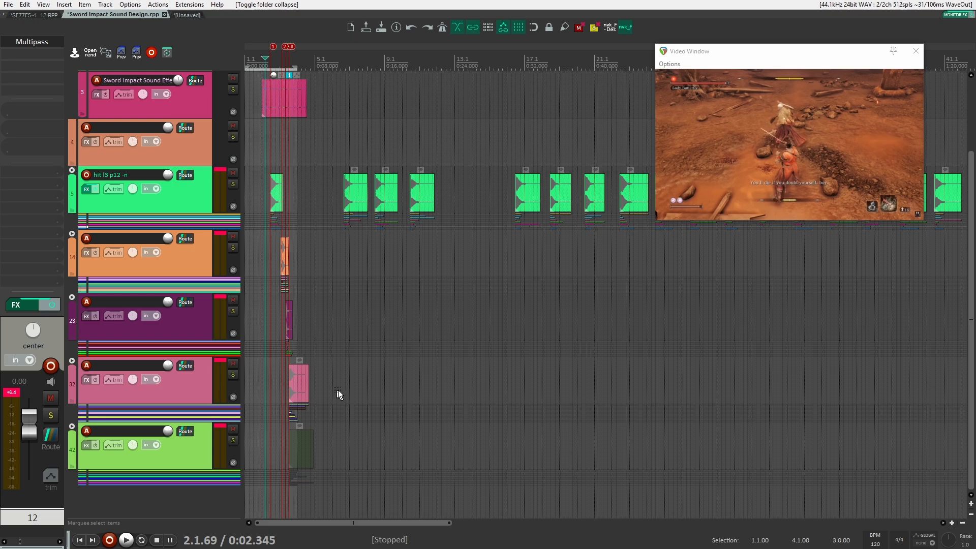
{"action": "scroll", "coordinate": [400, 305], "scroll_direction": "up", "scroll_amount": 2}
{"action": "scroll", "coordinate": [402, 285], "scroll_direction": "down", "scroll_amount": 5}
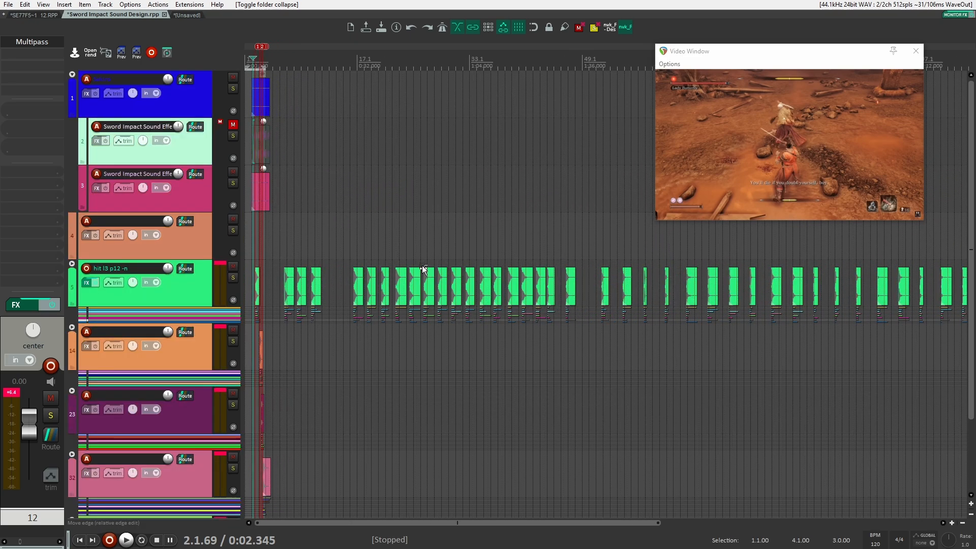
{"action": "scroll", "coordinate": [406, 272], "scroll_direction": "down", "scroll_amount": 2}
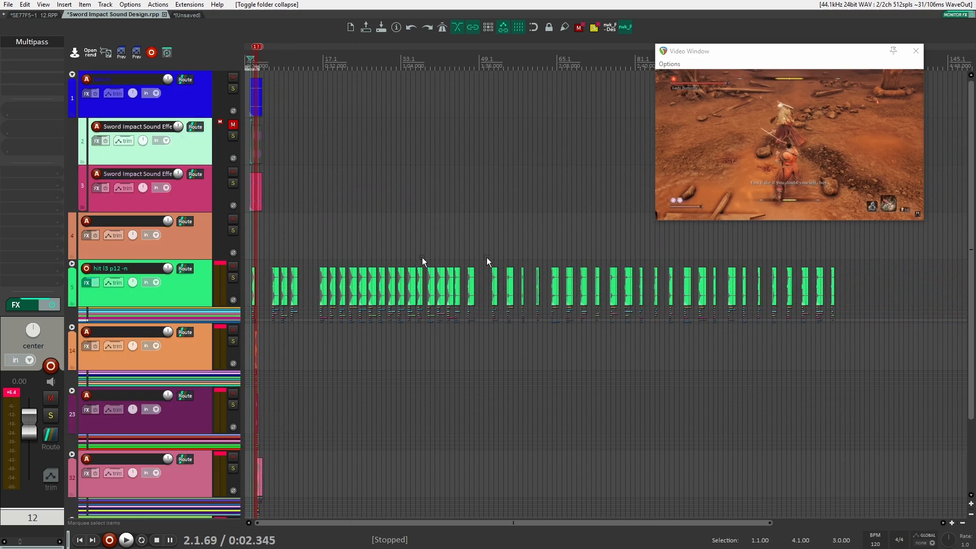
Marquee-select the long run of hit variations on track 5, leaving out the first few items, and clear the selection.
{"action": "left_click", "coordinate": [542, 276]}
{"action": "left_click_drag", "start_coordinate": [871, 280], "coordinate": [426, 281]}
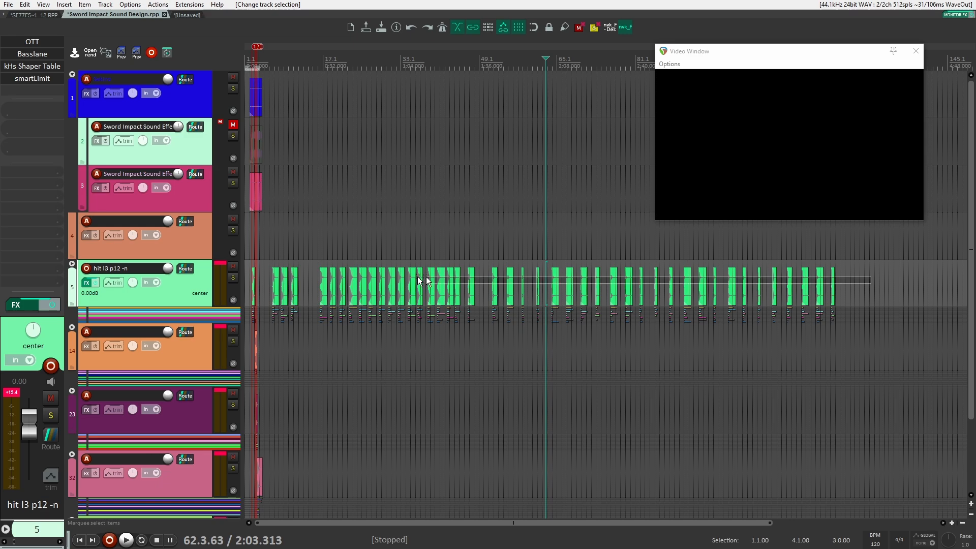
{"action": "left_click_drag", "start_coordinate": [313, 279], "coordinate": [330, 287]}
{"action": "left_click", "coordinate": [396, 356]}
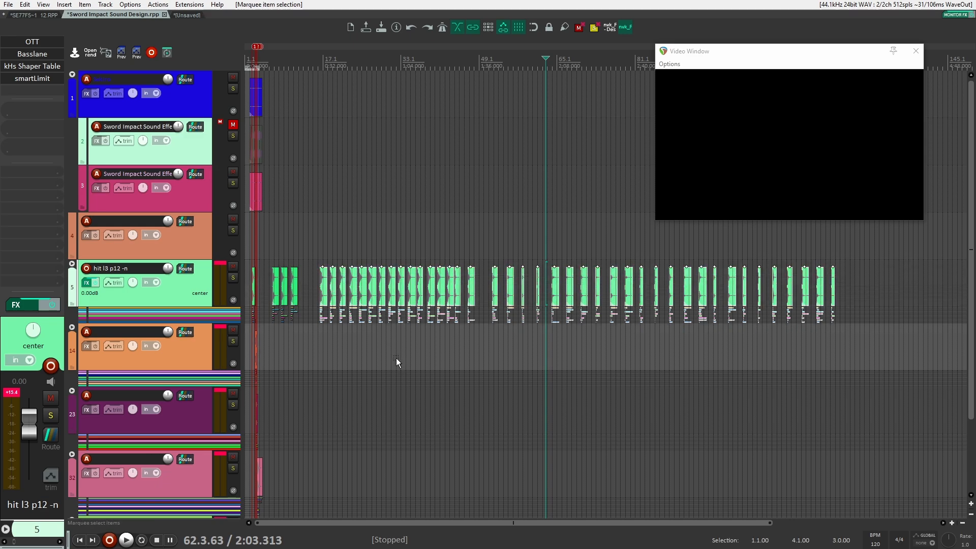
Return to the synced hits, marquee-select the first hit's items on folder track 5, and clear the selection.
{"action": "scroll", "coordinate": [407, 333], "scroll_direction": "down", "scroll_amount": 1}
{"action": "scroll", "coordinate": [432, 335], "scroll_direction": "down", "scroll_amount": 1}
{"action": "scroll", "coordinate": [376, 294], "scroll_direction": "up", "scroll_amount": 5}
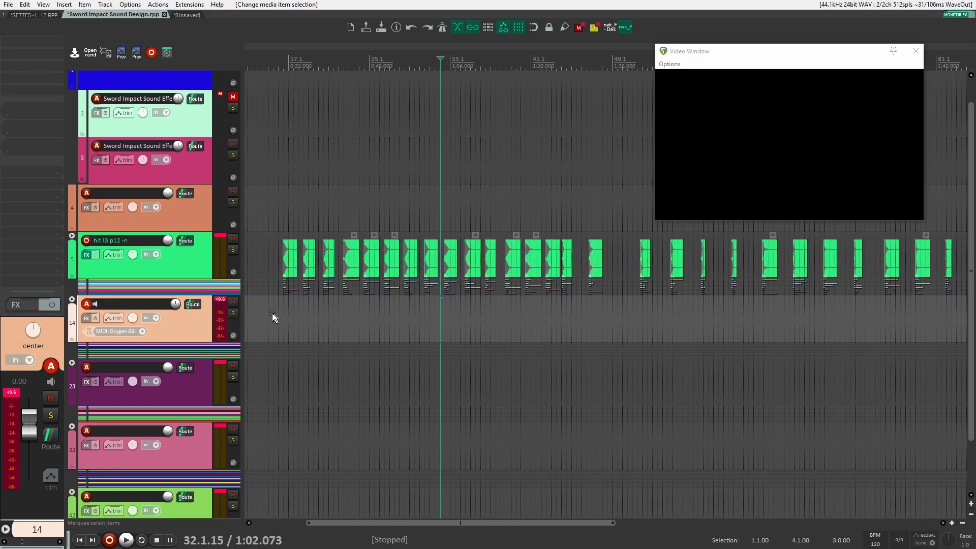
{"action": "scroll", "coordinate": [273, 311], "scroll_direction": "up", "scroll_amount": 3}
{"action": "scroll", "coordinate": [305, 309], "scroll_direction": "left", "scroll_amount": 5}
{"action": "scroll", "coordinate": [389, 290], "scroll_direction": "down", "scroll_amount": 3}
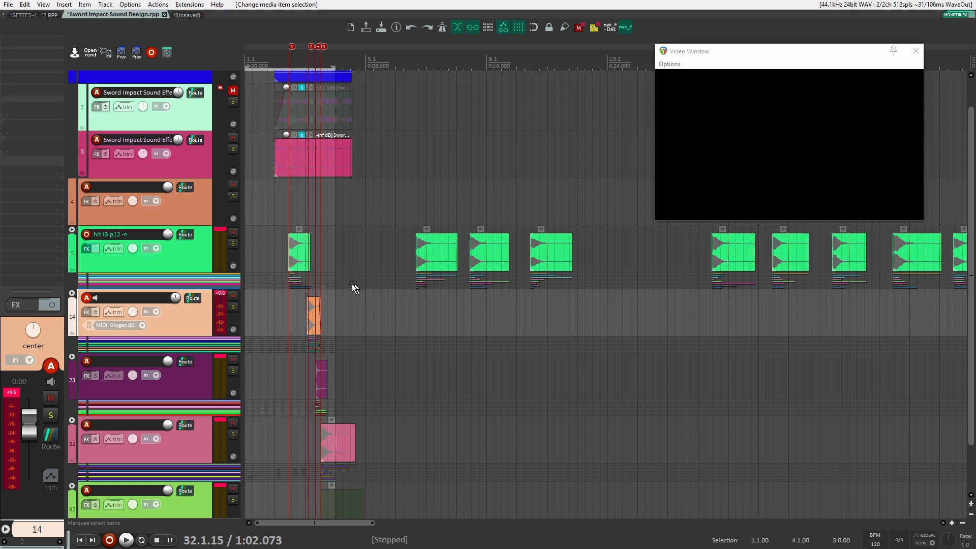
{"action": "scroll", "coordinate": [298, 278], "scroll_direction": "up", "scroll_amount": 2}
{"action": "scroll", "coordinate": [277, 274], "scroll_direction": "up", "scroll_amount": 3}
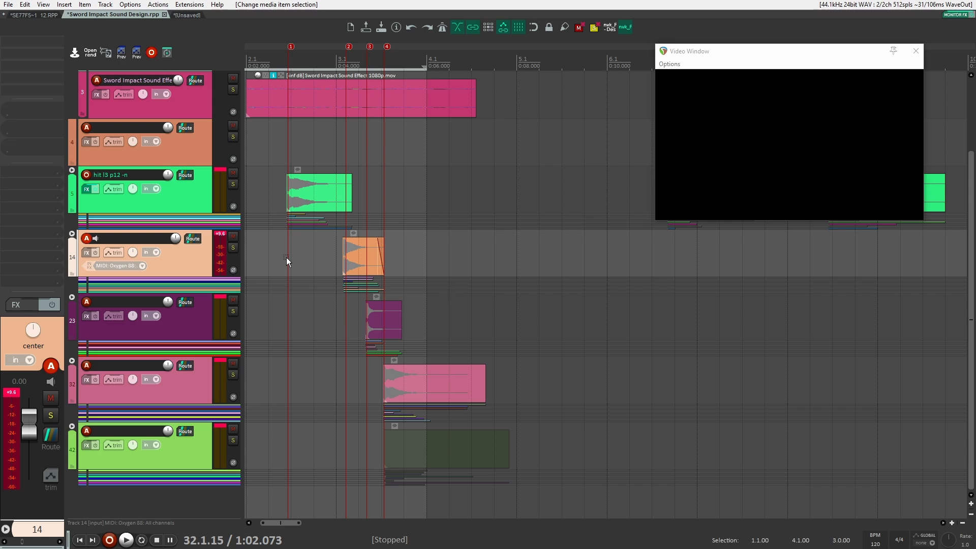
{"action": "left_click", "coordinate": [335, 192]}
{"action": "left_click_drag", "start_coordinate": [289, 145], "coordinate": [310, 232]}
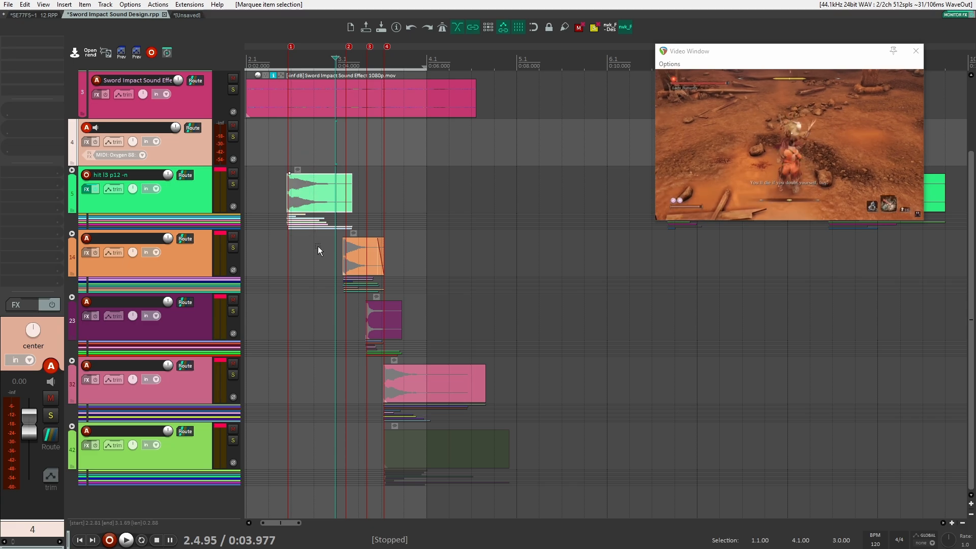
{"action": "scroll", "coordinate": [307, 248], "scroll_direction": "up", "scroll_amount": 2}
{"action": "left_click", "coordinate": [285, 239]}
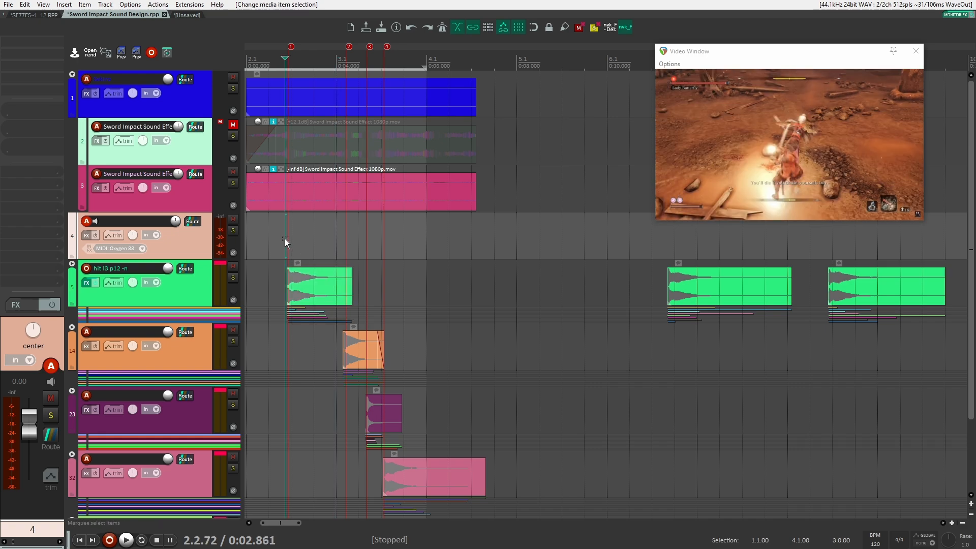
Solo the original video audio on track 2, unsolo it, and solo it again.
{"action": "left_click", "coordinate": [230, 135]}
{"action": "left_click", "coordinate": [234, 136]}
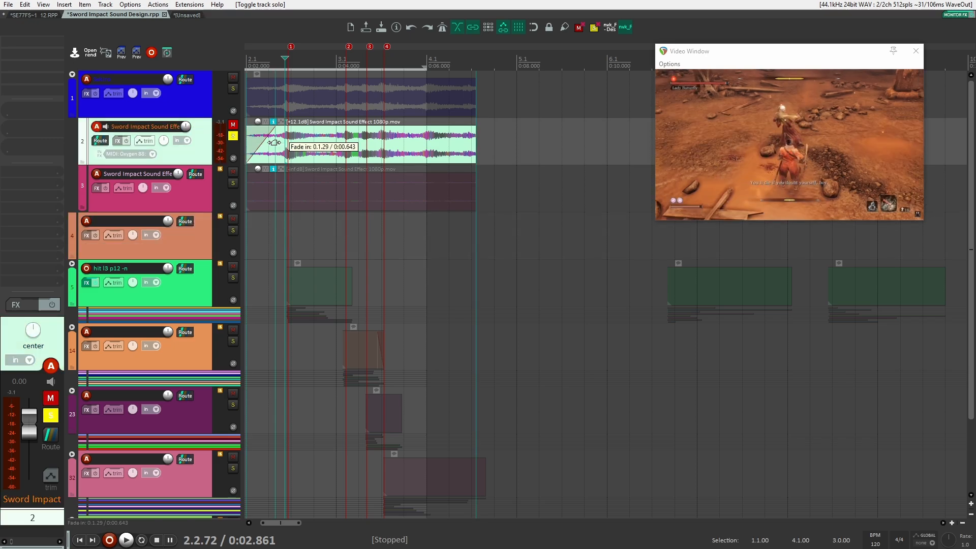
{"action": "left_click", "coordinate": [232, 136]}
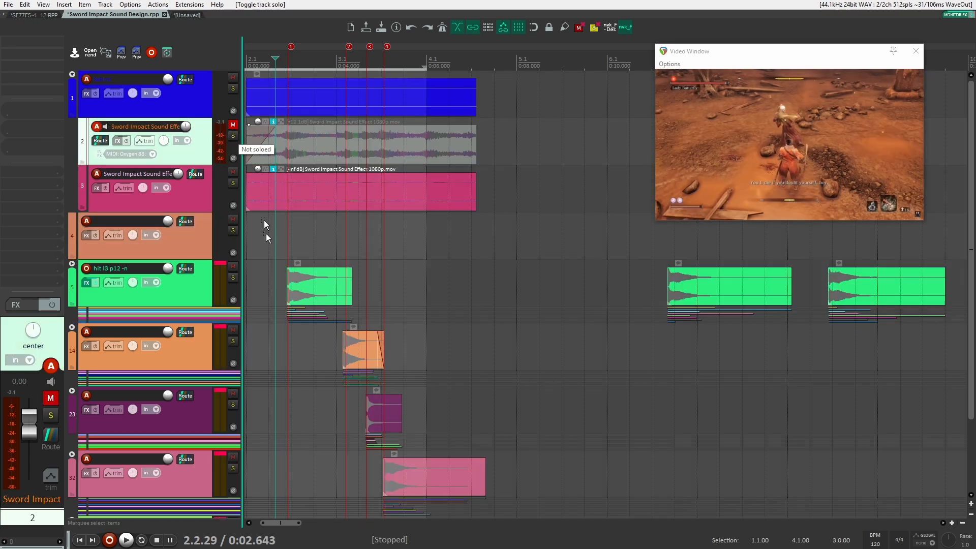
{"action": "left_click", "coordinate": [232, 136]}
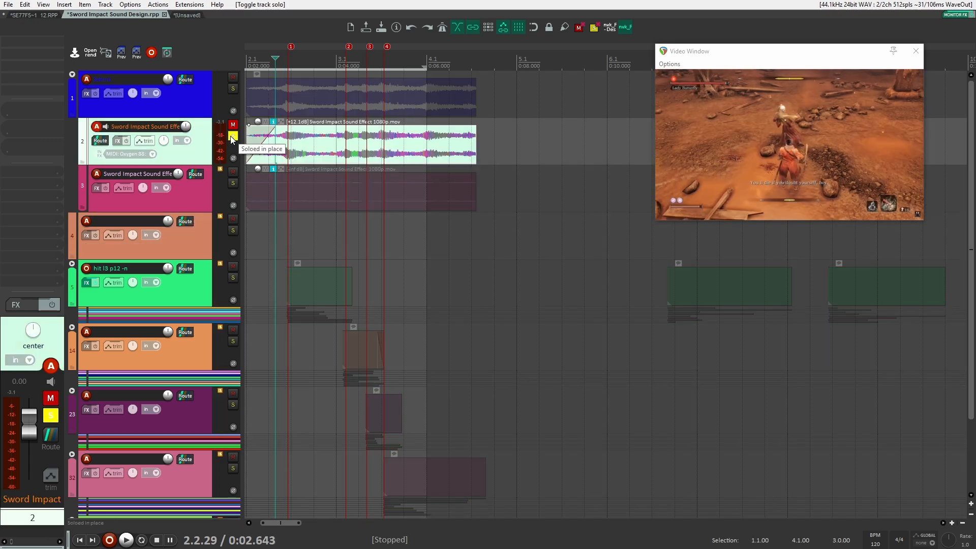
Play the original video audio on track 2 soloed, and compare it with the designed hits by toggling its solo during playback.
{"action": "key", "text": "space"}
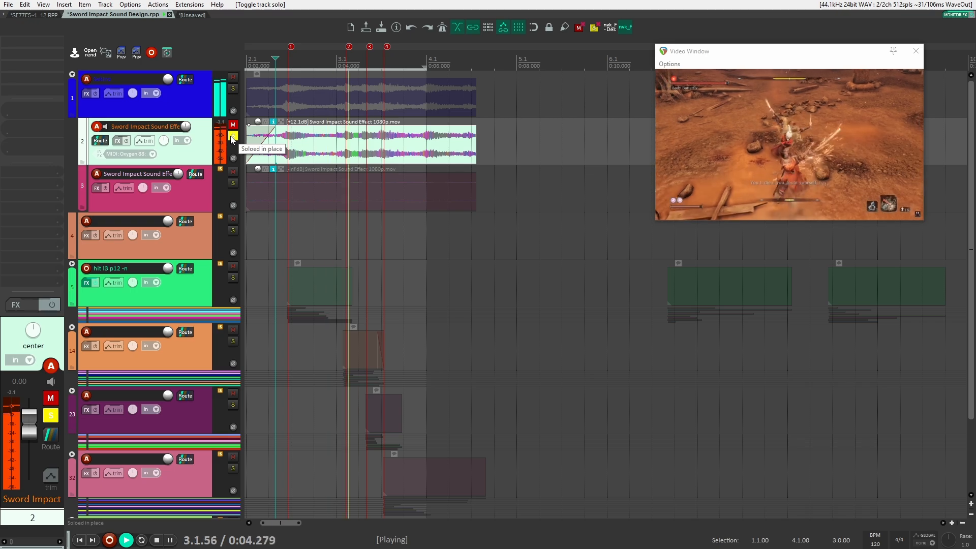
{"action": "left_click", "coordinate": [232, 136]}
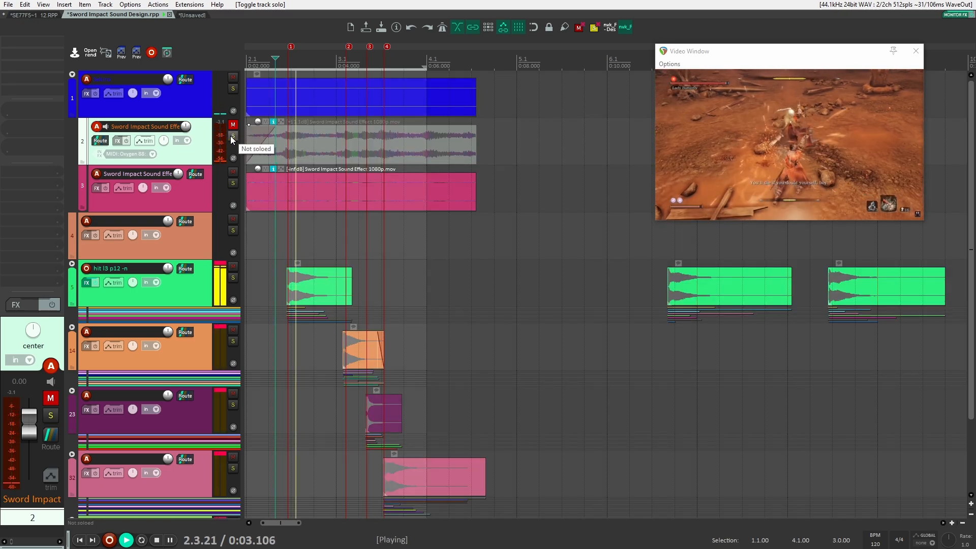
{"action": "left_click", "coordinate": [232, 136]}
{"action": "key", "text": "space"}
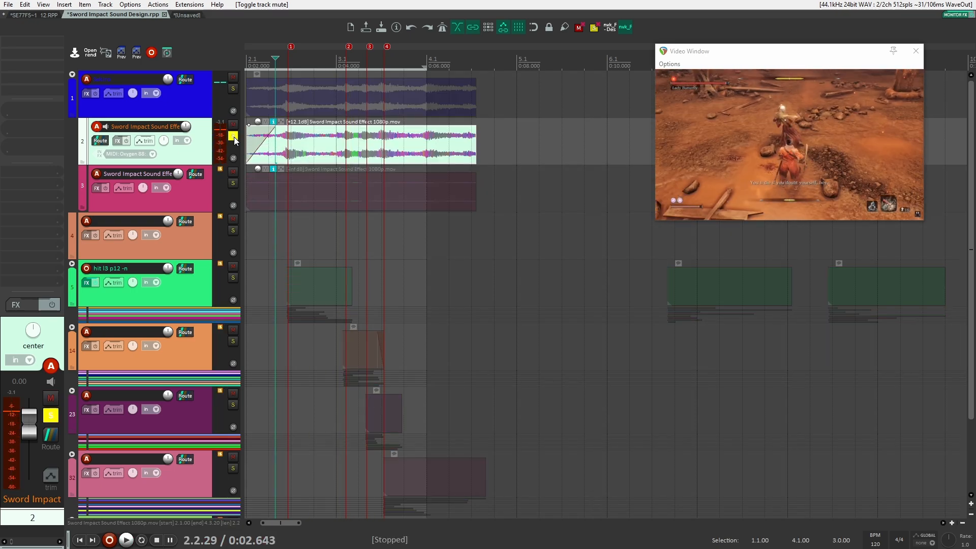
Unsolo track 2 and play its unmuted original audio together with the designed sword hits.
{"action": "left_click", "coordinate": [233, 136]}
{"action": "key", "text": "space"}
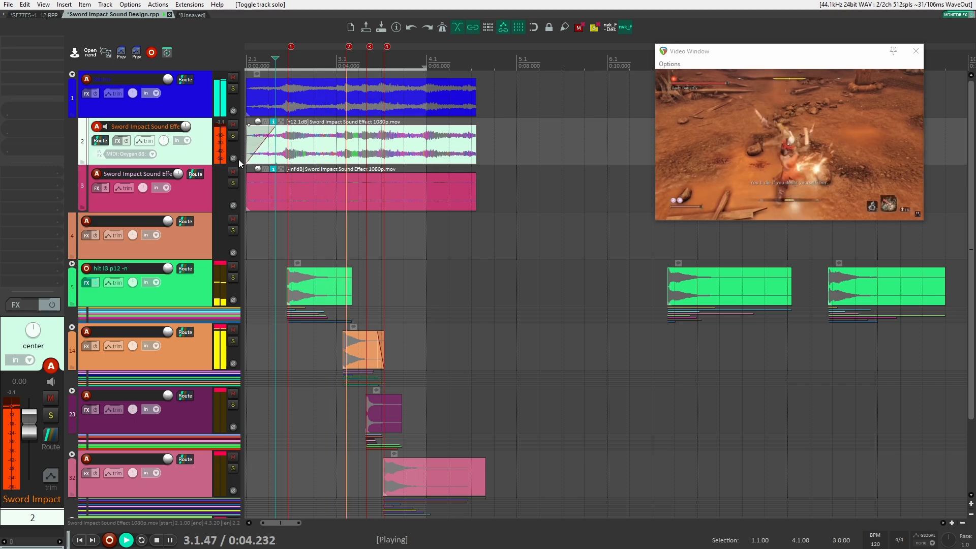
{"action": "key", "text": "space"}
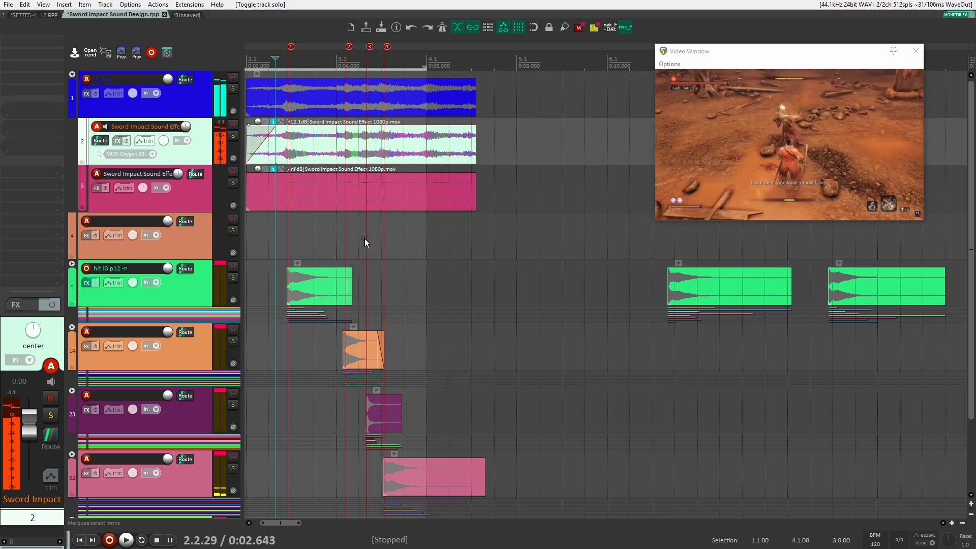
With track 2 muted, place the edit cursor just before the first synced hit and play all four hits against the video.
{"action": "scroll", "coordinate": [365, 239], "scroll_direction": "down", "scroll_amount": 2}
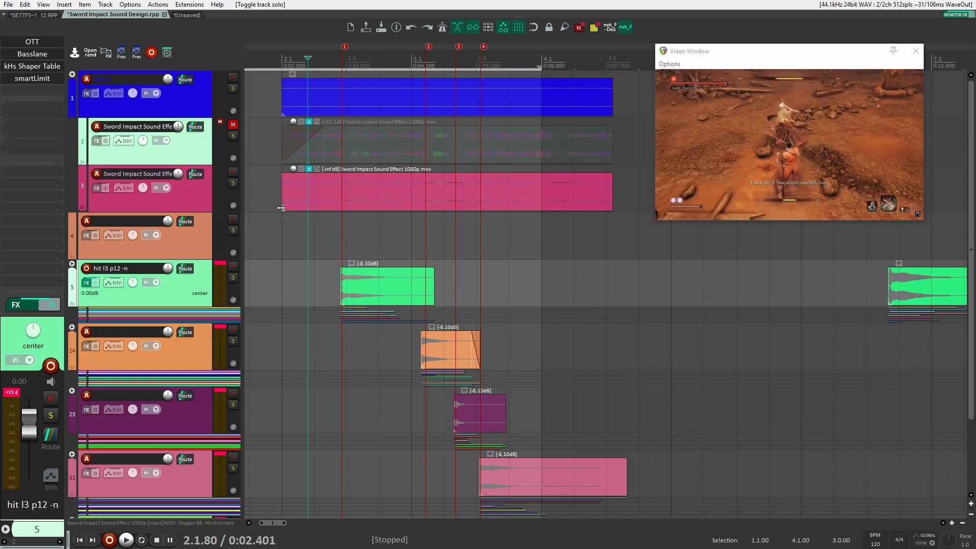
{"action": "scroll", "coordinate": [336, 256], "scroll_direction": "down", "scroll_amount": 2}
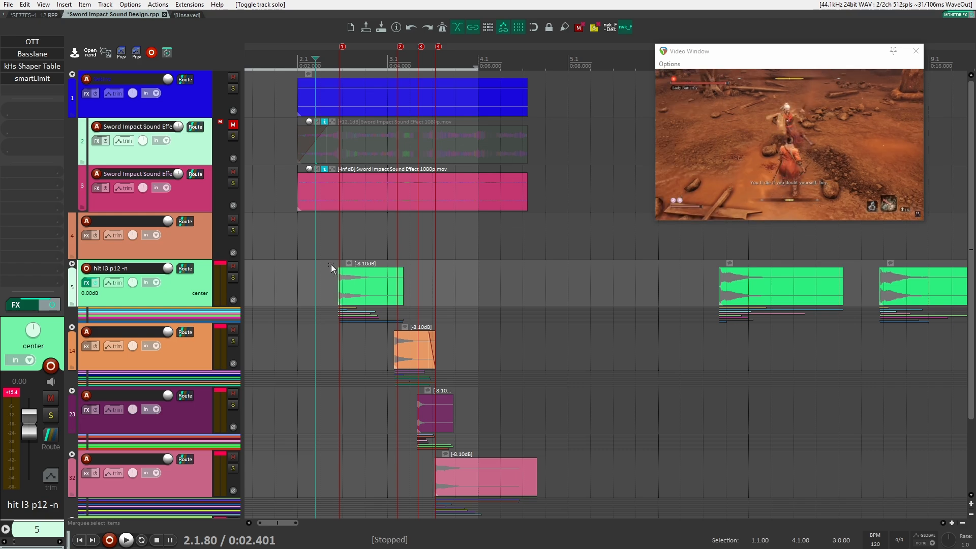
{"action": "left_click", "coordinate": [331, 265]}
{"action": "key", "text": "space"}
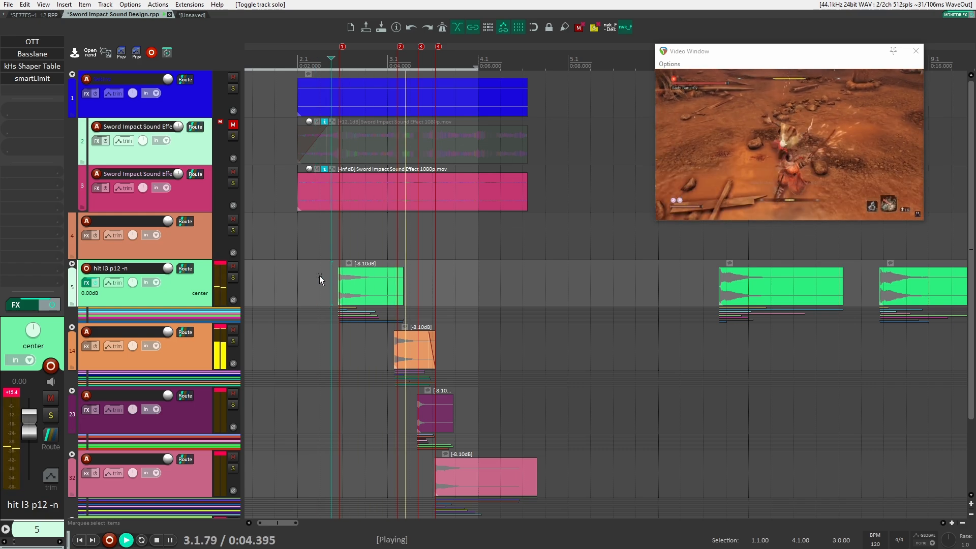
{"action": "key", "text": "space"}
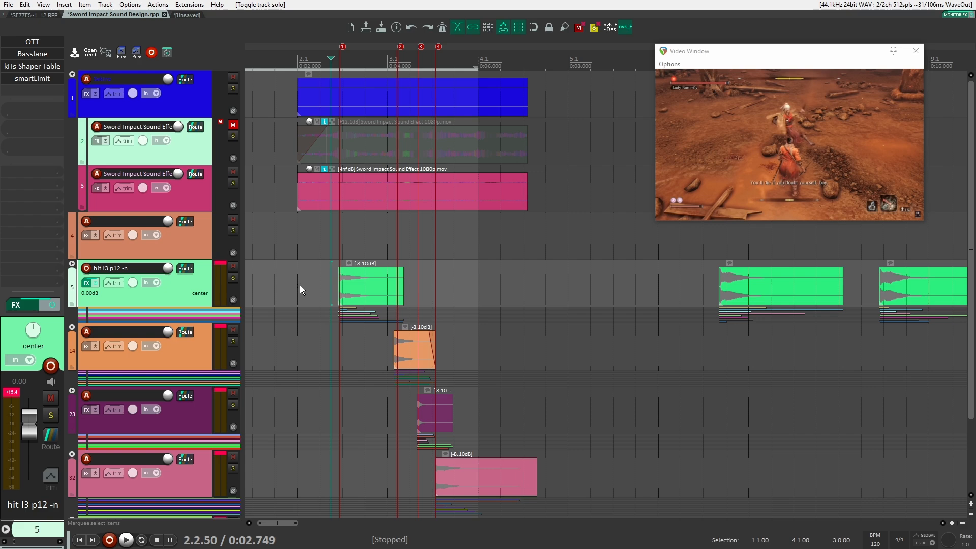
Marquee-select the four synced hits with their layers across the folder tracks, and clear the selection.
{"action": "scroll", "coordinate": [300, 286], "scroll_direction": "up", "scroll_amount": 5}
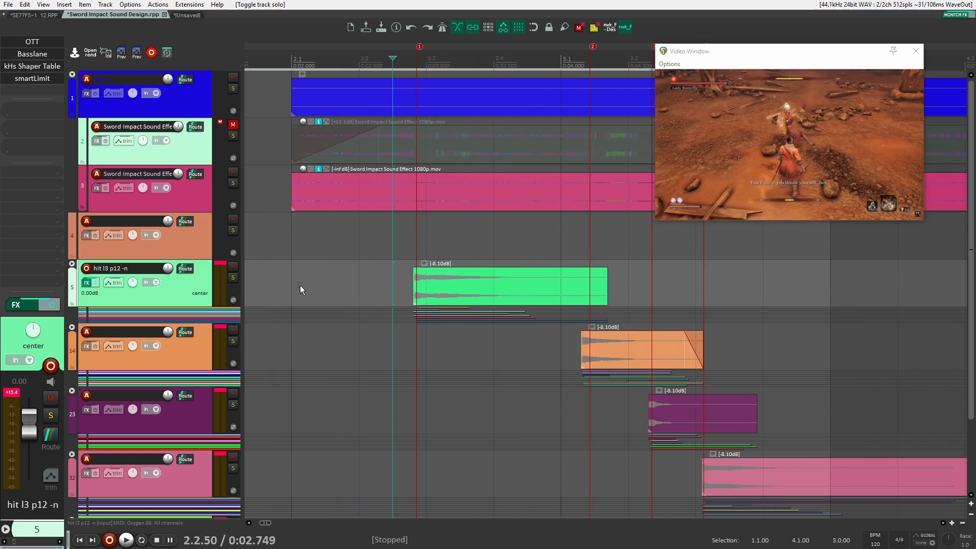
{"action": "scroll", "coordinate": [359, 277], "scroll_direction": "down", "scroll_amount": 3}
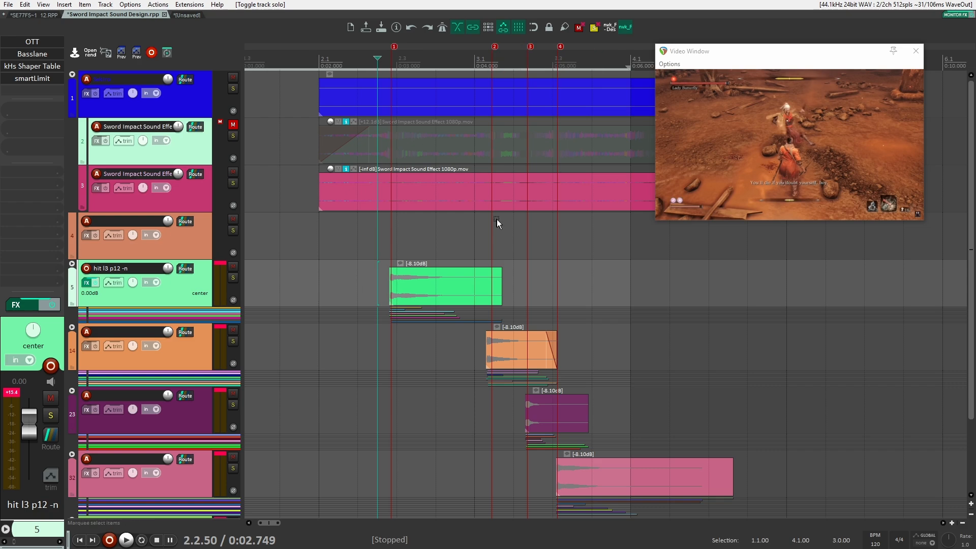
{"action": "scroll", "coordinate": [425, 282], "scroll_direction": "down", "scroll_amount": 3}
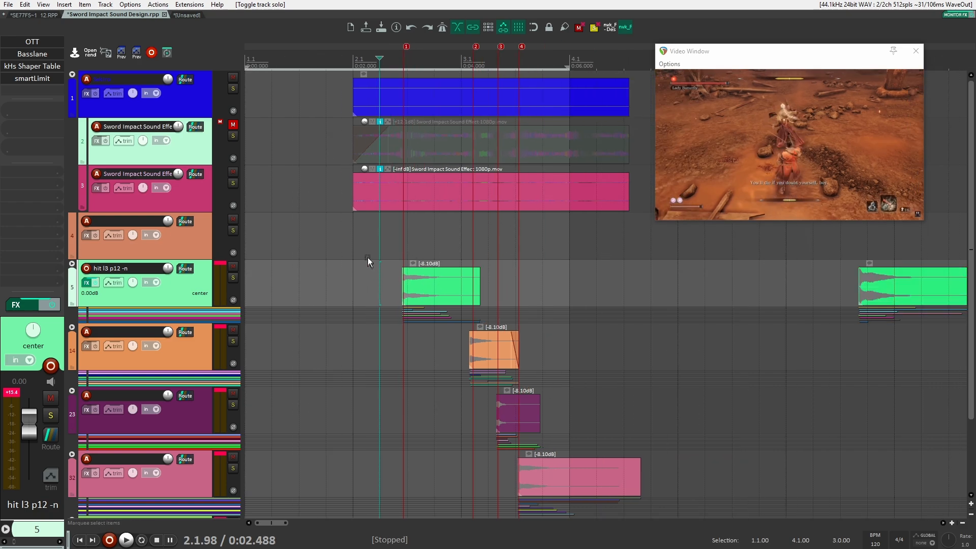
{"action": "left_click_drag", "start_coordinate": [368, 257], "coordinate": [636, 508]}
{"action": "scroll", "coordinate": [434, 300], "scroll_direction": "down", "scroll_amount": 3}
{"action": "scroll", "coordinate": [435, 300], "scroll_direction": "down", "scroll_amount": 3}
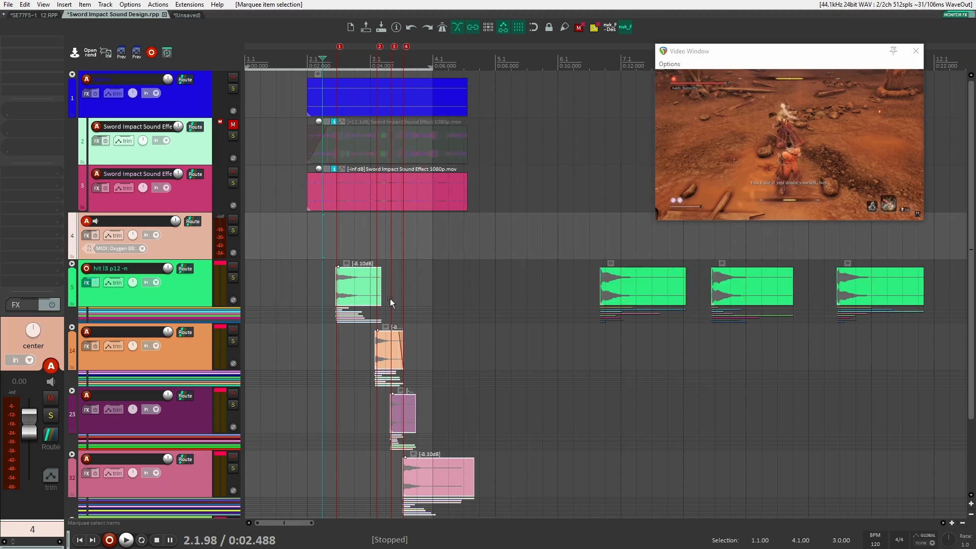
{"action": "left_click", "coordinate": [310, 275]}
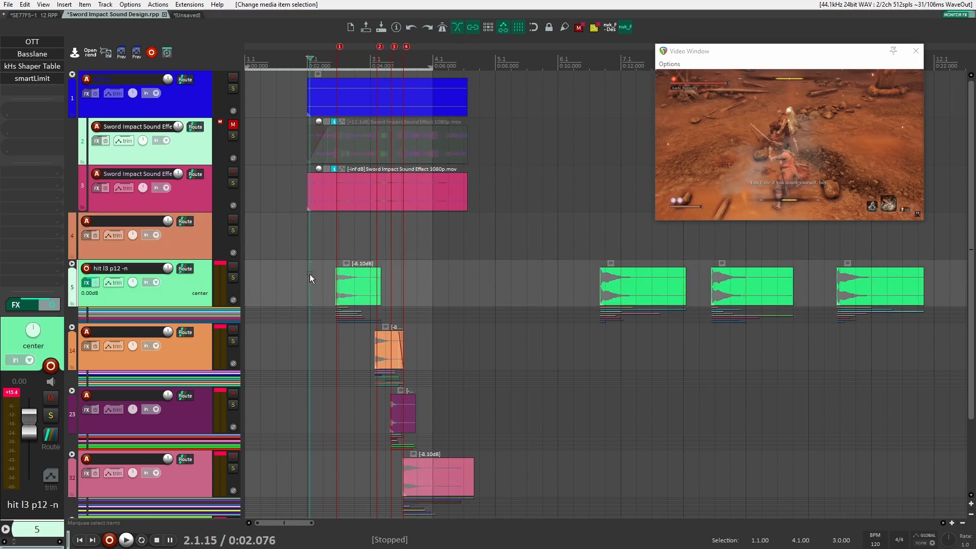
Survey the row of generated hit variations on track 5 and return to the synced hits.
{"action": "scroll", "coordinate": [309, 274], "scroll_direction": "down", "scroll_amount": 4}
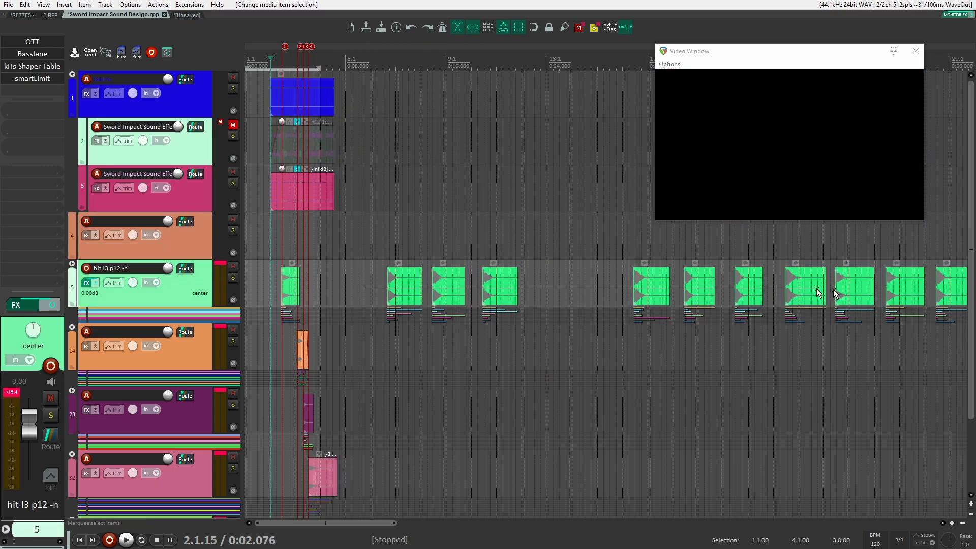
{"action": "scroll", "coordinate": [819, 293], "scroll_direction": "down", "scroll_amount": 4}
{"action": "left_click", "coordinate": [472, 345]}
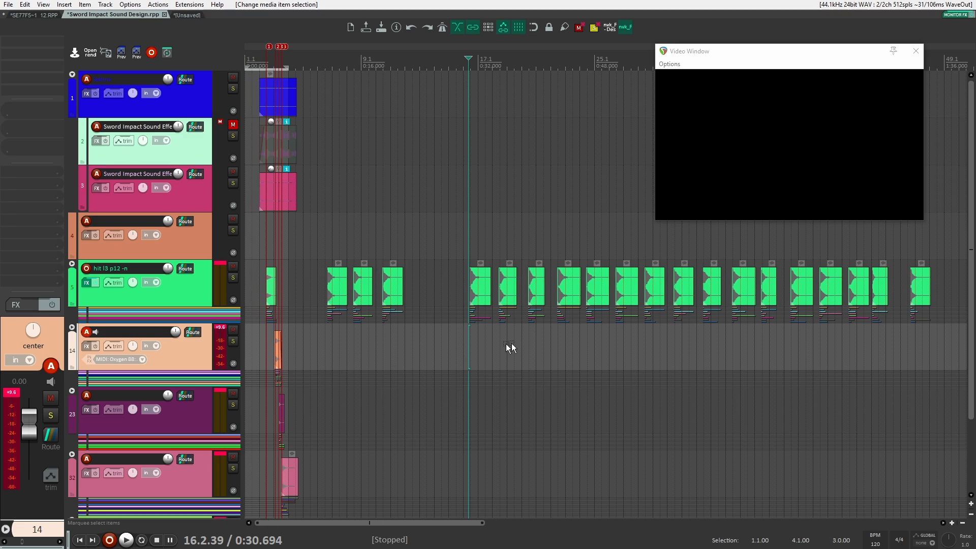
{"action": "scroll", "coordinate": [267, 283], "scroll_direction": "up", "scroll_amount": 8}
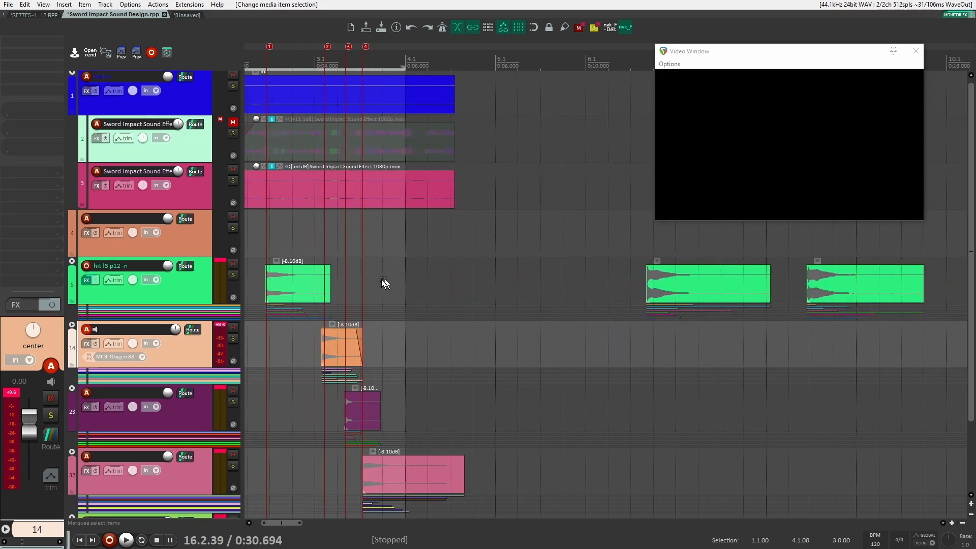
{"action": "scroll", "coordinate": [382, 279], "scroll_direction": "up", "scroll_amount": 3}
Select folder track 5, place the edit cursor just before the first hit, and replay the synced hits.
{"action": "left_click", "coordinate": [172, 282]}
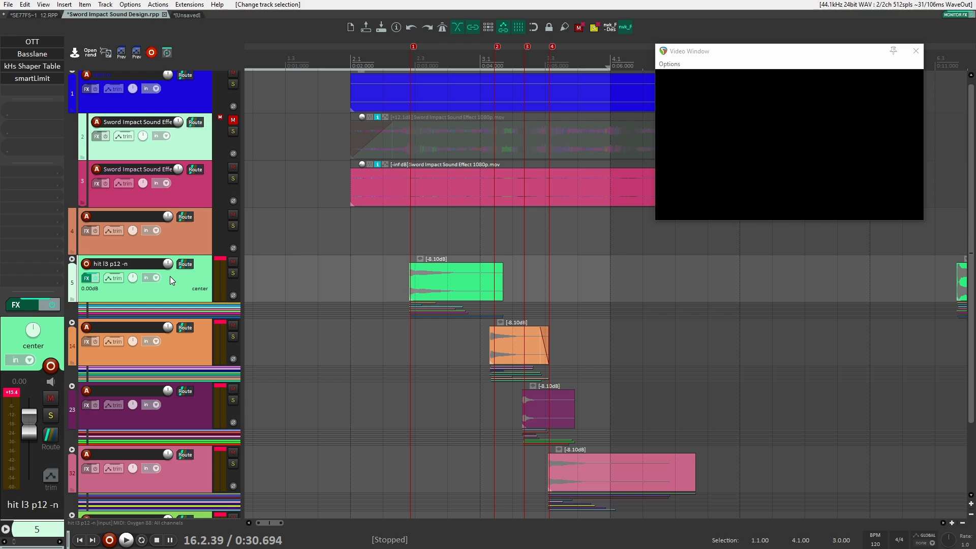
{"action": "left_click", "coordinate": [379, 277]}
{"action": "left_click", "coordinate": [386, 275]}
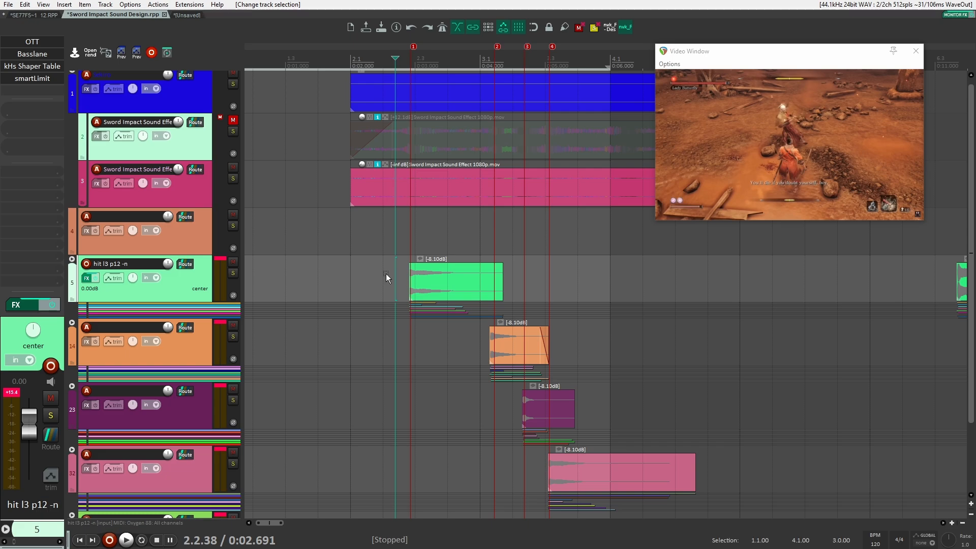
{"action": "scroll", "coordinate": [385, 274], "scroll_direction": "down", "scroll_amount": 5}
{"action": "key", "text": "space"}
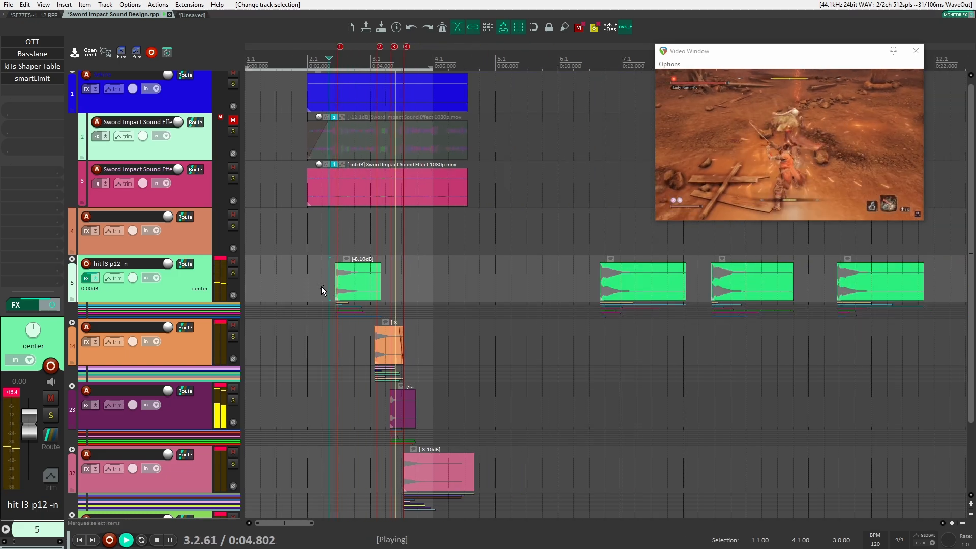
{"action": "key", "text": "space"}
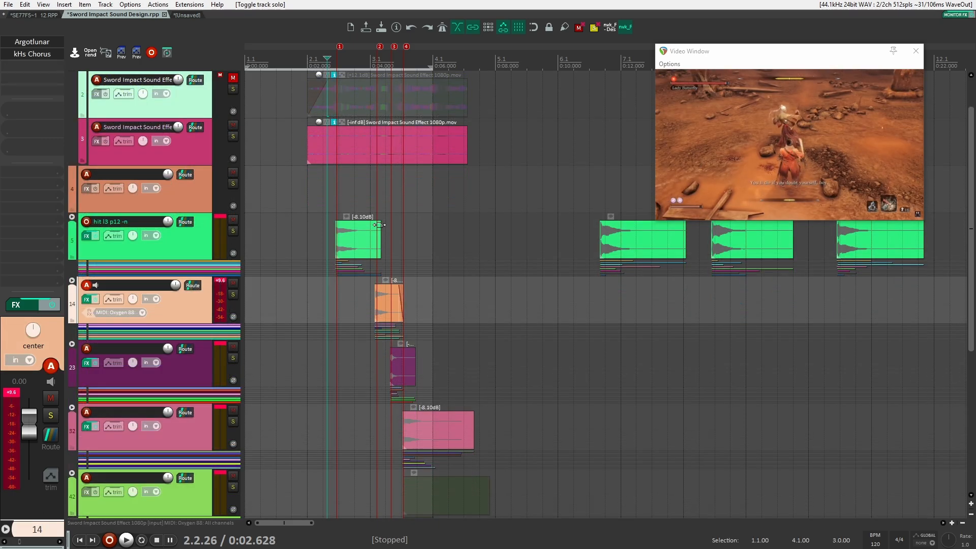
Bypass kHs Chorus on folder track 5, solo the track, and play its first hit without the effect.
{"action": "left_click", "coordinate": [188, 236]}
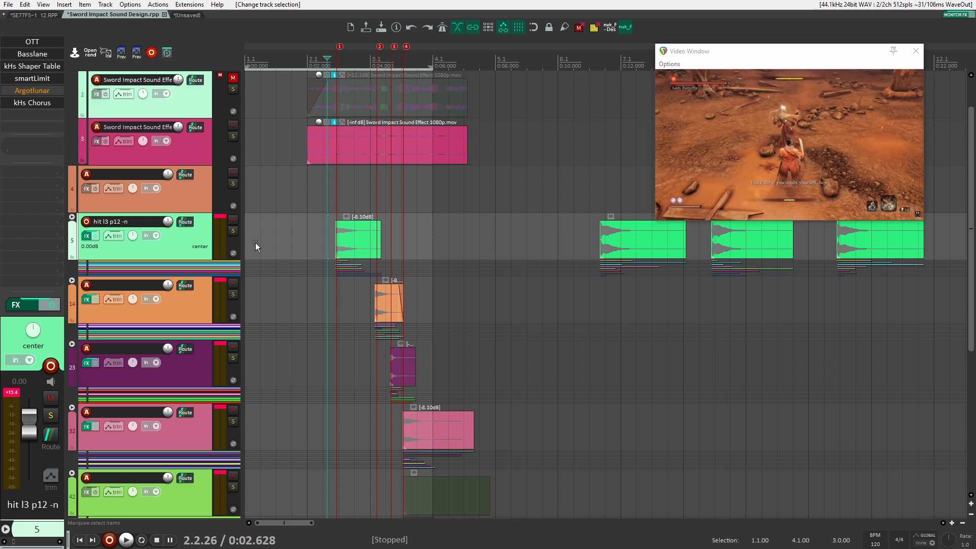
{"action": "left_click", "coordinate": [25, 103], "text": "shift"}
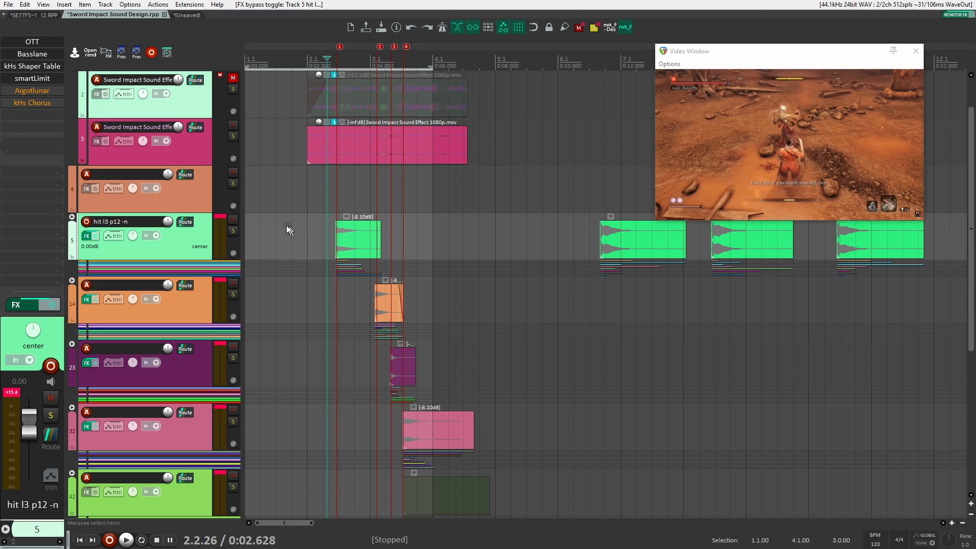
{"action": "left_click", "coordinate": [233, 232]}
{"action": "key", "text": "space"}
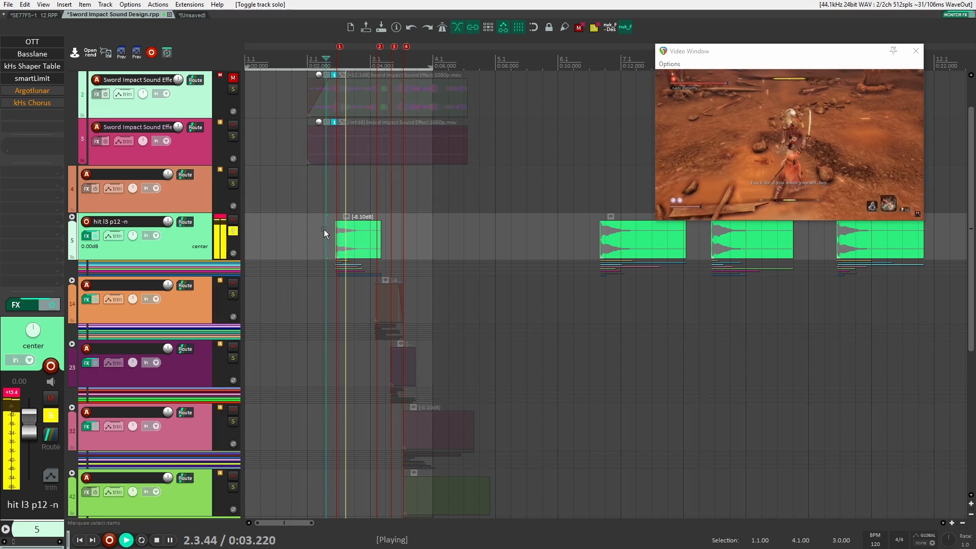
{"action": "key", "text": "space"}
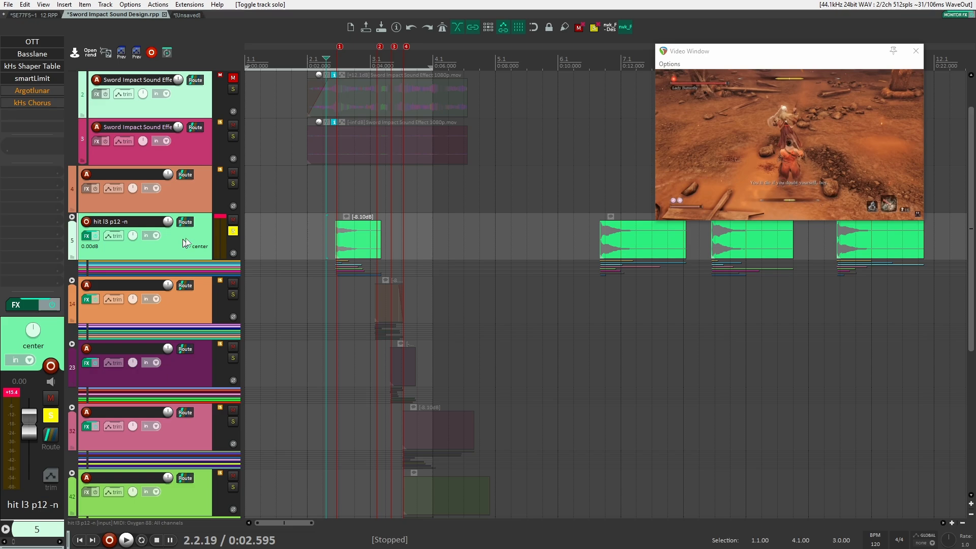
Switch the solo from track 5 to track 2, play the original audio for comparison, and return the solo to track 5.
{"action": "left_click", "coordinate": [233, 90]}
{"action": "left_click", "coordinate": [233, 232]}
{"action": "key", "text": "space"}
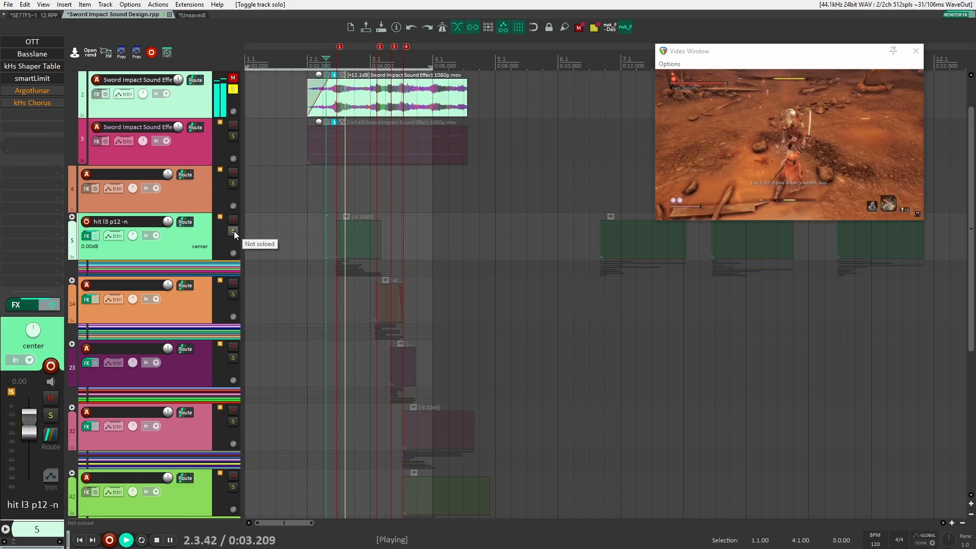
{"action": "key", "text": "space"}
{"action": "left_click", "coordinate": [235, 92]}
{"action": "left_click", "coordinate": [234, 231]}
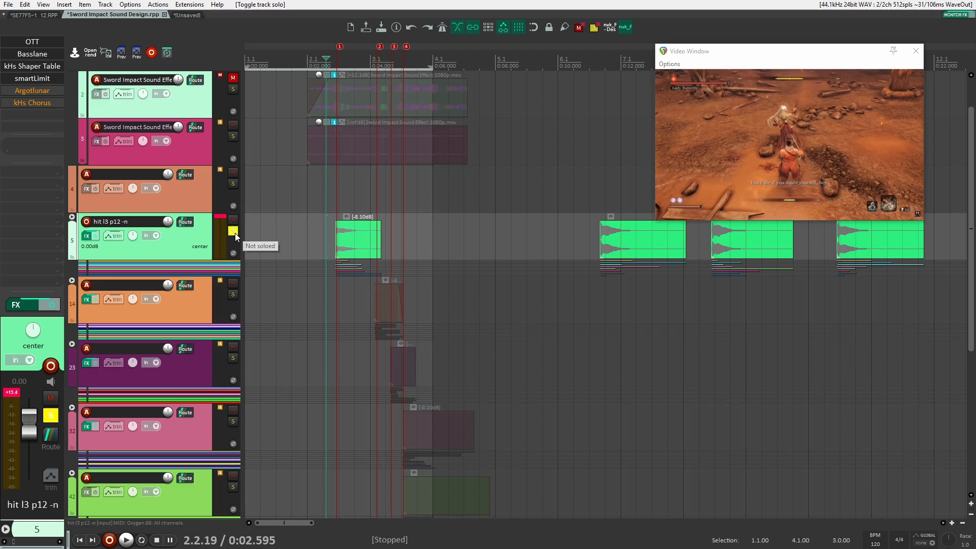
Open Argotlunar on track 5 with the effect enabled, move its window clear of the effects list, and play the soloed hit.
{"action": "double_click", "coordinate": [26, 91]}
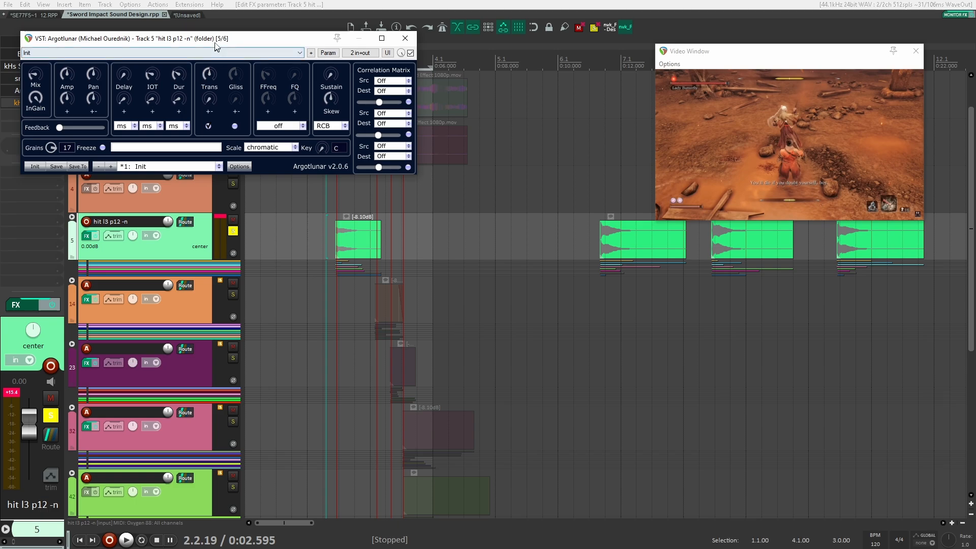
{"action": "left_click_drag", "start_coordinate": [215, 41], "coordinate": [394, 46]}
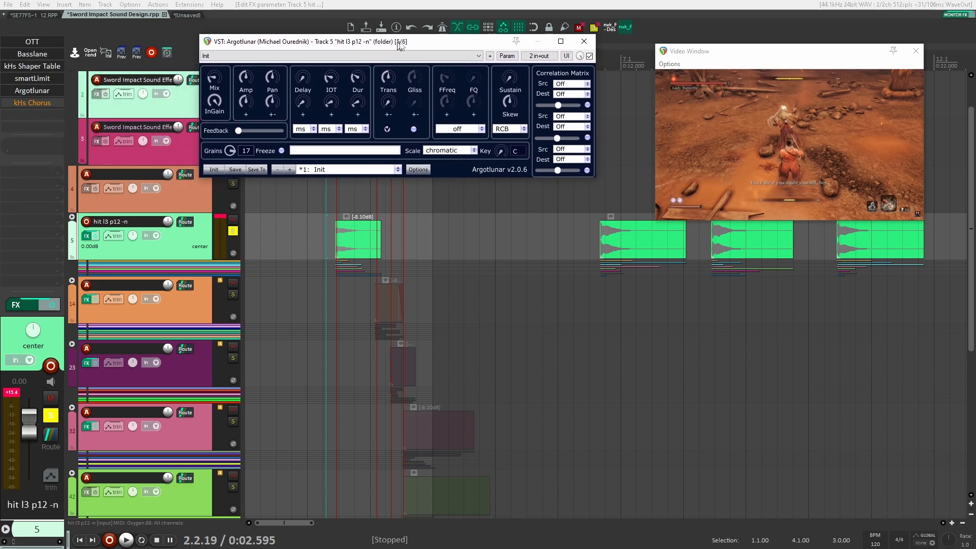
{"action": "key", "text": "space"}
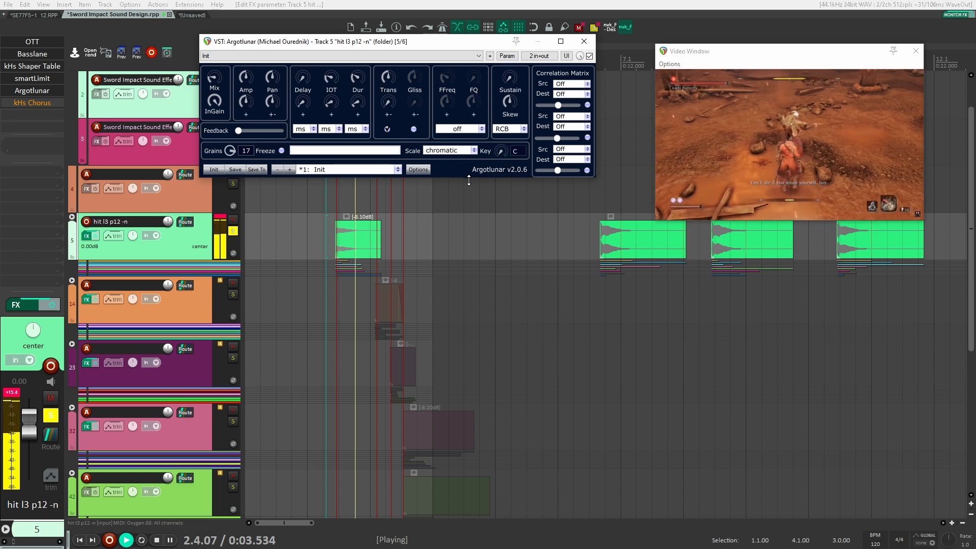
{"action": "key", "text": "space"}
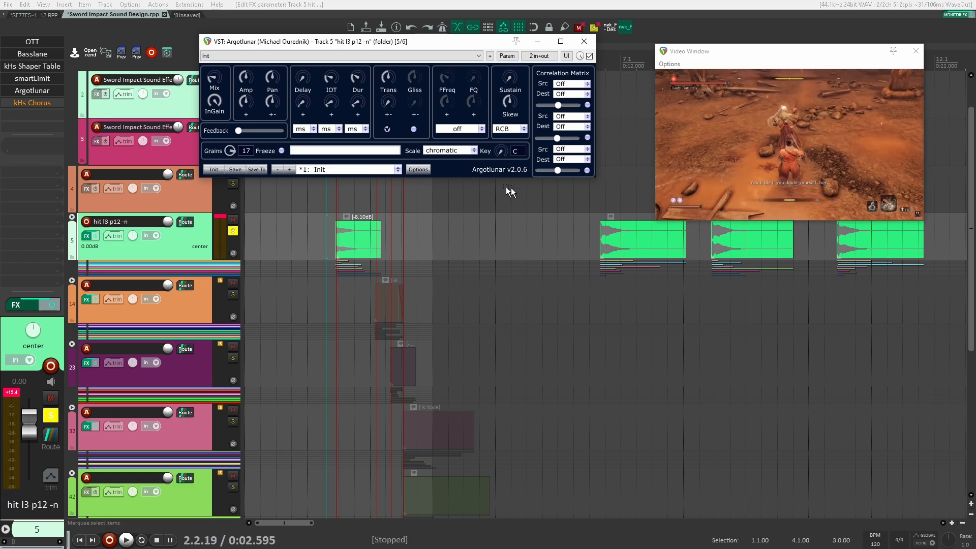
Set Argotlunar's Mix to 0.78 dry and 0.22 wet, close its window, and replay the soloed hit.
{"action": "left_click", "coordinate": [215, 76]}
{"action": "left_click_drag", "start_coordinate": [232, 105], "coordinate": [225, 87]}
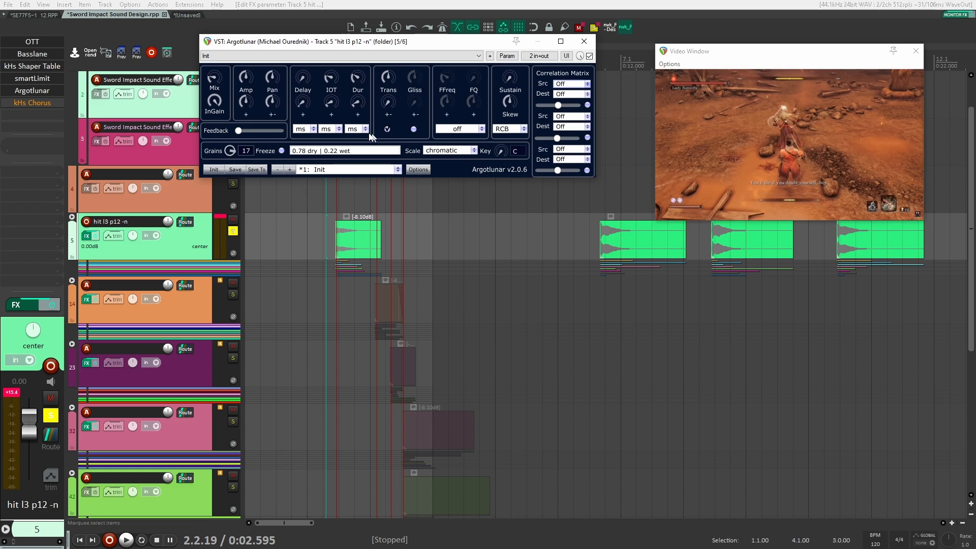
{"action": "left_click", "coordinate": [585, 42]}
{"action": "key", "text": "space"}
{"action": "key", "text": "space"}
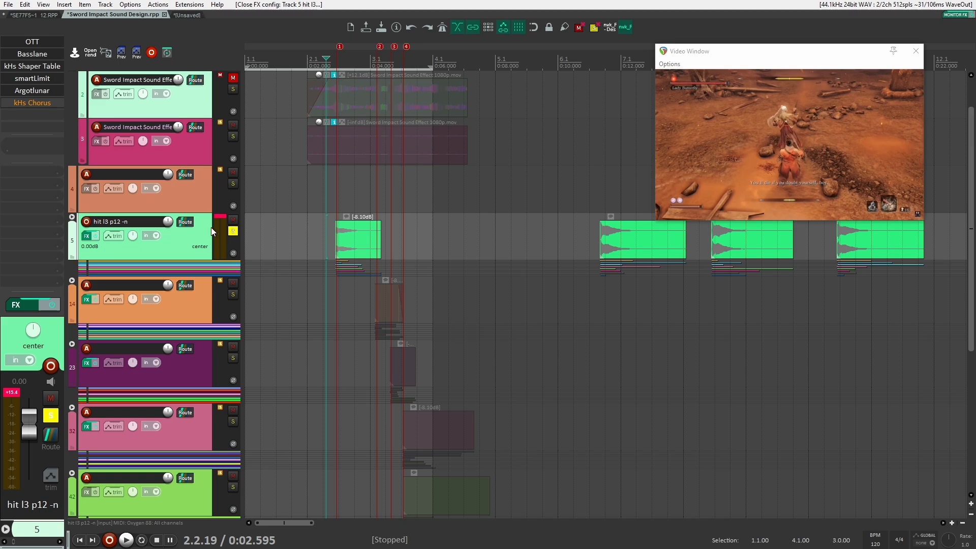
Bypass Argotlunar, re-enable kHs Chorus on track 5, and open the chorus settings.
{"action": "left_click", "coordinate": [46, 89], "text": "shift"}
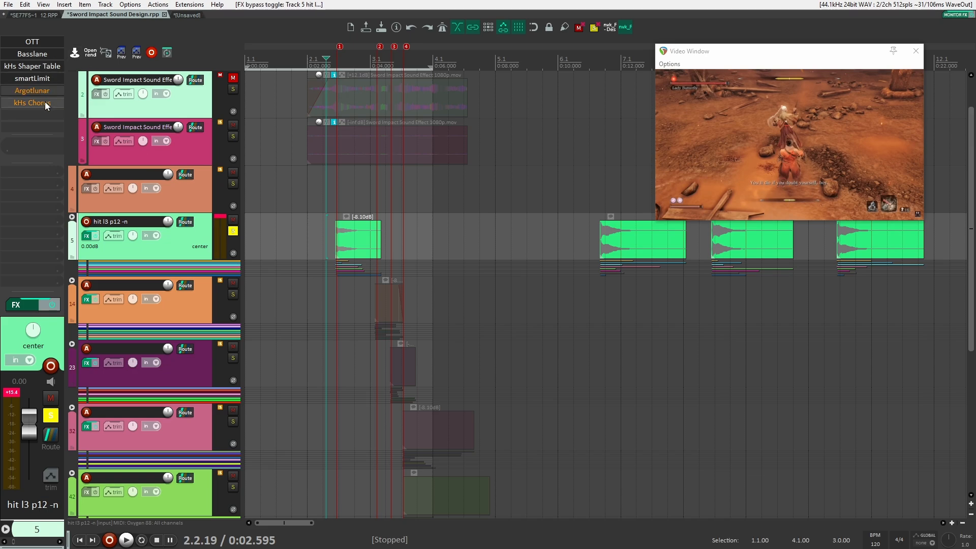
{"action": "left_click", "coordinate": [44, 101], "text": "shift"}
{"action": "left_click", "coordinate": [40, 103]}
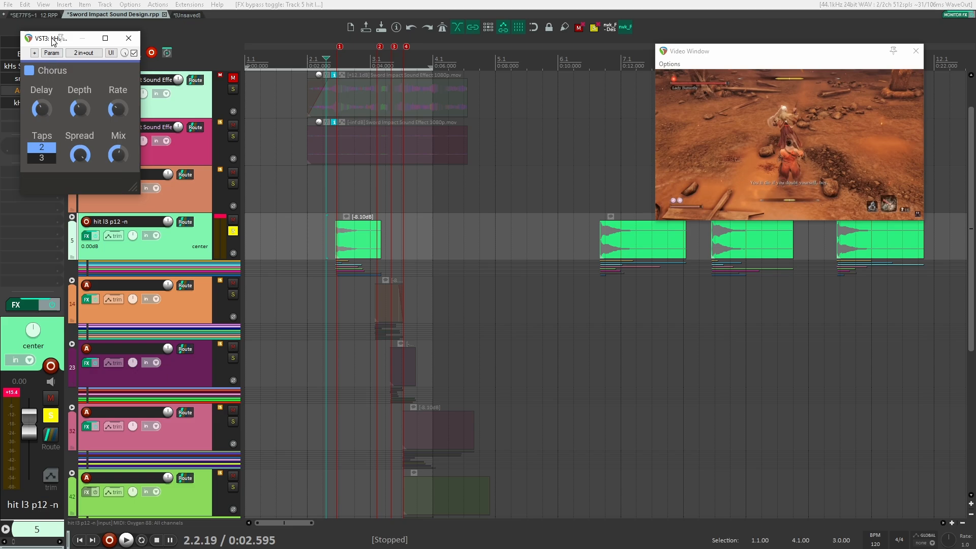
Move the chorus window clear of the effects list and compare the soloed hit with kHs Chorus bypassed and enabled.
{"action": "left_click_drag", "start_coordinate": [53, 40], "coordinate": [512, 63]}
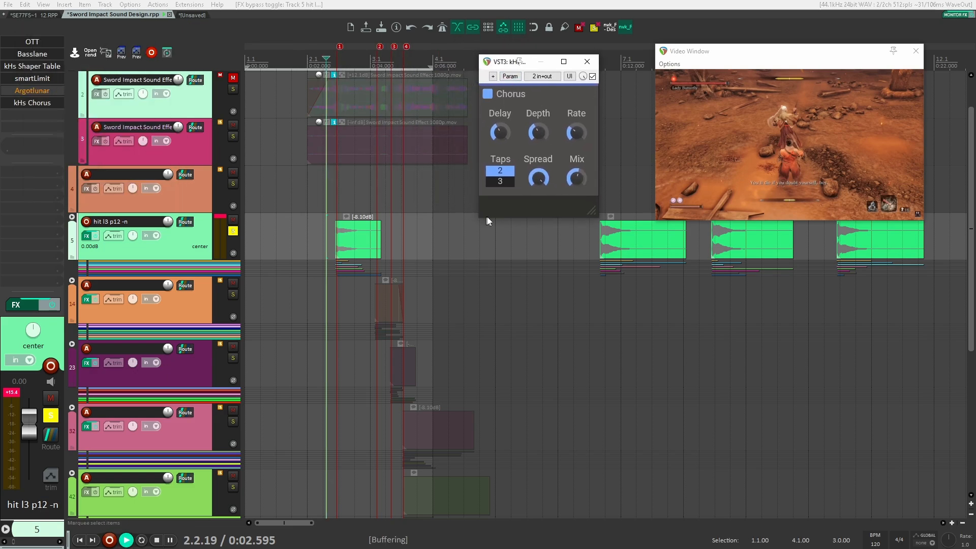
{"action": "key", "text": "space"}
{"action": "left_click", "coordinate": [592, 76]}
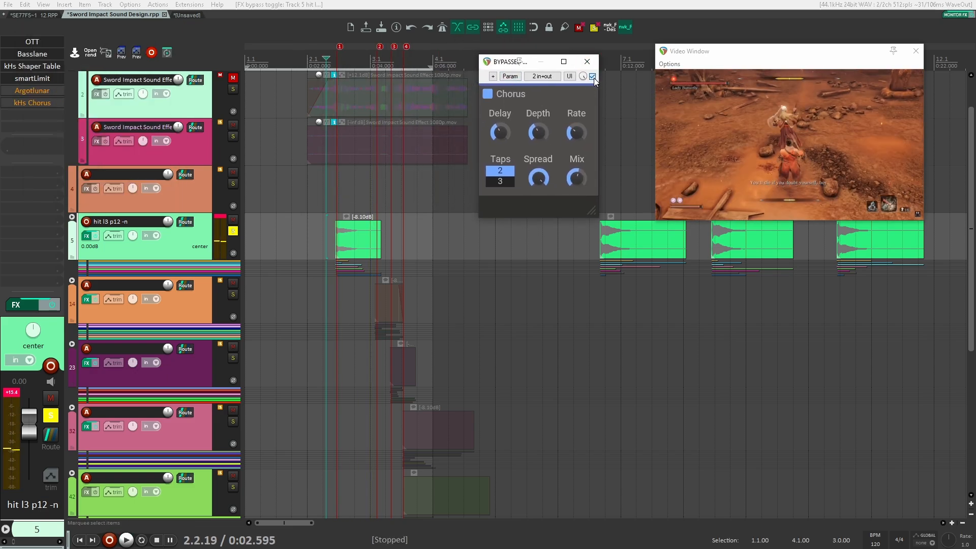
{"action": "left_click", "coordinate": [593, 77]}
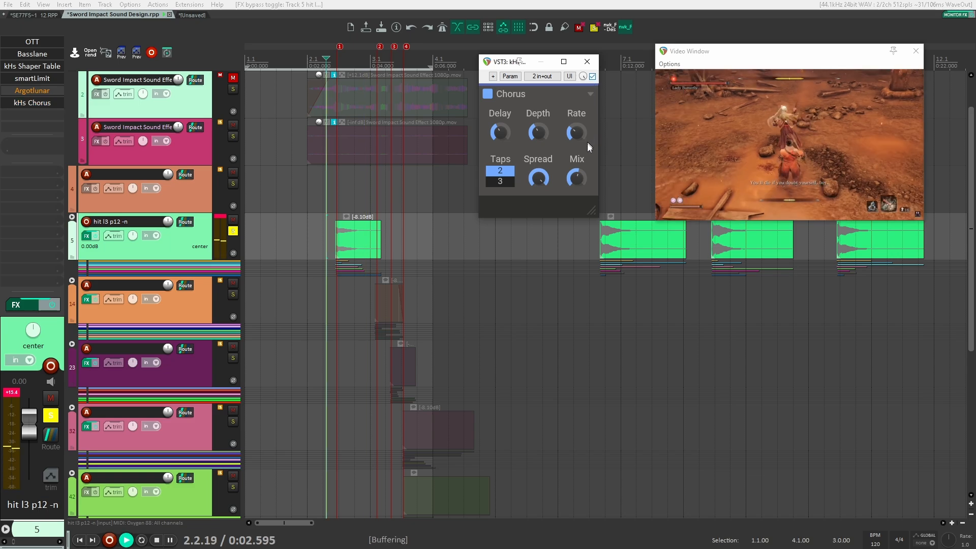
Raise the chorus Mix to its maximum and play the soloed hit to hear the fully wet signal.
{"action": "mouse_move", "coordinate": [580, 173]}
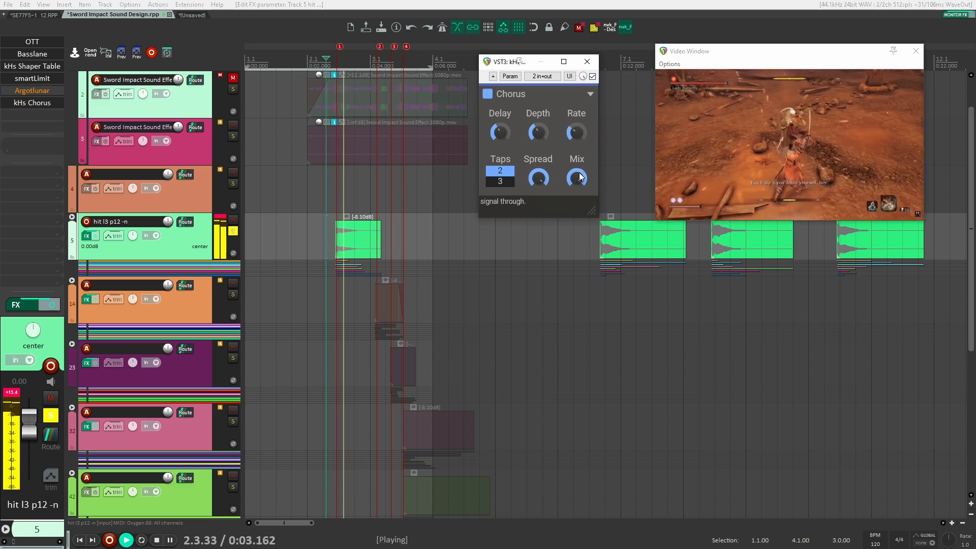
{"action": "key", "text": "space"}
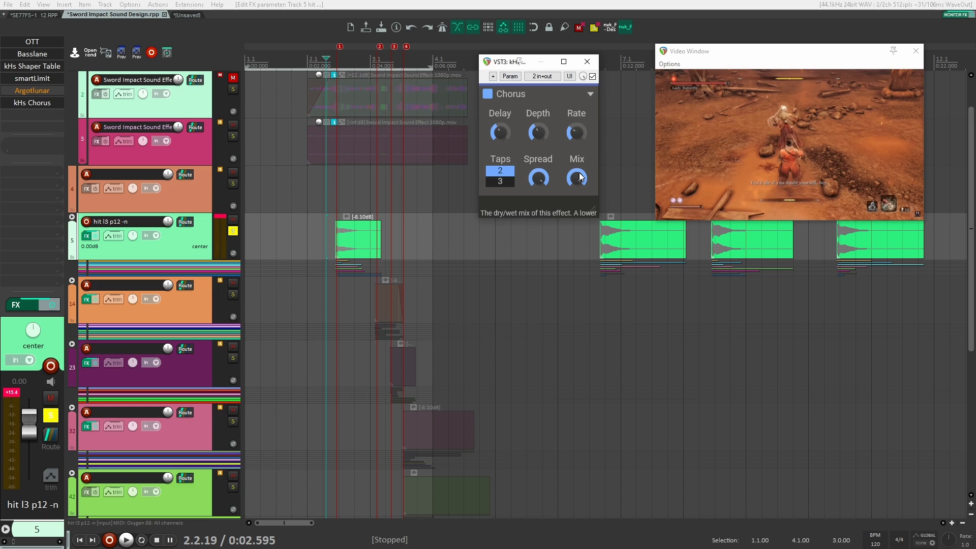
{"action": "key", "text": "space"}
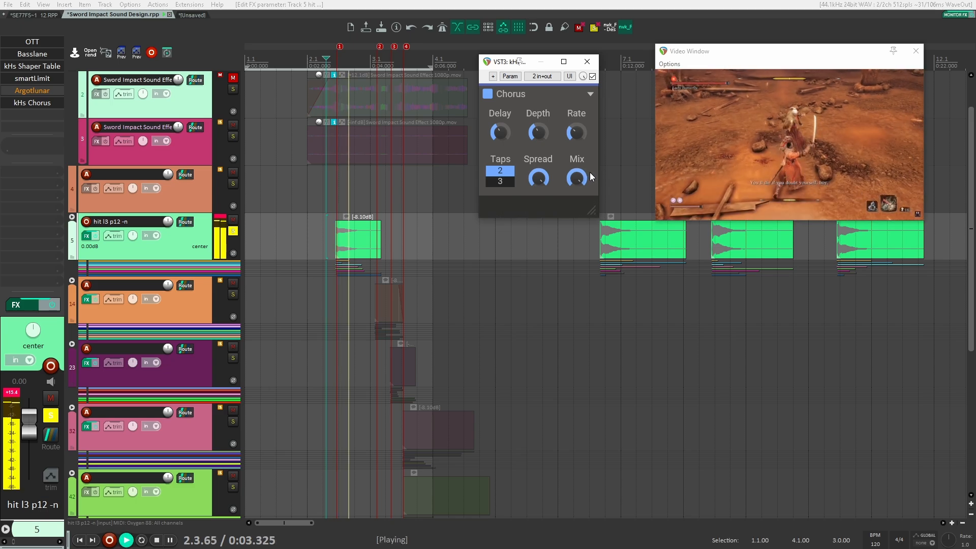
{"action": "key", "text": "space"}
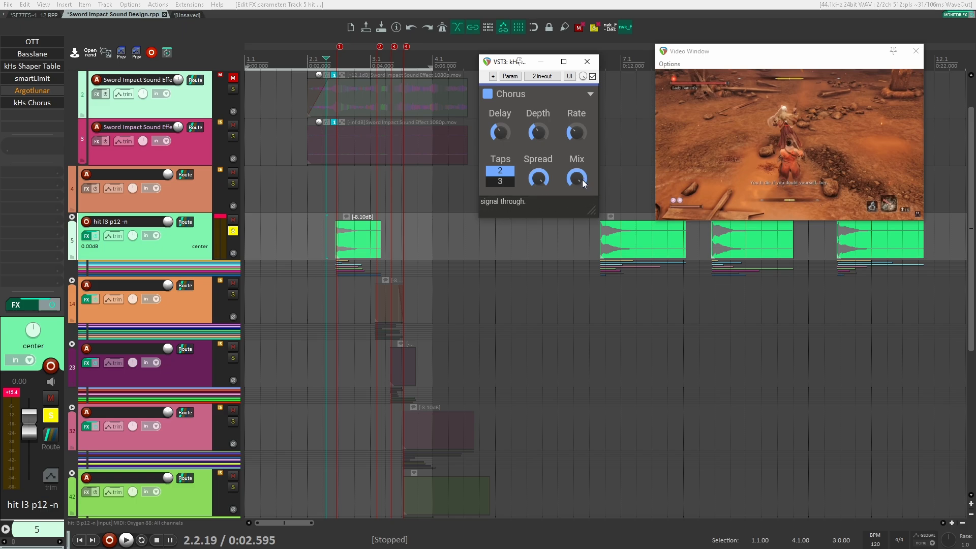
Lower the chorus Mix to just below halfway, replay the soloed hit, and close the chorus window with track 5 unsoloed.
{"action": "left_click_drag", "start_coordinate": [584, 185], "coordinate": [584, 204]}
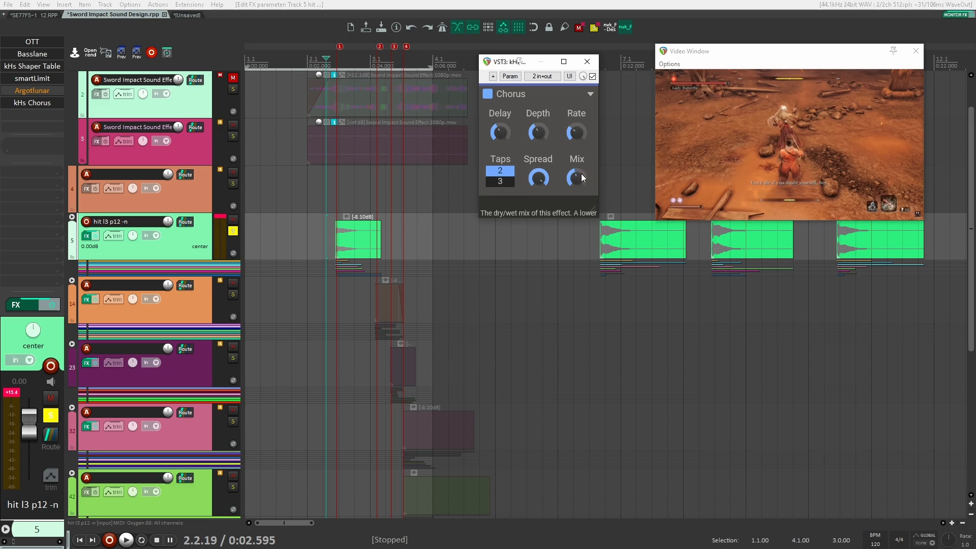
{"action": "key", "text": "space"}
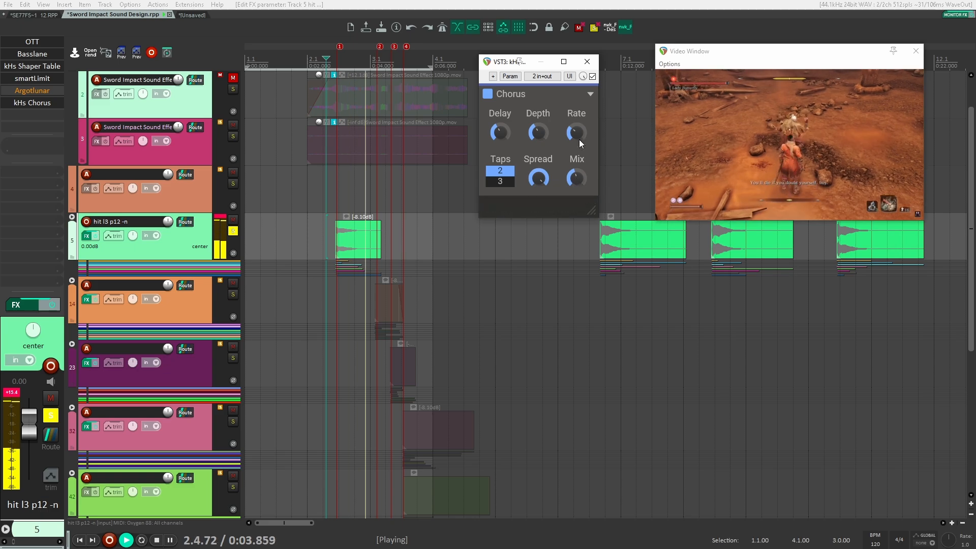
{"action": "key", "text": "space"}
{"action": "left_click", "coordinate": [588, 62]}
{"action": "left_click", "coordinate": [233, 231]}
Review the effects used on tracks 14, 23 and 32.
{"action": "left_click", "coordinate": [203, 313]}
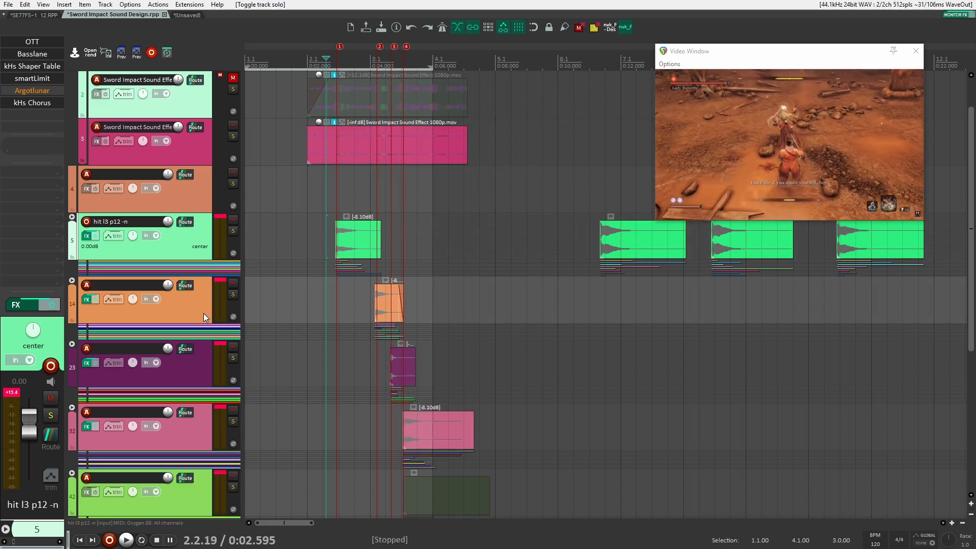
{"action": "left_click", "coordinate": [203, 313]}
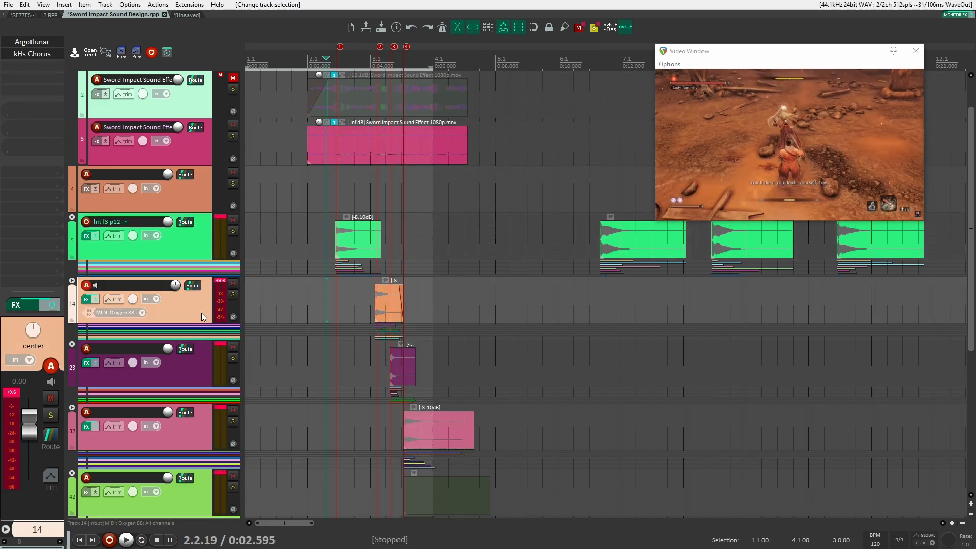
{"action": "left_click", "coordinate": [193, 367]}
{"action": "scroll", "coordinate": [196, 376], "scroll_direction": "down", "scroll_amount": 1}
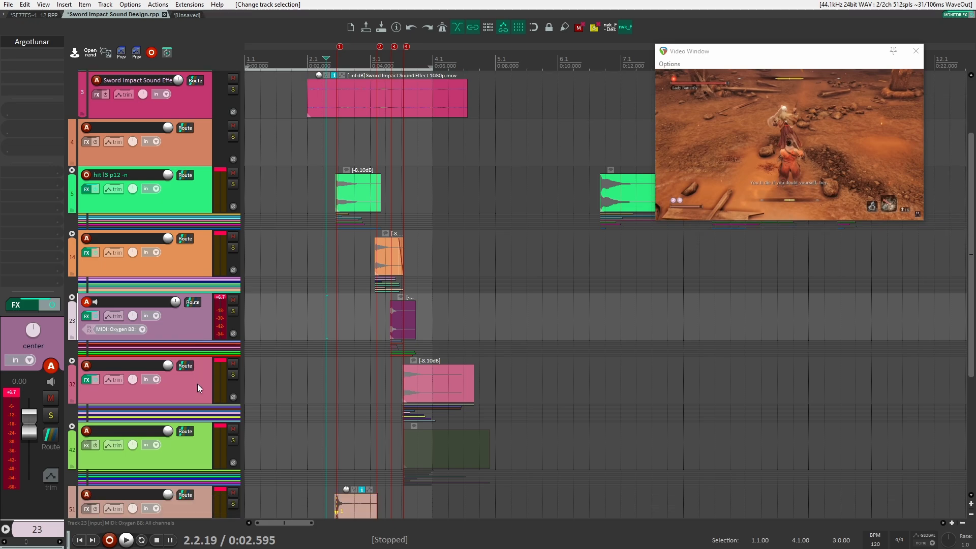
{"action": "left_click", "coordinate": [199, 388]}
Play the unsoloed mix of all sword hits from the start of the video clip, and look over the swing and impact tracks.
{"action": "left_click", "coordinate": [292, 162]}
{"action": "scroll", "coordinate": [323, 207], "scroll_direction": "up", "scroll_amount": 2}
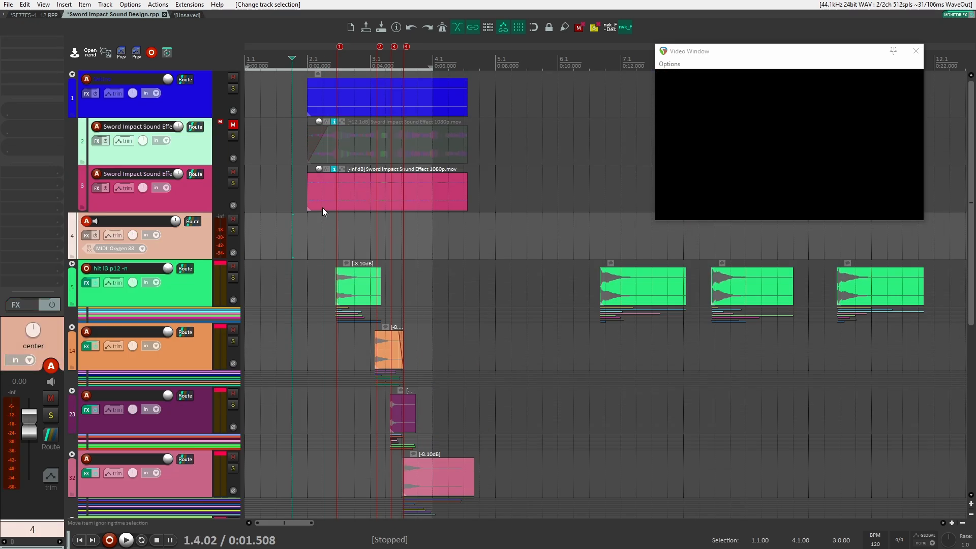
{"action": "scroll", "coordinate": [315, 234], "scroll_direction": "down", "scroll_amount": 1}
{"action": "left_click", "coordinate": [308, 224]}
{"action": "key", "text": "space"}
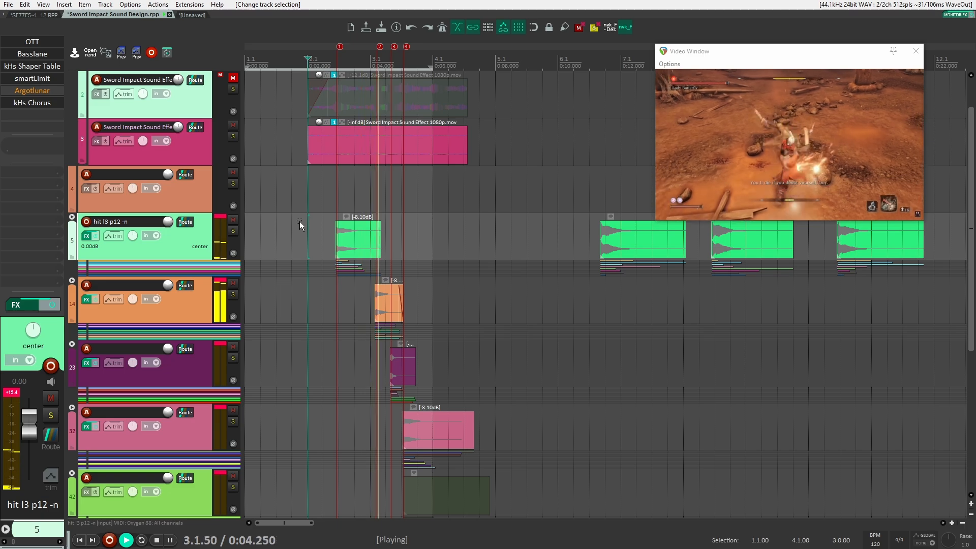
{"action": "key", "text": "space"}
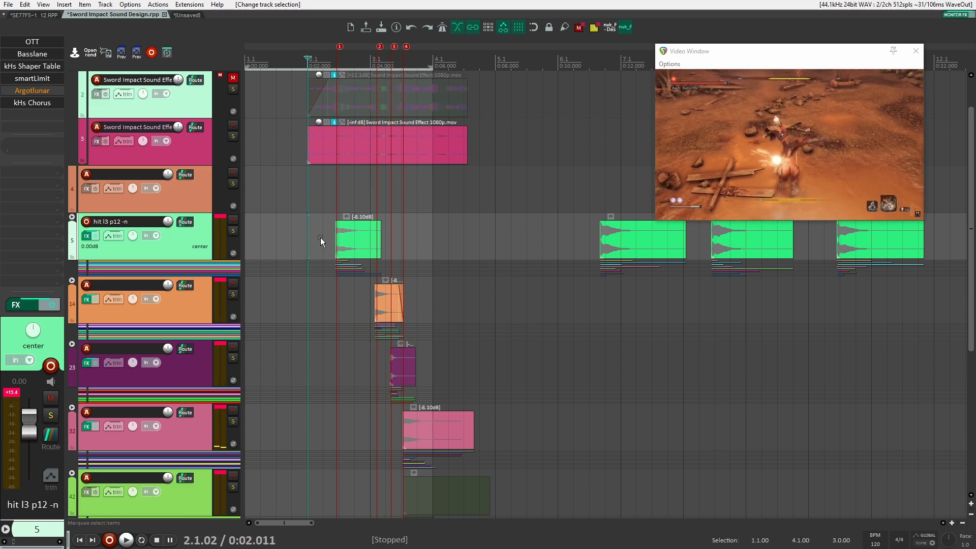
{"action": "scroll", "coordinate": [321, 237], "scroll_direction": "down", "scroll_amount": 5}
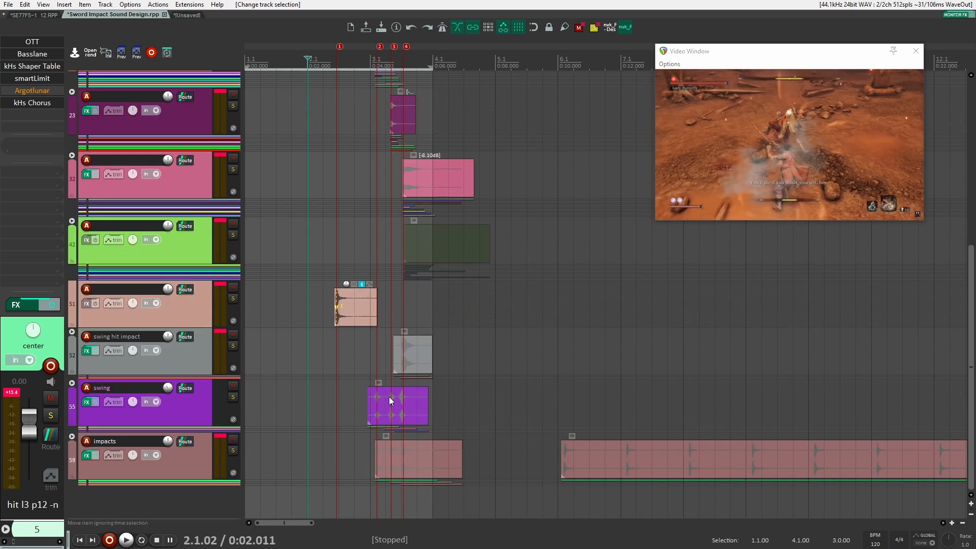
{"action": "scroll", "coordinate": [354, 377], "scroll_direction": "up", "scroll_amount": 6}
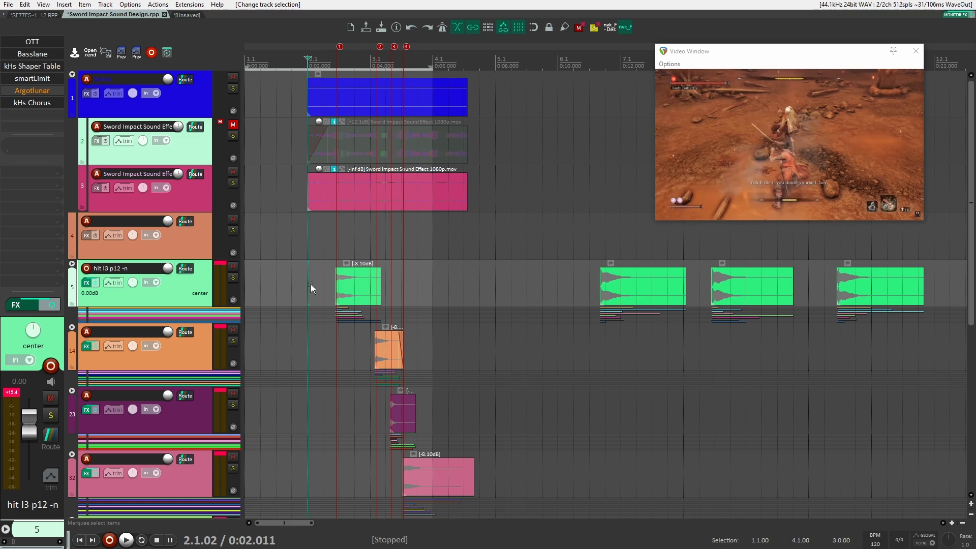
Bypass kHs Chorus on track 5 and the effects chains on tracks 14, 23 and 32, and play the sequence.
{"action": "left_click", "coordinate": [310, 285]}
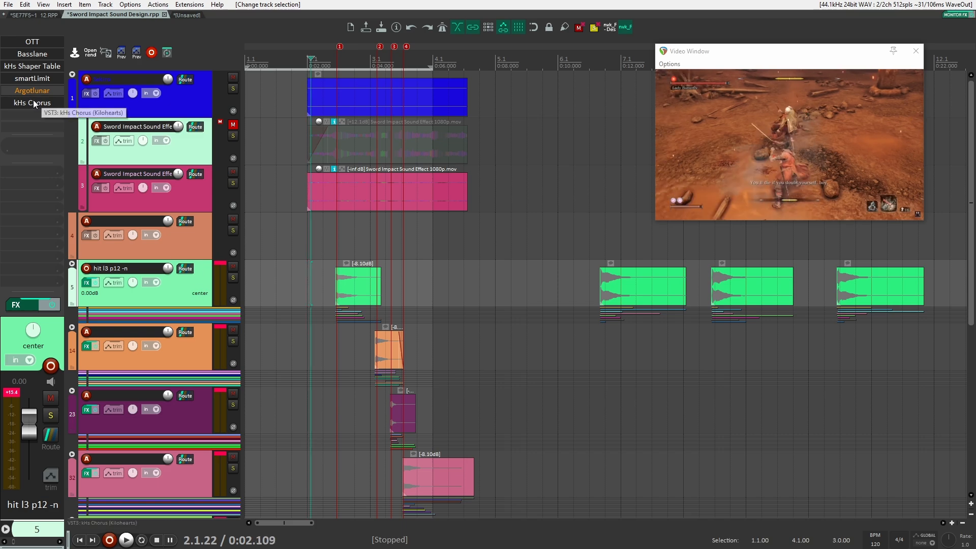
{"action": "left_click", "coordinate": [223, 340]}
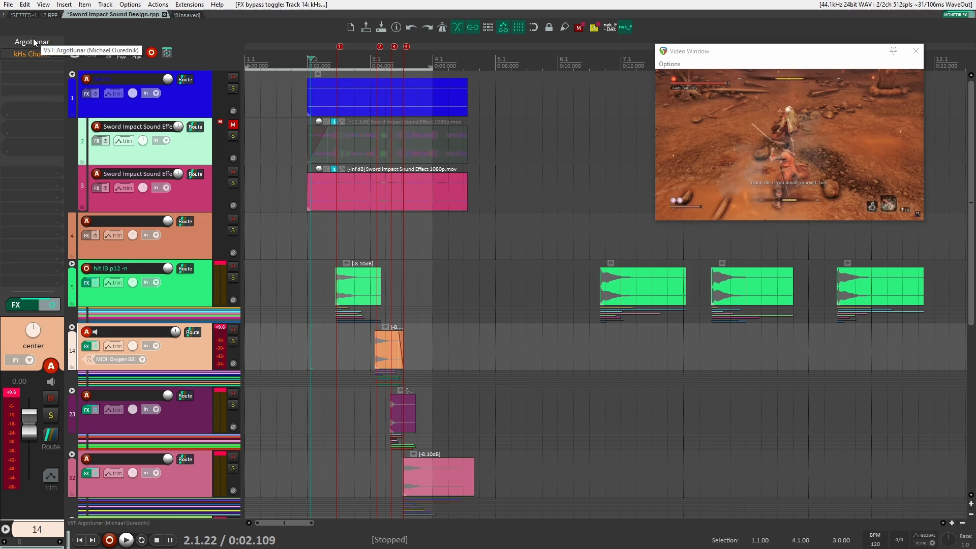
{"action": "left_click", "coordinate": [52, 304]}
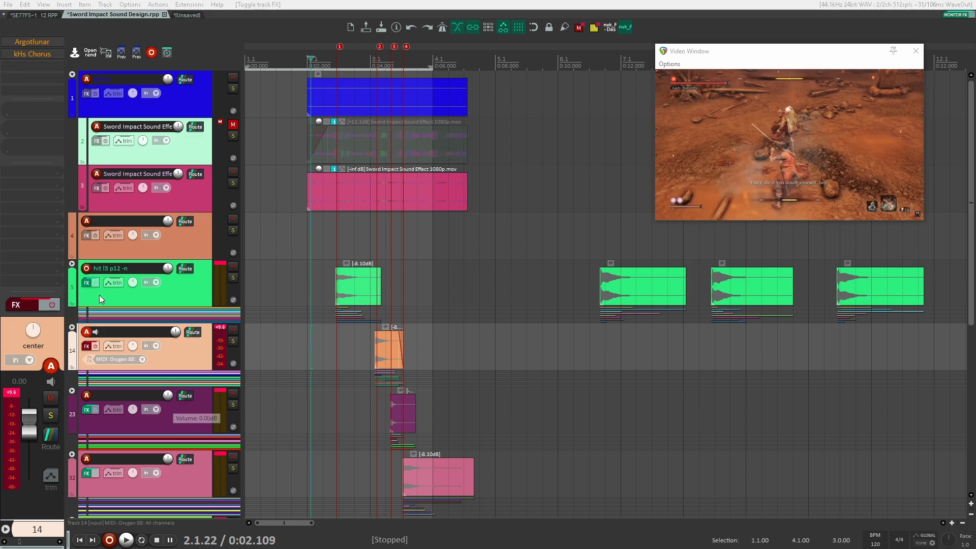
{"action": "left_click", "coordinate": [195, 410]}
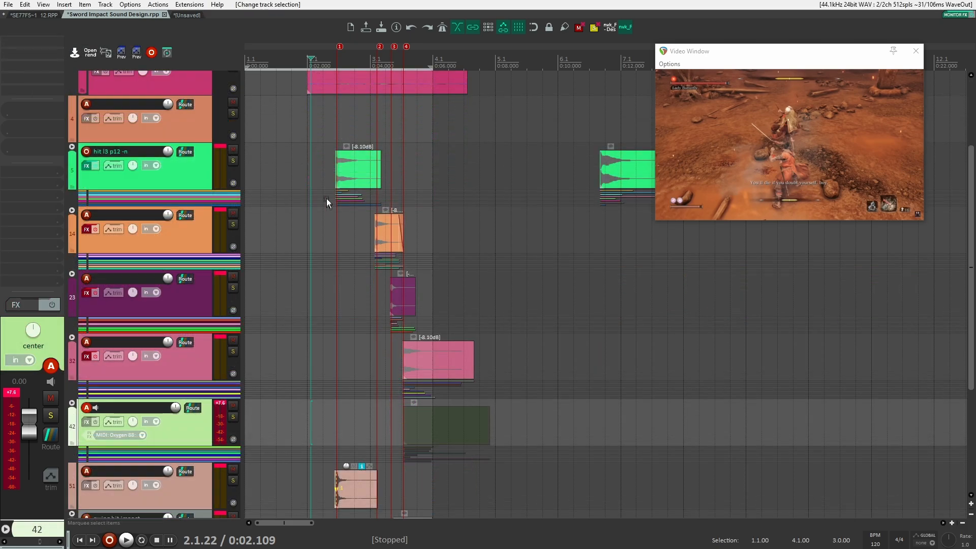
{"action": "left_click_drag", "start_coordinate": [325, 196], "coordinate": [319, 191]}
{"action": "key", "text": "space"}
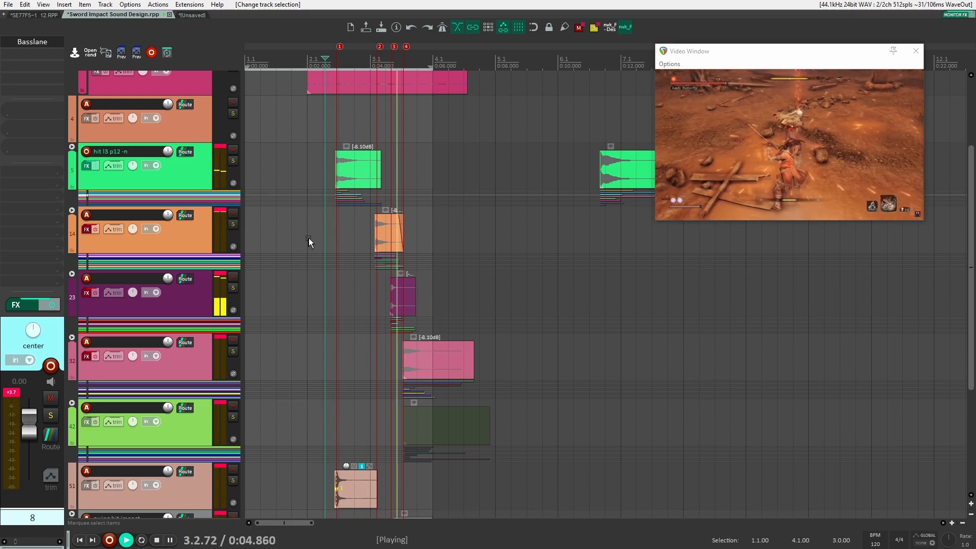
{"action": "key", "text": "space"}
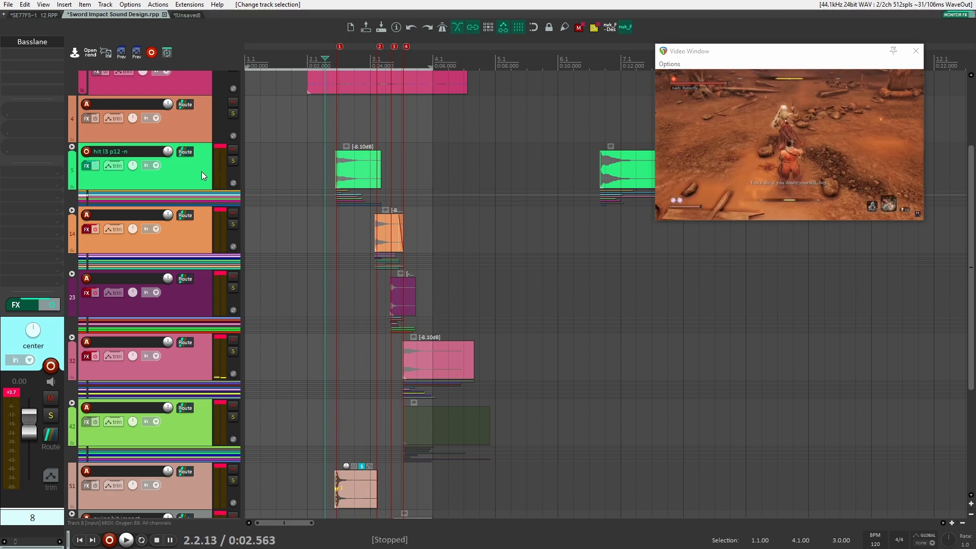
Re-enable kHs Chorus on track 5 and the effects chains on tracks 14, 23 and 32, and replay the sequence.
{"action": "left_click", "coordinate": [203, 171]}
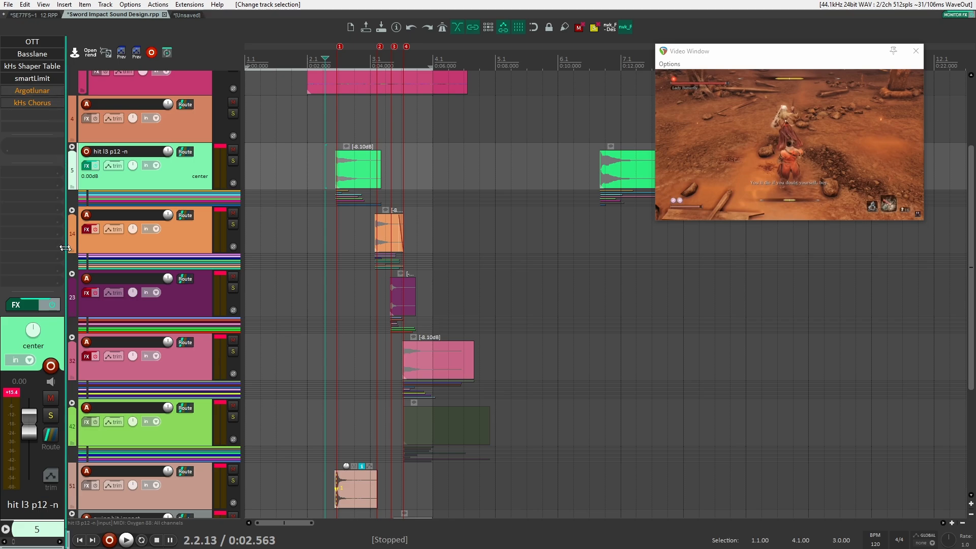
{"action": "left_click", "coordinate": [197, 231]}
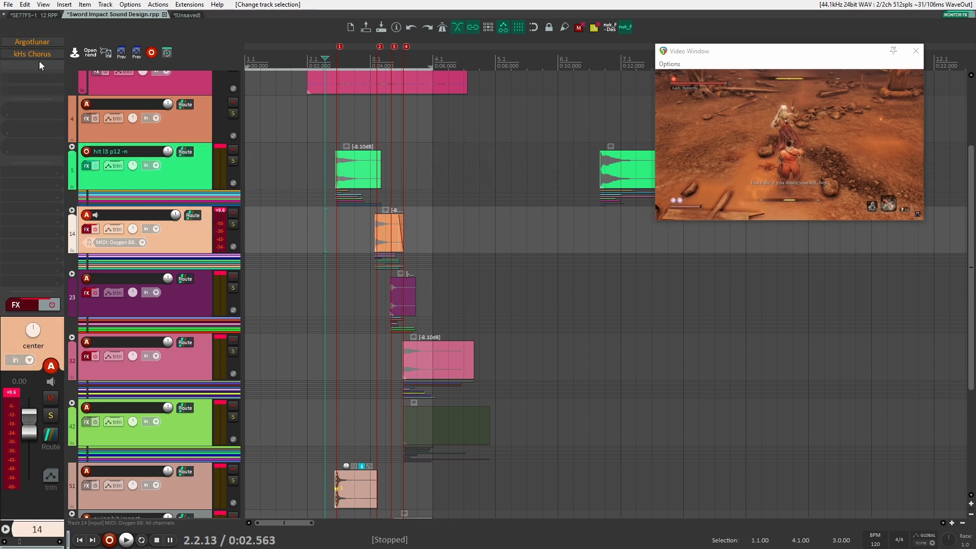
{"action": "left_click", "coordinate": [52, 305]}
{"action": "left_click", "coordinate": [115, 304]}
{"action": "left_click", "coordinate": [52, 305]}
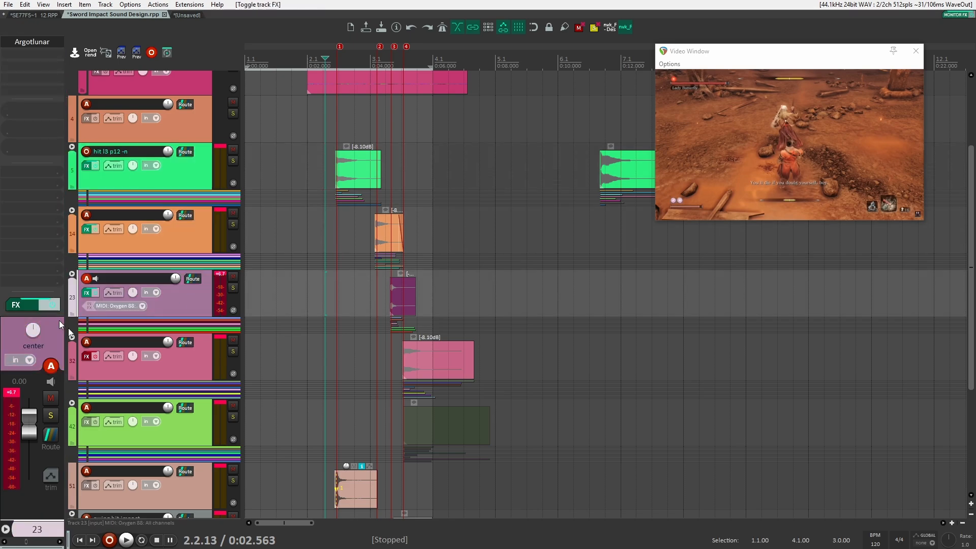
{"action": "left_click", "coordinate": [186, 365]}
{"action": "left_click", "coordinate": [52, 305]}
{"action": "key", "text": "space"}
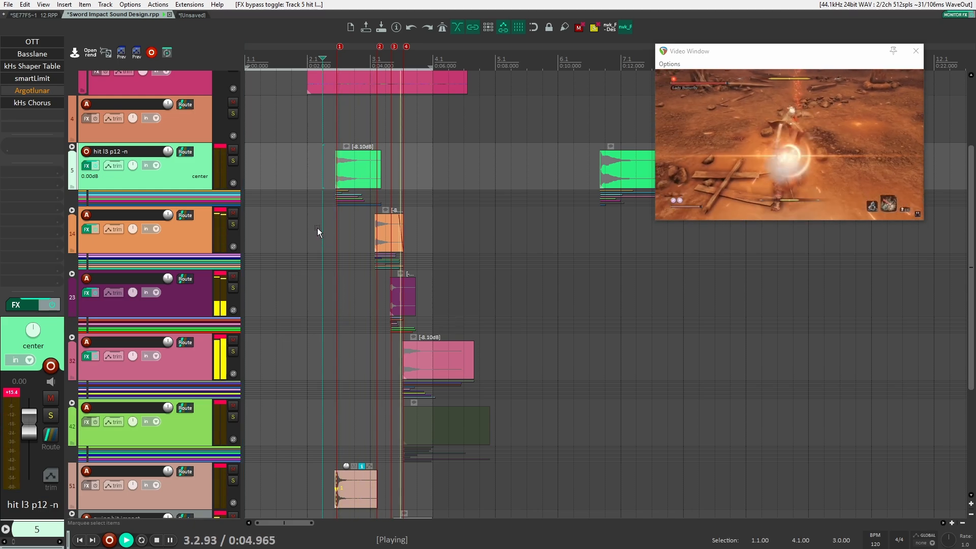
{"action": "key", "text": "space"}
Solo track 2 to play the original audio, unsolo it, and play the designed hits for comparison.
{"action": "scroll", "coordinate": [310, 229], "scroll_direction": "up", "scroll_amount": 3}
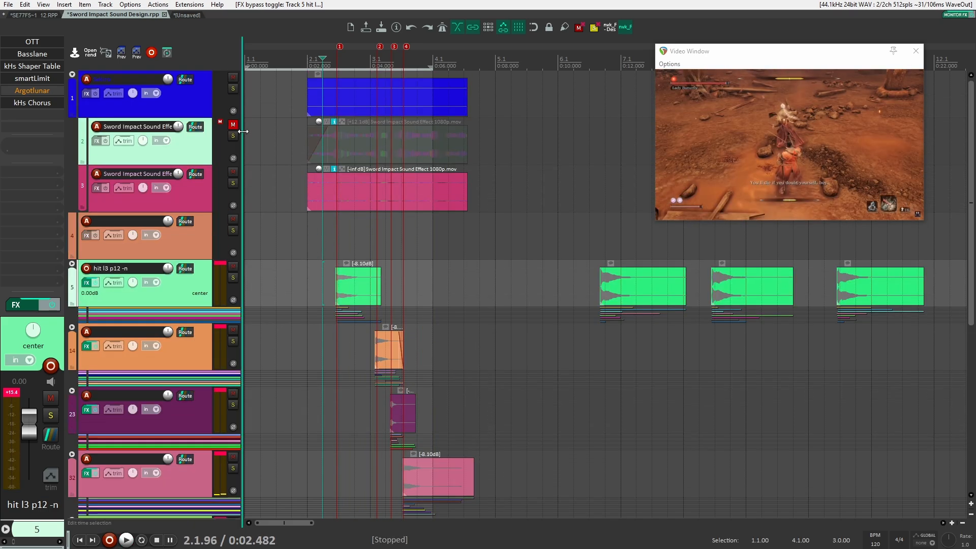
{"action": "left_click", "coordinate": [233, 135]}
{"action": "key", "text": "space"}
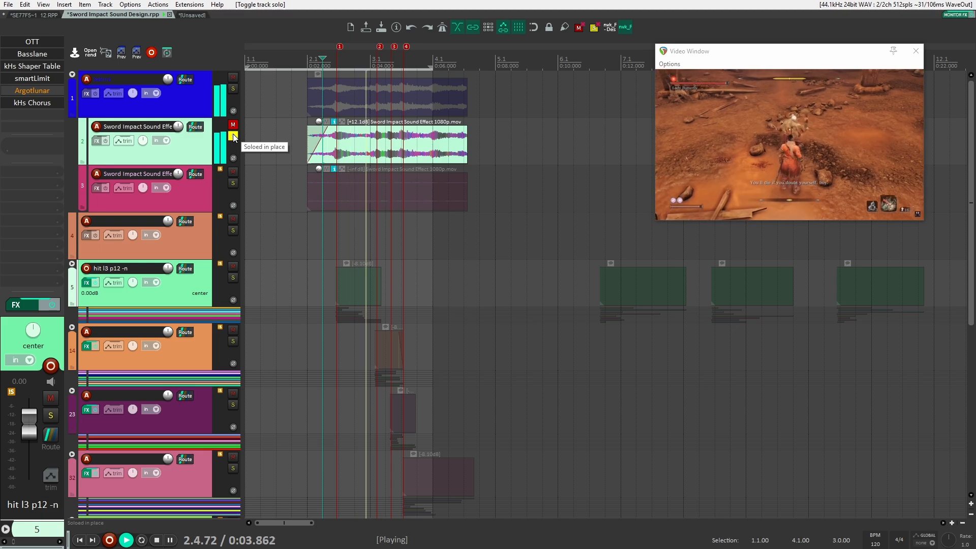
{"action": "key", "text": "space"}
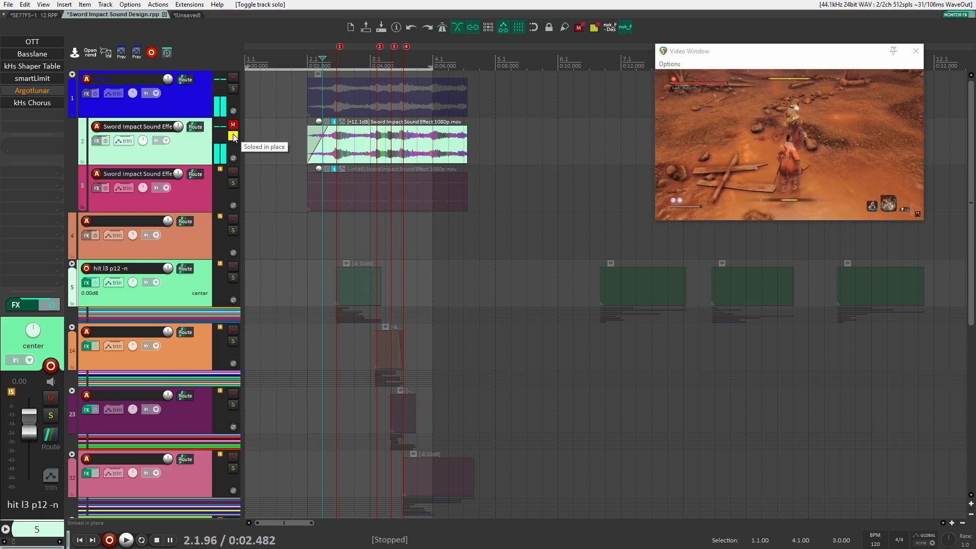
{"action": "left_click", "coordinate": [233, 135]}
{"action": "key", "text": "space"}
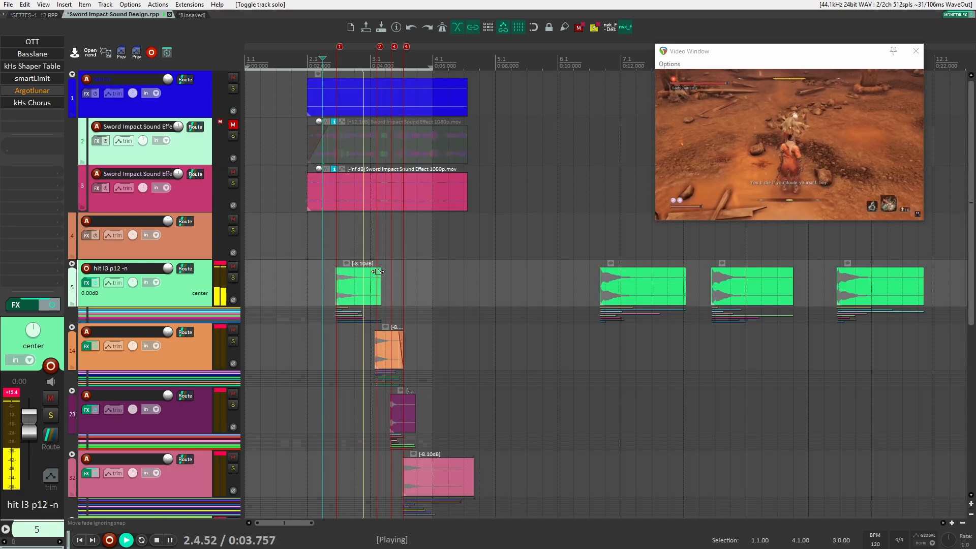